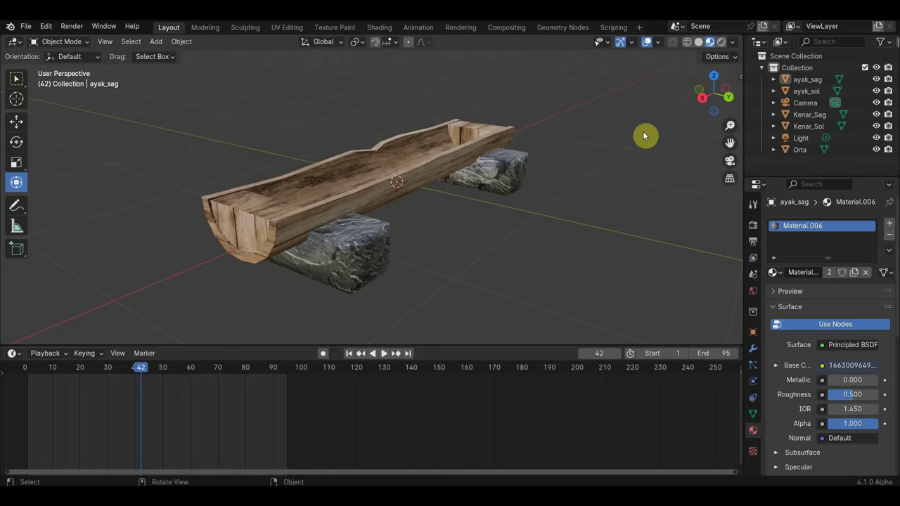
Add a new mesh plane to the scene beside the wooden trough.
mouse_move(638, 123)
middle_mouse_down()
mouse_move(539, 206)
mouse_move(545, 213)
middle_mouse_up()
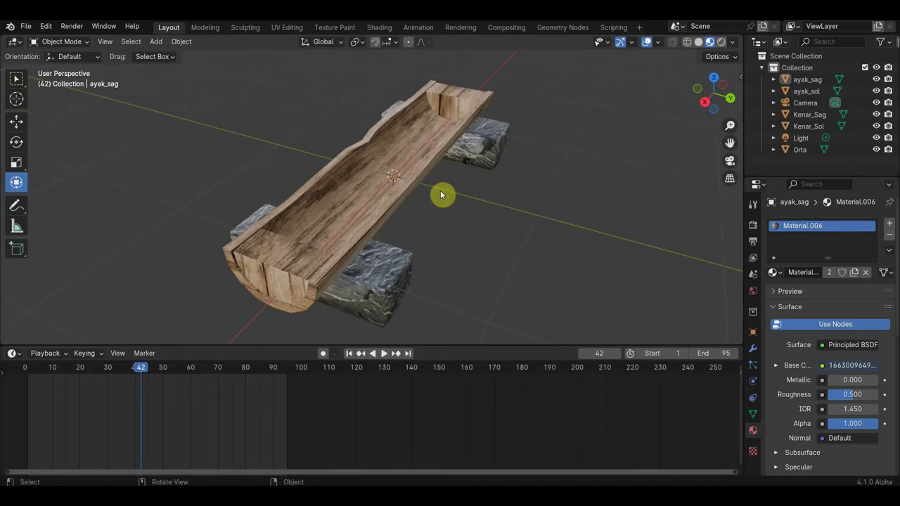
middle_click_drag(469, 200, 451, 192)
middle_click_drag(367, 186, 309, 185)
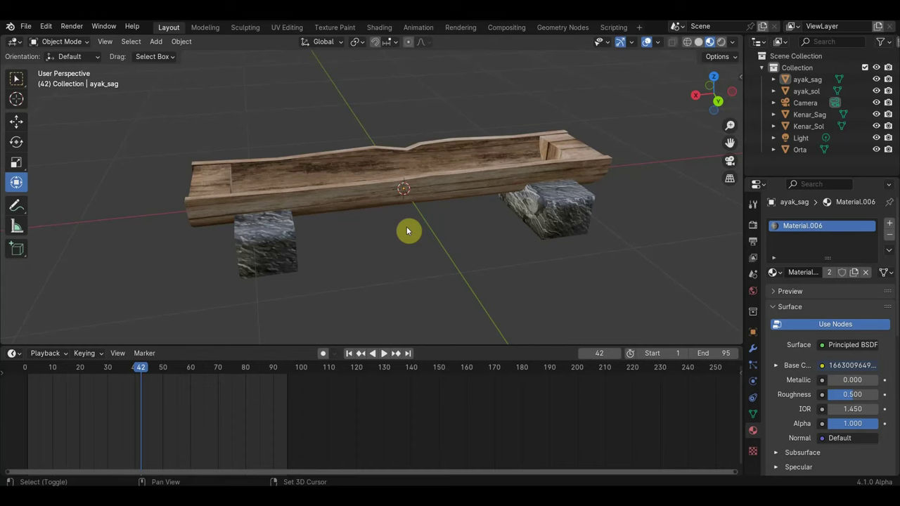
key("shift+a")
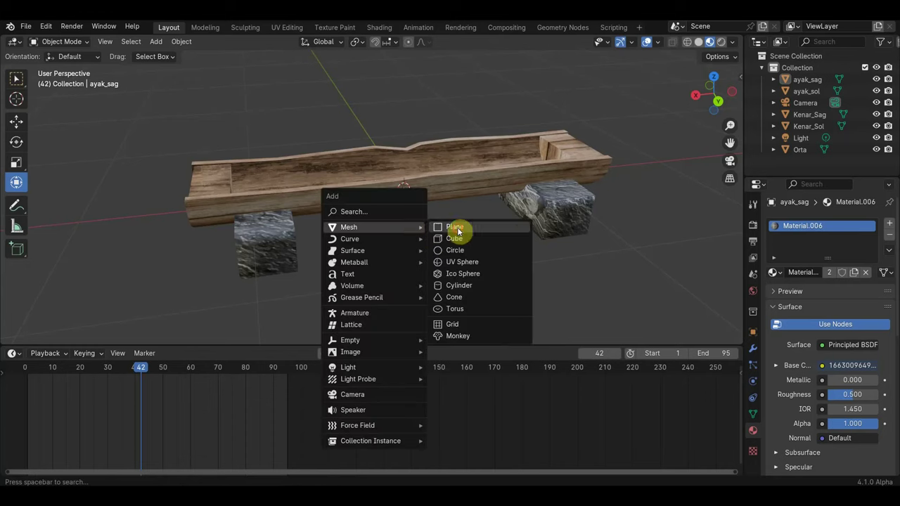
left_click(455, 227)
Narrow the plane to the trough's width and lift it up into the trough.
middle_click_drag(483, 234, 529, 239)
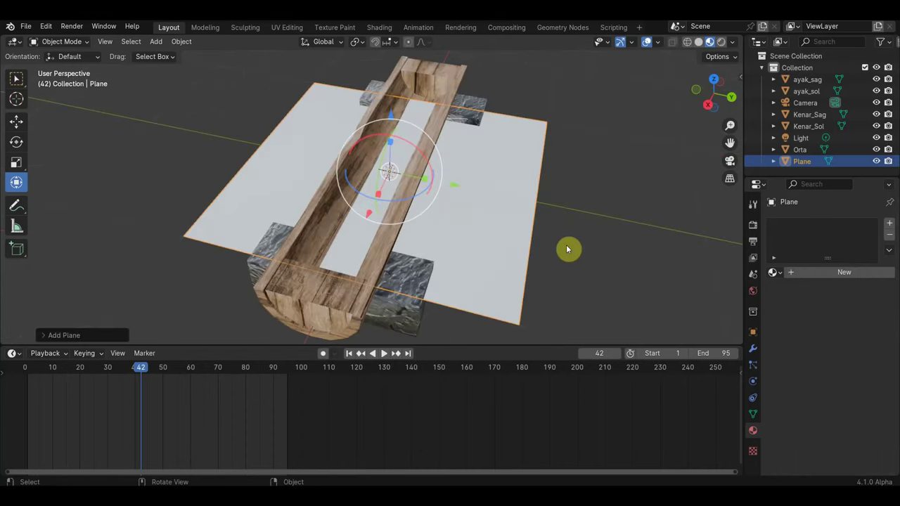
scroll(529, 239, "down", 1)
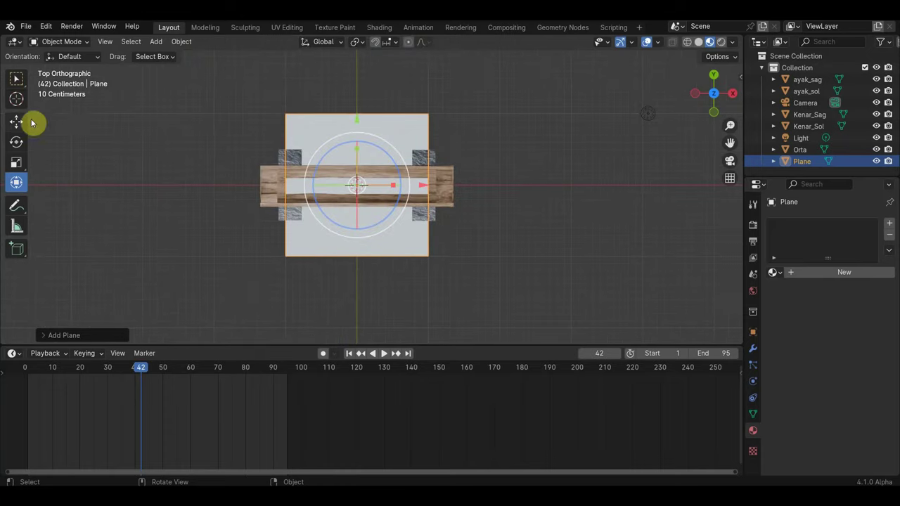
left_click_drag(357, 149, 359, 181)
scroll(365, 187, "up", 5)
middle_click_drag(365, 187, 405, 76)
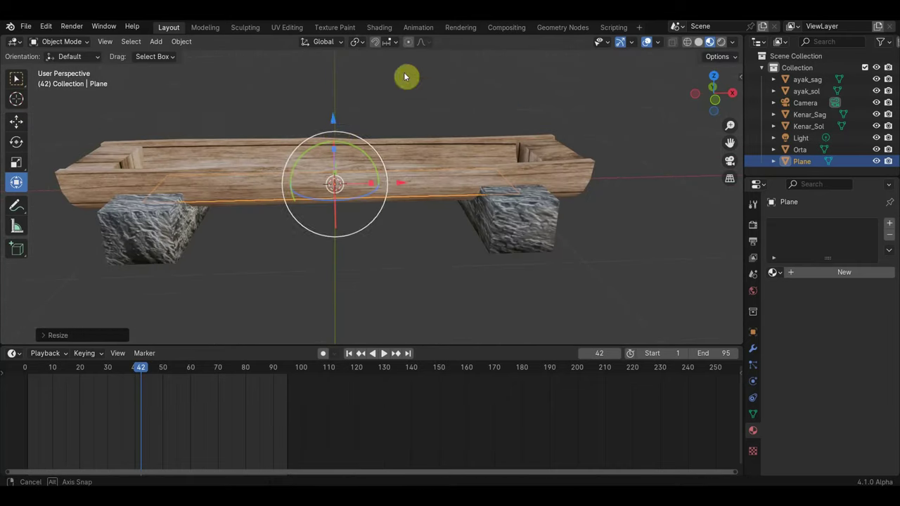
left_click_drag(335, 134, 337, 90)
mouse_move(337, 90)
middle_mouse_down()
mouse_move(360, 208)
mouse_move(354, 173)
middle_mouse_up()
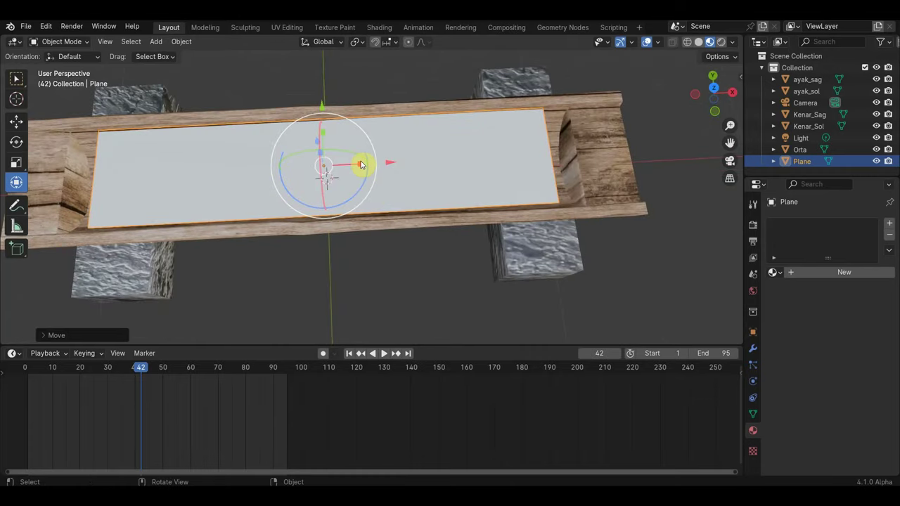
Stretch the plane along the trough's length and lower it slightly inside the hollow.
left_click_drag(361, 165, 373, 174)
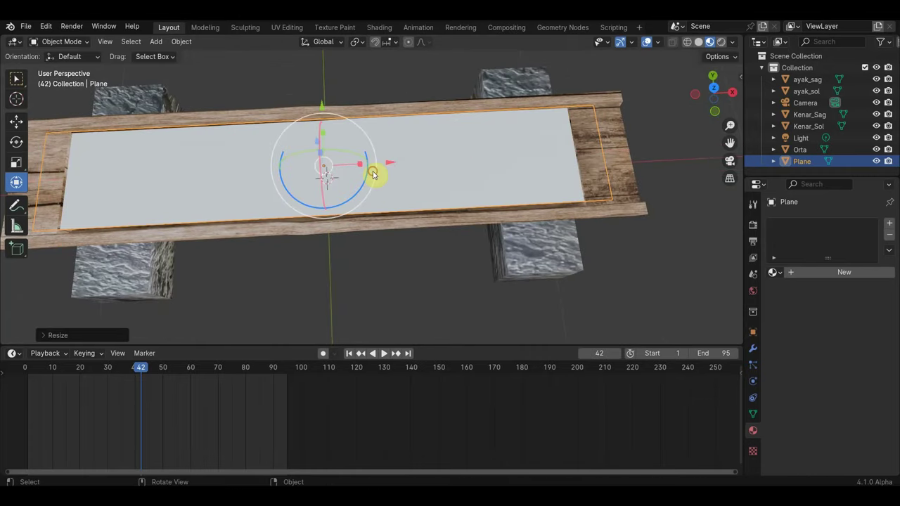
middle_click_drag(373, 175, 340, 149)
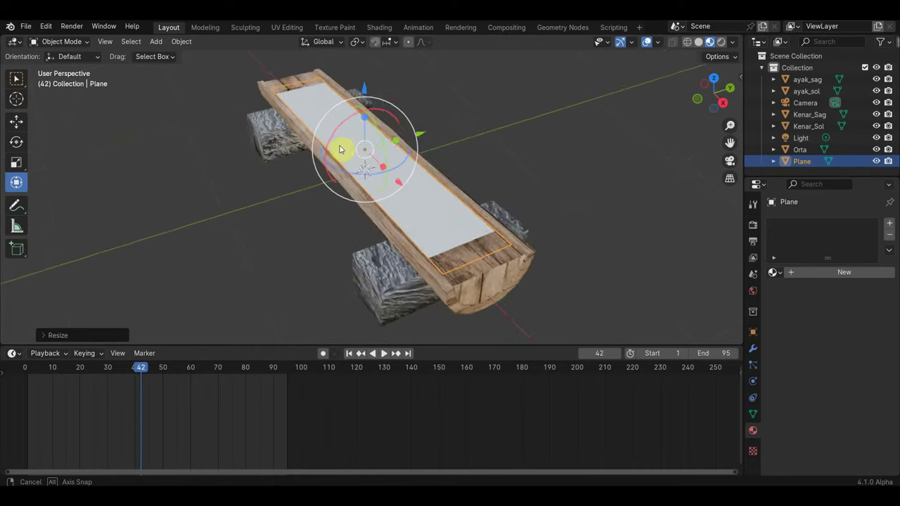
middle_click_drag(340, 149, 349, 112)
left_click_drag(354, 98, 359, 94)
scroll(371, 136, "up", 3)
mouse_move(372, 137)
middle_mouse_down()
mouse_move(520, 184)
mouse_move(512, 181)
middle_mouse_up()
scroll(492, 173, "up", 2)
scroll(458, 146, "down", 3)
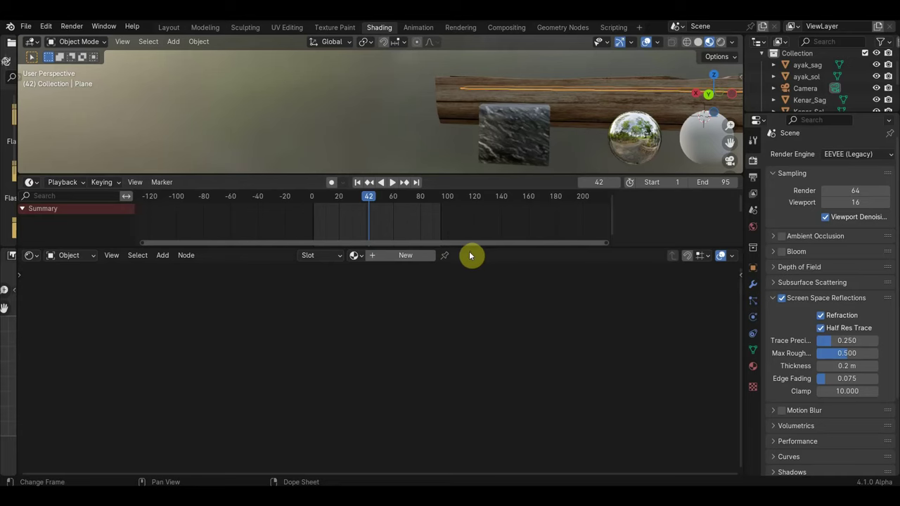
Enlarge the timeline and create Material.007 with a Principled BSDF for the plane.
left_click_drag(464, 248, 468, 275)
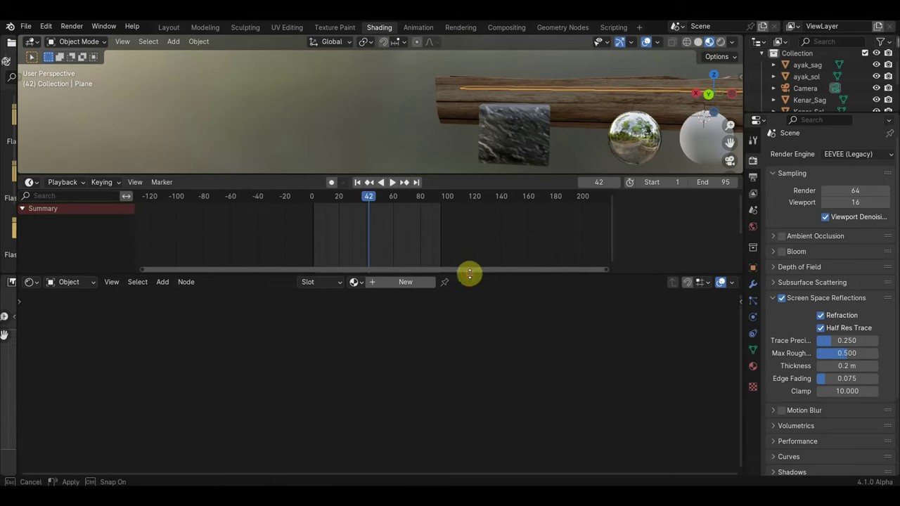
left_click(407, 282)
mouse_move(462, 144)
middle_mouse_down()
mouse_move(475, 120)
mouse_move(461, 127)
mouse_move(514, 175)
mouse_move(536, 158)
middle_mouse_up()
scroll(514, 172, "up", 2)
scroll(525, 166, "up", 2)
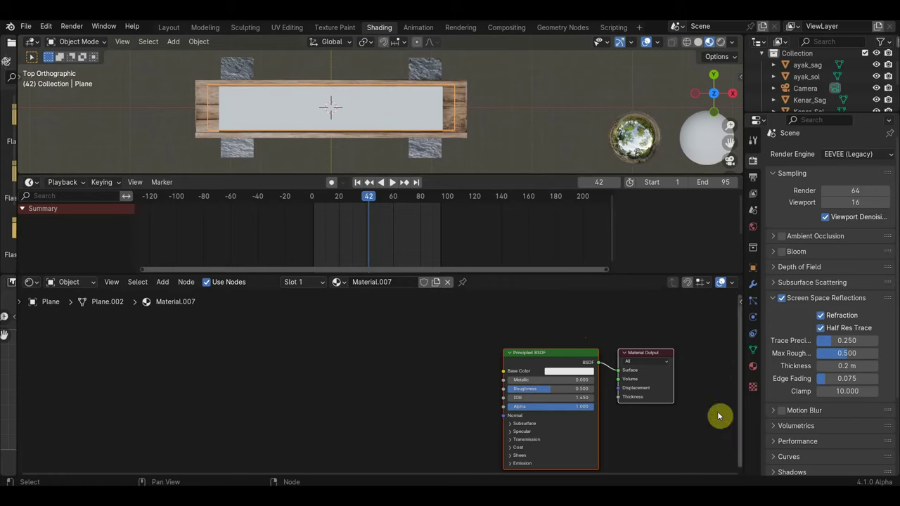
left_click(750, 367)
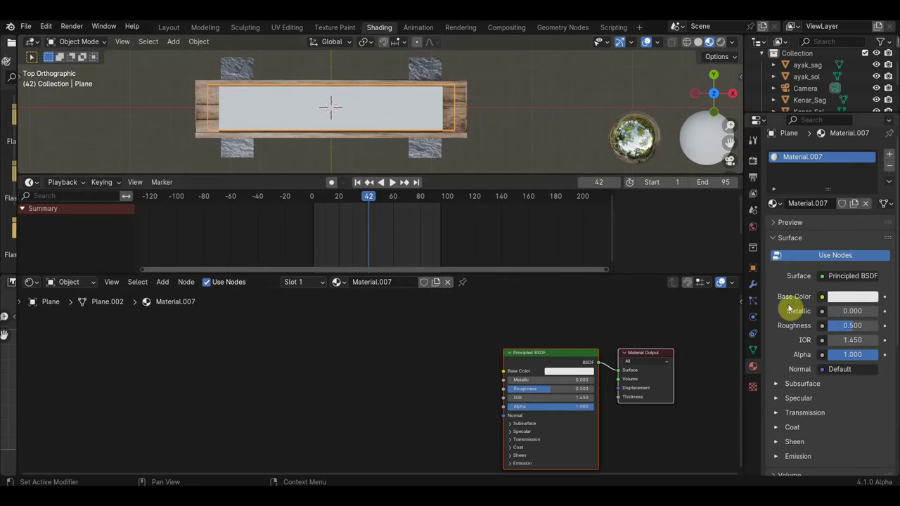
Set the material's Transmission Weight to 1.000.
left_click(777, 385)
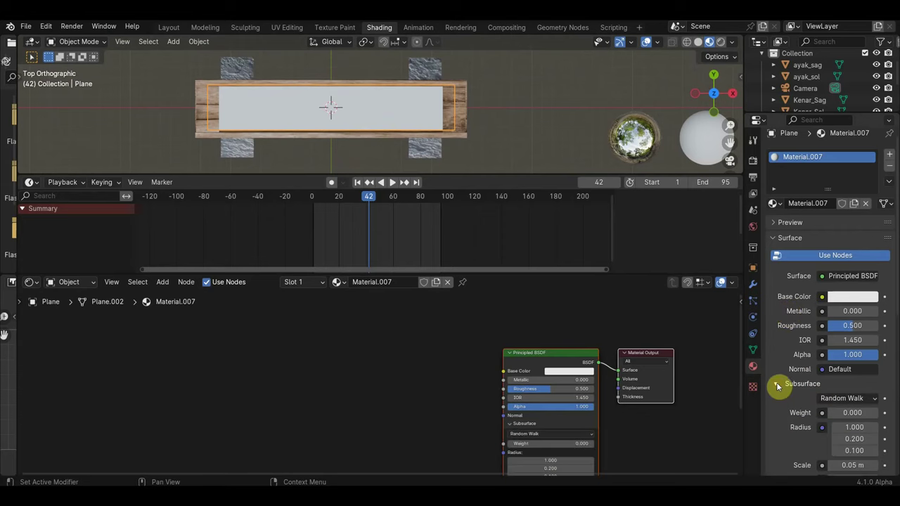
left_click(778, 384)
scroll(780, 385, "down", 2)
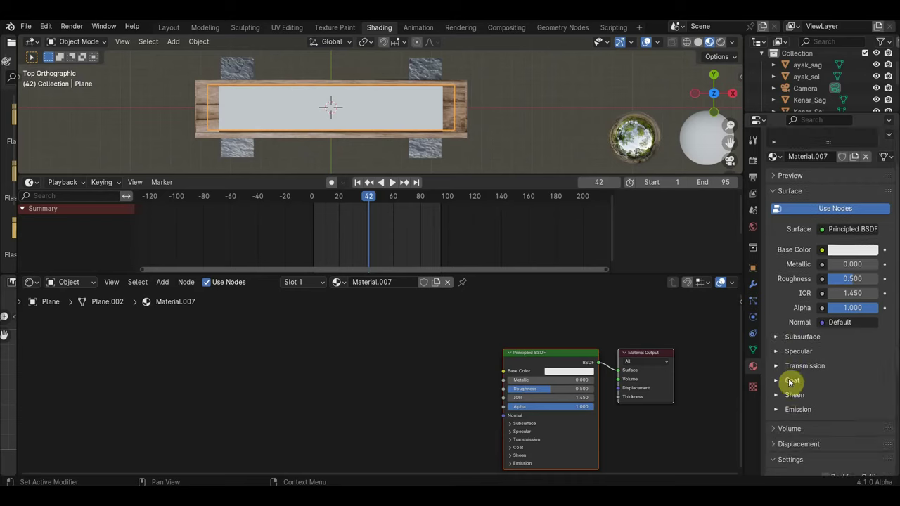
left_click(774, 354)
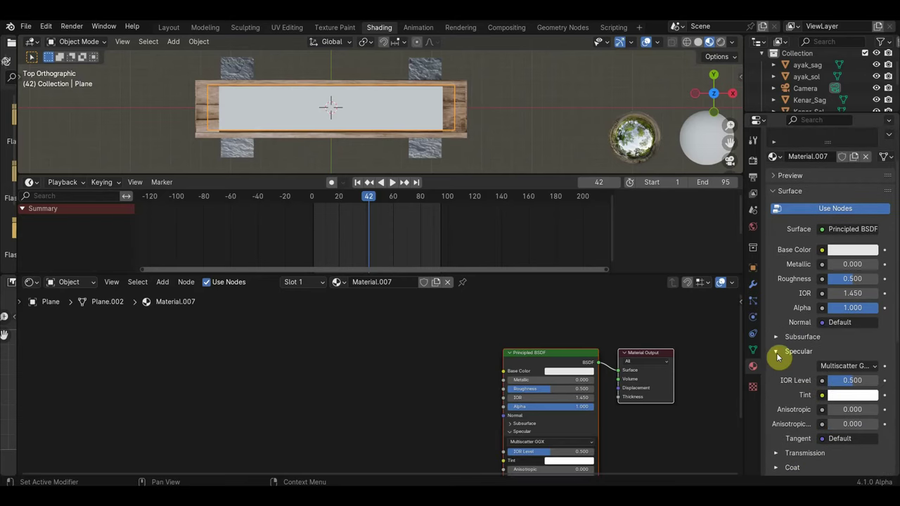
left_click(777, 354)
left_click(779, 367)
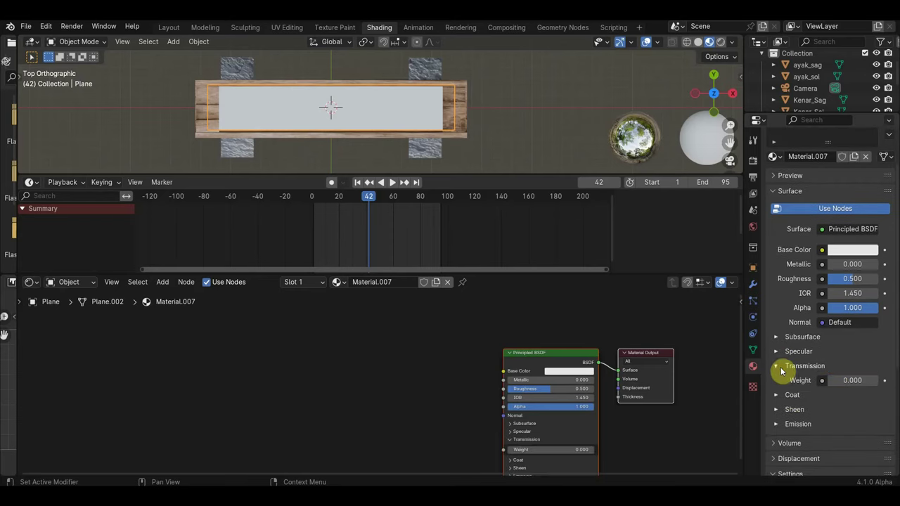
left_click(781, 369)
left_click(779, 366)
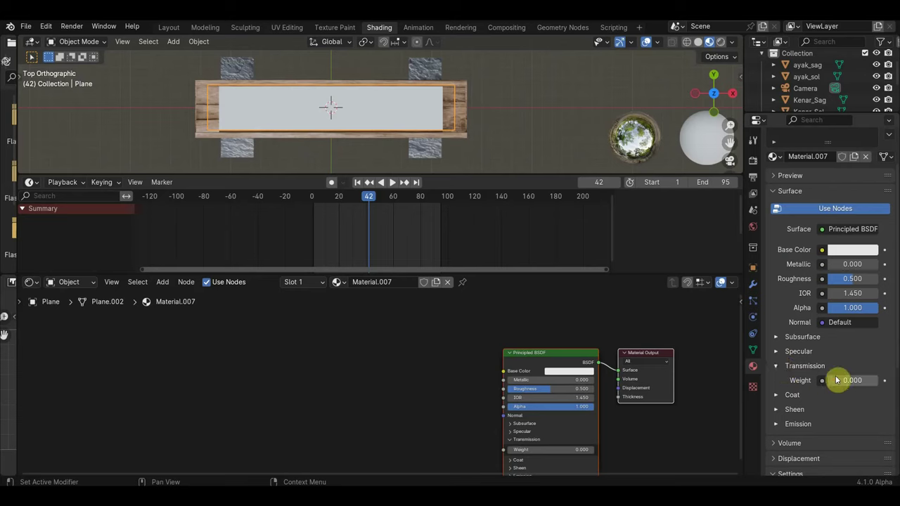
left_click_drag(830, 380, 871, 380)
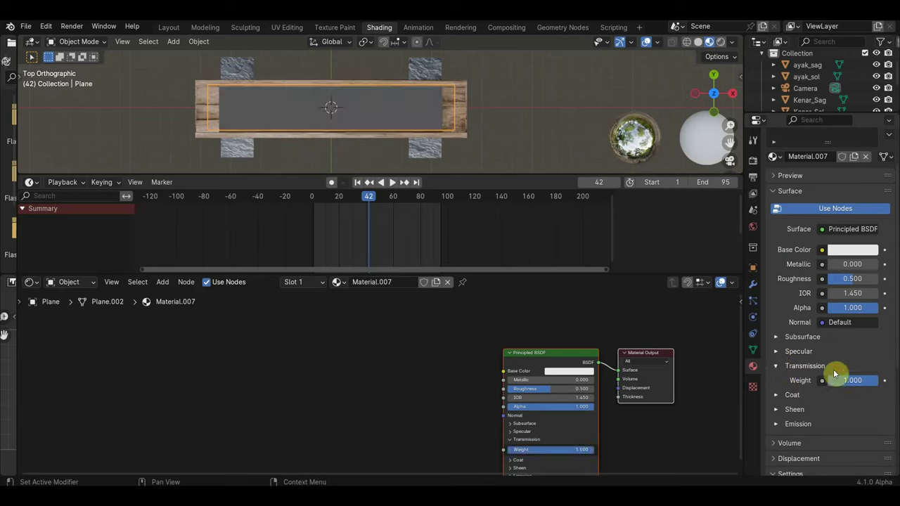
Set the material's Coat IOR to 1.300.
left_click(778, 395)
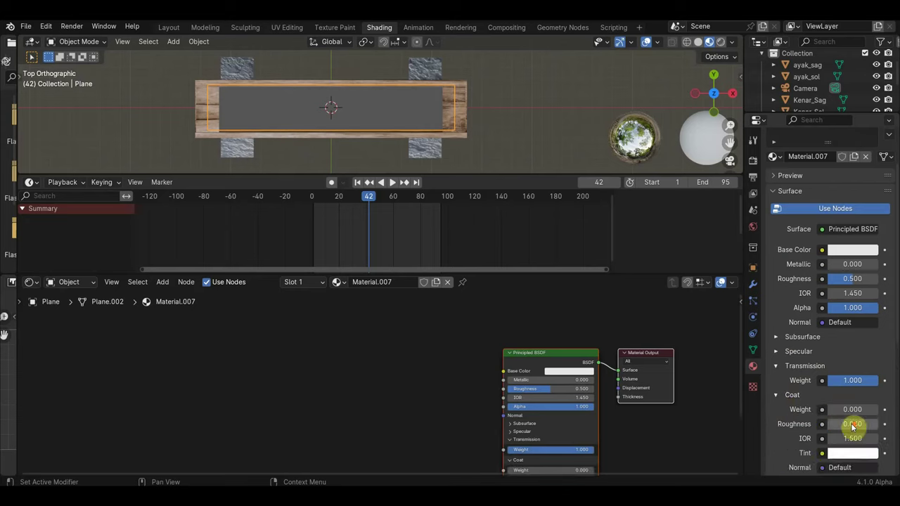
scroll(851, 425, "down", 3)
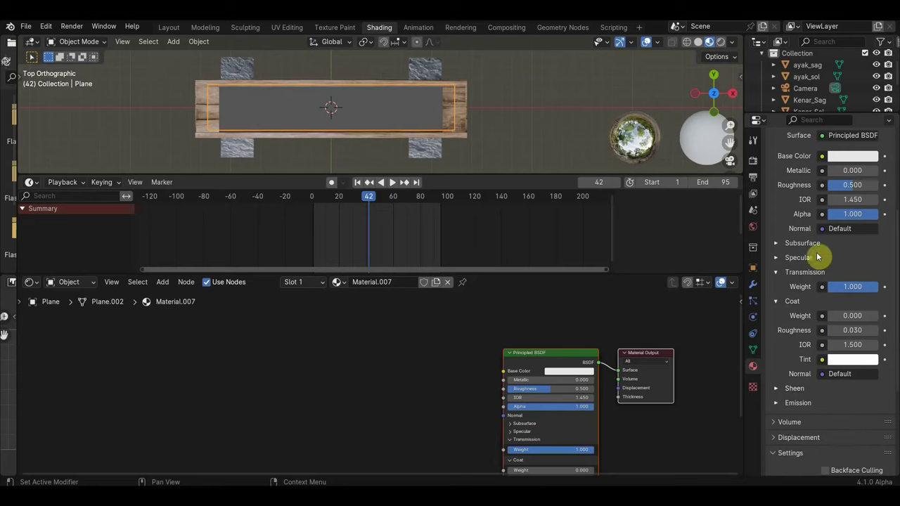
scroll(839, 316, "up", 1)
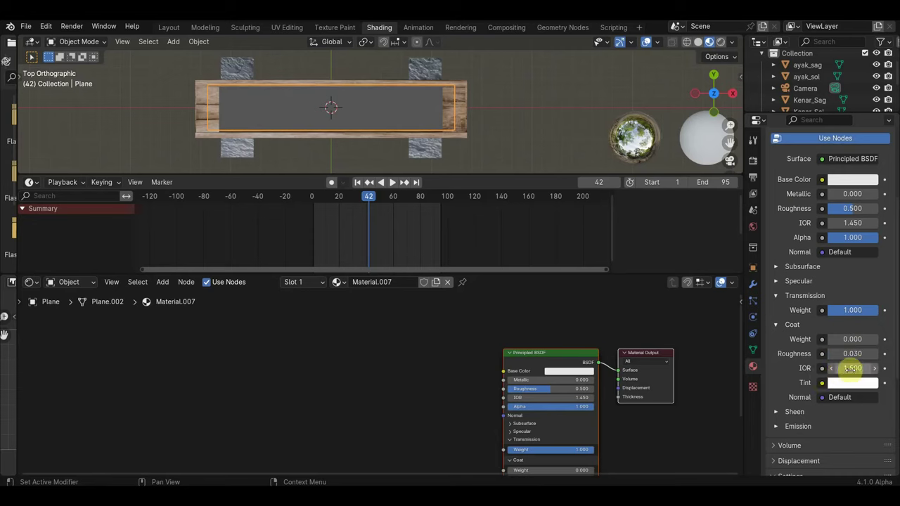
left_click(852, 368)
type("1.300")
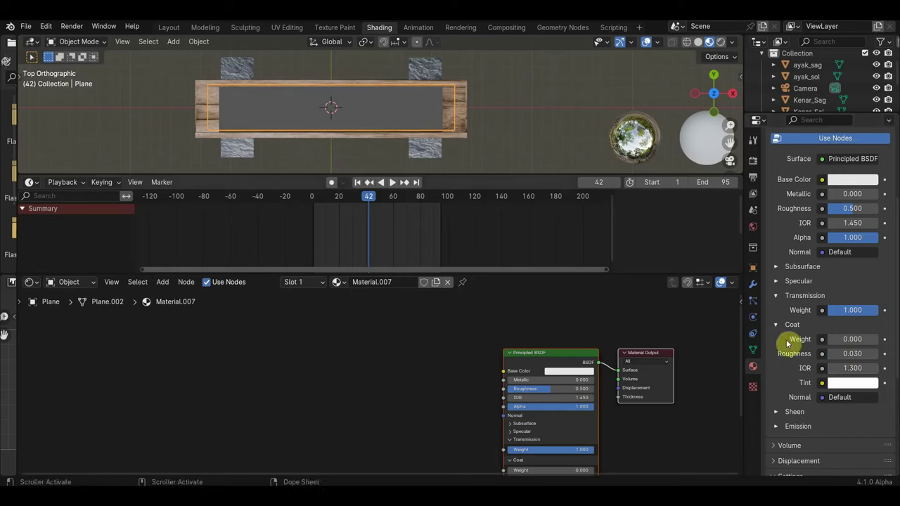
scroll(430, 334, "down", 1)
middle_click_drag(431, 335, 445, 343)
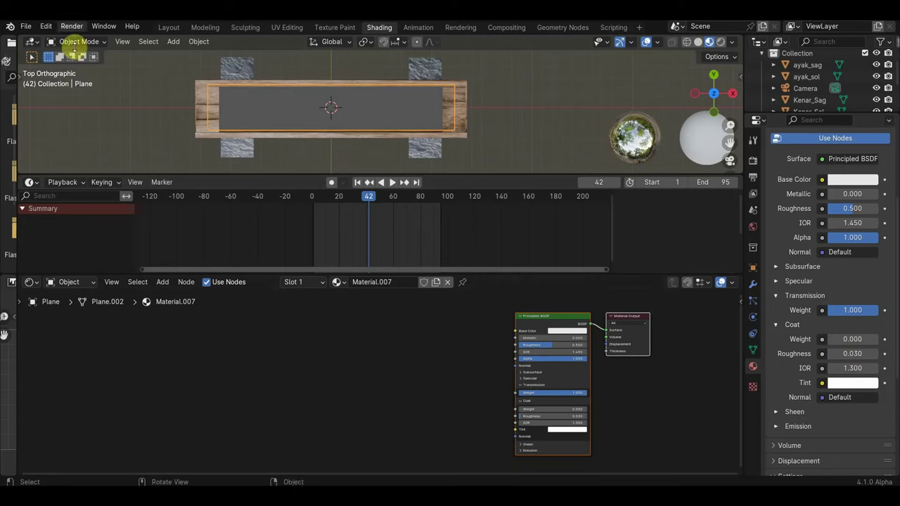
left_click(45, 26)
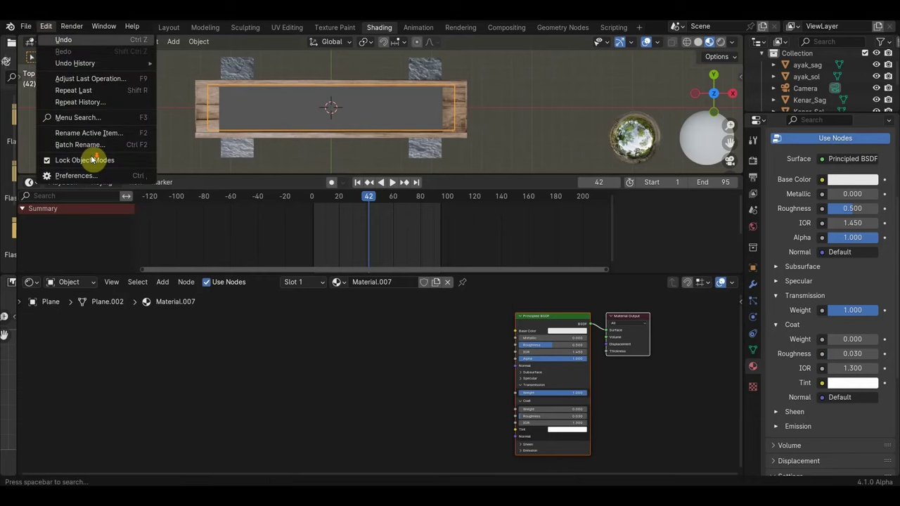
Search the add-ons for 'no', enable Node Wrangler, and close Preferences.
left_click(70, 175)
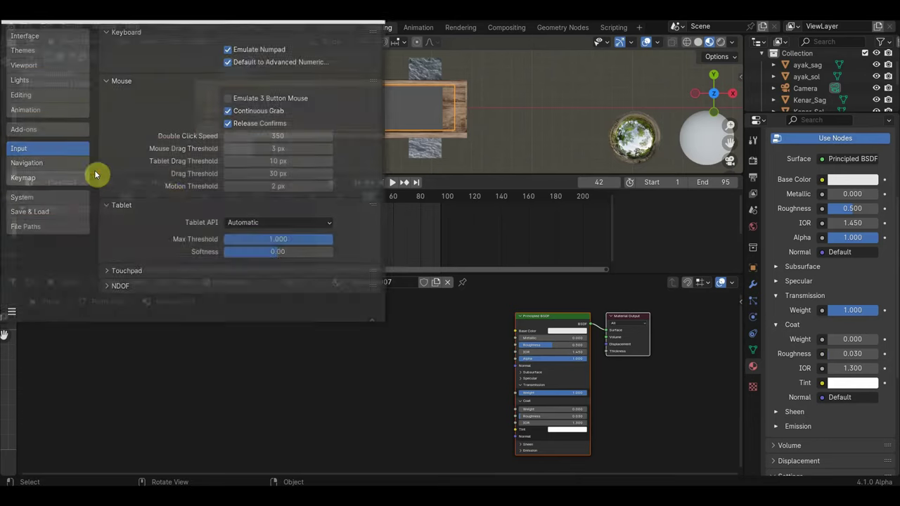
left_click(36, 129)
left_click(326, 48)
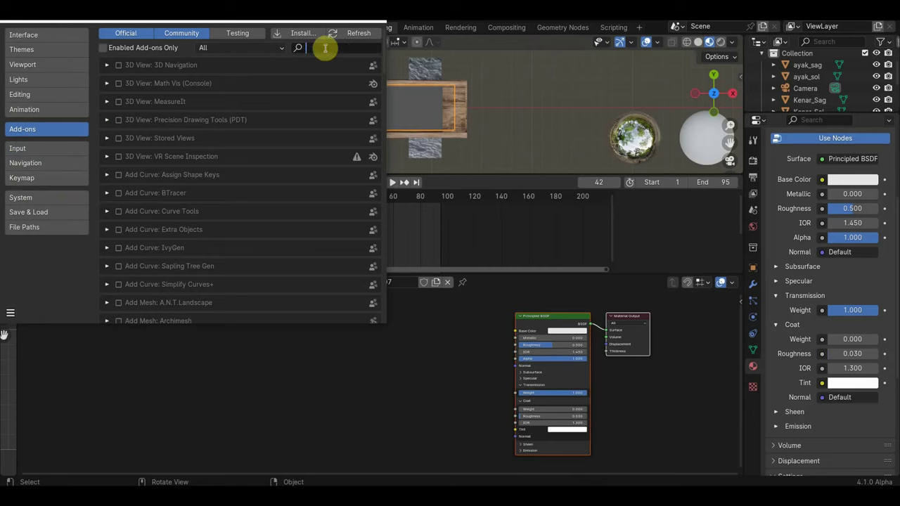
type("n")
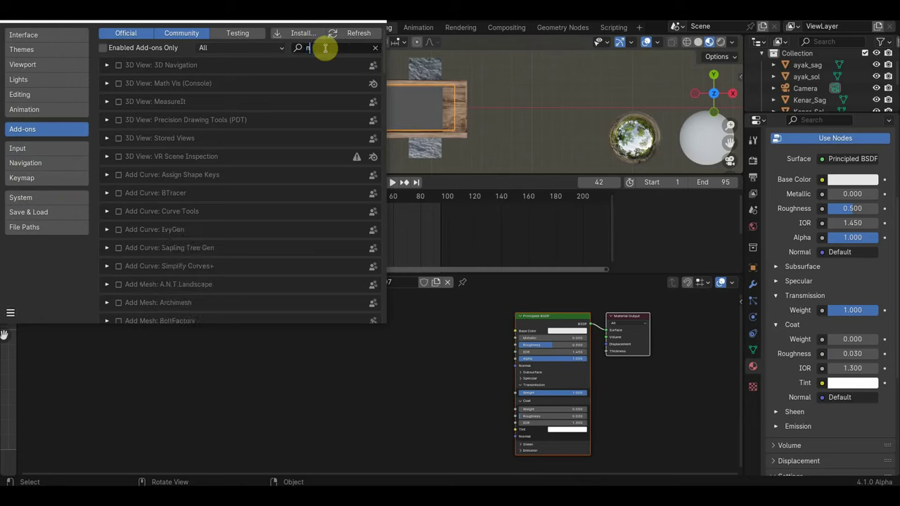
type("o")
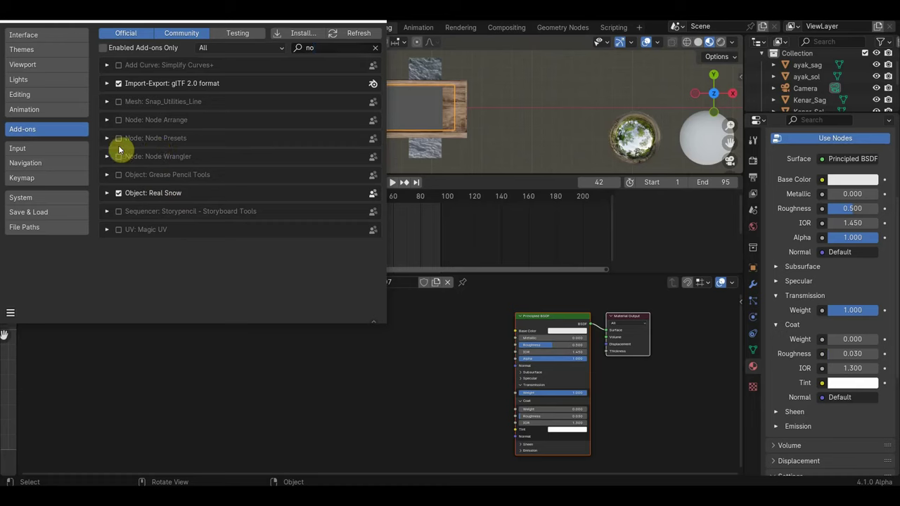
left_click(10, 313)
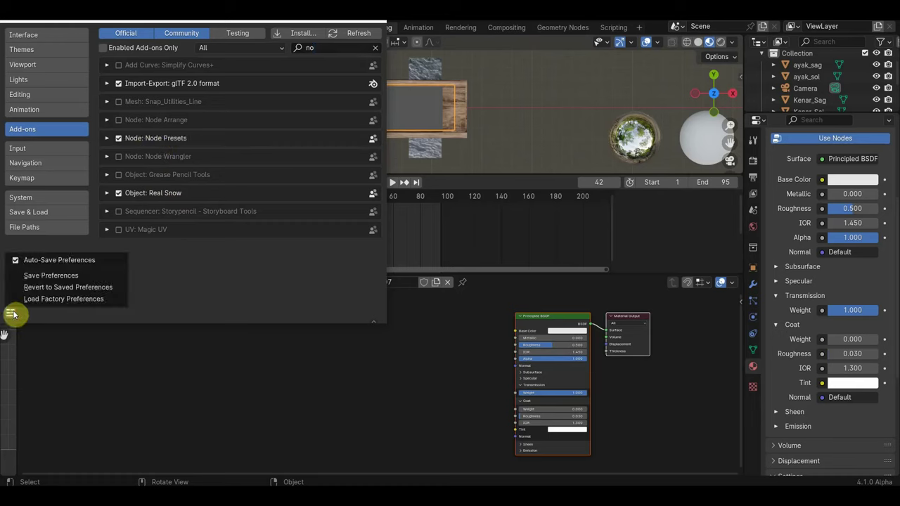
left_click(70, 275)
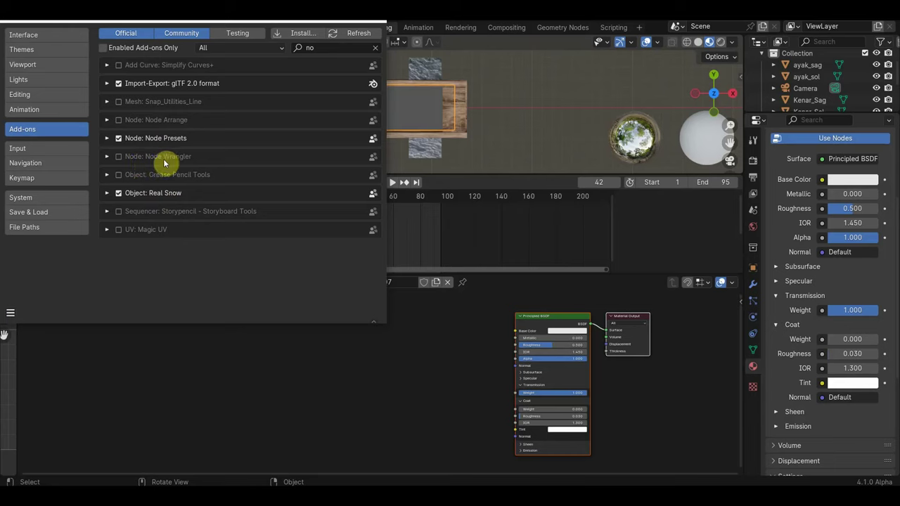
left_click(118, 158)
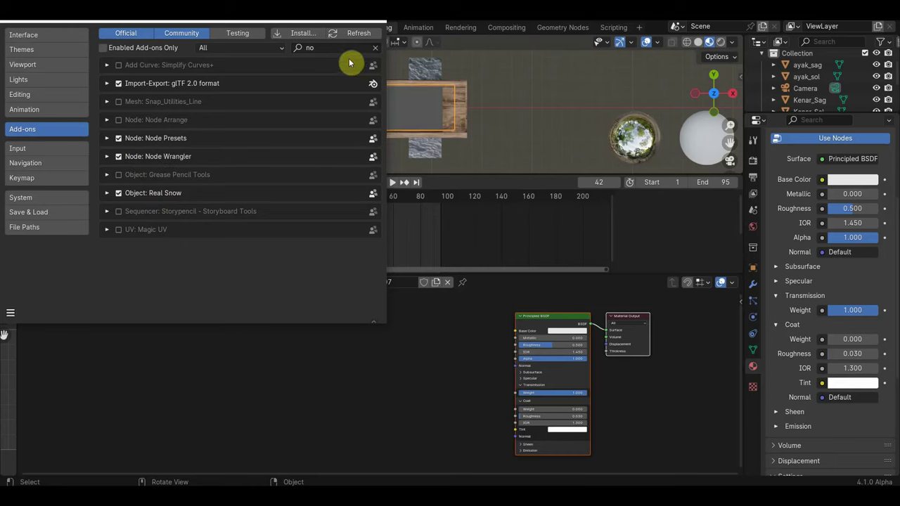
left_click(380, 20)
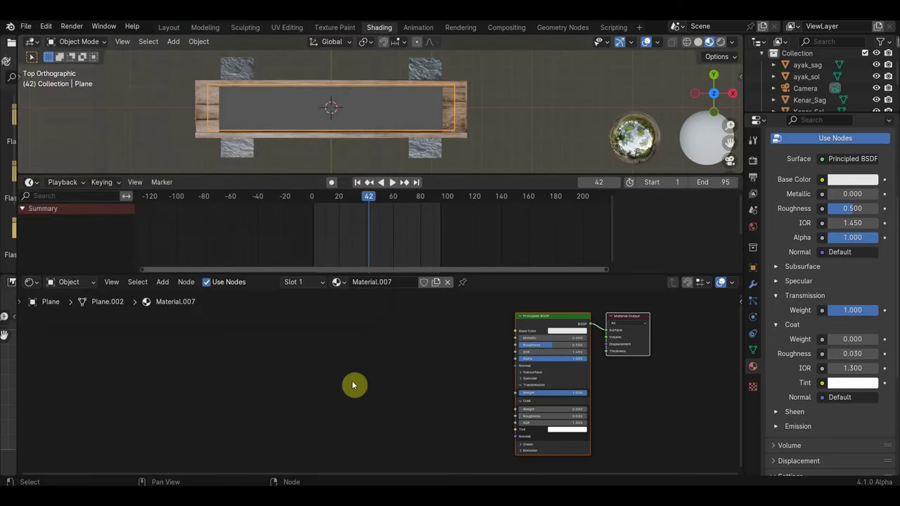
Add a Node Wrangler texture setup with Ctrl+T and move the nodes left.
key("ctrl+t")
key("ctrl+t")
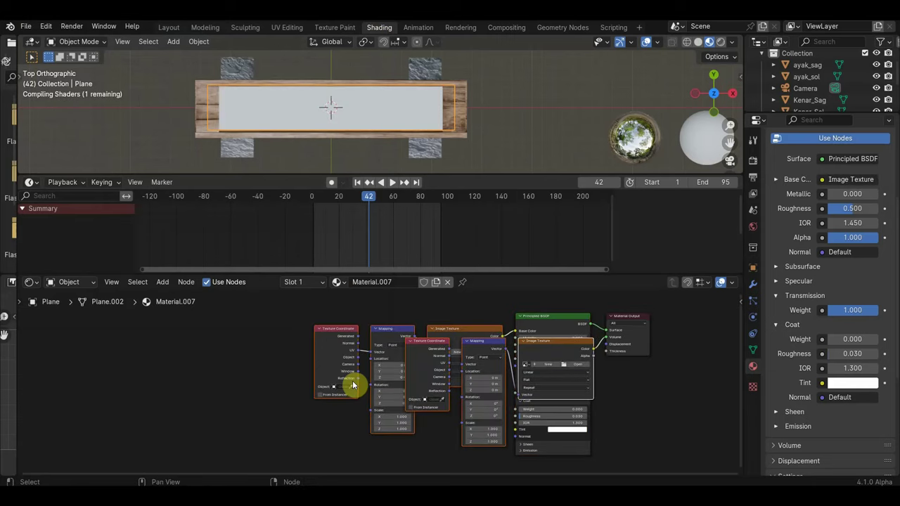
key("g")
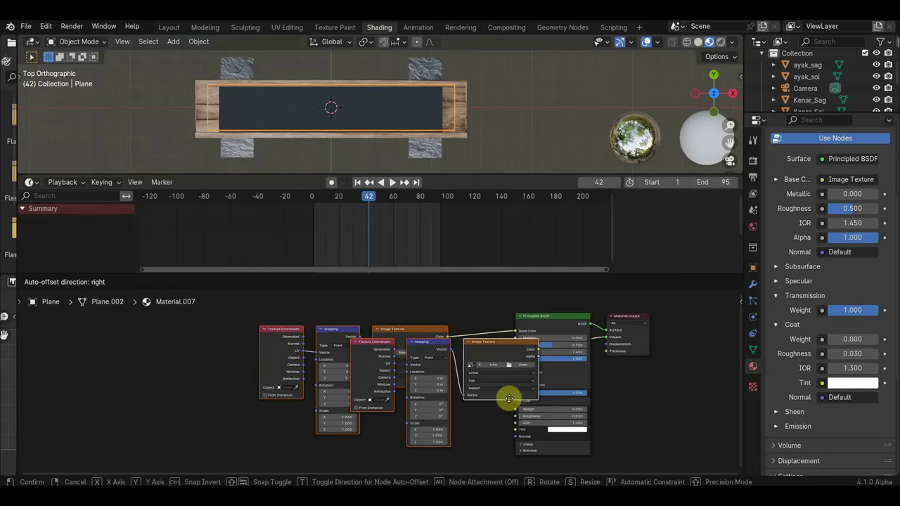
left_click(440, 398)
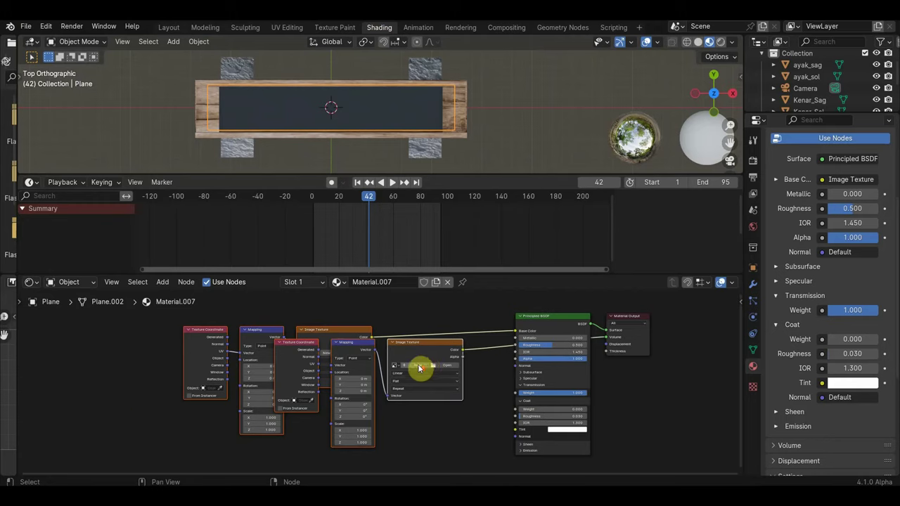
scroll(419, 367, "up", 2)
Delete the duplicate texture nodes and the Image Texture, keeping Texture Coordinate and Mapping.
left_click(357, 338)
left_click(286, 335, "shift")
key("x")
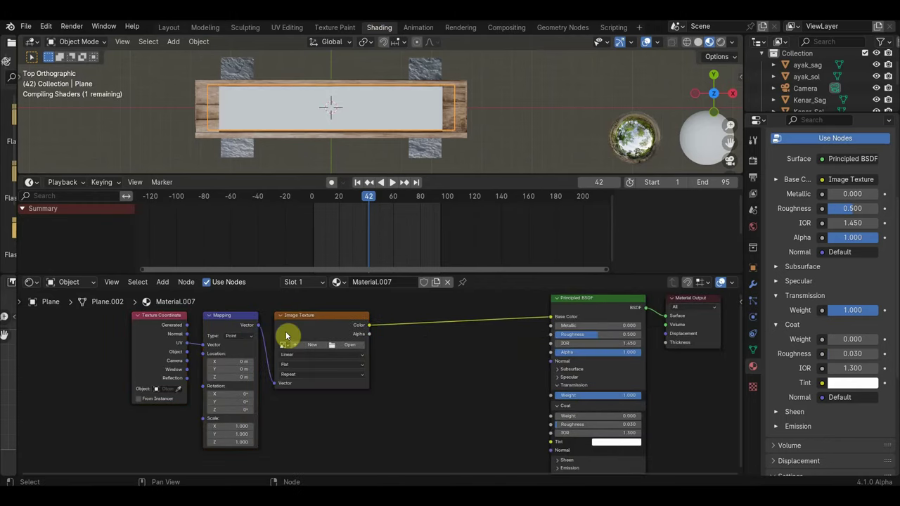
left_click(323, 315)
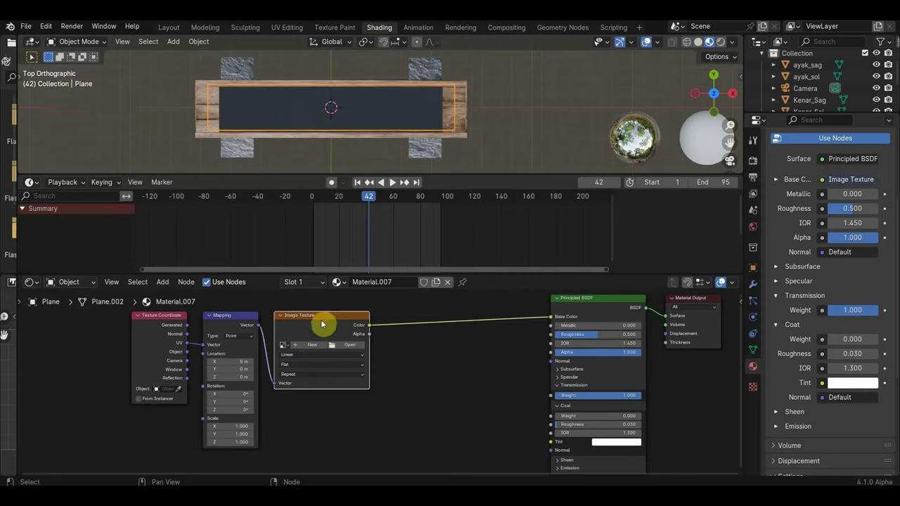
key("x")
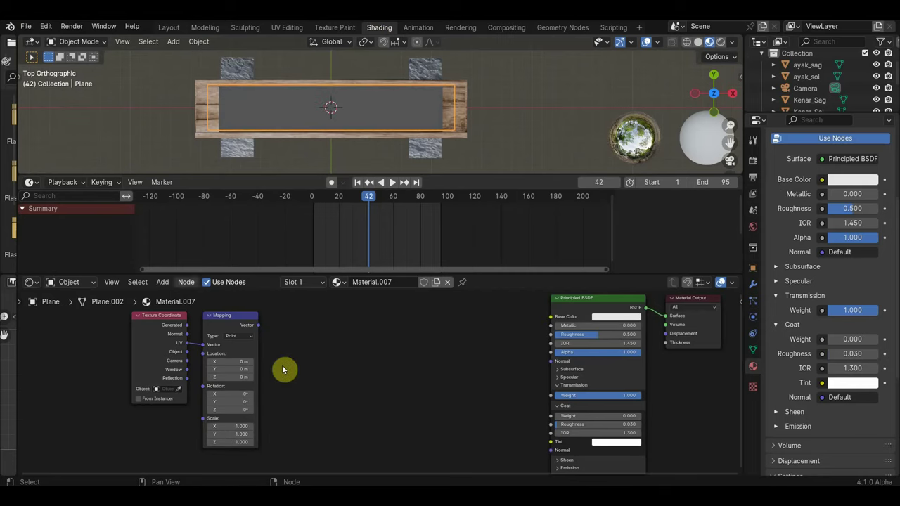
key("Home")
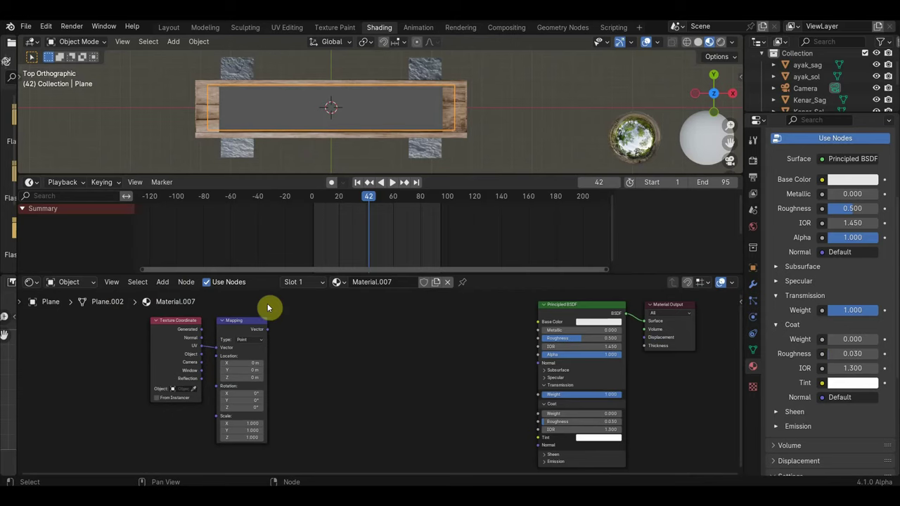
left_click(163, 282)
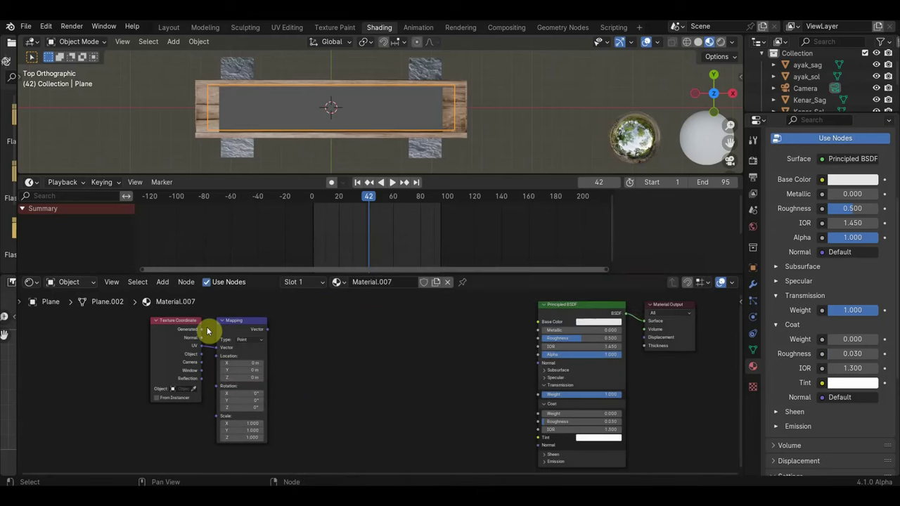
left_click(165, 282)
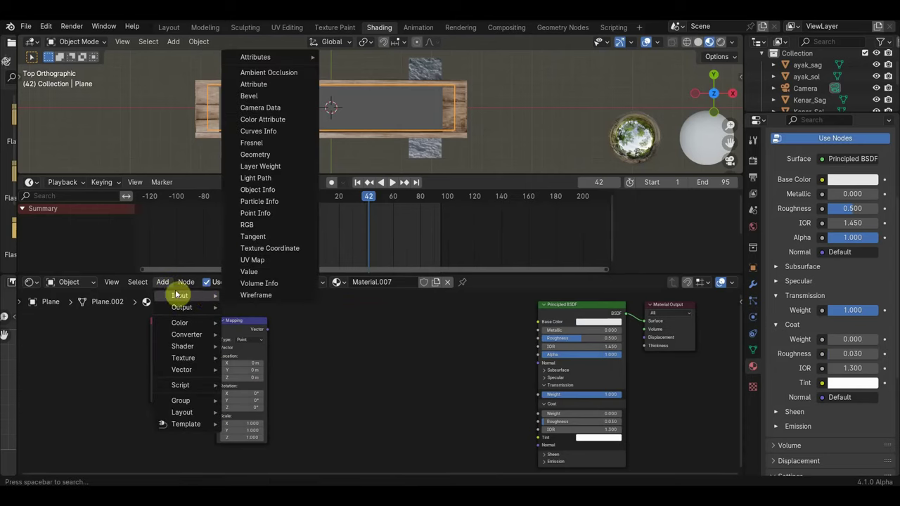
mouse_move(184, 358)
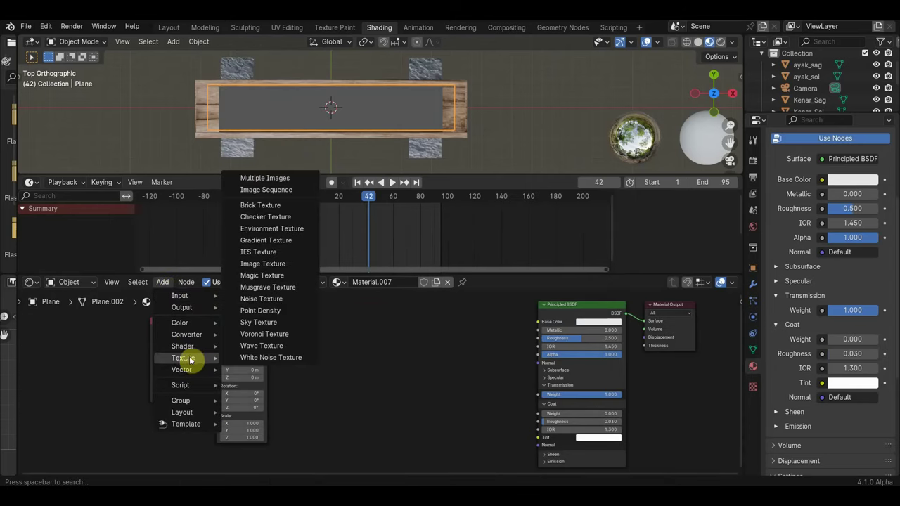
key("shift+a")
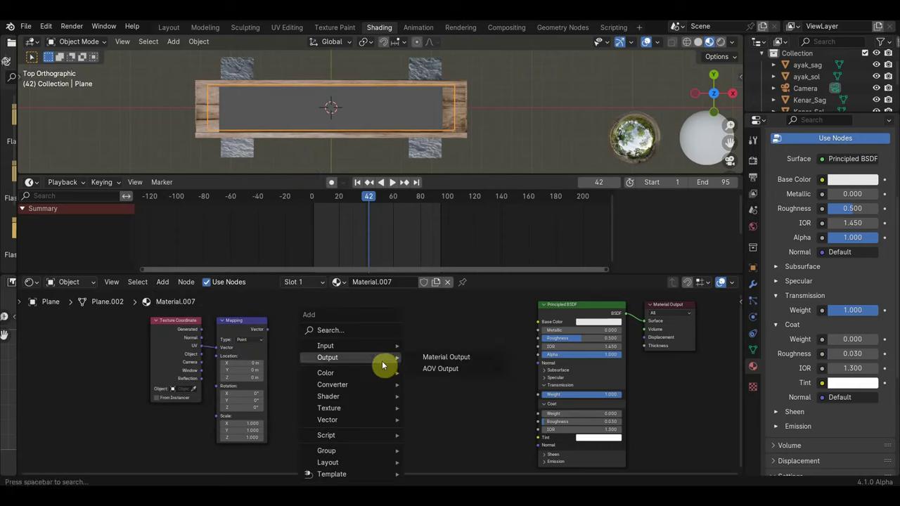
Add a Noise Texture node beside the Mapping node.
type("n")
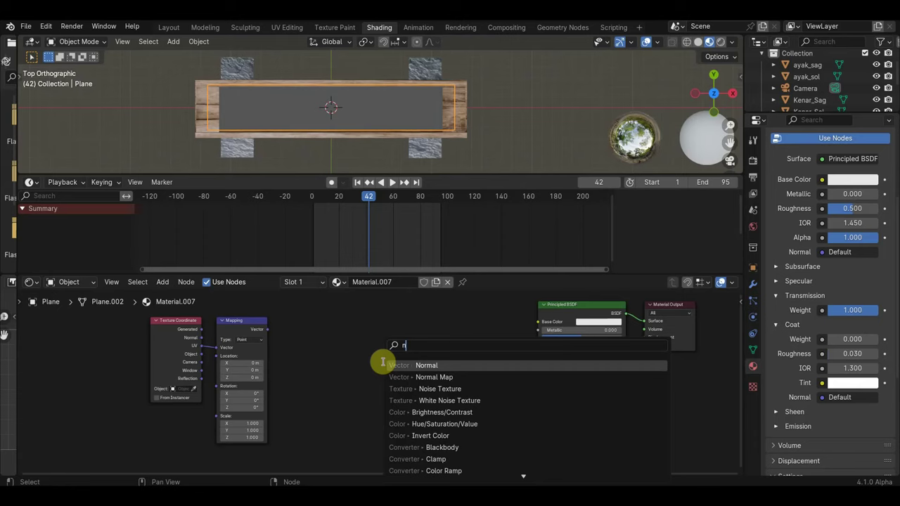
type("oi")
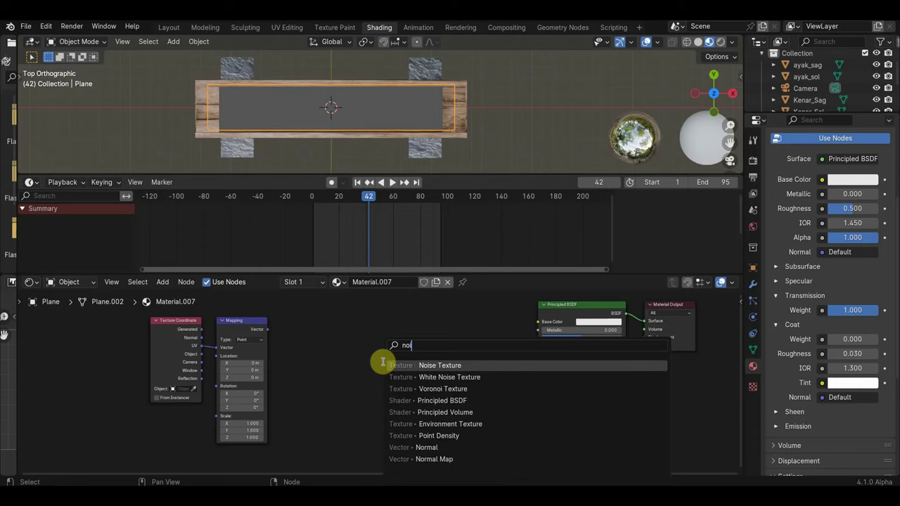
left_click(427, 365)
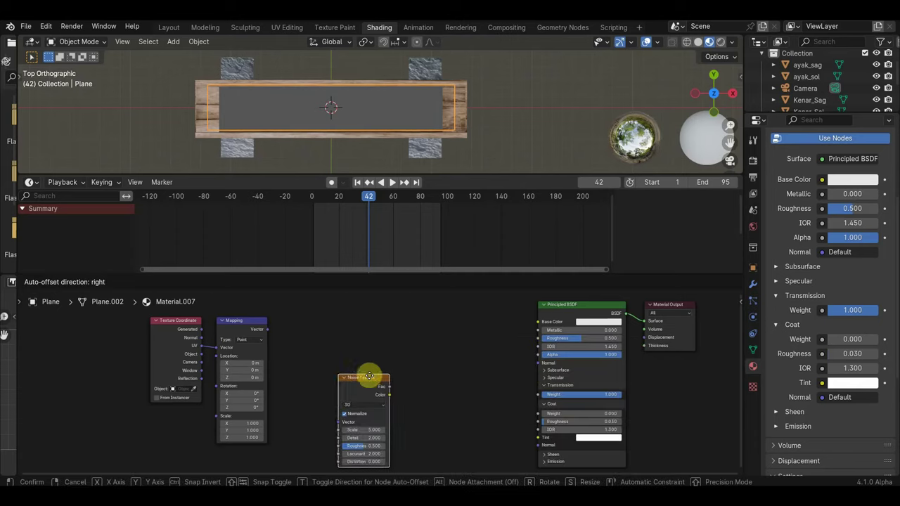
left_click(288, 327)
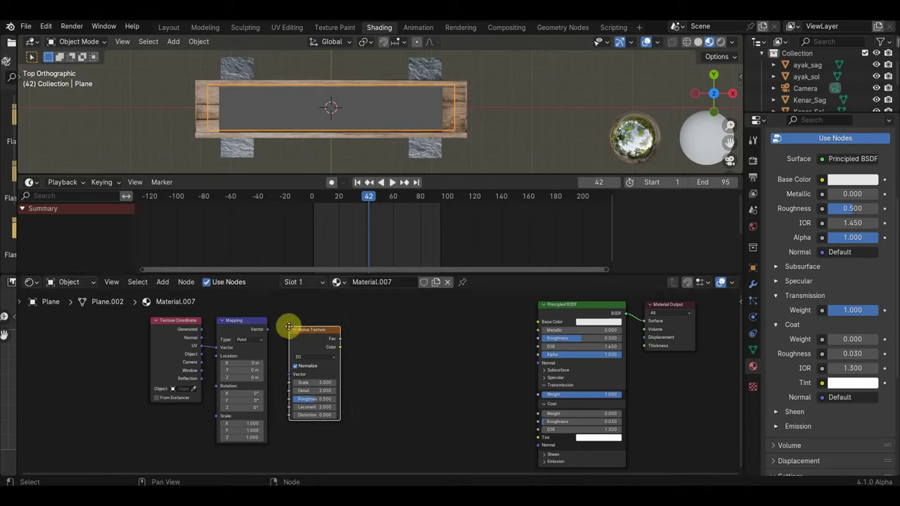
left_click(162, 281)
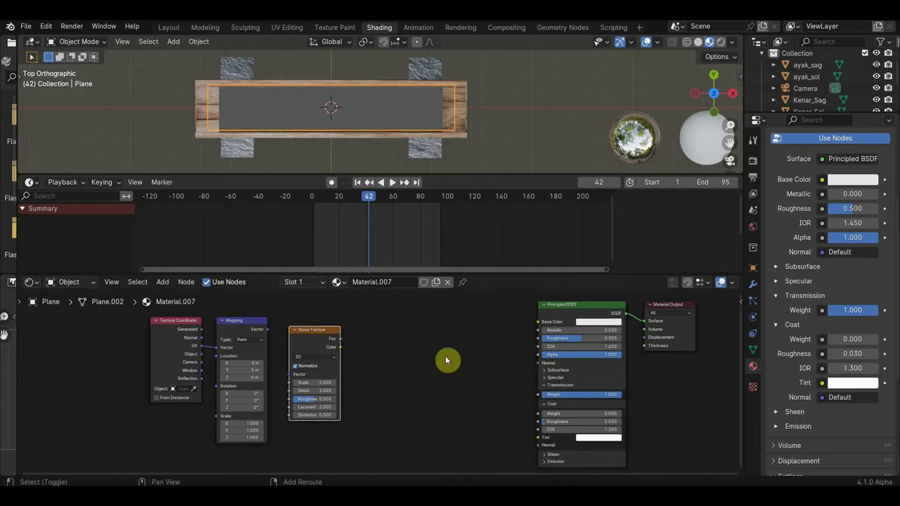
Add a Bump node to the water material.
key("shift+a")
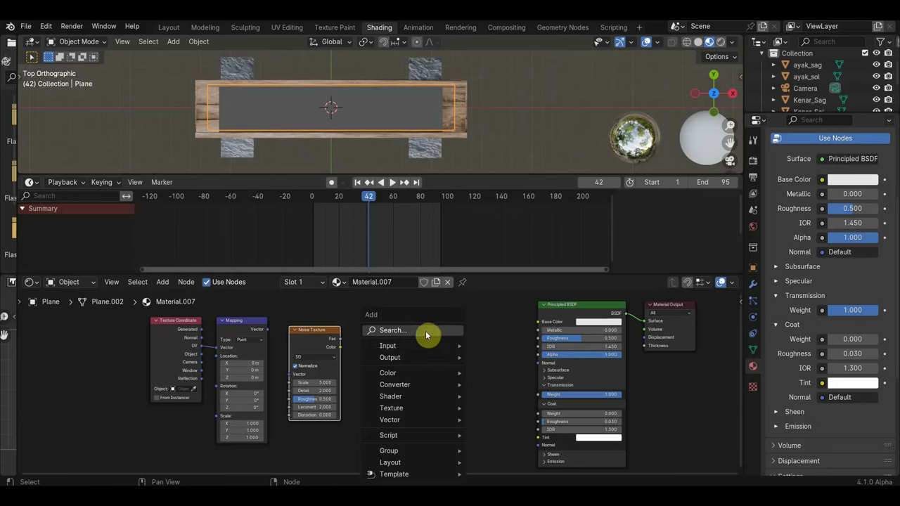
left_click(422, 329)
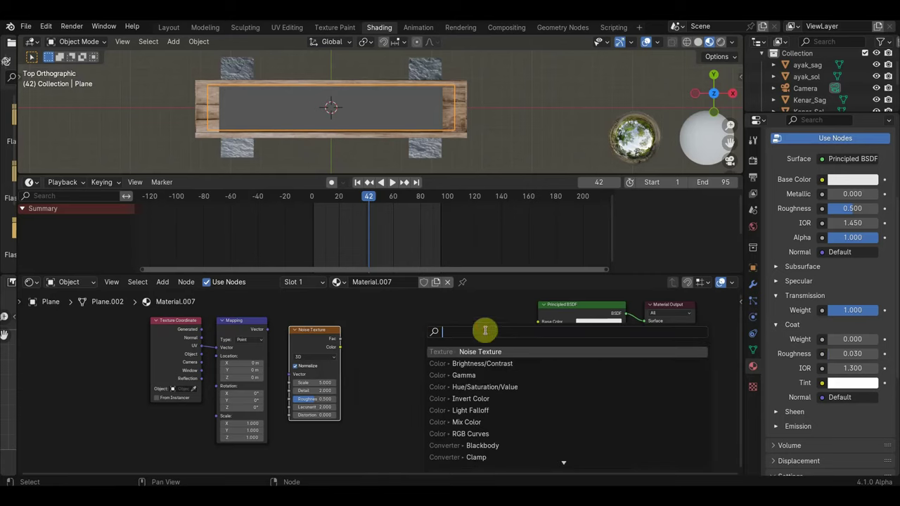
type("bu")
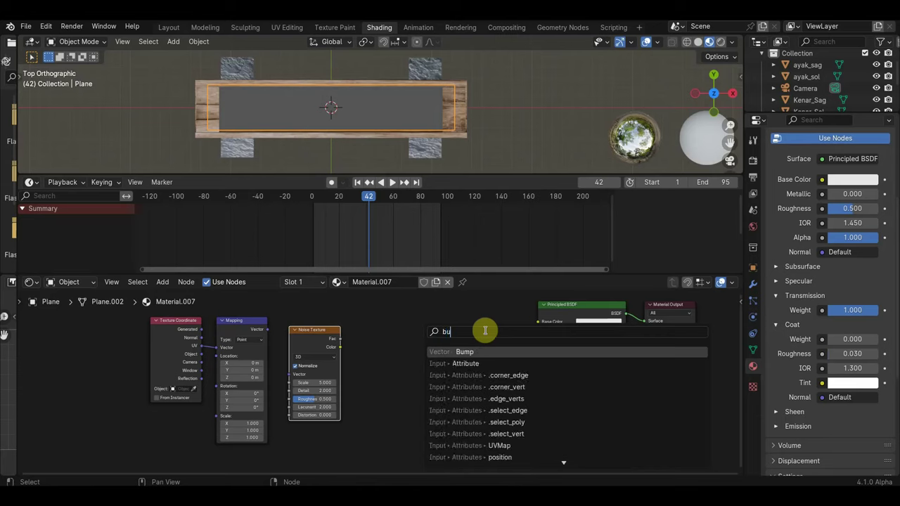
left_click(452, 351)
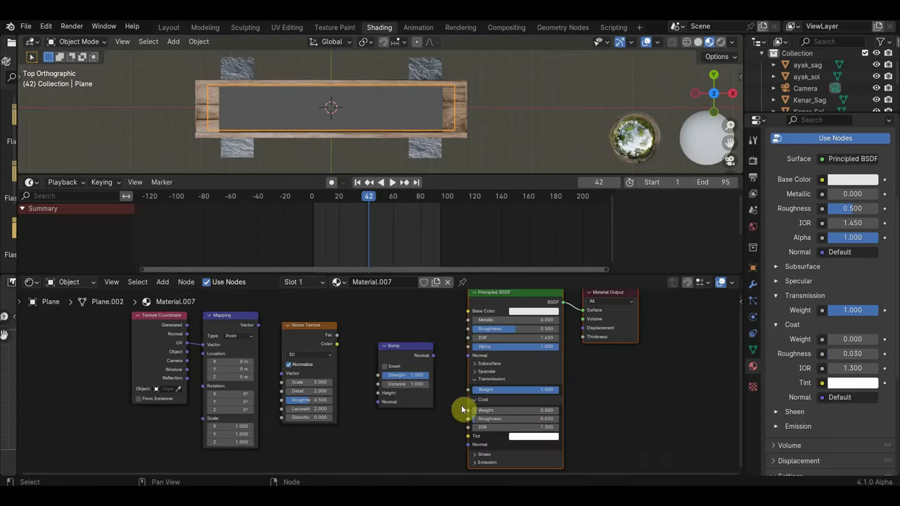
middle_click_drag(448, 361, 463, 344)
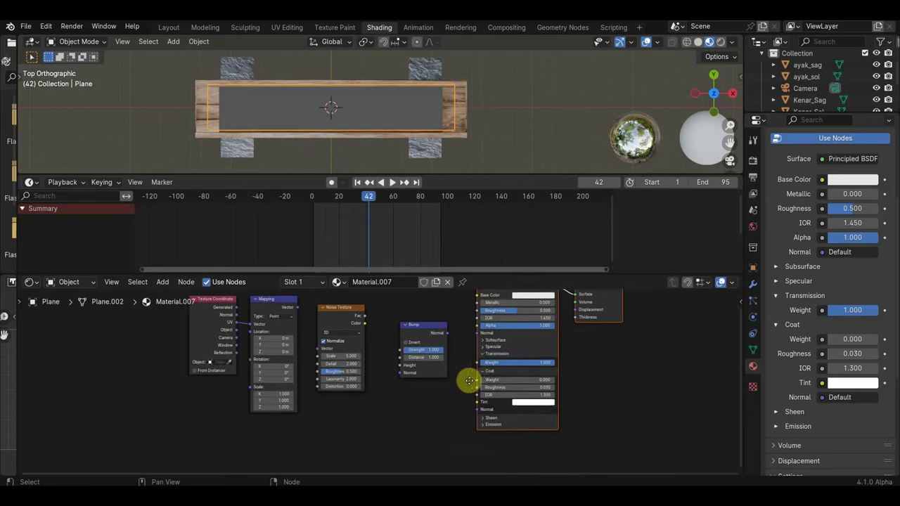
Link Bump Normal to BSDF Coat Normal, Noise Color to Bump Height, Mapping Vector to Noise Vector.
mouse_move(458, 339)
left_mouse_down()
mouse_move(478, 405)
mouse_move(492, 418)
left_mouse_up()
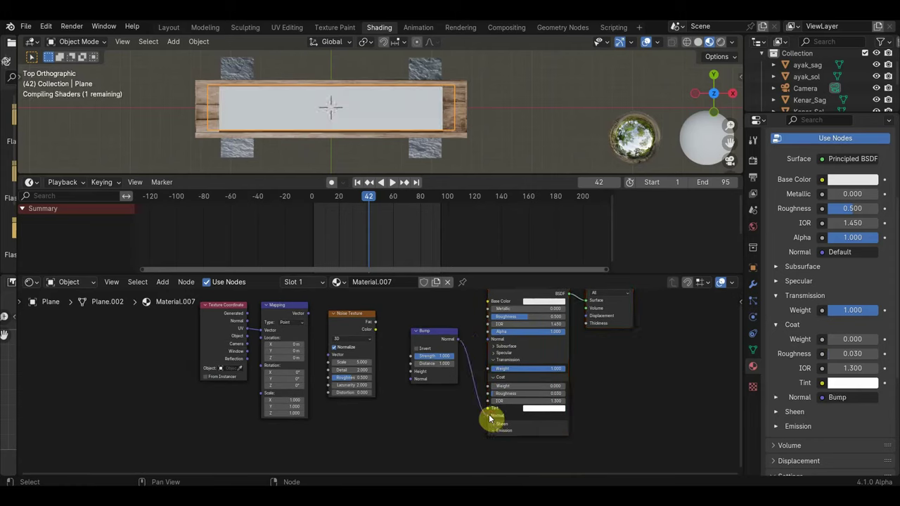
scroll(380, 325, "up", 1)
scroll(379, 326, "up", 1)
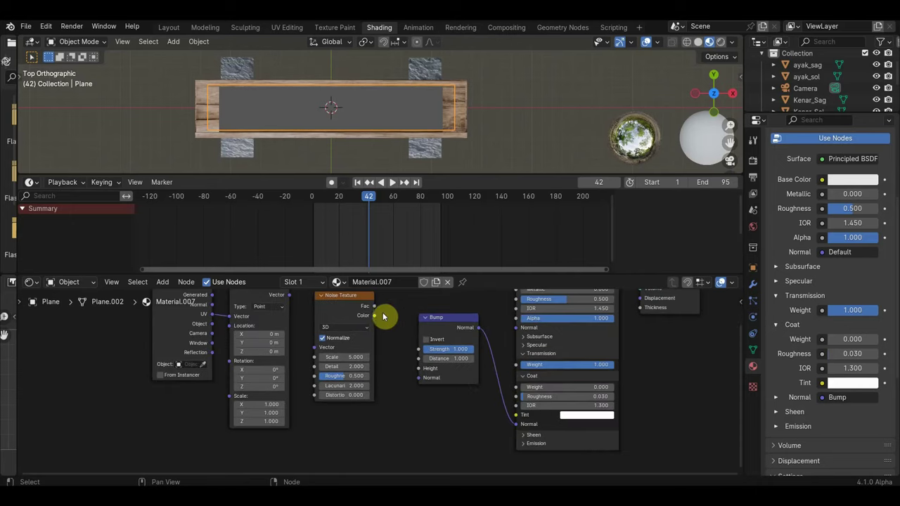
mouse_move(374, 318)
left_mouse_down()
mouse_move(404, 362)
mouse_move(424, 370)
left_mouse_up()
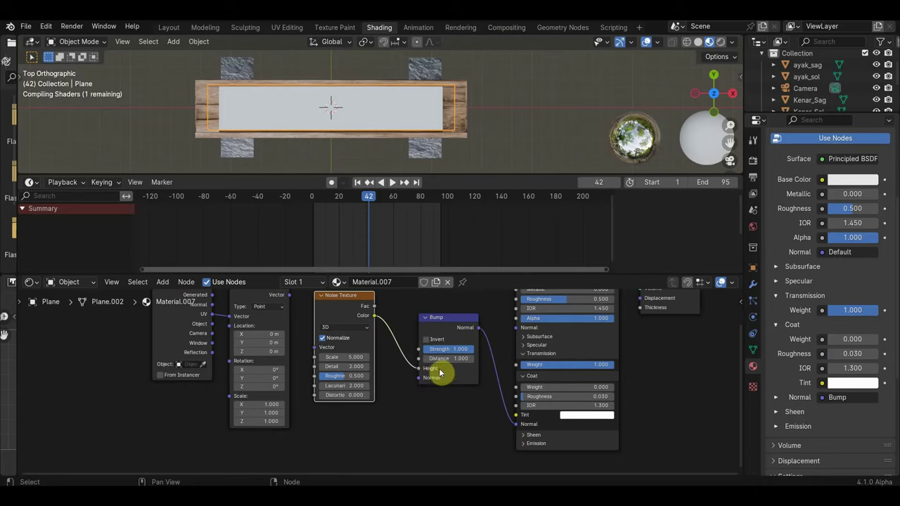
scroll(304, 398, "up", 3)
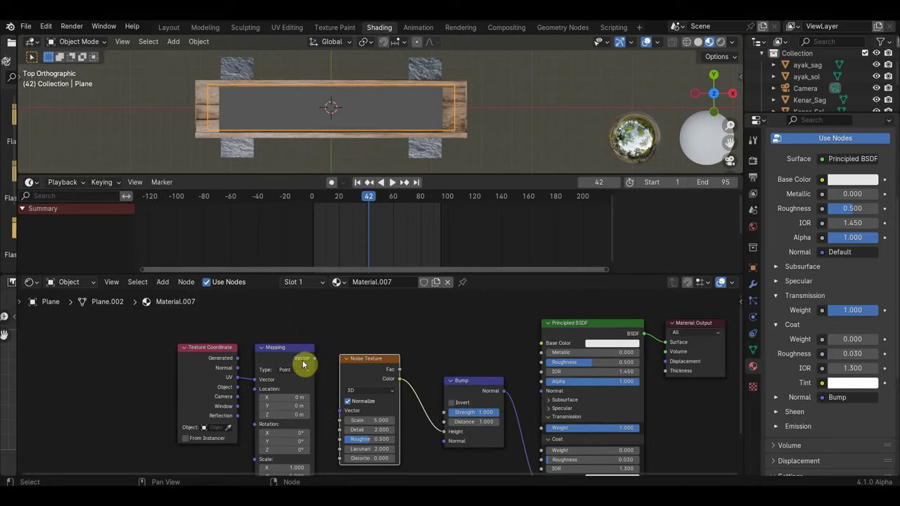
middle_click_drag(318, 362, 333, 331)
left_click_drag(321, 327, 347, 377)
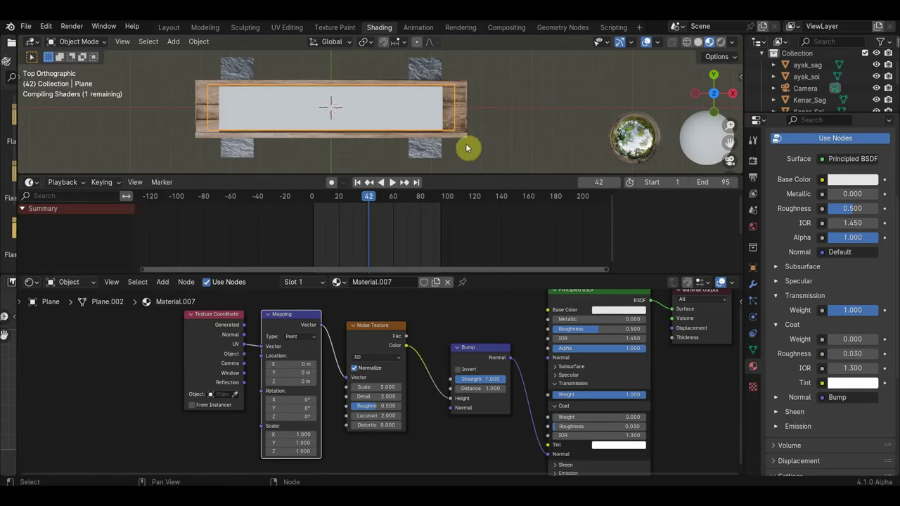
scroll(457, 145, "up", 2)
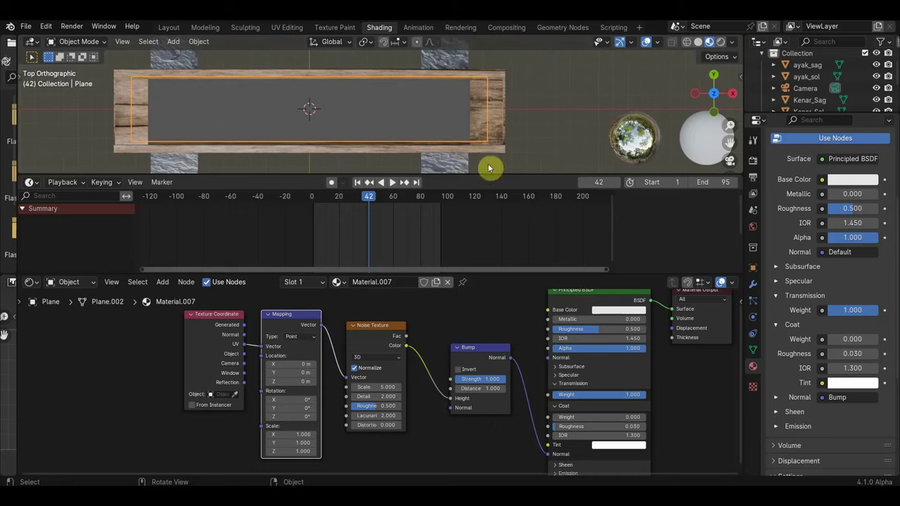
scroll(498, 345, "down", 1)
middle_click_drag(513, 345, 441, 350)
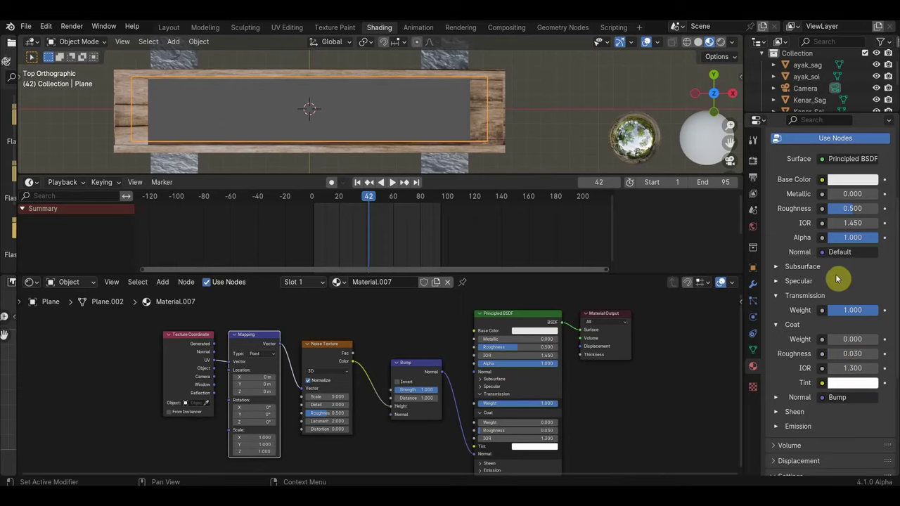
Set the shader's Coat Roughness to 0.
scroll(588, 418, "up", 3)
scroll(614, 398, "up", 1)
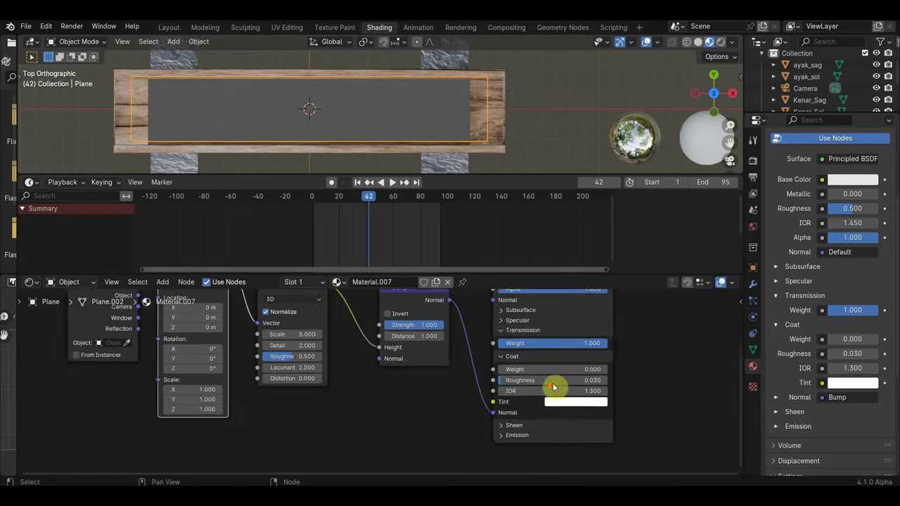
left_click(526, 380)
type("0")
key("Return")
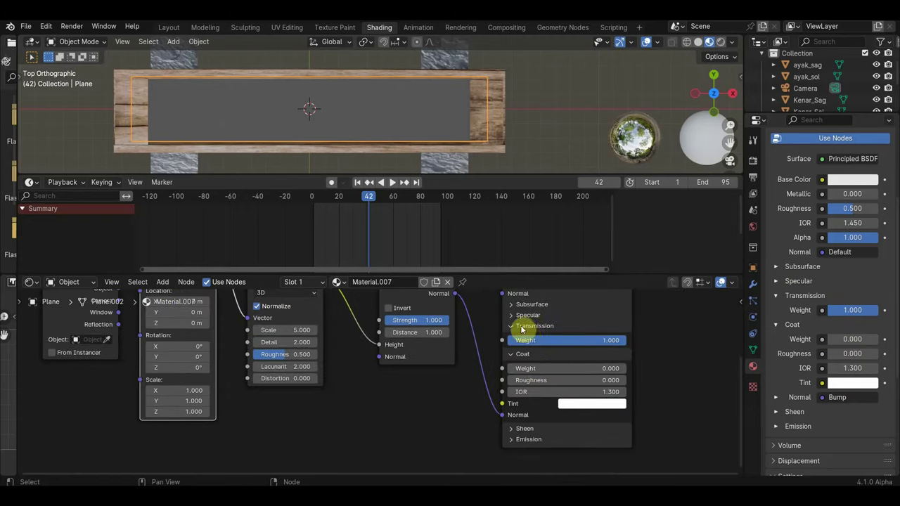
Lower the Bump node Strength to 0.793 and check the render's Screen Space Reflections.
scroll(478, 397, "down", 1)
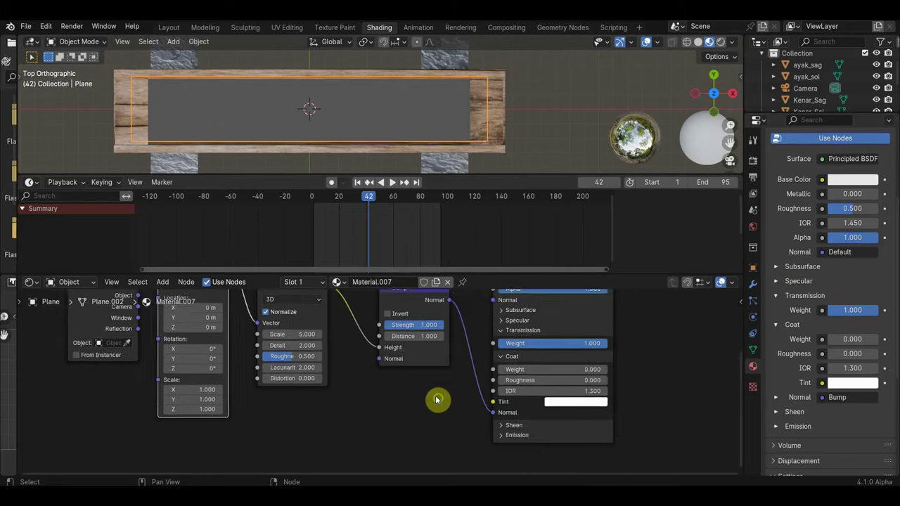
middle_click_drag(438, 399, 464, 428)
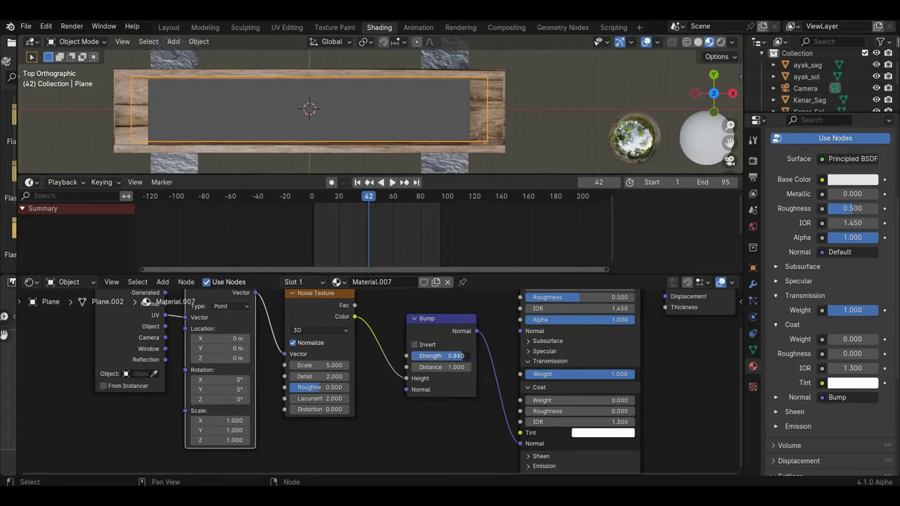
left_click(458, 367)
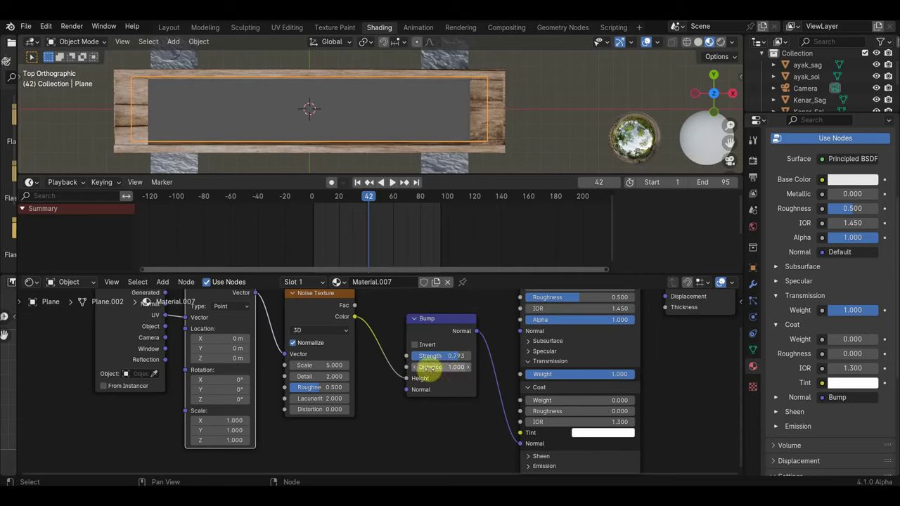
left_click(752, 162)
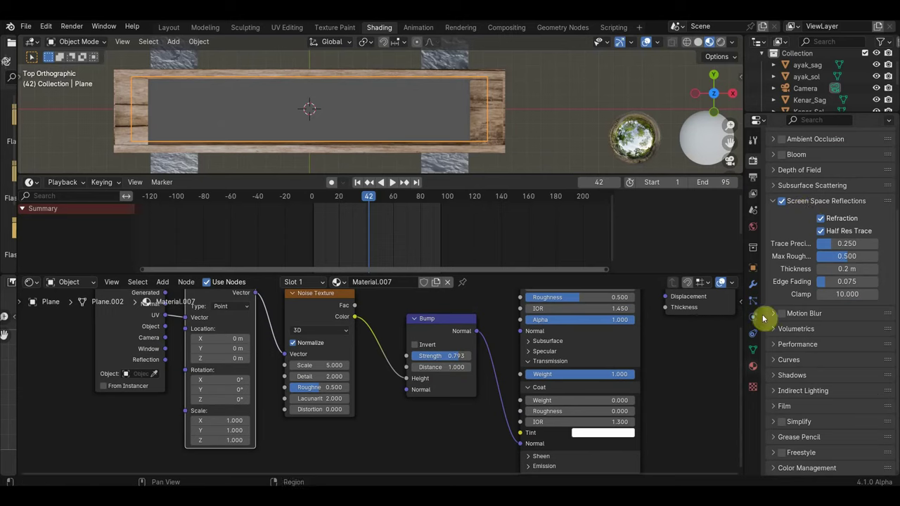
Tick Raytrace Refraction in Material.007's Settings panel.
left_click(753, 366)
scroll(808, 358, "down", 5)
scroll(837, 359, "down", 5)
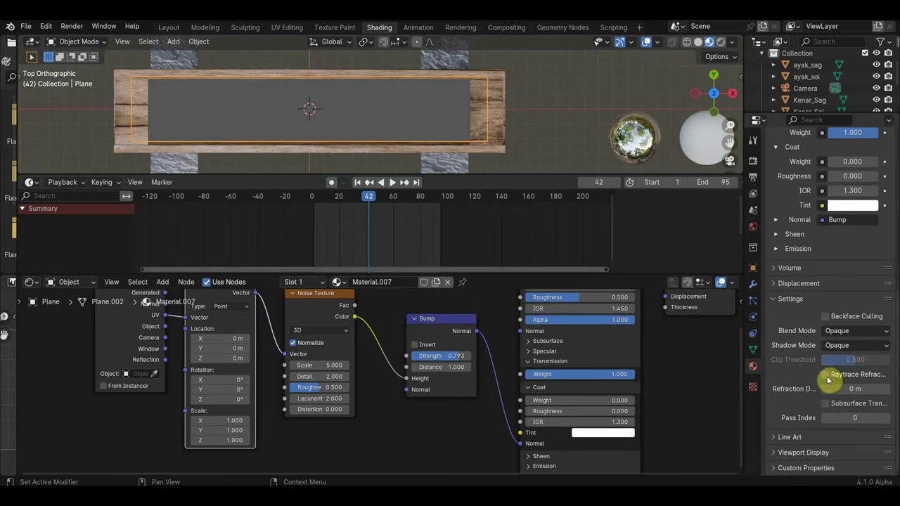
left_click(825, 375)
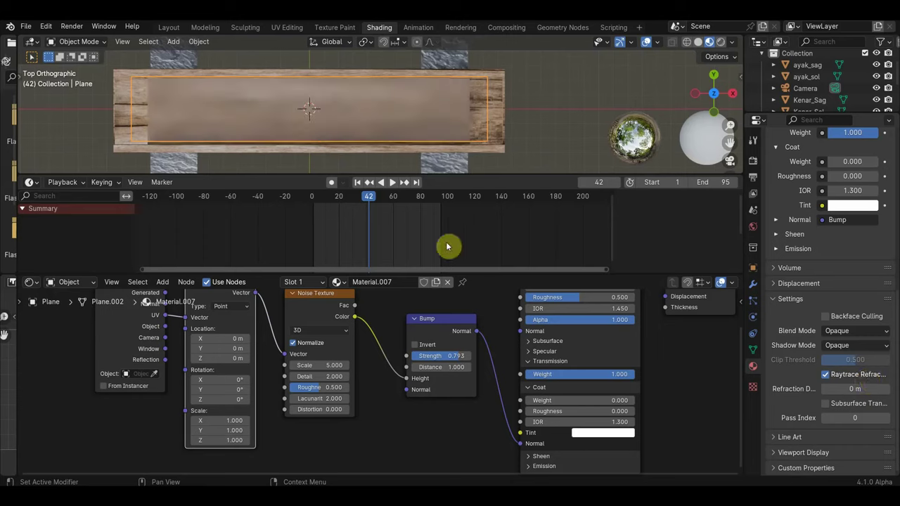
scroll(836, 263, "up", 8)
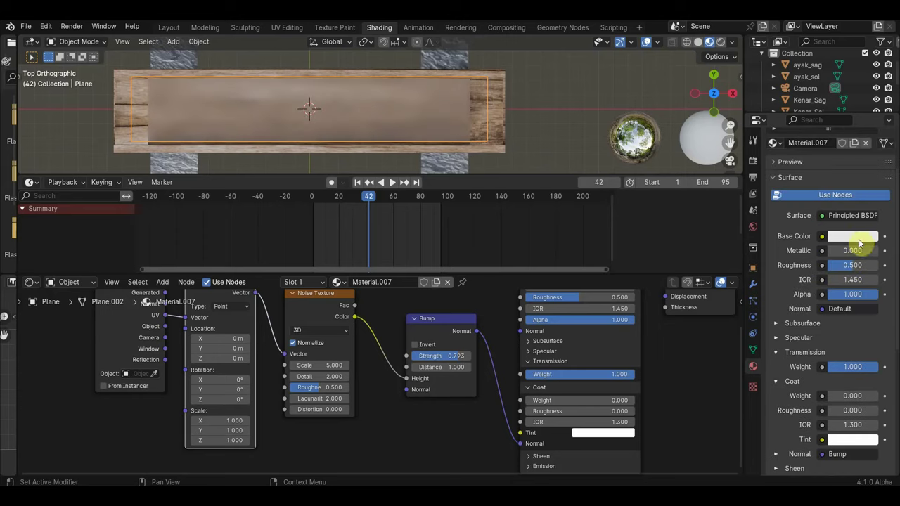
Set the water's Base Color to pale blue (hue 0.608, saturation 0.494, value 0.800).
left_click(861, 236)
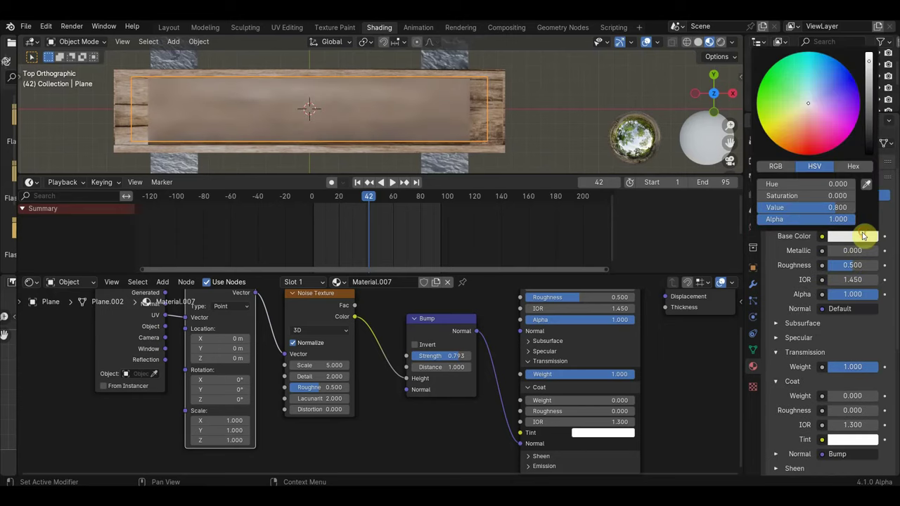
left_click(828, 89)
left_click_drag(825, 96, 825, 86)
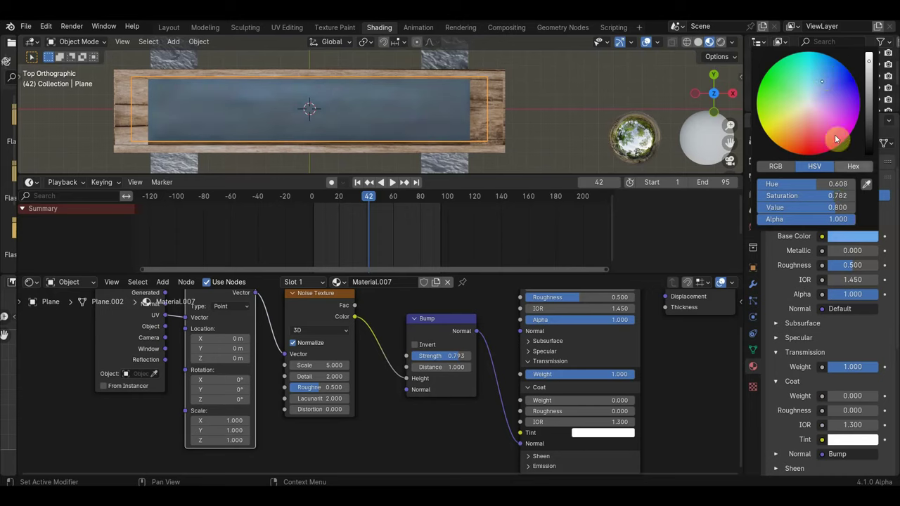
left_click_drag(827, 195, 811, 196)
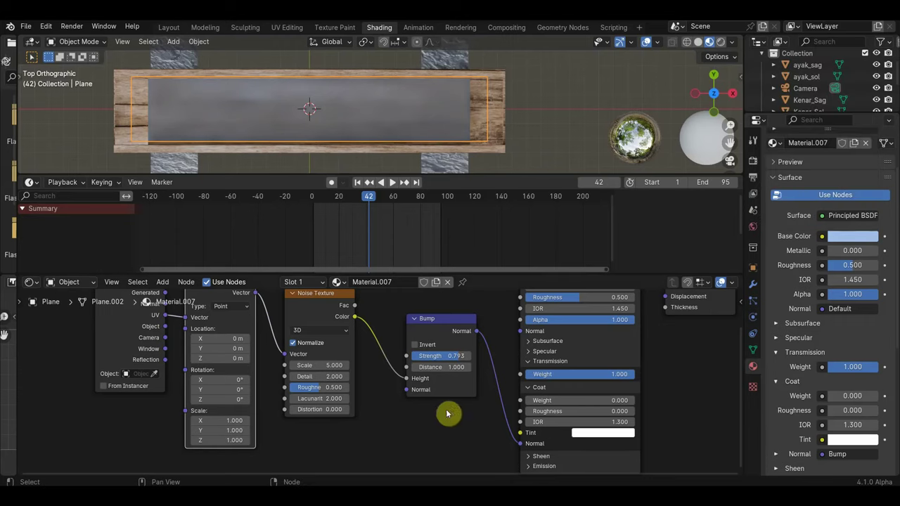
Lower the water's Noise Texture Scale to 3.400 in the node graph.
scroll(450, 414, "up", 1)
scroll(452, 405, "up", 1)
scroll(452, 405, "up", 1)
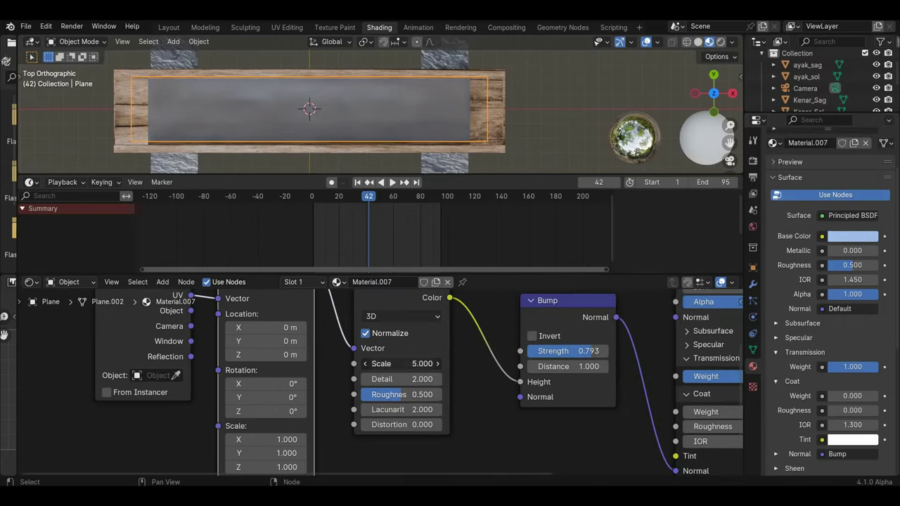
left_click_drag(421, 363, 416, 363)
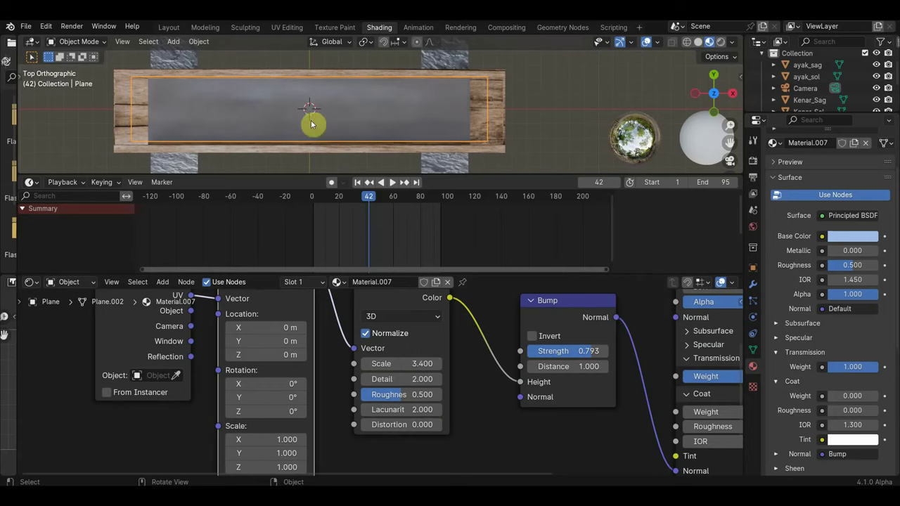
scroll(384, 115, "down", 1)
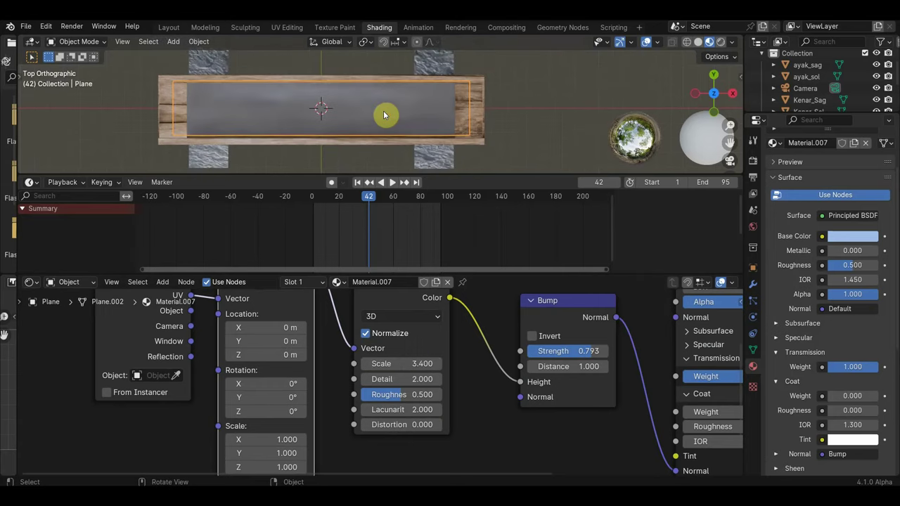
scroll(337, 398, "down", 1)
scroll(326, 370, "down", 1)
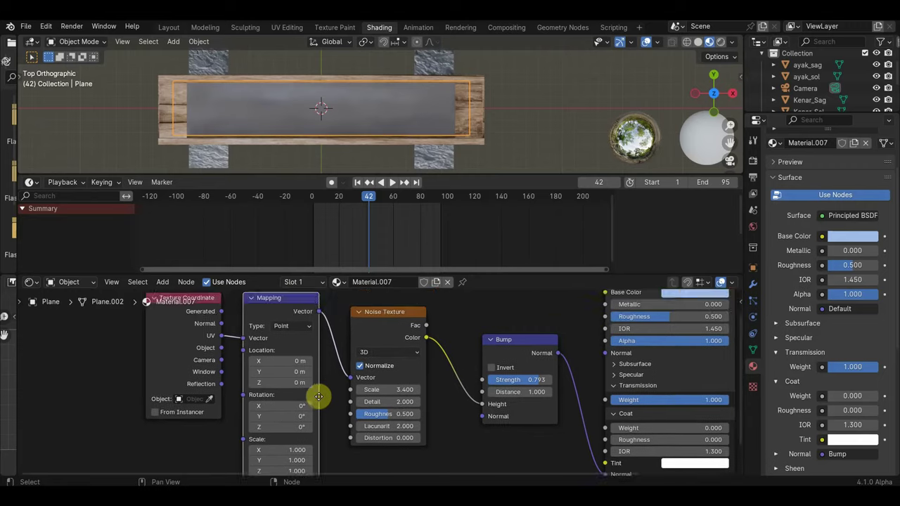
middle_click_drag(326, 370, 274, 383)
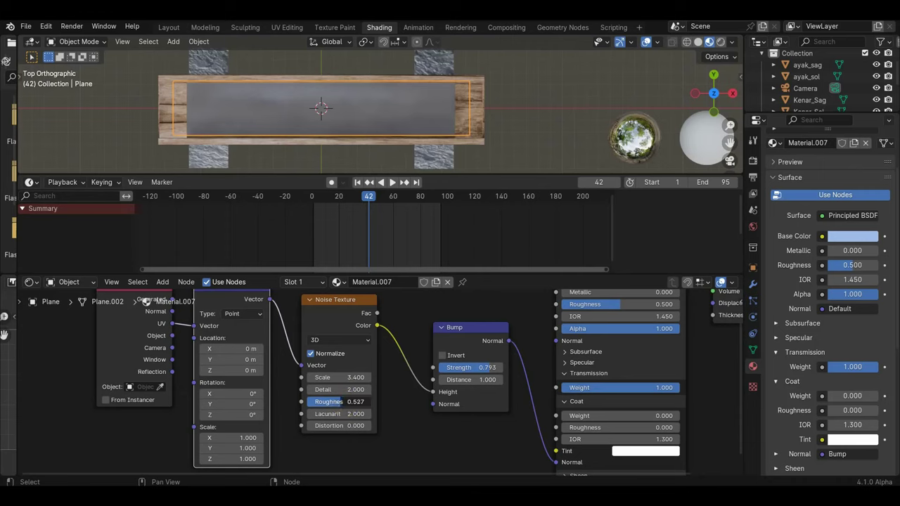
scroll(829, 302, "up", 3)
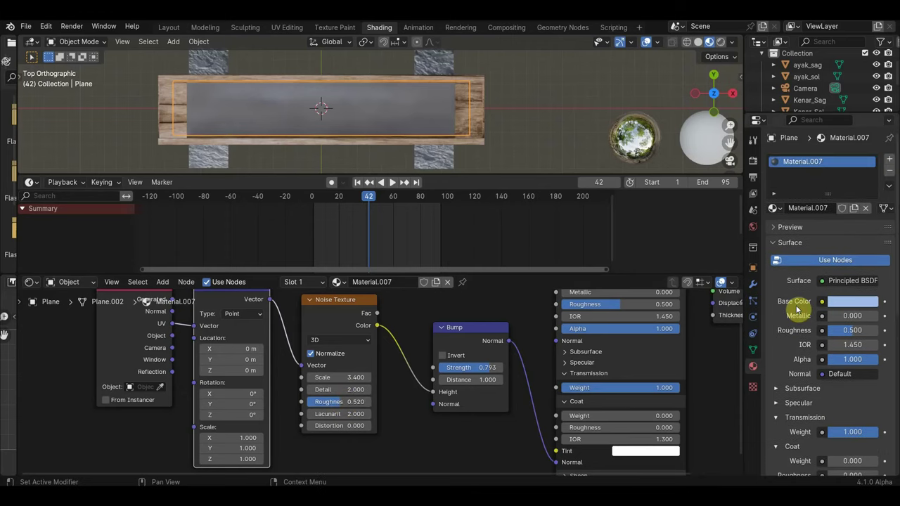
Preview the water in Rendered shading, then return to Material Preview.
left_click(753, 160)
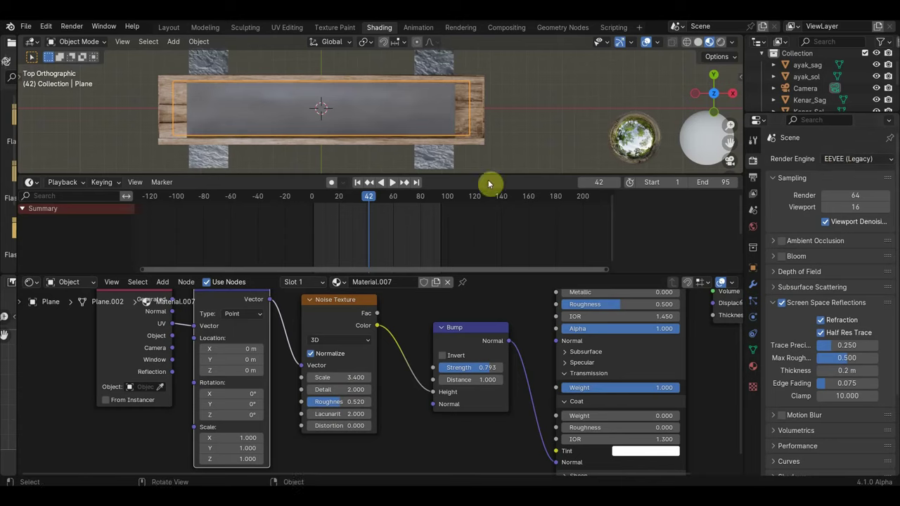
left_click(719, 43)
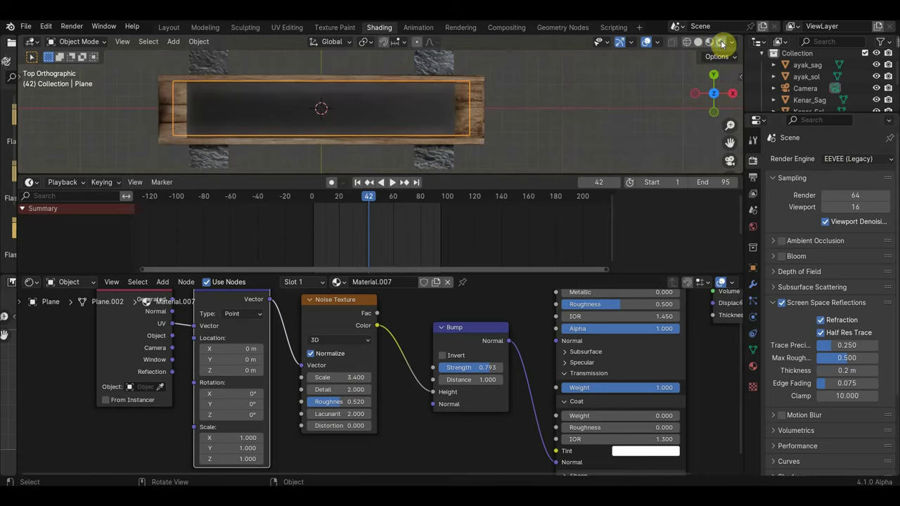
left_click(708, 43)
scroll(542, 114, "up", 1)
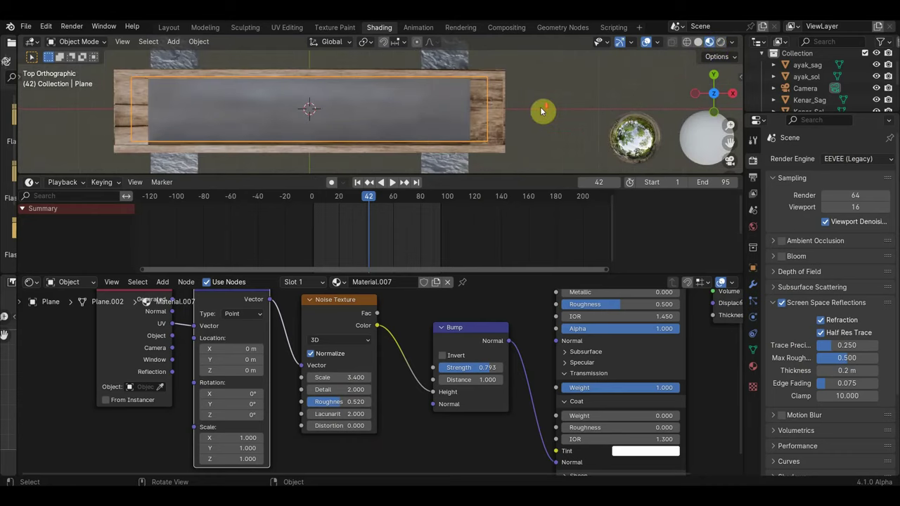
scroll(542, 110, "up", 2)
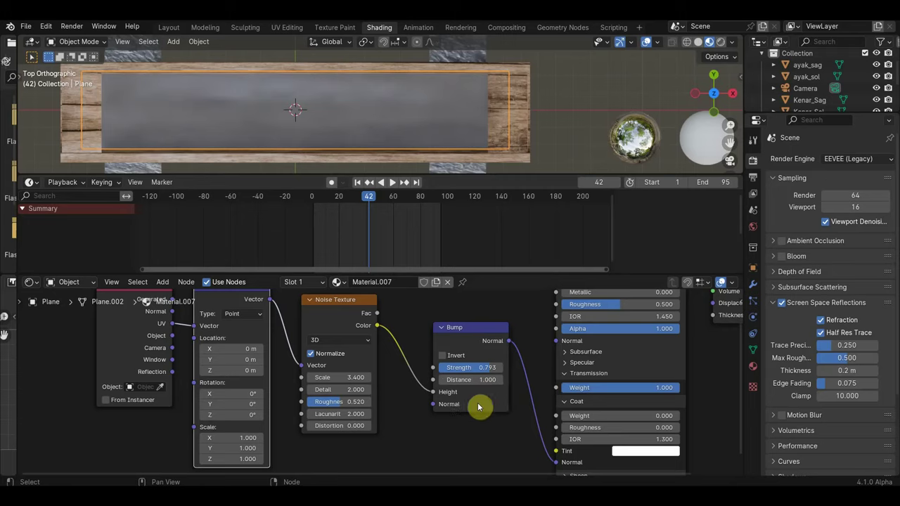
scroll(534, 395, "down", 1)
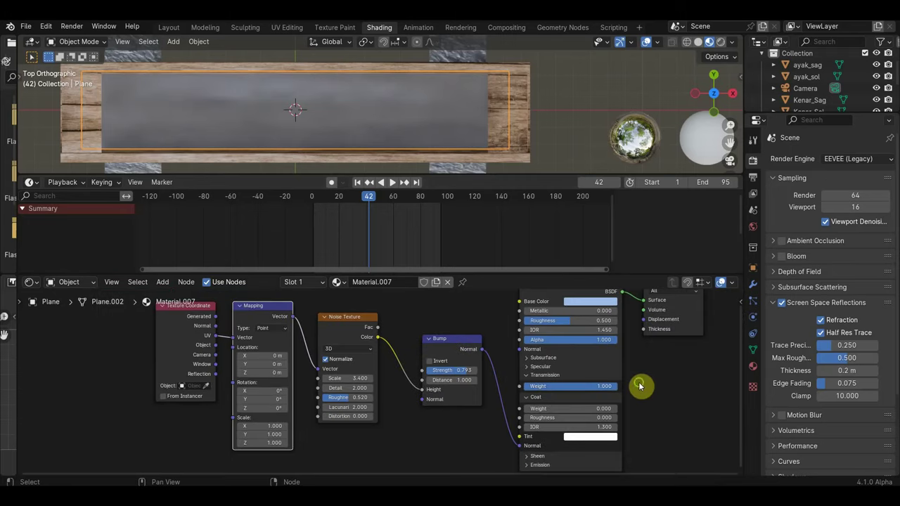
middle_click_drag(639, 385, 638, 345)
scroll(440, 412, "up", 2)
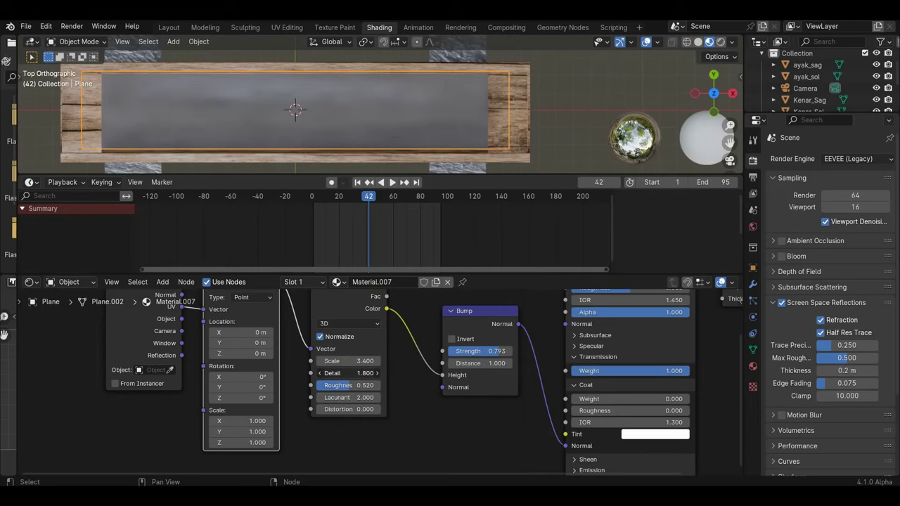
scroll(412, 387, "down", 1)
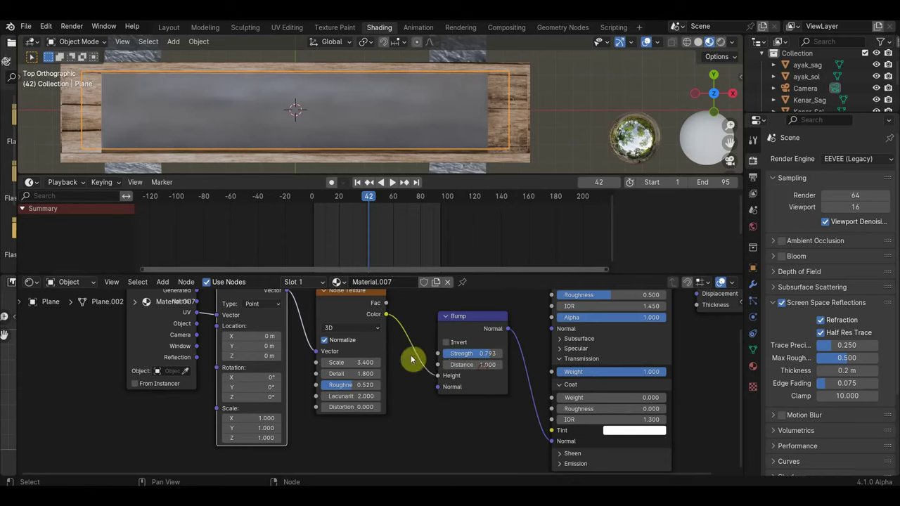
scroll(396, 372, "up", 1)
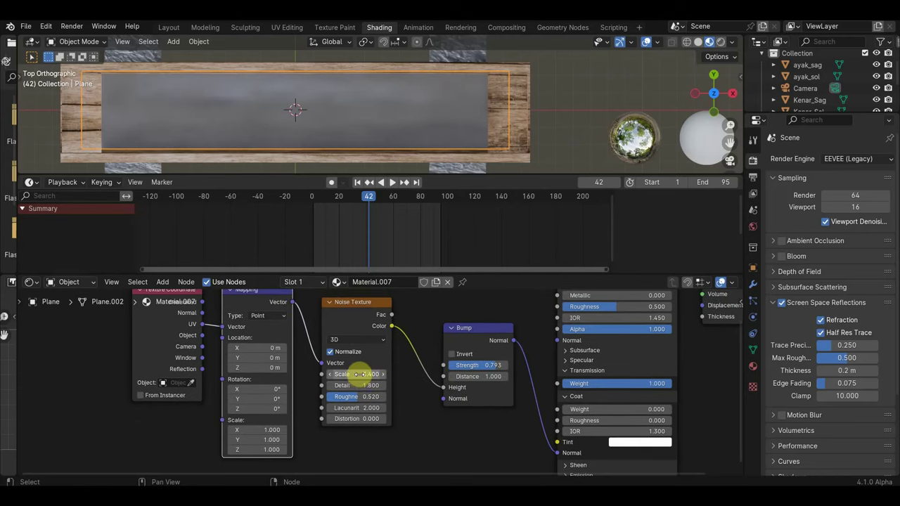
Switch the viewport from Solid to Material Preview shading.
scroll(418, 144, "down", 1)
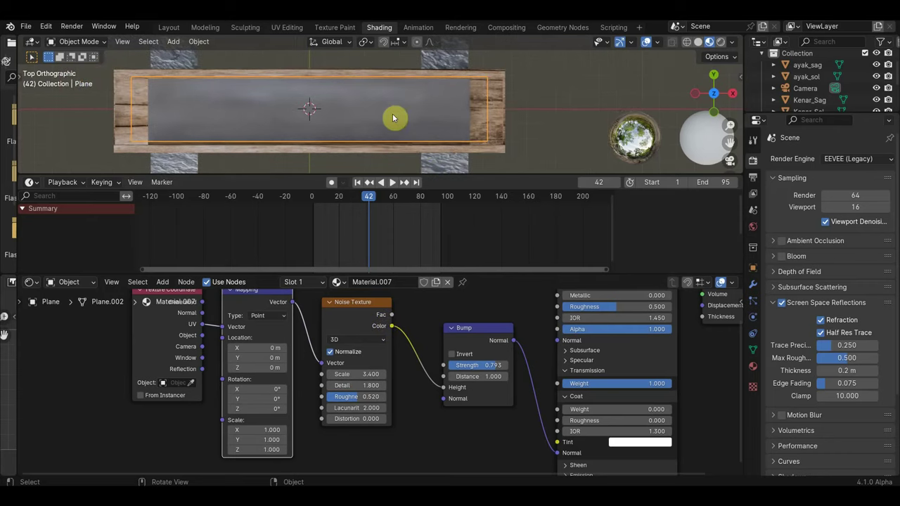
scroll(388, 362, "up", 1)
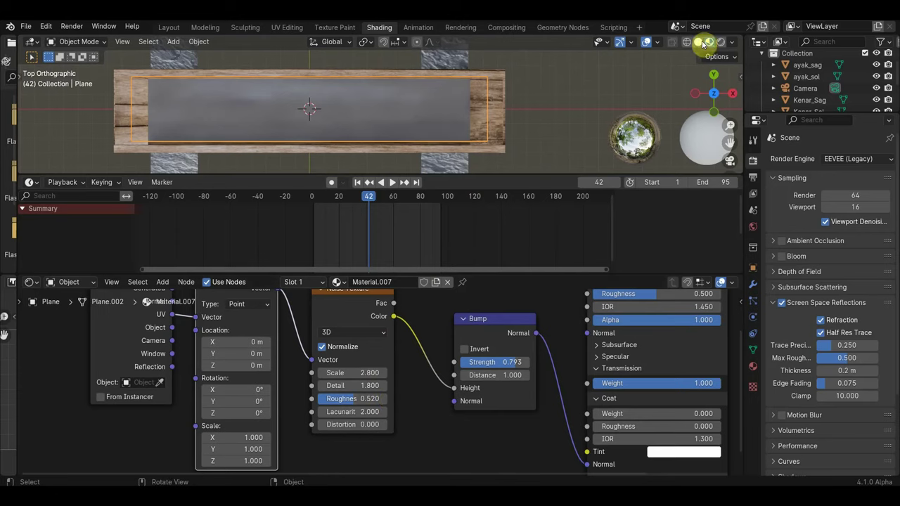
left_click(732, 44)
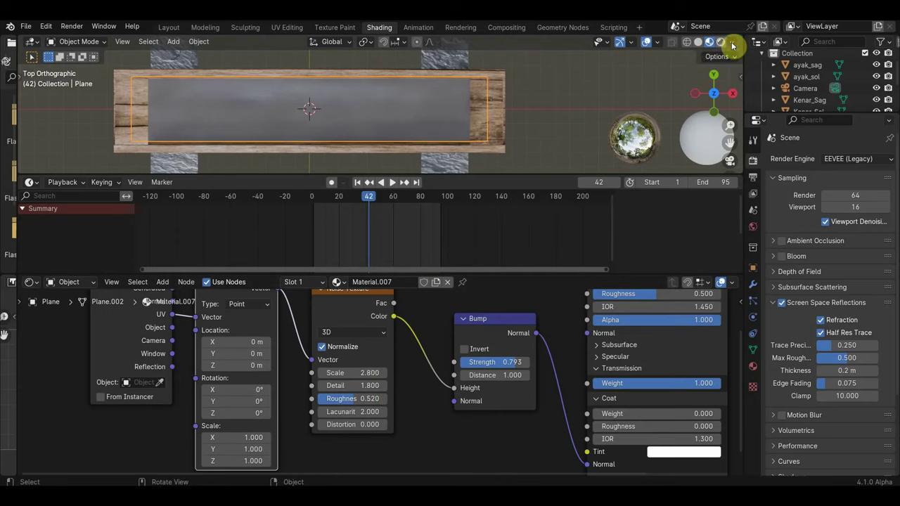
left_click(698, 42)
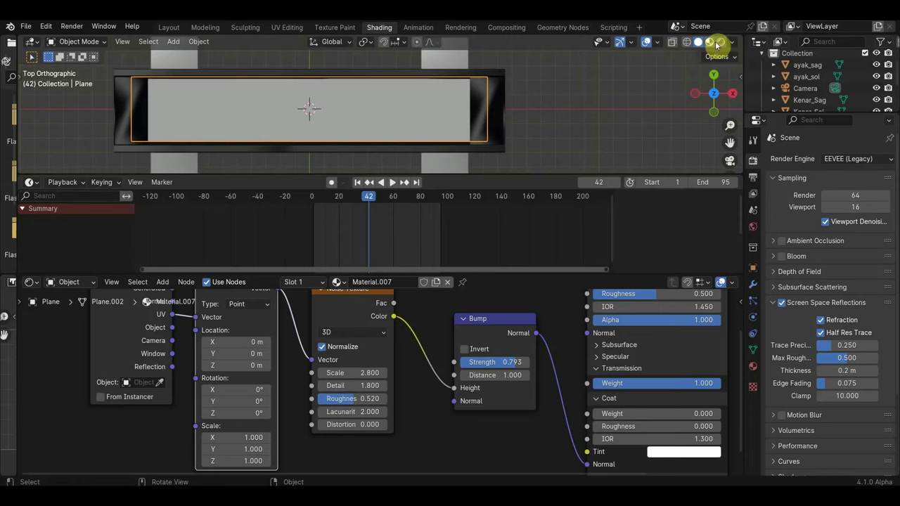
left_click(714, 43)
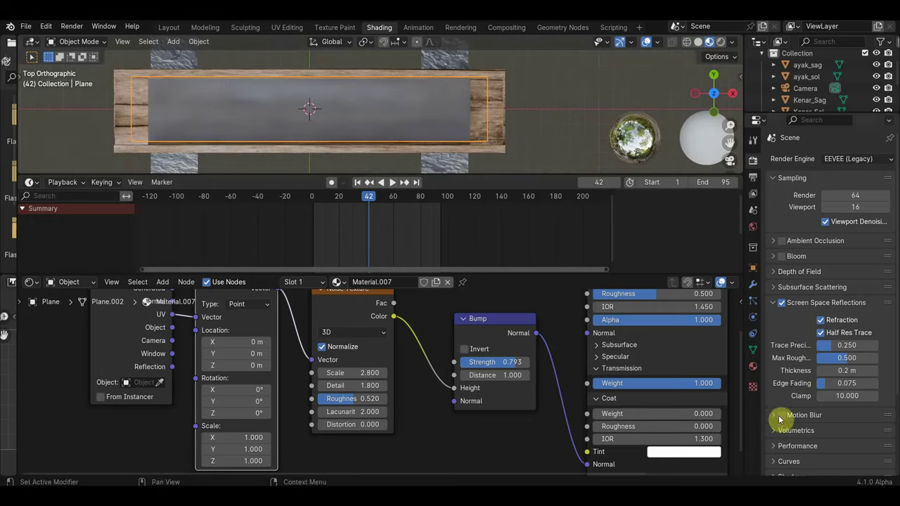
Look through the water material's settings, then go back to the Render properties.
scroll(771, 437, "down", 3)
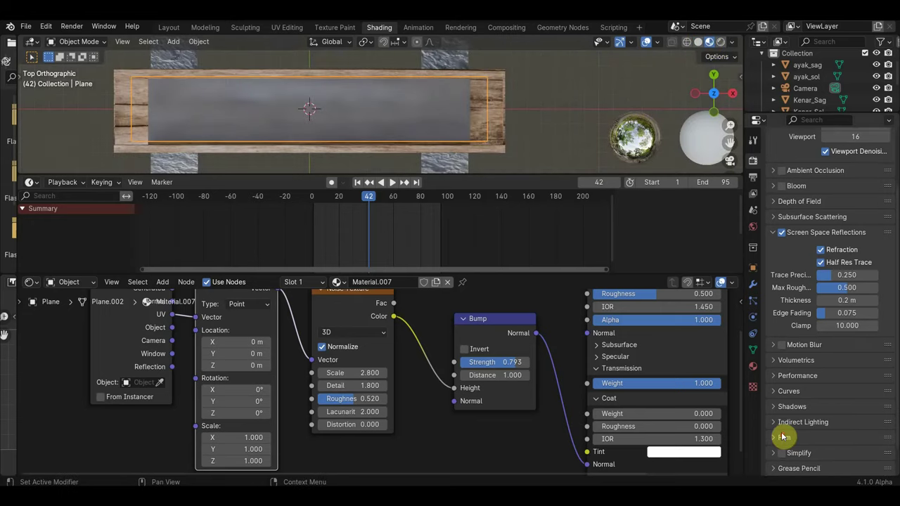
scroll(781, 446, "down", 1)
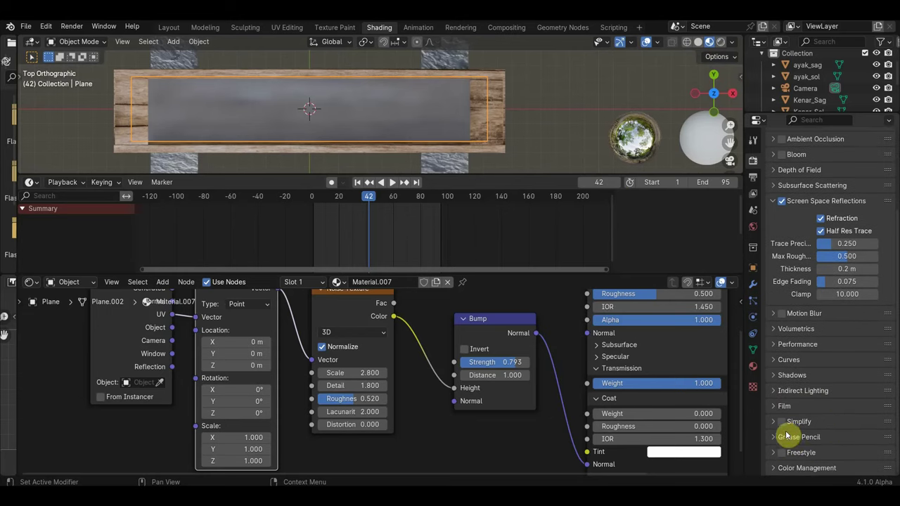
left_click(752, 366)
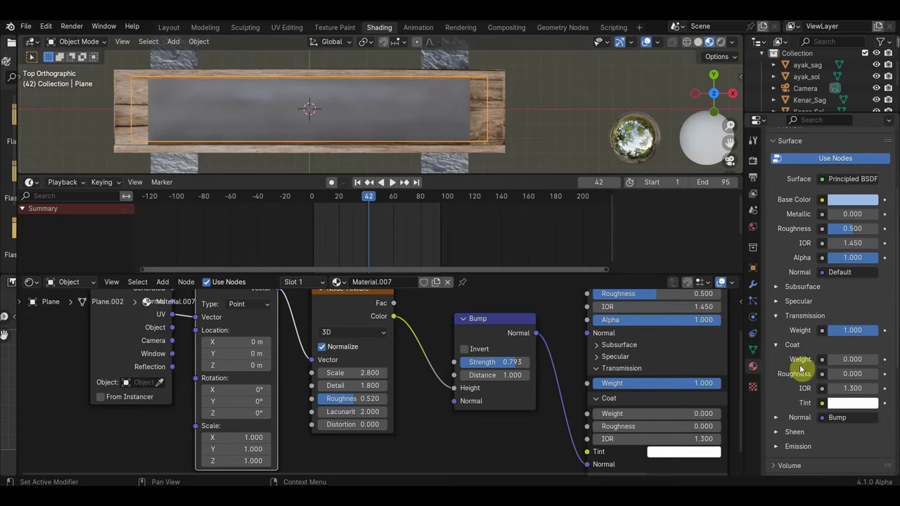
scroll(818, 373, "down", 4)
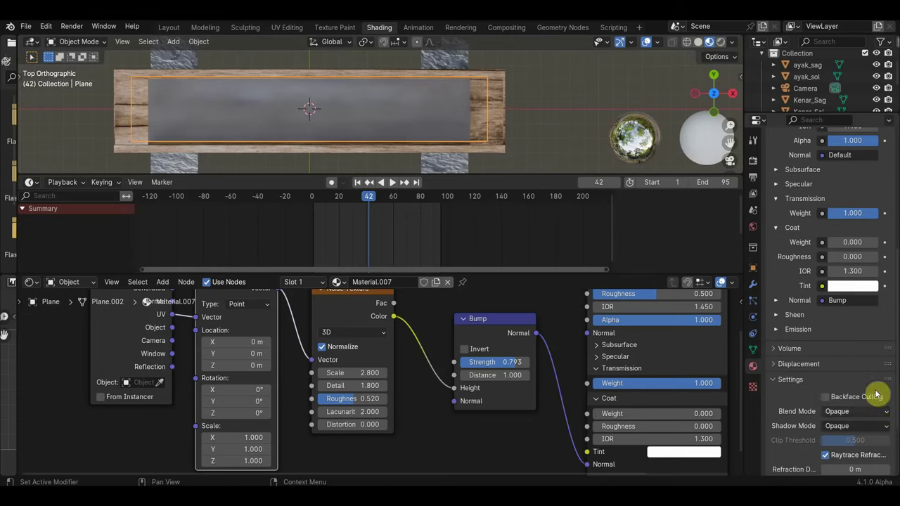
scroll(868, 449, "down", 2)
scroll(880, 448, "down", 2)
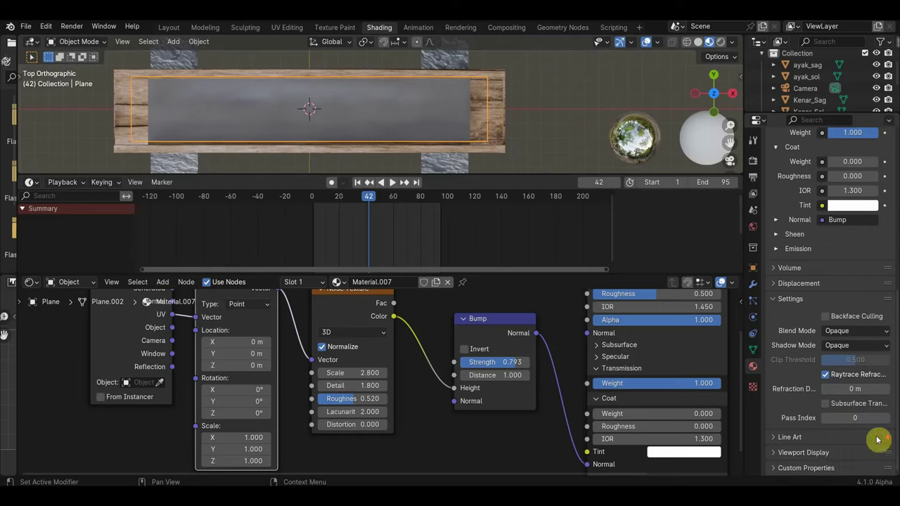
scroll(823, 464, "up", 4)
scroll(823, 449, "up", 4)
scroll(833, 439, "up", 3)
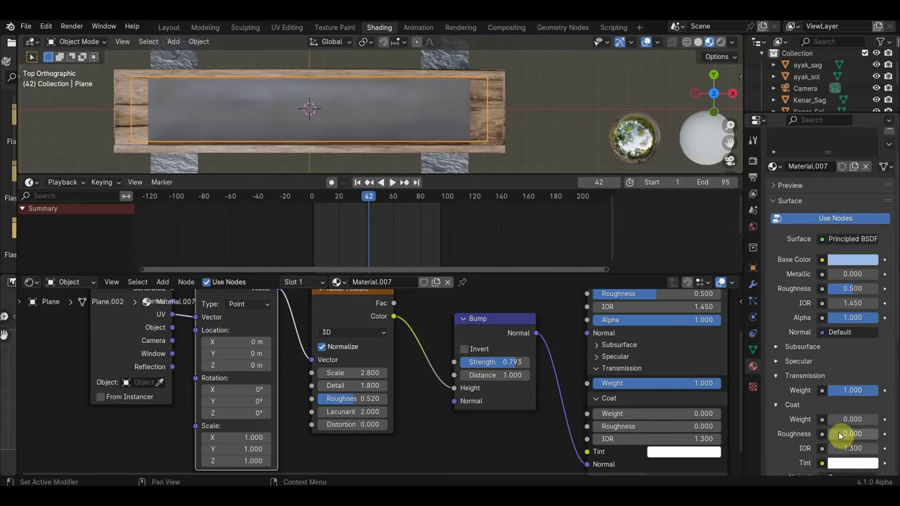
left_click(753, 163)
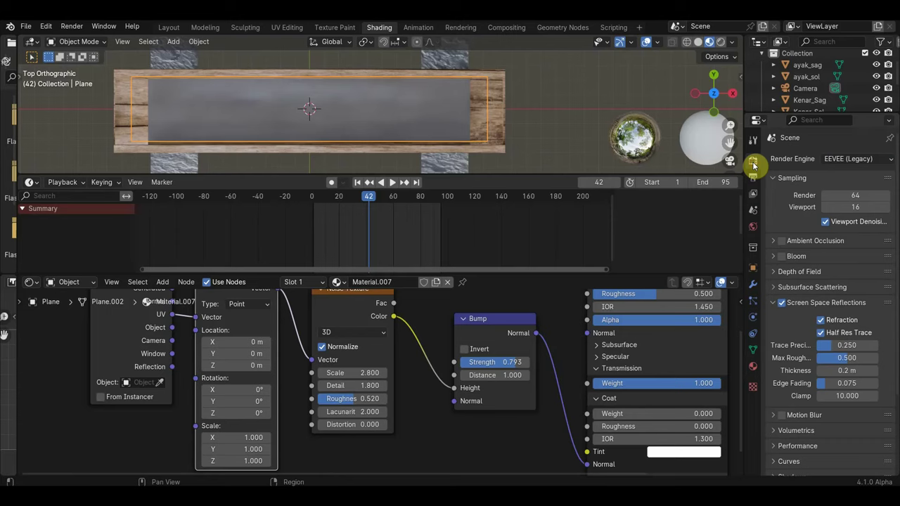
Switch the render engine to Cycles.
left_click(853, 160)
left_click(843, 211)
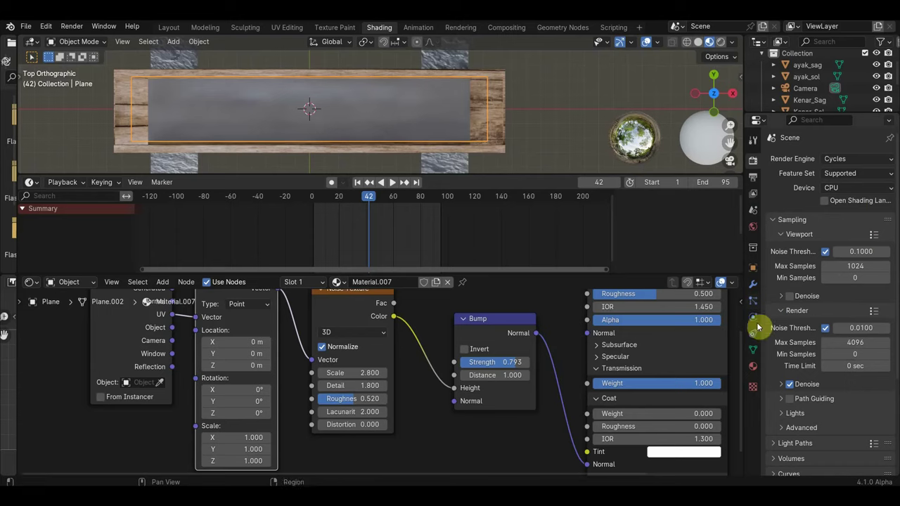
left_click(752, 284)
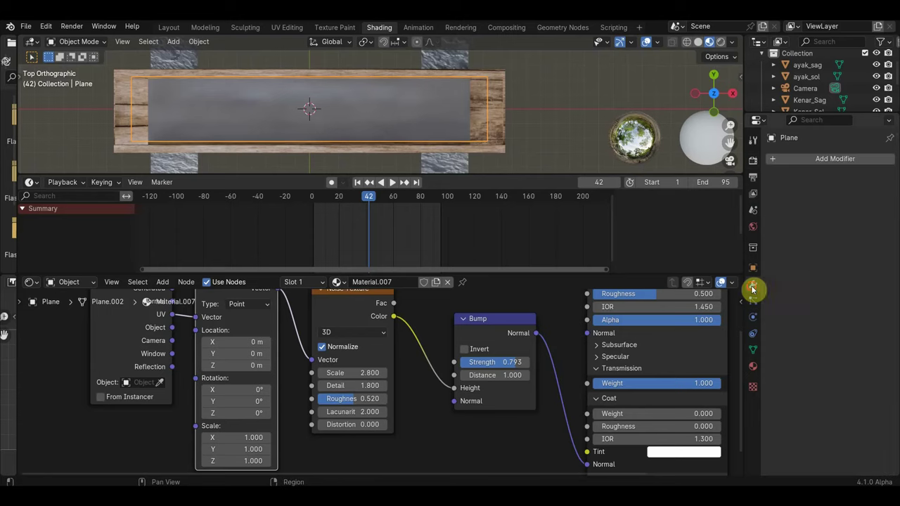
left_click(753, 170)
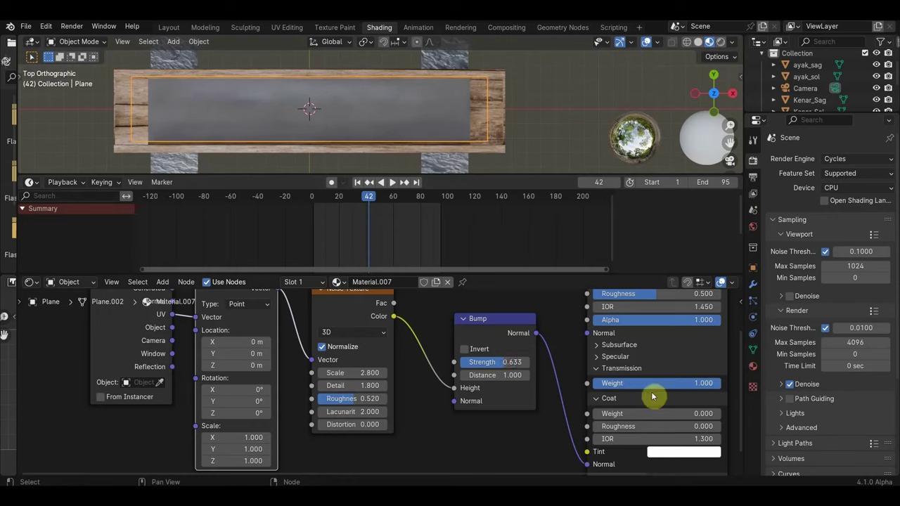
Set the water's Principled BSDF Roughness to 0.000 for a perfectly smooth surface.
scroll(695, 383, "up", 1)
scroll(693, 376, "down", 1)
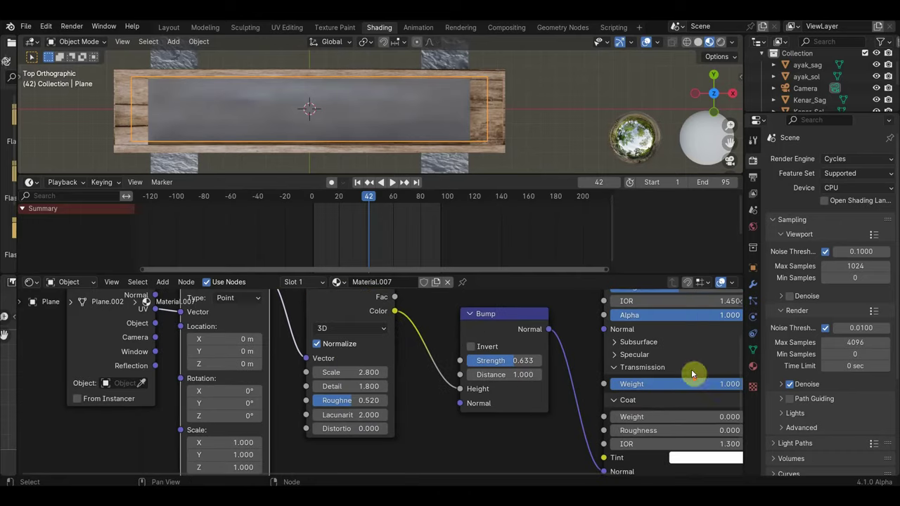
scroll(689, 351, "down", 1)
left_click_drag(659, 309, 580, 301)
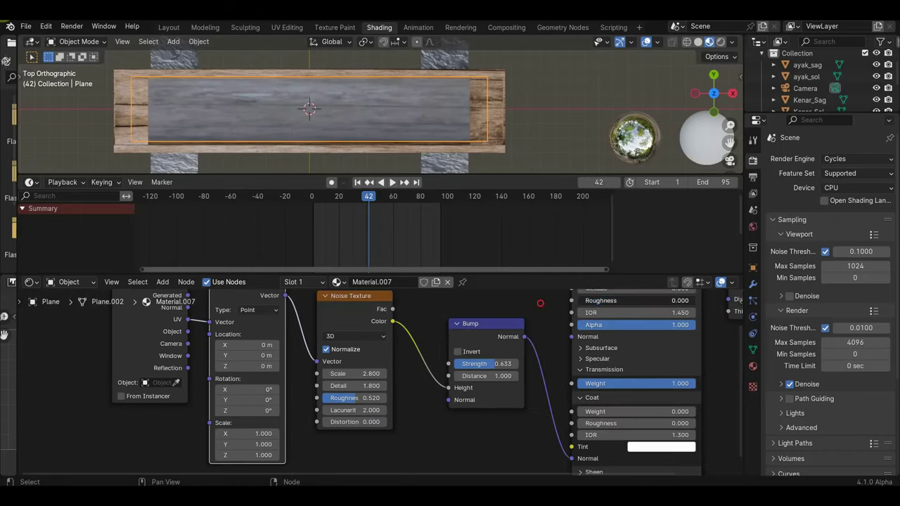
scroll(536, 159, "up", 2)
middle_click_drag(541, 312, 528, 383)
left_click_drag(585, 358, 585, 358)
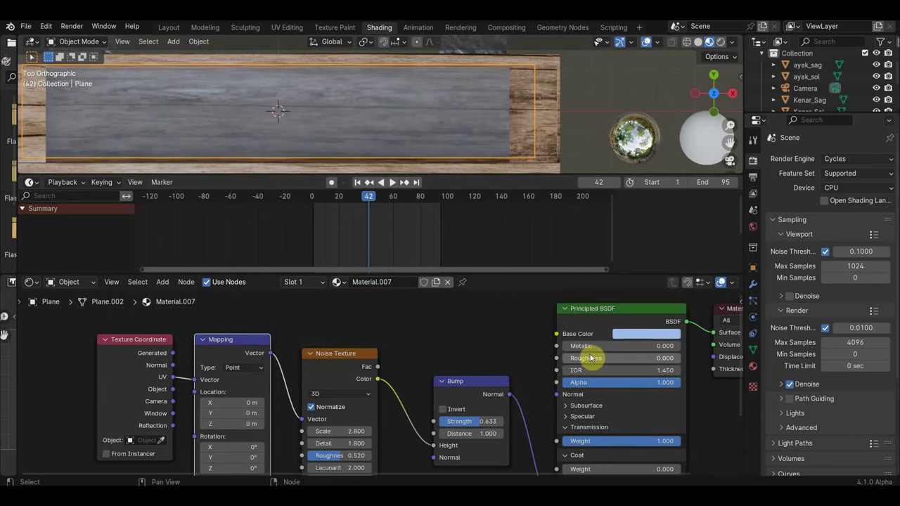
left_click(568, 406)
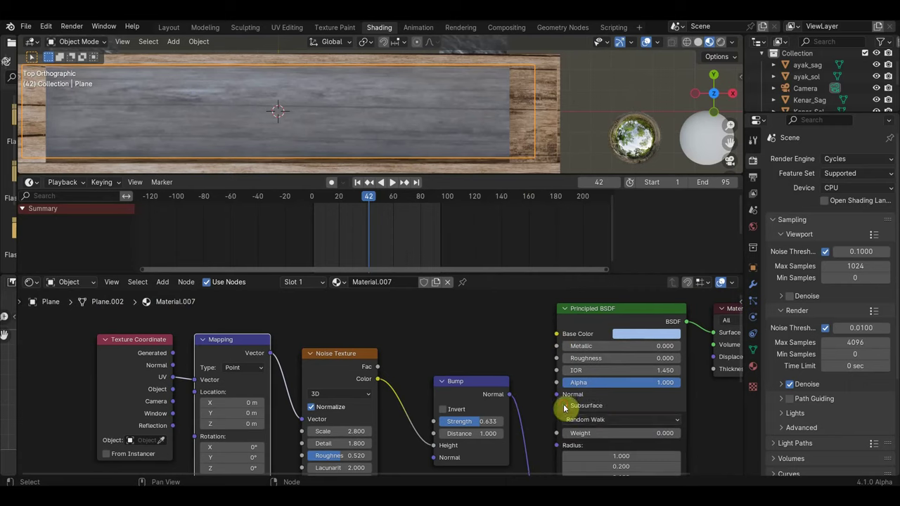
left_click(568, 409)
Play the animation forward, then return to frame 1.
scroll(618, 416, "down", 2)
scroll(469, 402, "up", 2)
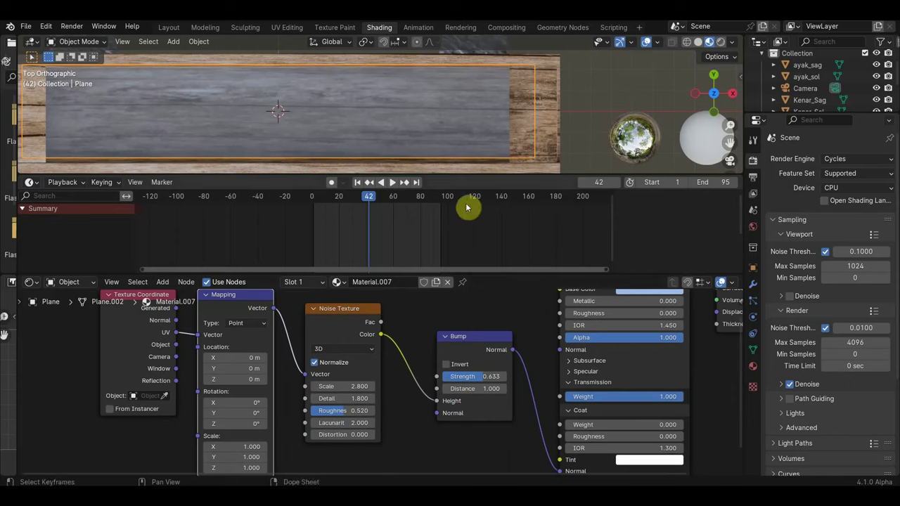
key("space")
key("space")
key("shift+Left")
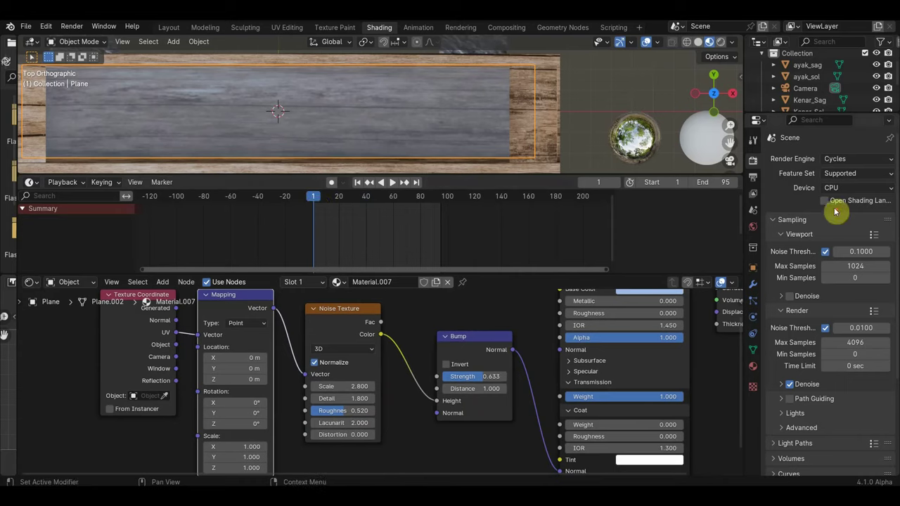
Make the water's base colour a more saturated blue.
left_click(753, 368)
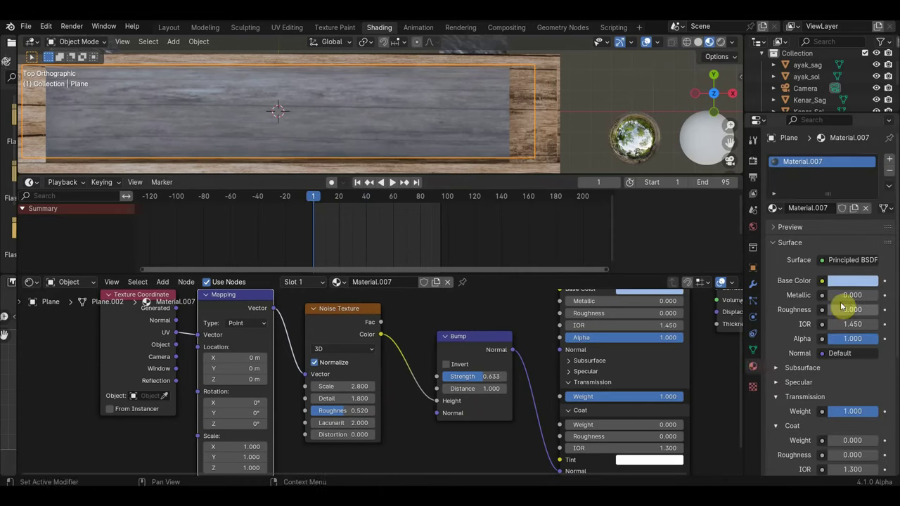
left_click(852, 282)
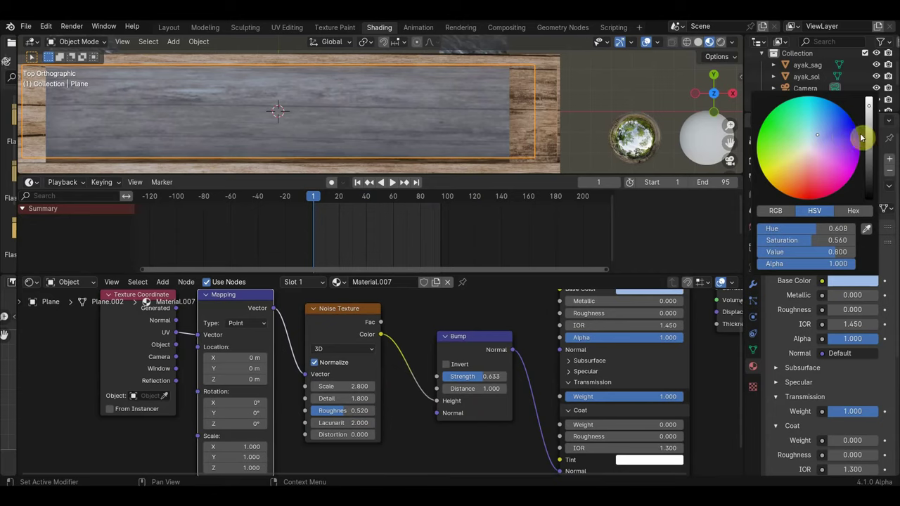
left_click_drag(822, 240, 843, 240)
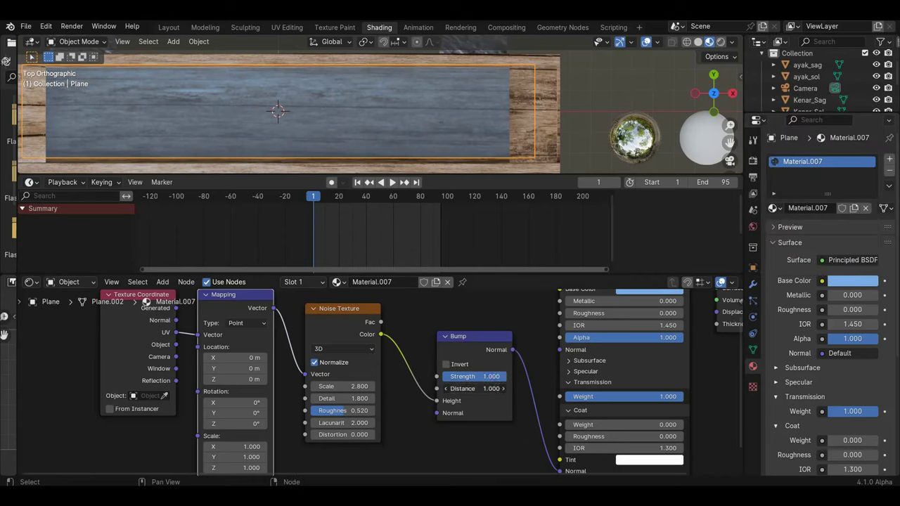
Adjust the bump Distance and noise Scale, and feed Generated coordinates into the noise mapping.
left_click(490, 388)
mouse_move(354, 386)
left_mouse_down()
mouse_move(365, 385)
mouse_move(354, 386)
left_mouse_up()
scroll(395, 353, "down", 1)
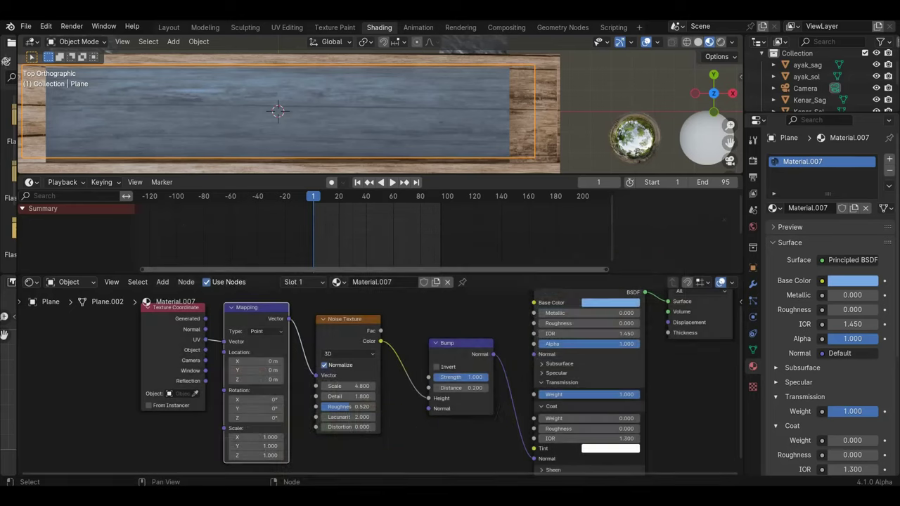
mouse_move(205, 319)
left_mouse_down()
mouse_move(226, 351)
mouse_move(240, 347)
left_mouse_up()
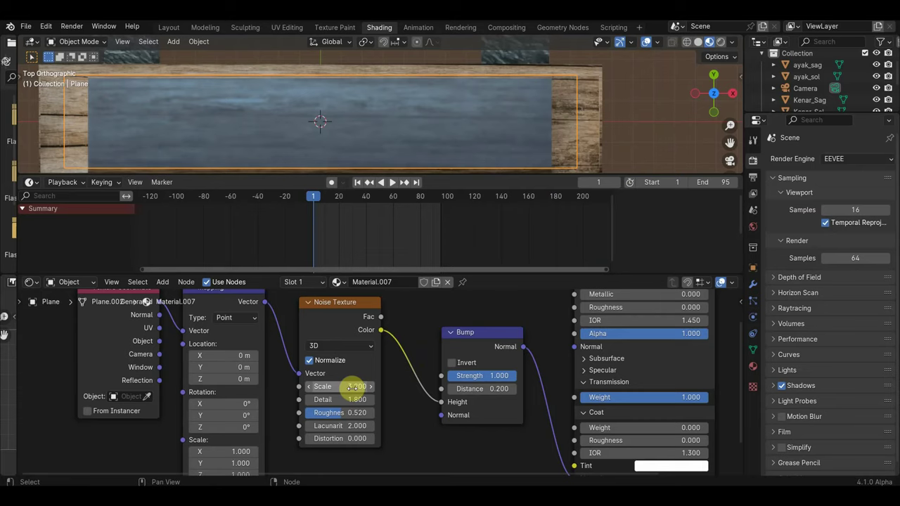
Raise the noise Detail to 2.000, then glance over the Output properties.
left_click_drag(337, 399, 351, 399)
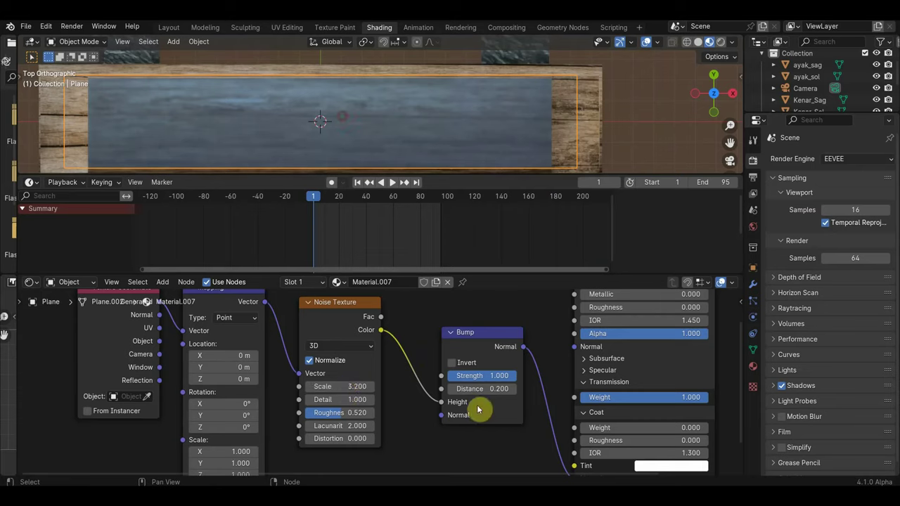
scroll(510, 367, "down", 1)
scroll(524, 366, "down", 1)
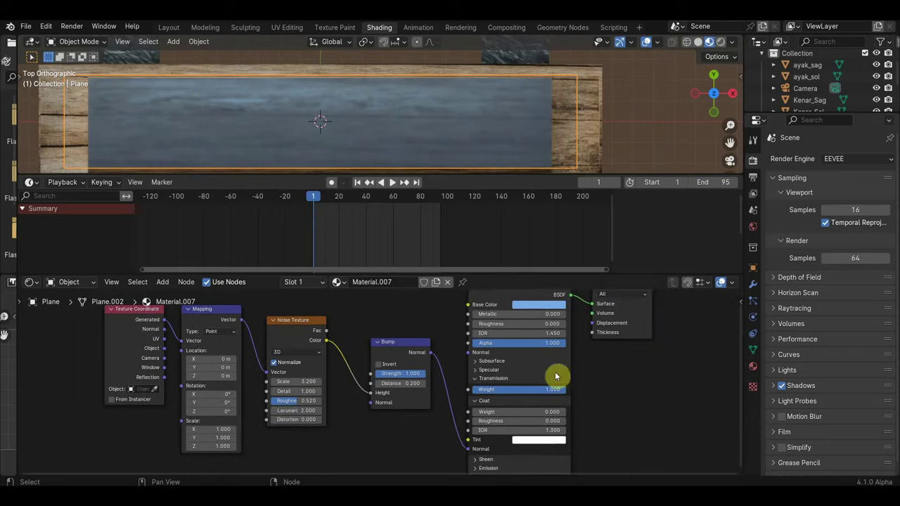
left_click(752, 176)
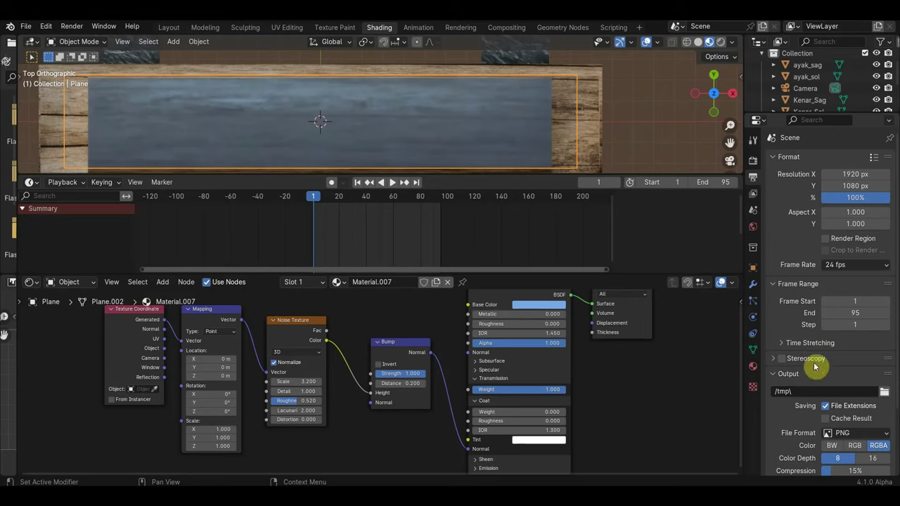
scroll(811, 373, "down", 1)
scroll(815, 371, "down", 3)
scroll(819, 378, "up", 5)
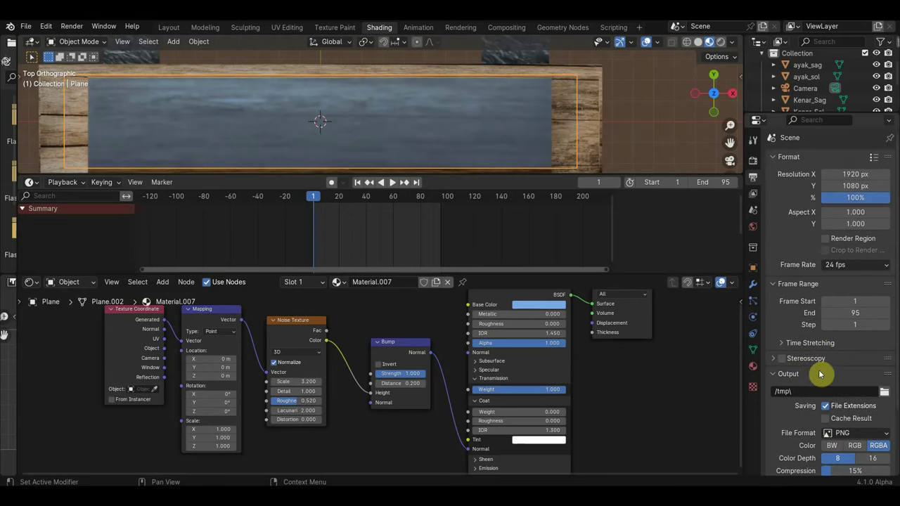
left_click(755, 168)
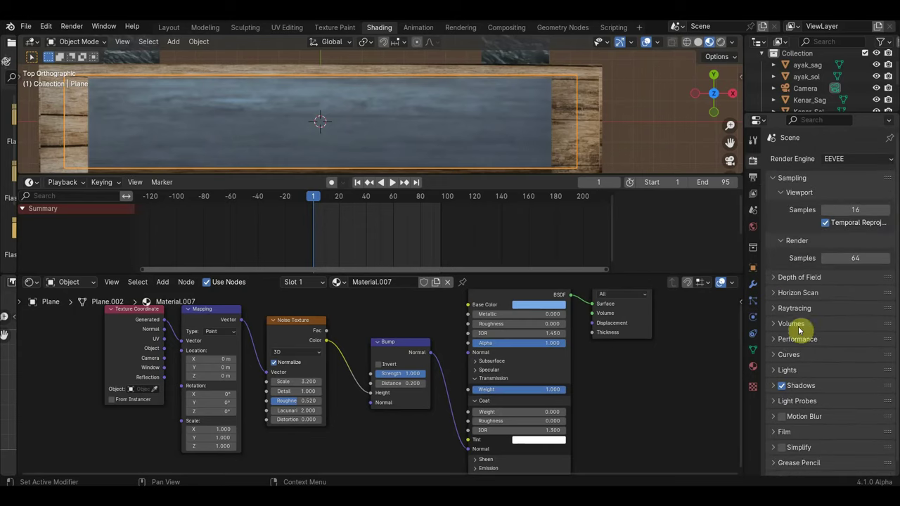
Turn off shadows in the render settings and enable Simplify.
left_click(772, 385)
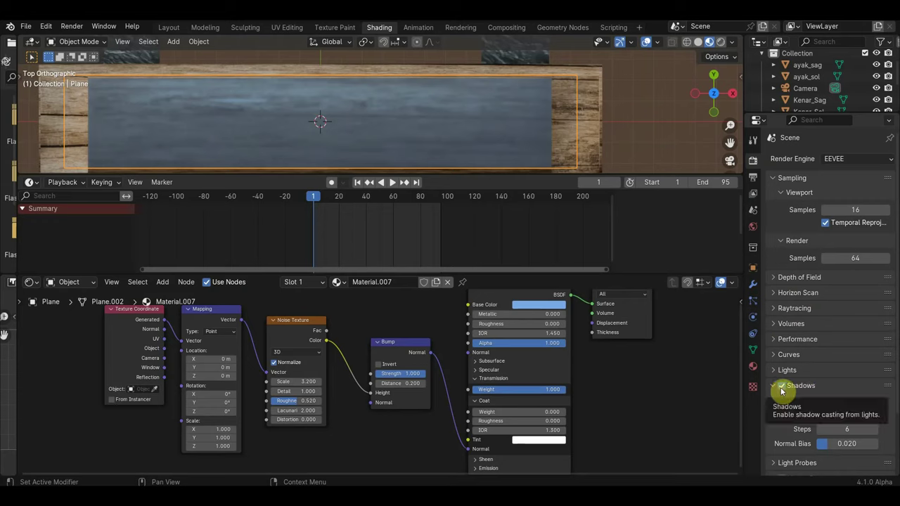
left_click(782, 386)
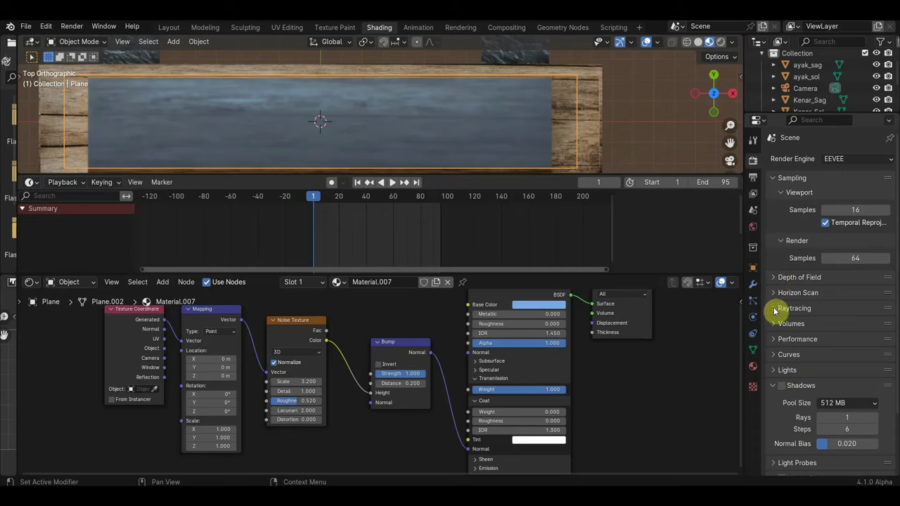
left_click(771, 355)
left_click(771, 357)
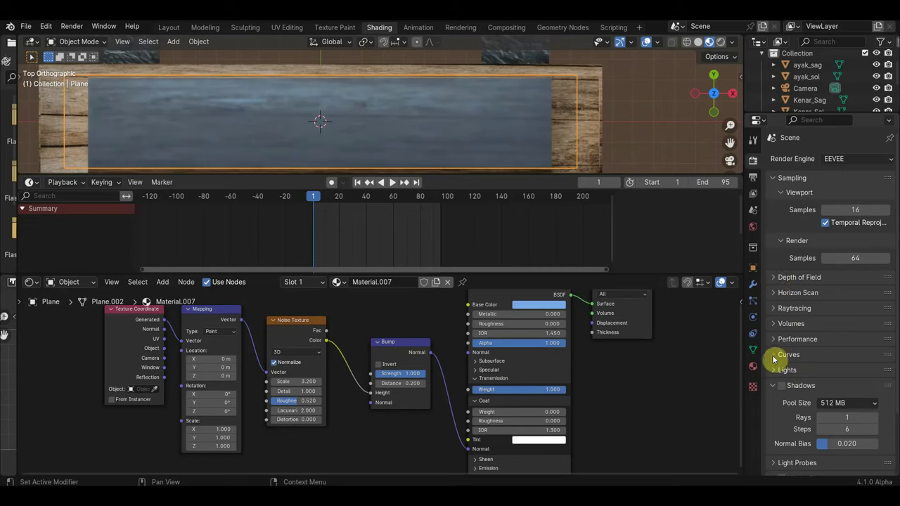
scroll(800, 396, "down", 3)
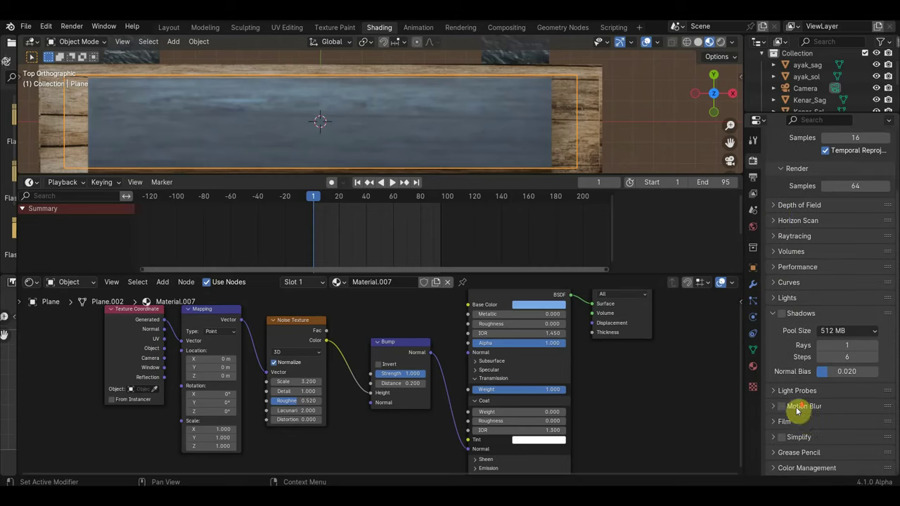
left_click(769, 442)
scroll(809, 435, "down", 5)
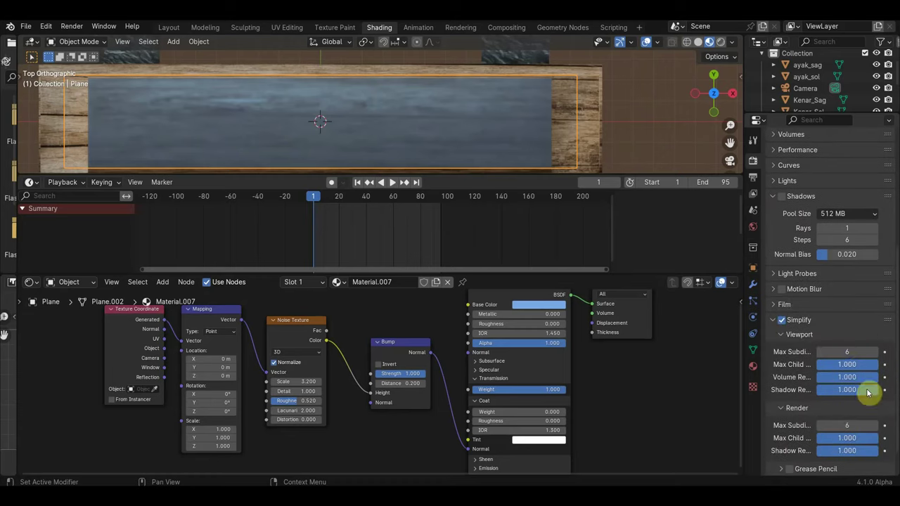
scroll(824, 427, "down", 1)
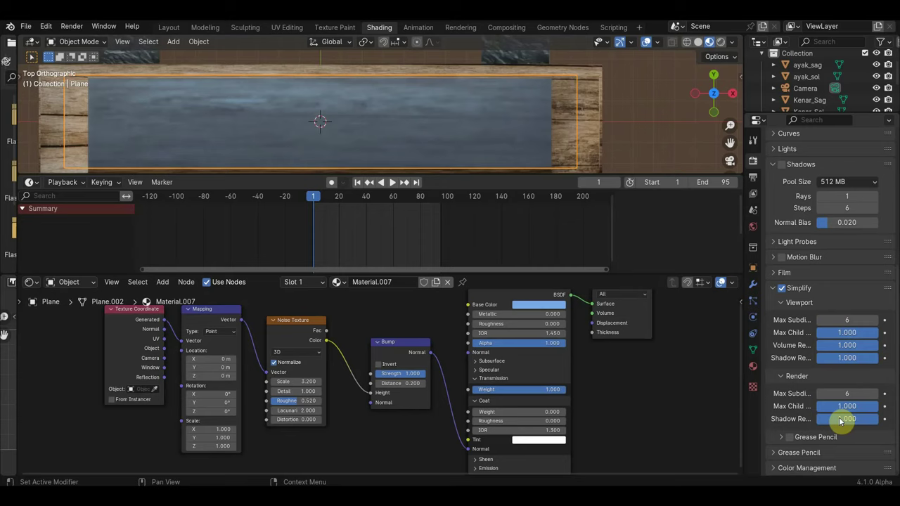
Check the water material, then reopen the Simplify panel in render settings.
left_click(753, 367)
scroll(826, 414, "down", 3)
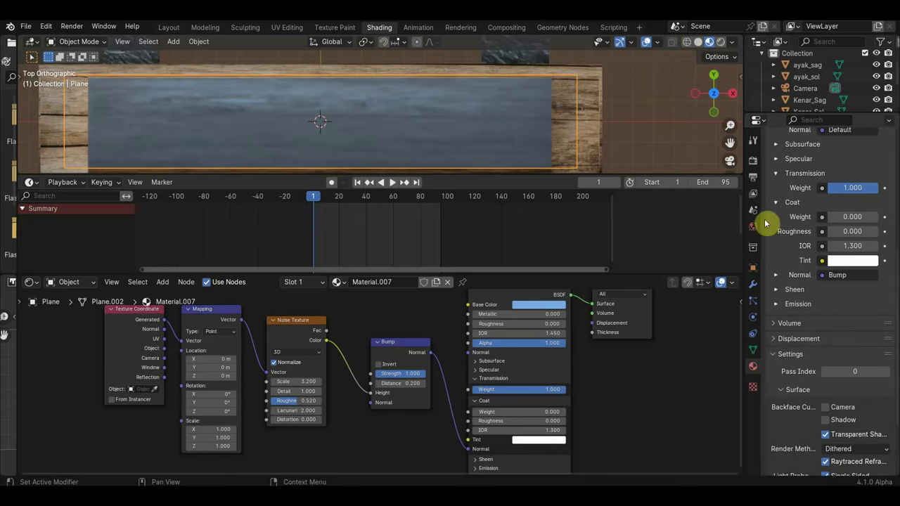
left_click(754, 164)
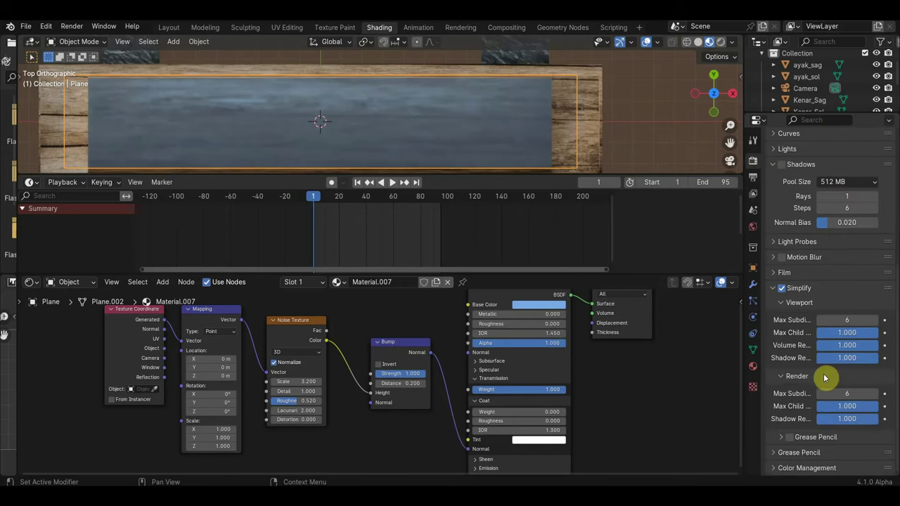
left_click(773, 288)
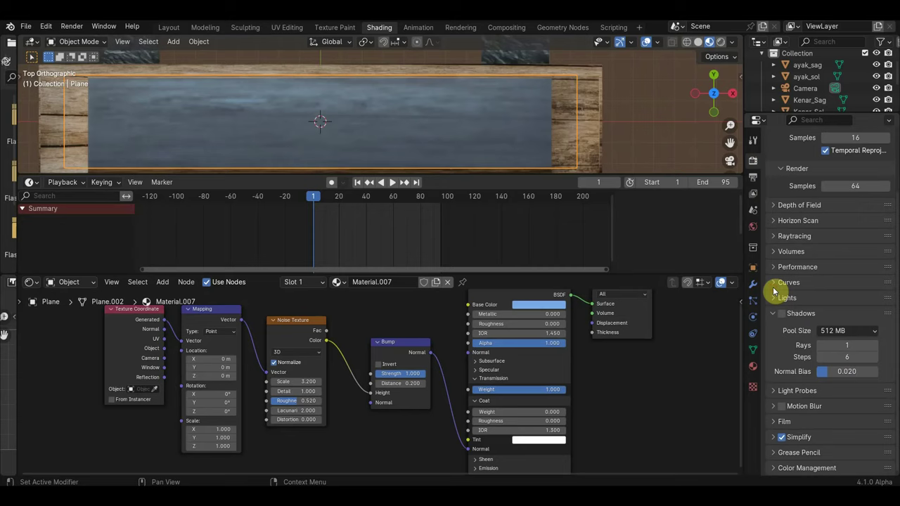
left_click(773, 314)
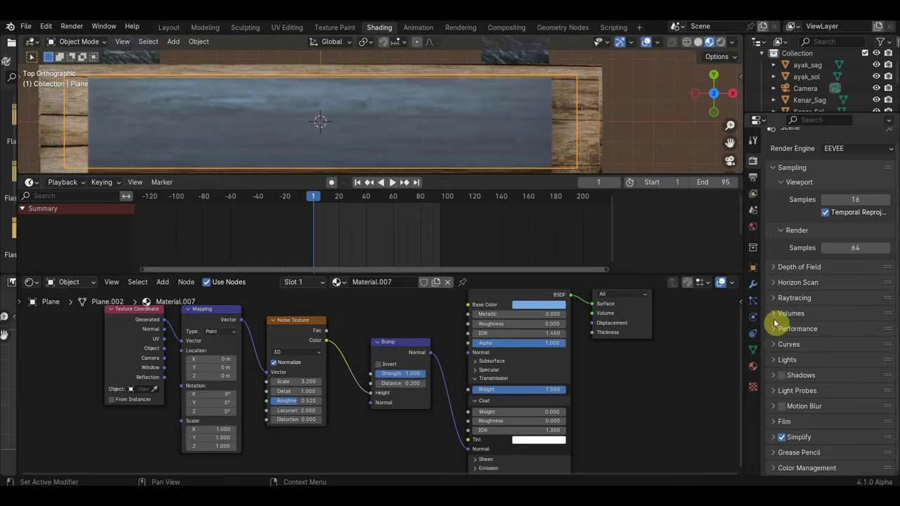
left_click(774, 437)
scroll(824, 429, "down", 5)
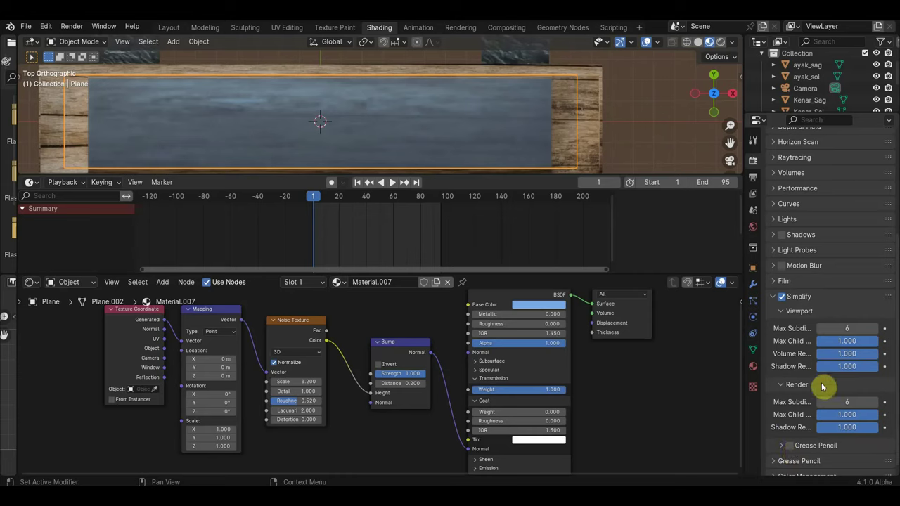
scroll(805, 414, "up", 2)
scroll(831, 395, "up", 2)
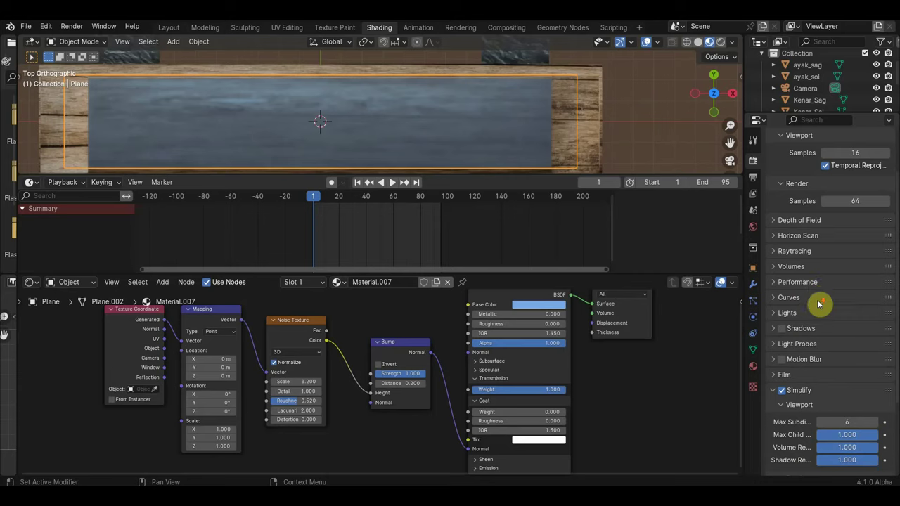
scroll(820, 304, "down", 4)
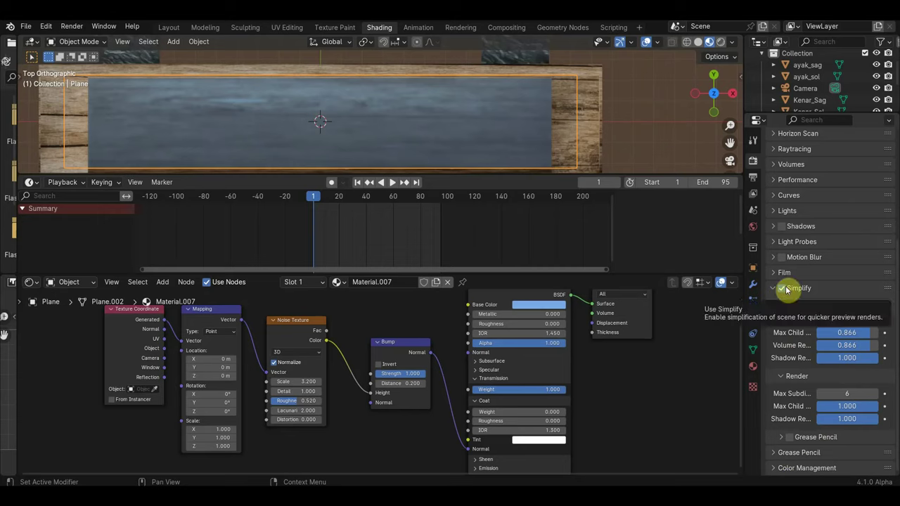
scroll(782, 285, "up", 3)
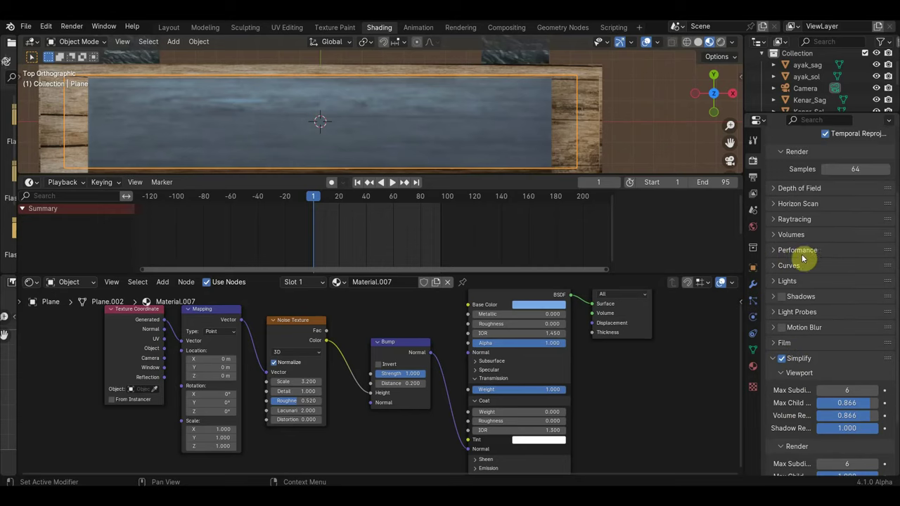
Browse the Performance, Curves, Lights, Shadows, Light Probes and Motion Blur panels.
left_click(778, 254)
left_click(775, 254)
left_click(772, 266)
left_click(772, 266)
left_click(773, 283)
left_click(773, 285)
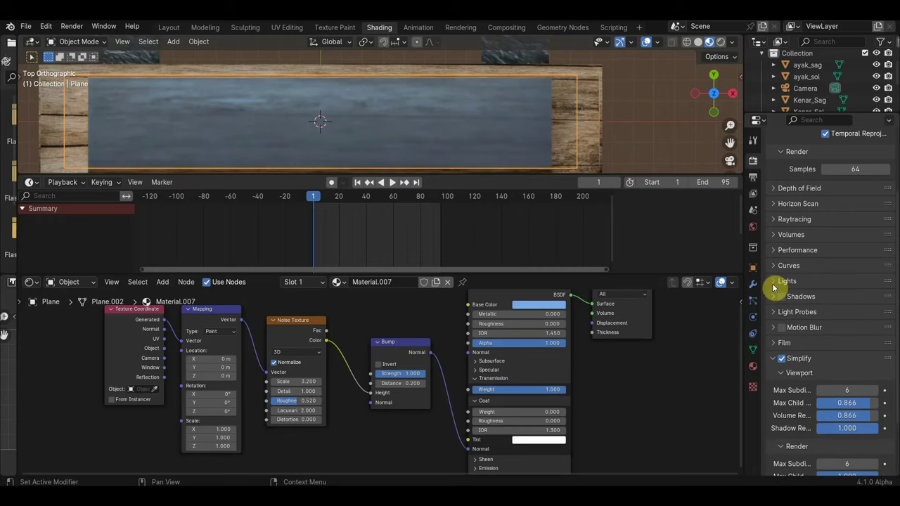
left_click(777, 297)
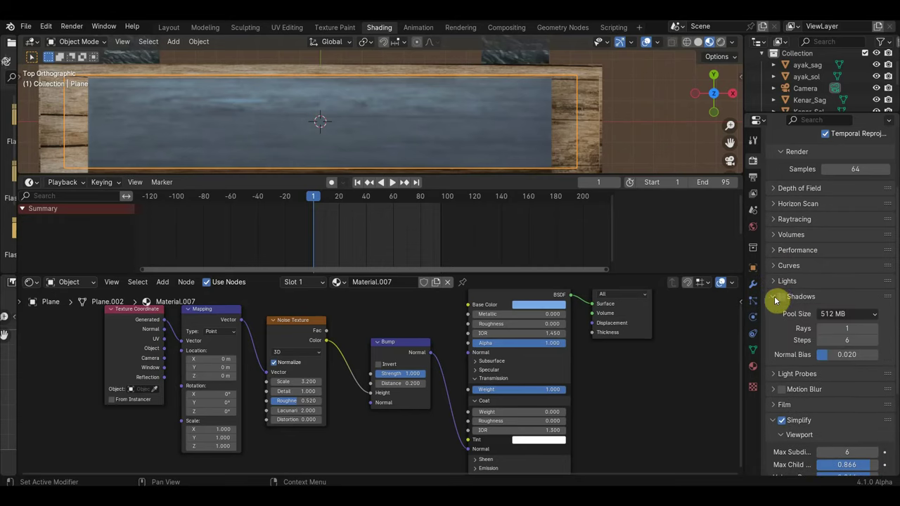
left_click(778, 297)
left_click(774, 312)
left_click(773, 314)
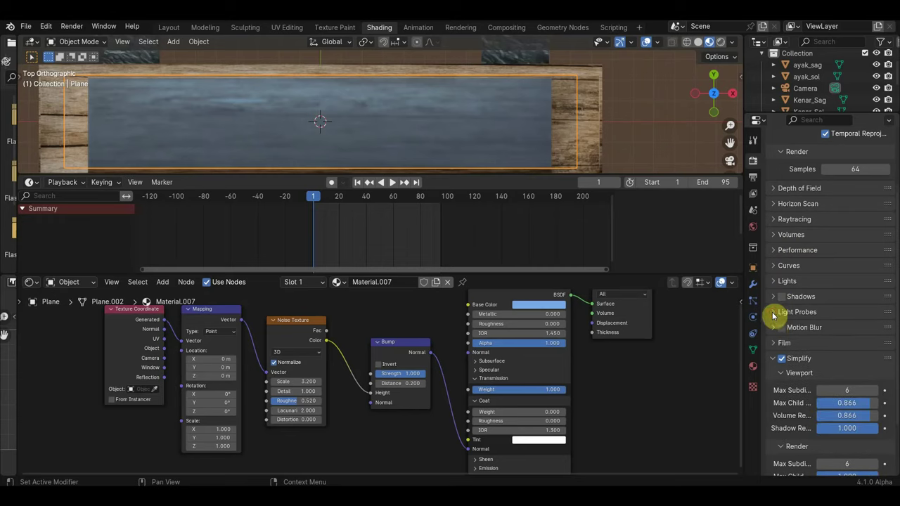
left_click(773, 328)
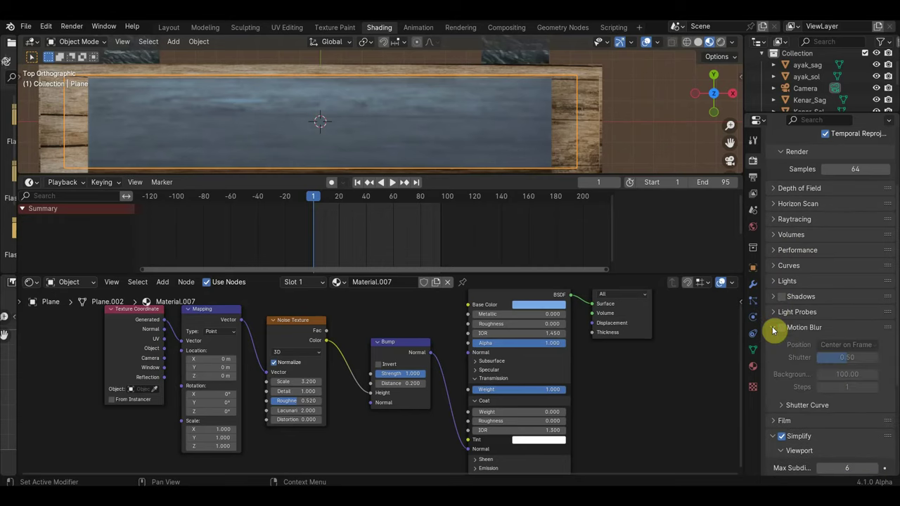
left_click(773, 328)
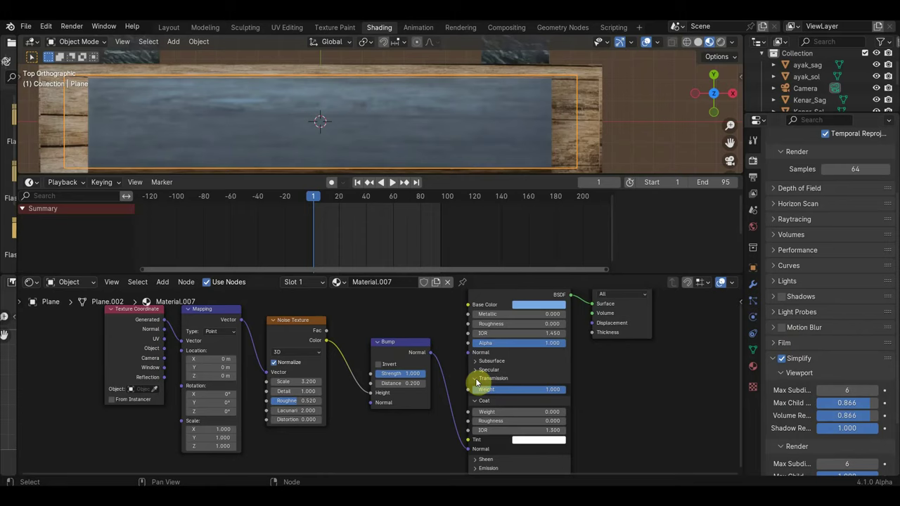
Connect the Noise Texture's Color output to the Bump node's Height.
scroll(428, 352, "up", 1)
middle_click_drag(405, 355, 477, 359)
mouse_move(523, 383)
middle_mouse_down()
mouse_move(582, 364)
mouse_move(560, 390)
middle_mouse_up()
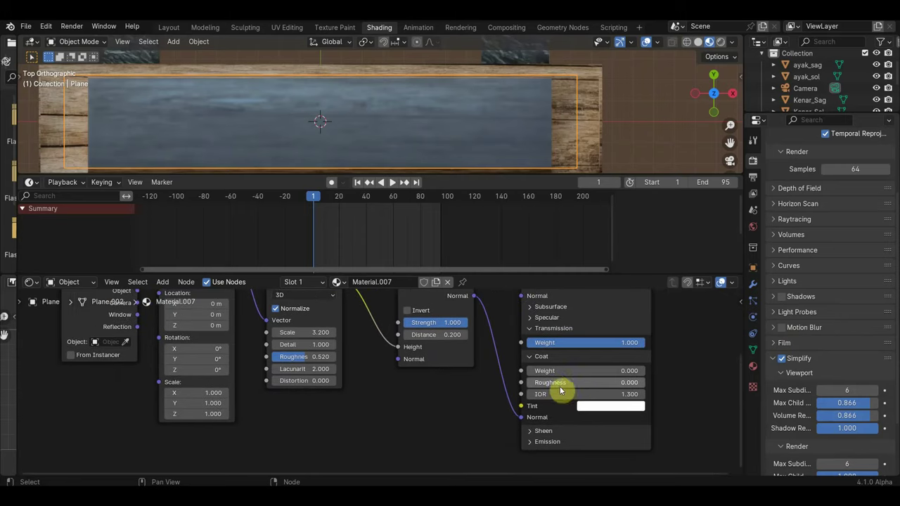
middle_click_drag(395, 362, 416, 433)
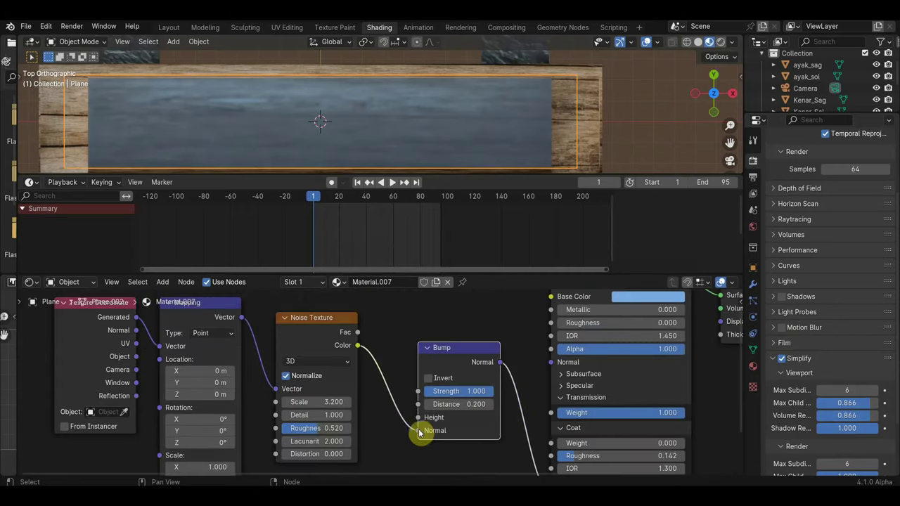
left_click_drag(419, 430, 418, 419)
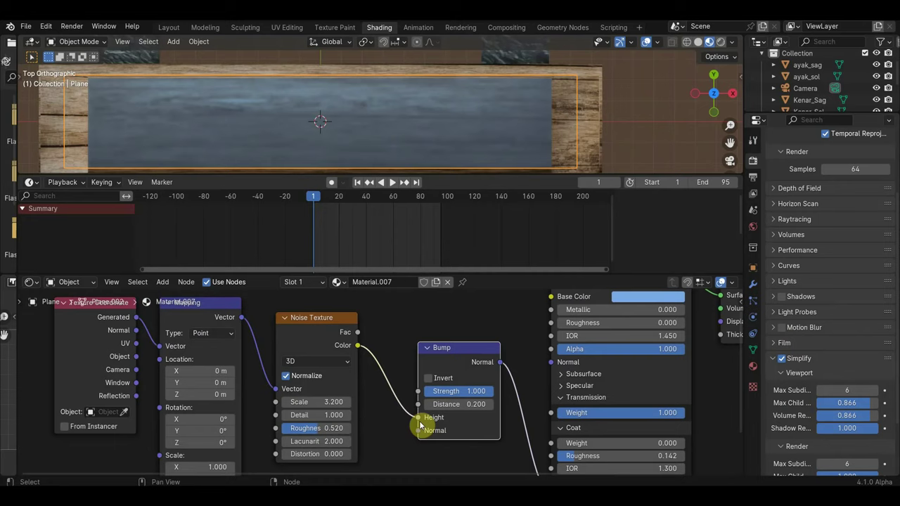
Raise the noise Roughness to 0.253.
left_click_drag(295, 428, 298, 426)
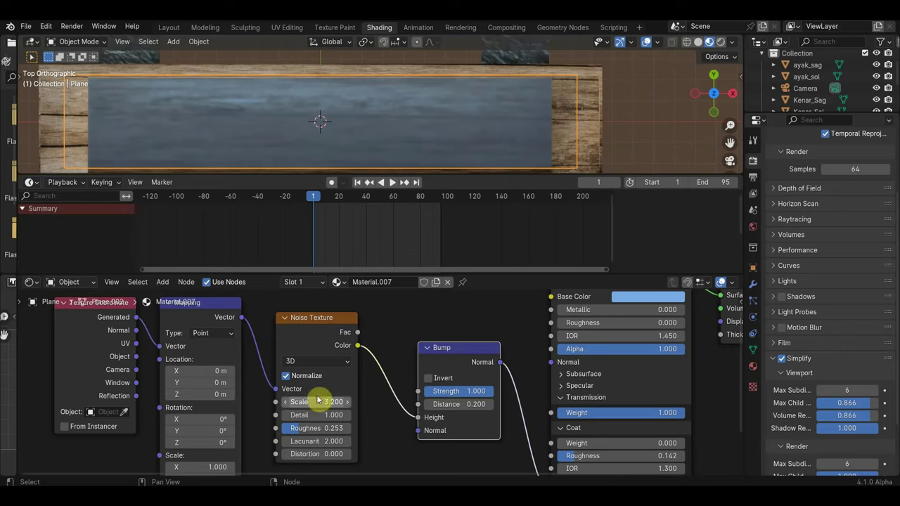
scroll(533, 440, "down", 2)
middle_click_drag(538, 438, 531, 402)
scroll(530, 402, "up", 2)
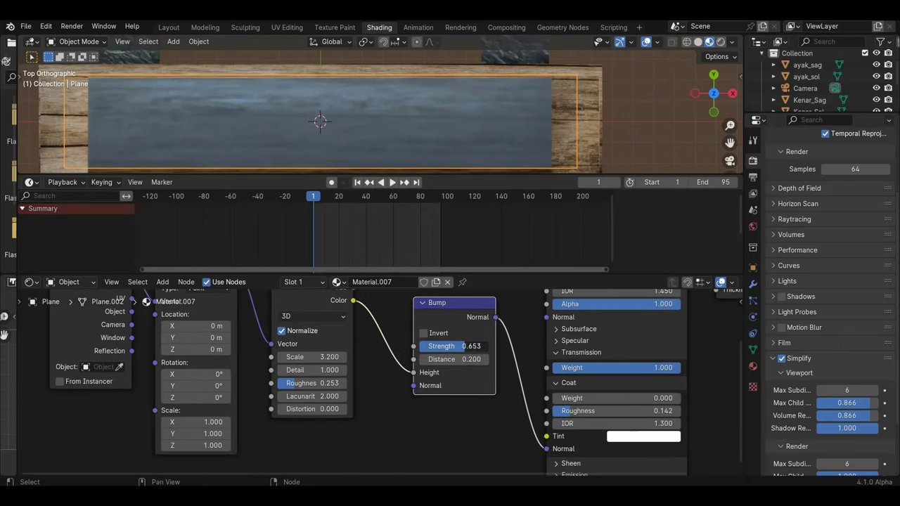
Set the Bump Distance to 9.200 and orbit to a perspective view of the trough.
left_click(476, 362)
type("0.1")
key("Return")
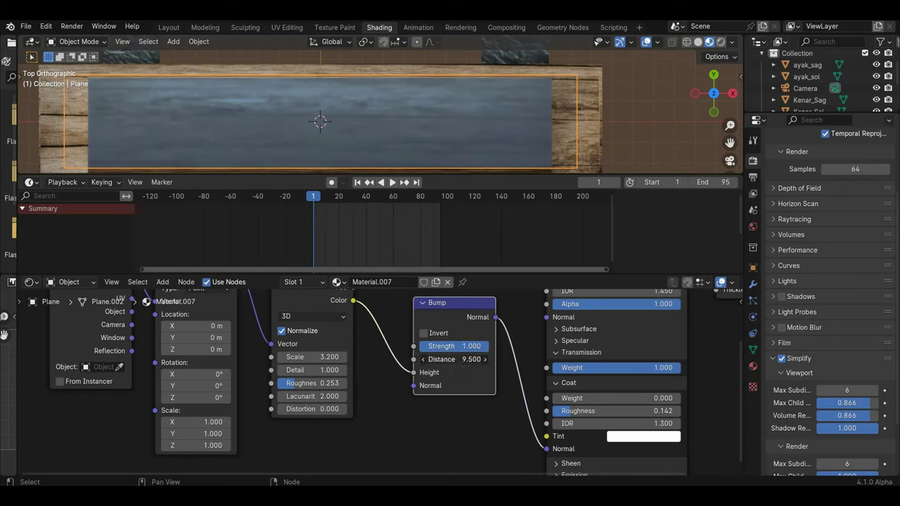
left_click_drag(454, 359, 435, 359)
scroll(500, 148, "down", 2)
mouse_move(500, 148)
middle_mouse_down()
mouse_move(546, 85)
mouse_move(587, 62)
mouse_move(555, 66)
mouse_move(518, 91)
mouse_move(554, 120)
mouse_move(544, 123)
mouse_move(548, 134)
mouse_move(559, 128)
middle_mouse_up()
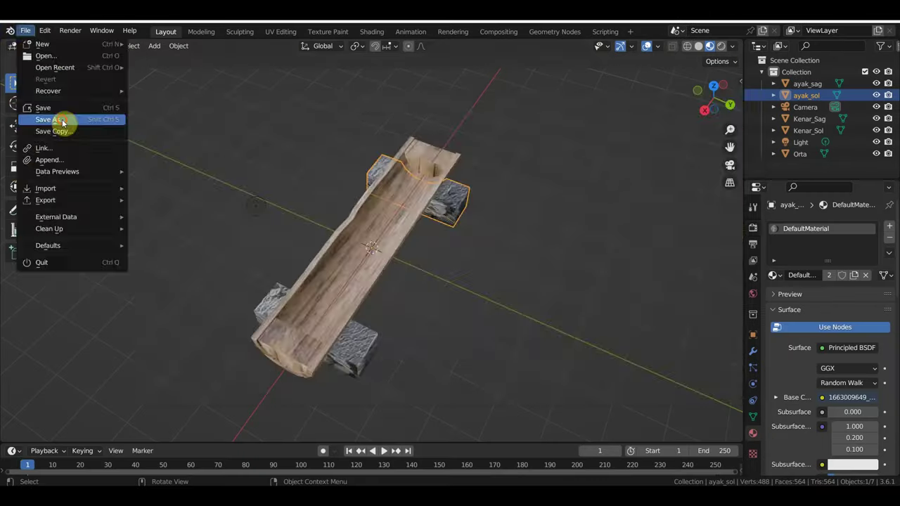
Save the project over the existing .blend file.
left_click(62, 121)
left_click(404, 176)
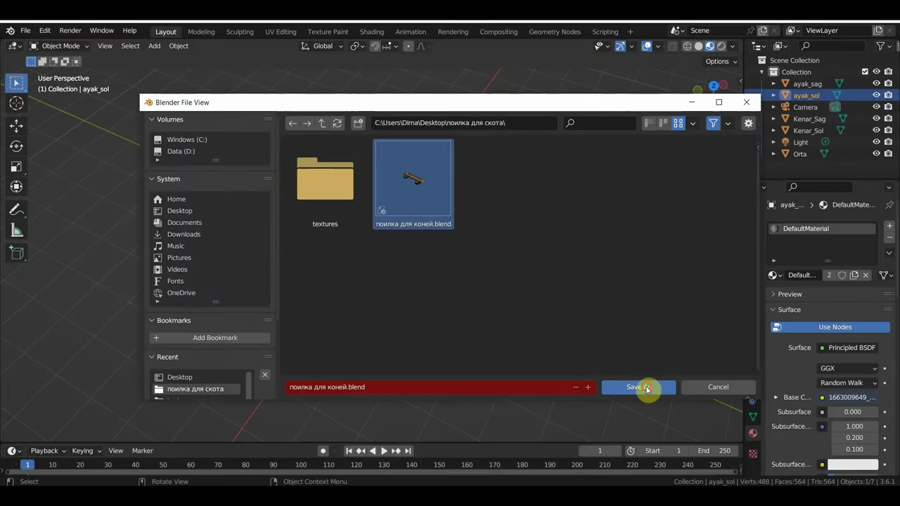
left_click(647, 388)
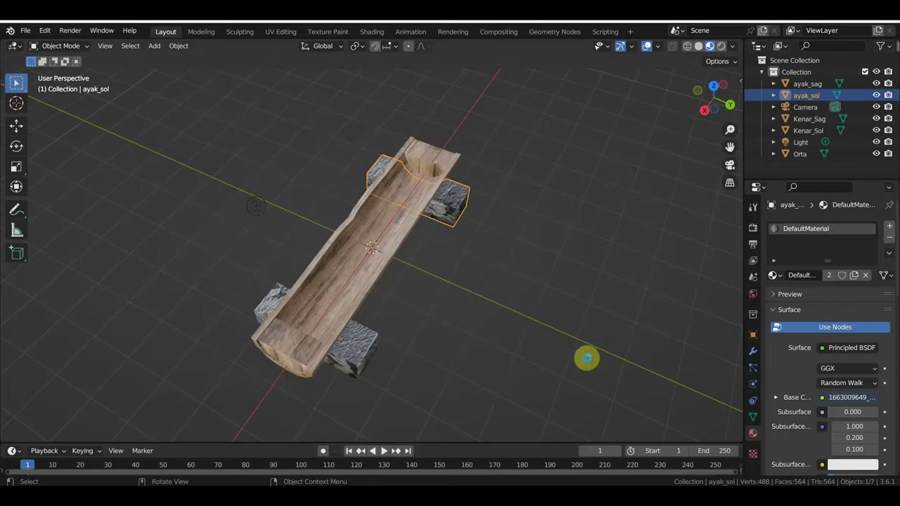
Add a plane and raise it up into the trough.
left_click(493, 313)
key("shift+a")
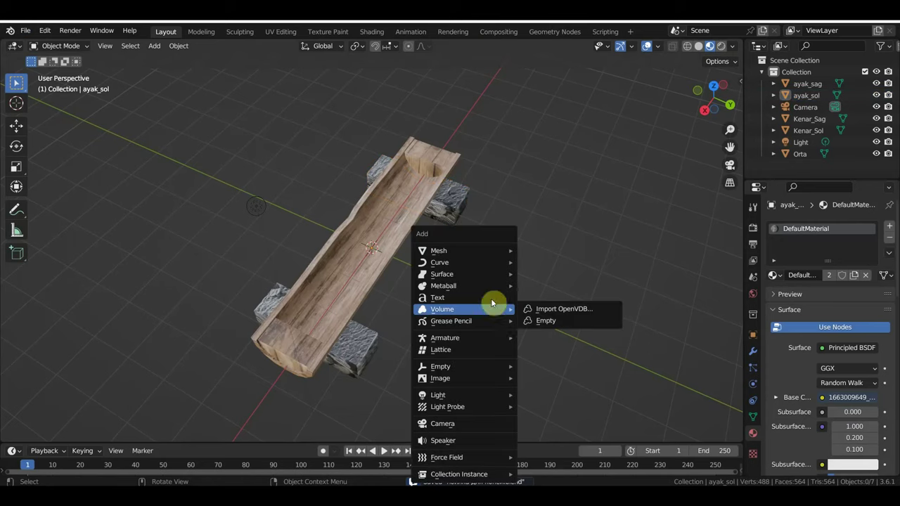
left_click(525, 252)
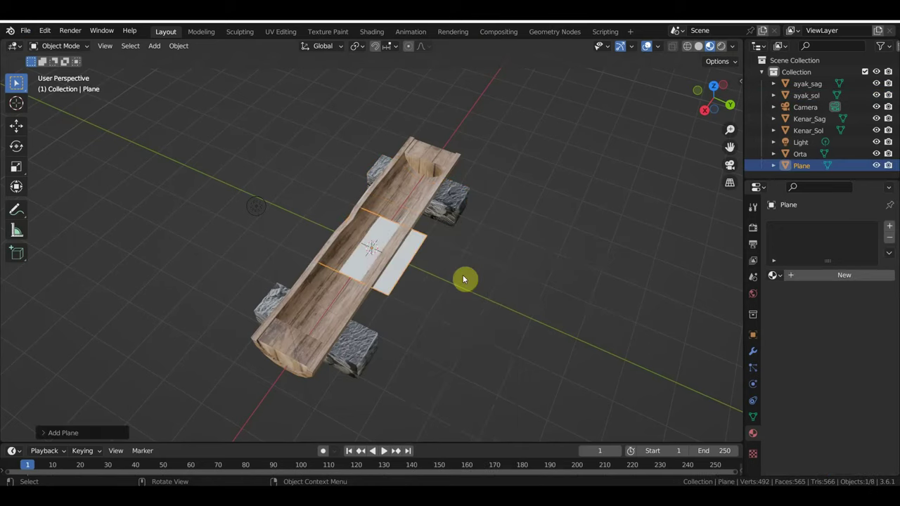
key("KP_3")
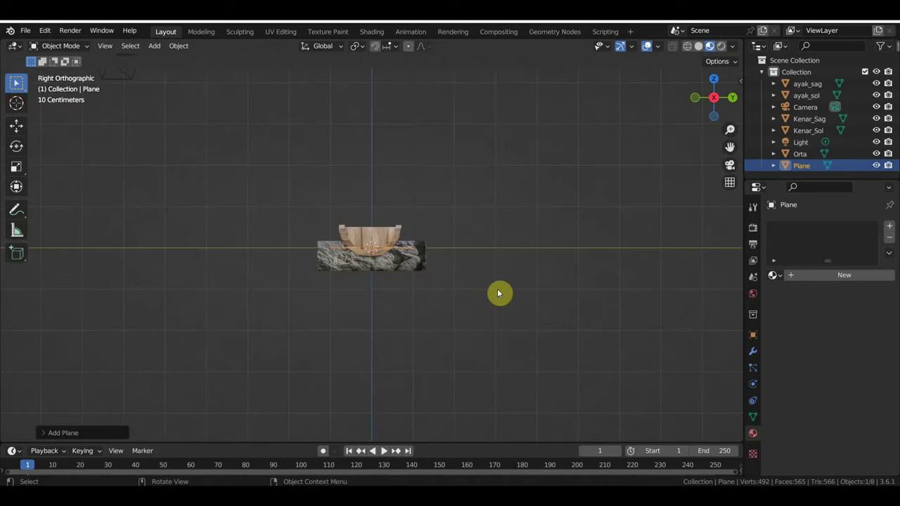
left_click(16, 125)
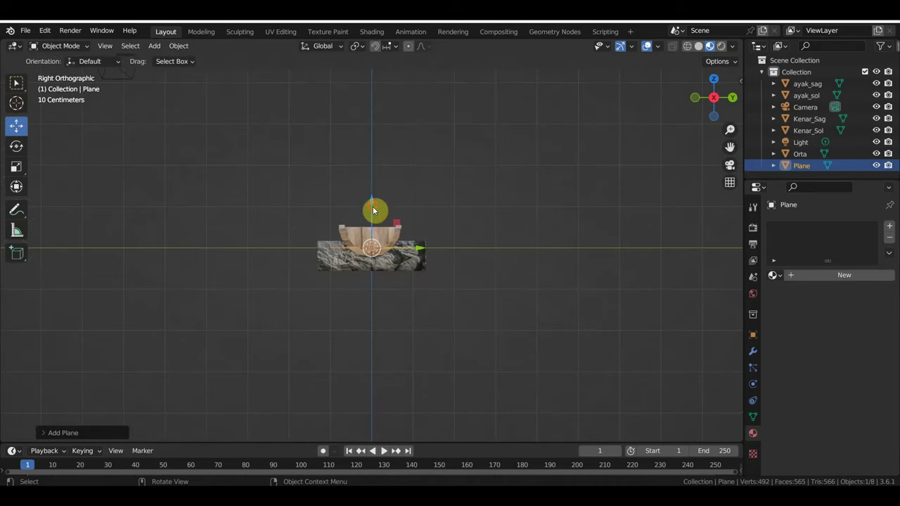
left_click_drag(380, 212, 369, 186)
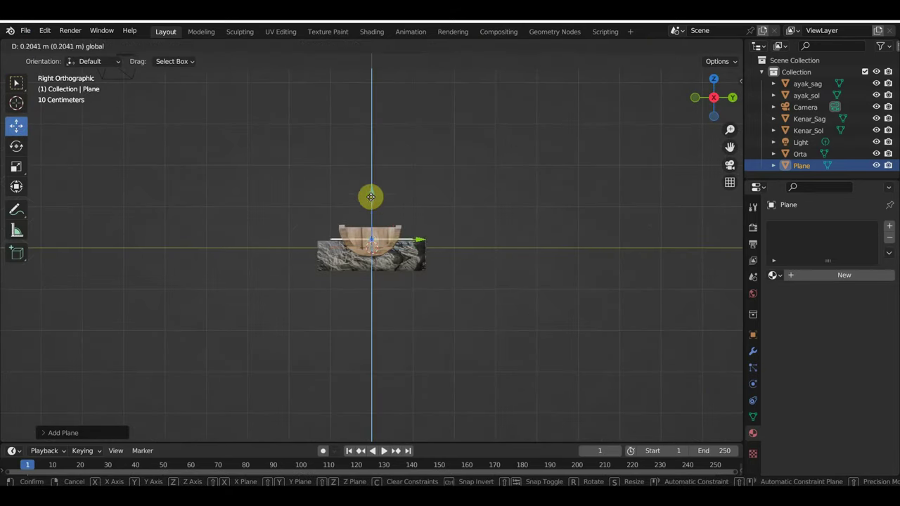
scroll(412, 241, "up", 5)
Fit the plane to the trough's interior width and length, and lift it into place.
left_click(16, 186)
middle_click_drag(159, 219, 171, 302)
key("KP_7")
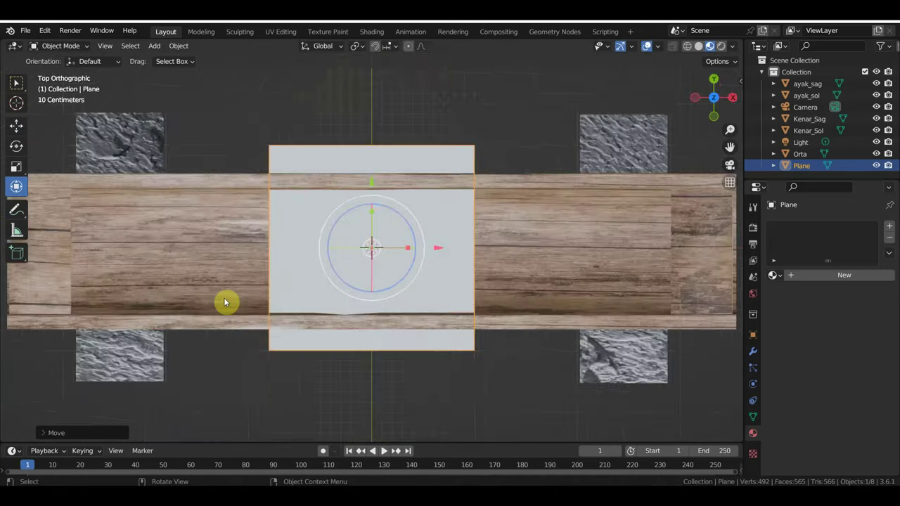
left_click_drag(373, 218, 374, 227)
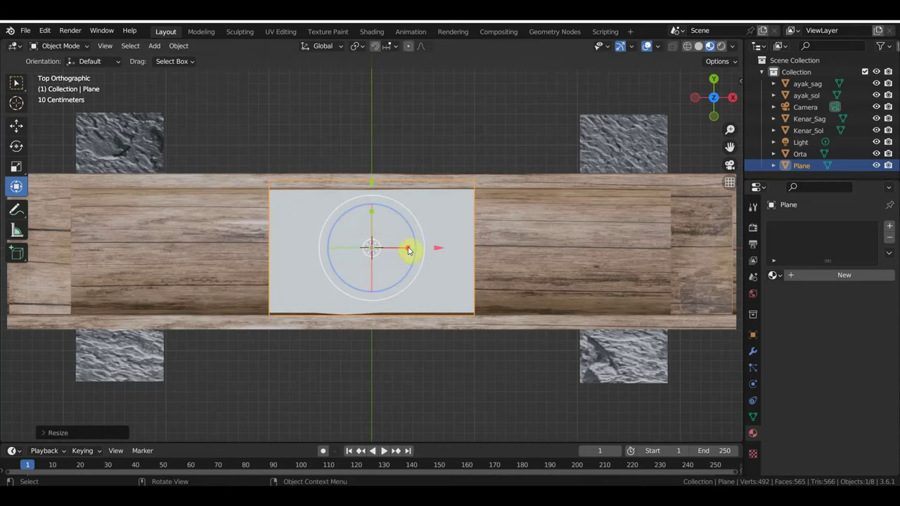
left_click_drag(404, 248, 487, 257)
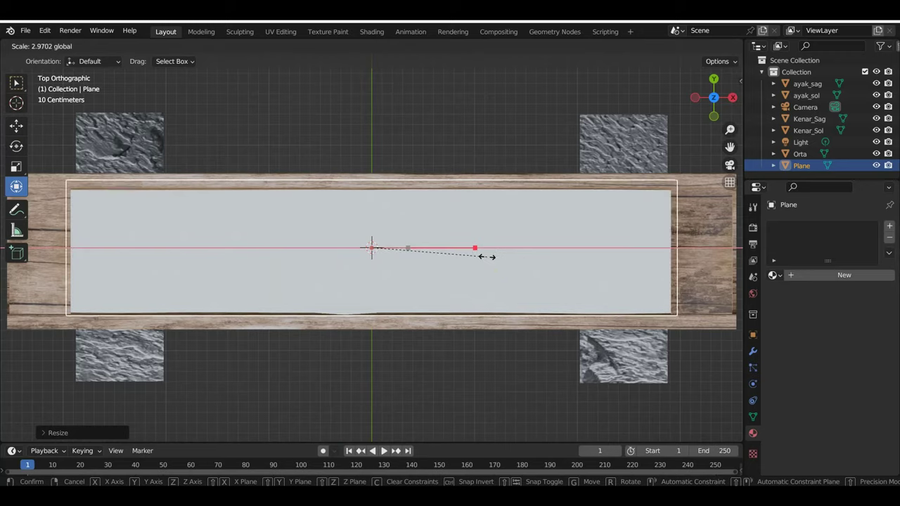
middle_click_drag(486, 260, 406, 171)
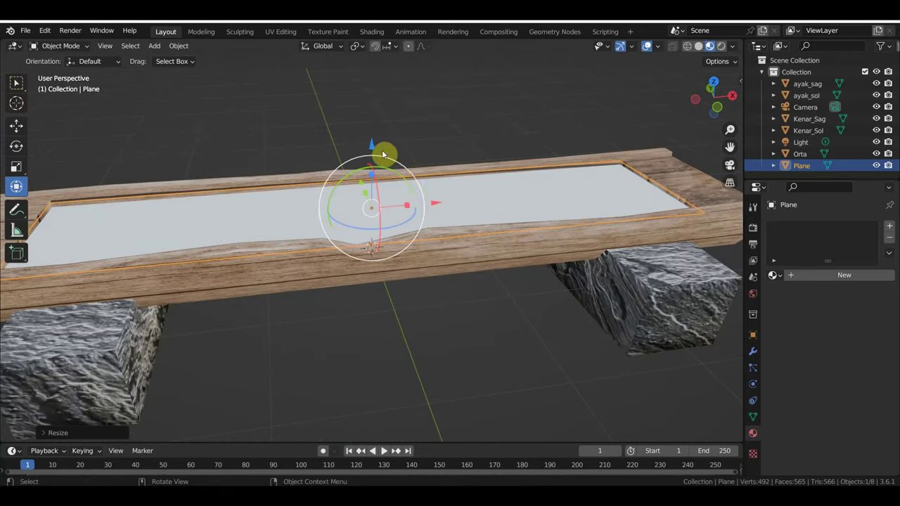
left_click_drag(372, 144, 373, 149)
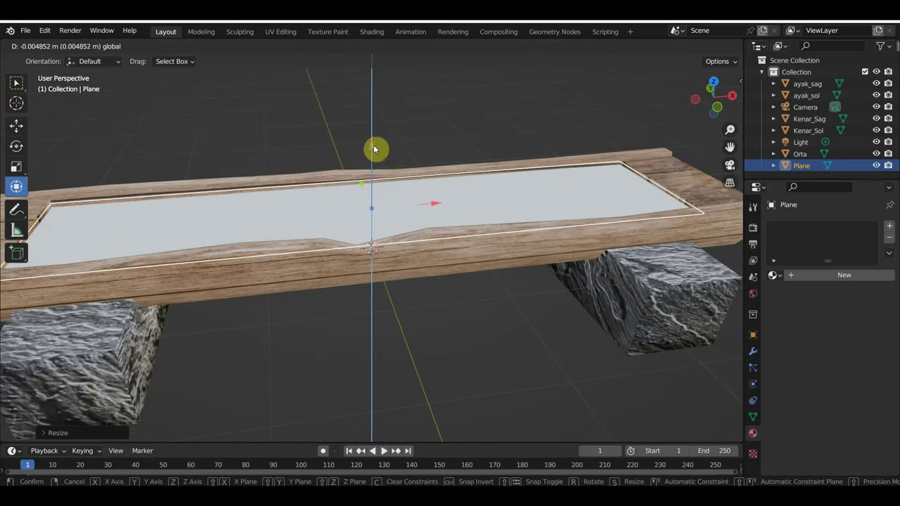
left_click(371, 31)
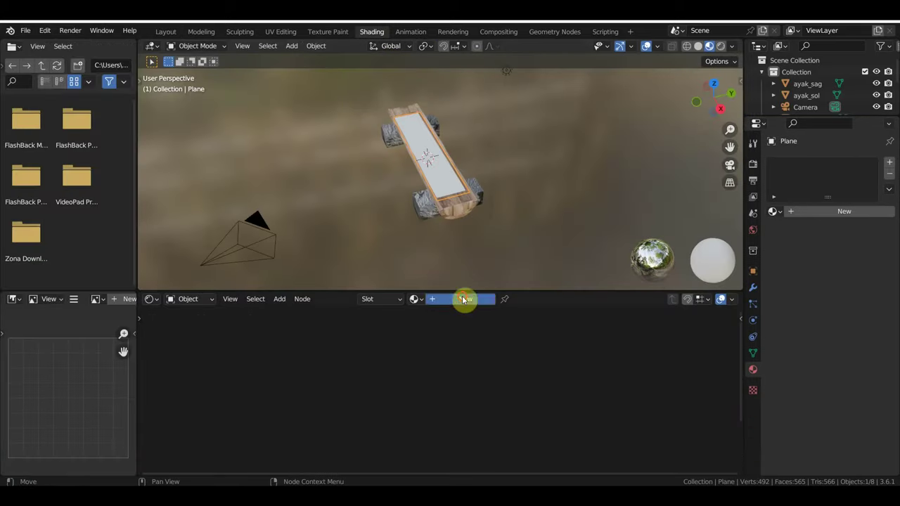
Create a new material for the plane and add texture mapping nodes with Ctrl+T.
left_click(466, 299)
scroll(312, 382, "down", 2)
scroll(323, 382, "down", 2)
middle_click_drag(325, 381, 410, 356)
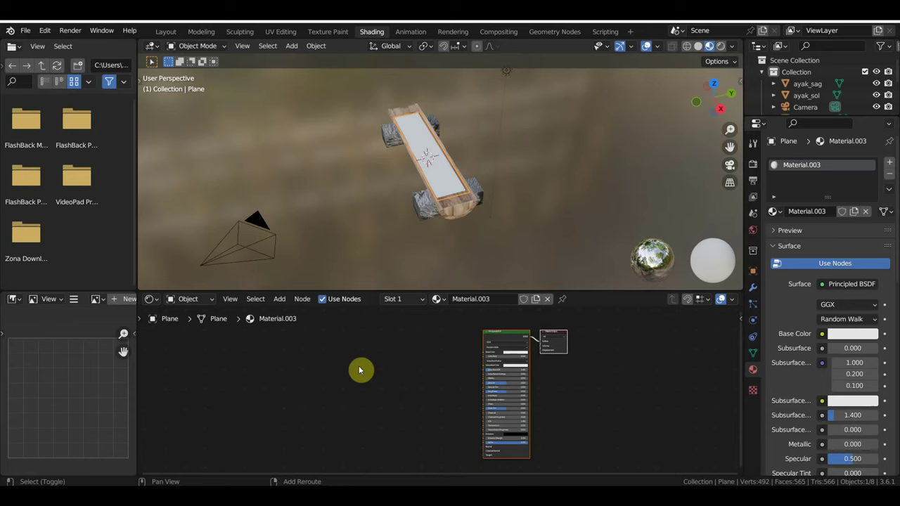
key("ctrl+t")
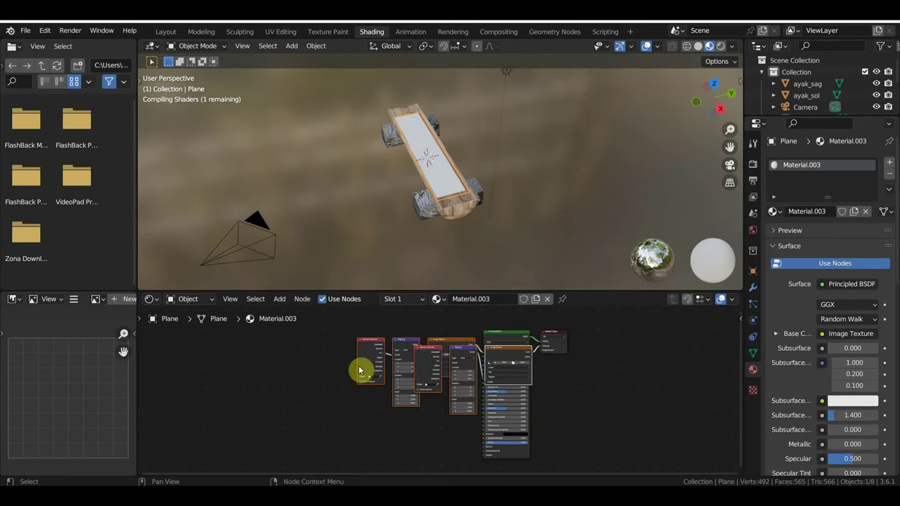
key("g")
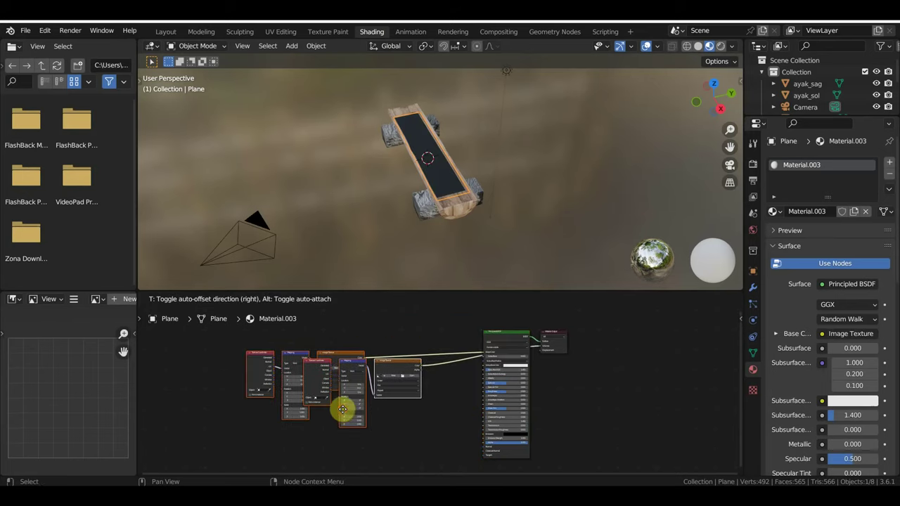
left_click(345, 410)
Delete the duplicate texture node set and the leftover Image Texture node.
scroll(365, 394, "up", 2)
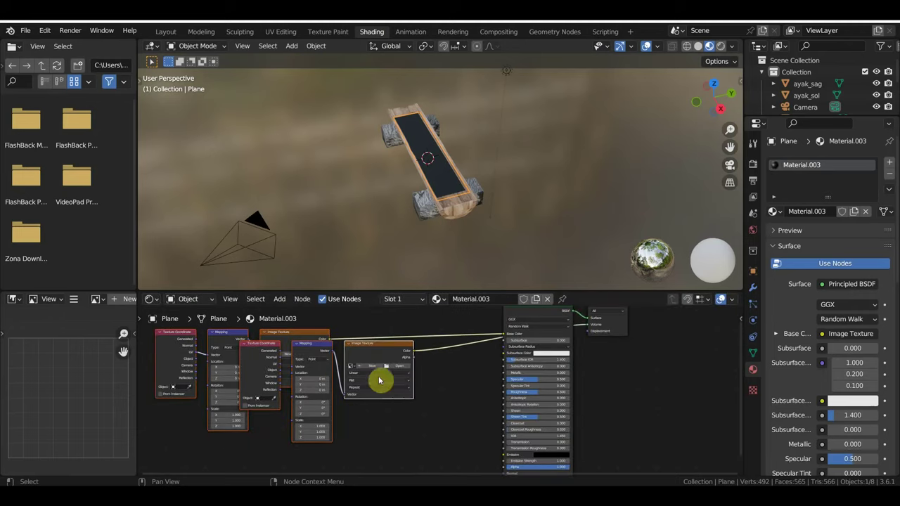
left_click(317, 336)
left_click(239, 331, "shift")
left_click(187, 332, "shift")
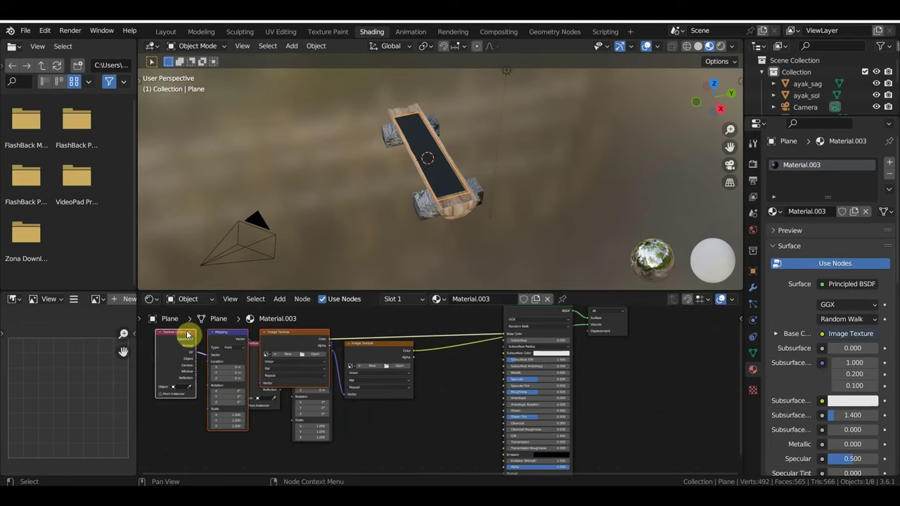
key("Delete")
left_click(389, 349)
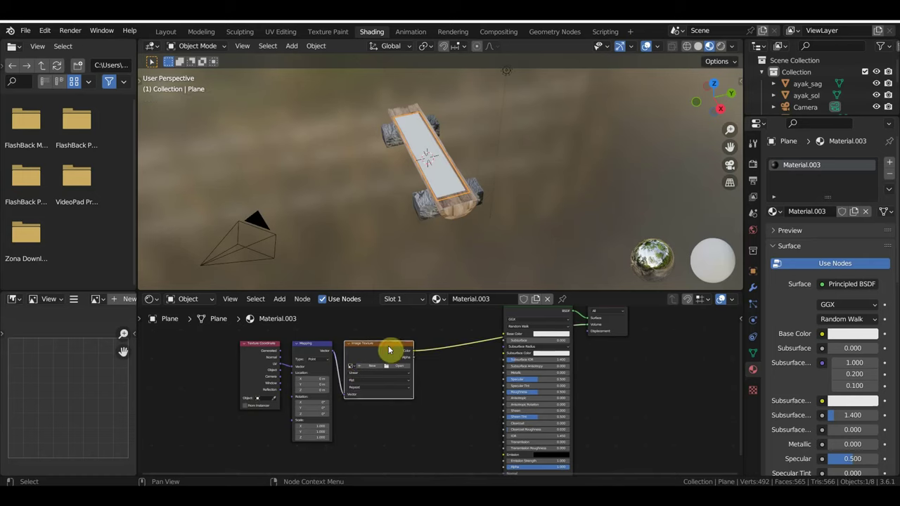
key("Delete")
Add a Bump node beside the shader and a Noise Texture node before it.
left_click(279, 298)
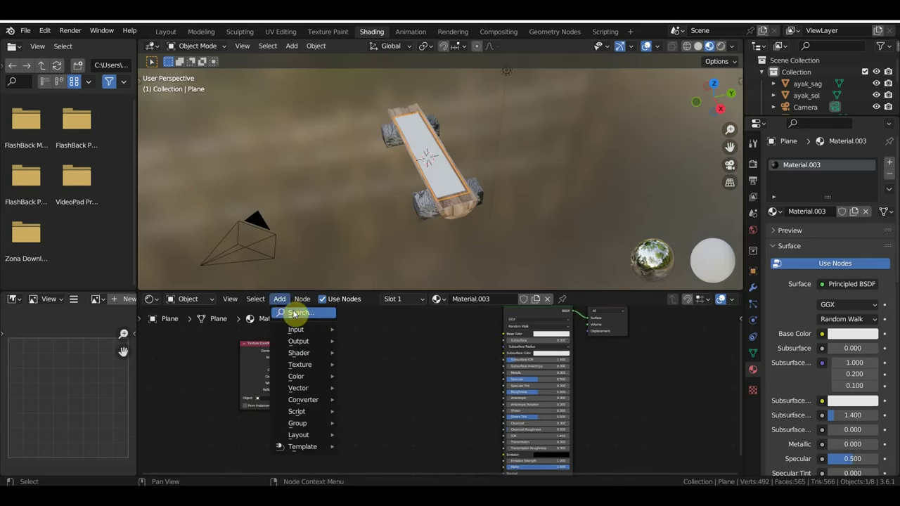
left_click(295, 311)
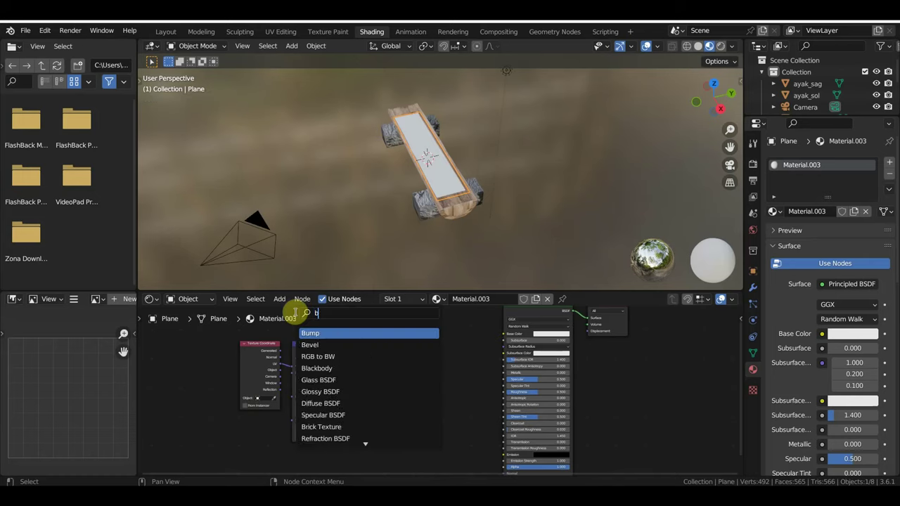
type("u")
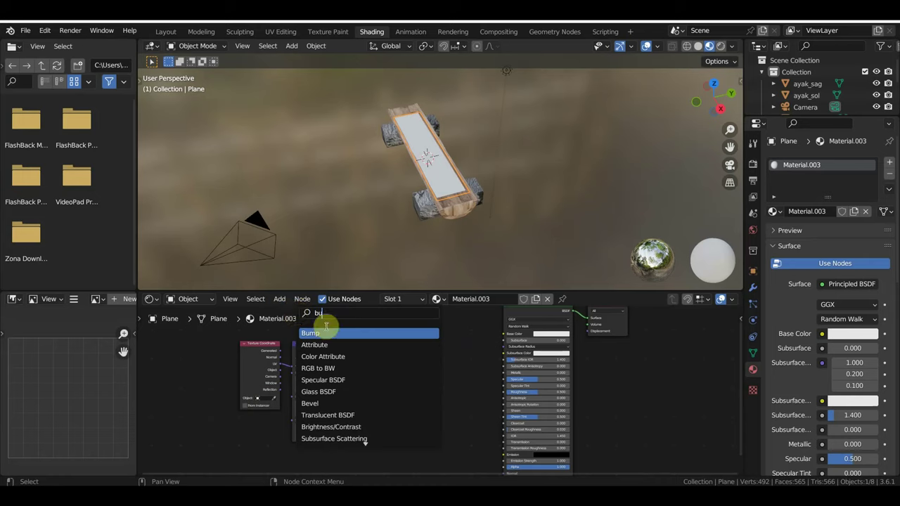
left_click(331, 338)
left_click(442, 421)
left_click(279, 299)
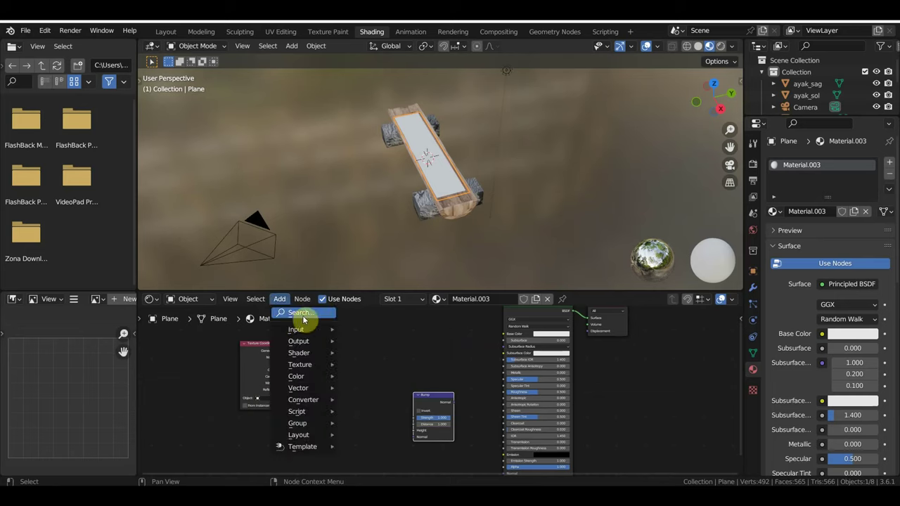
left_click(303, 314)
type("n")
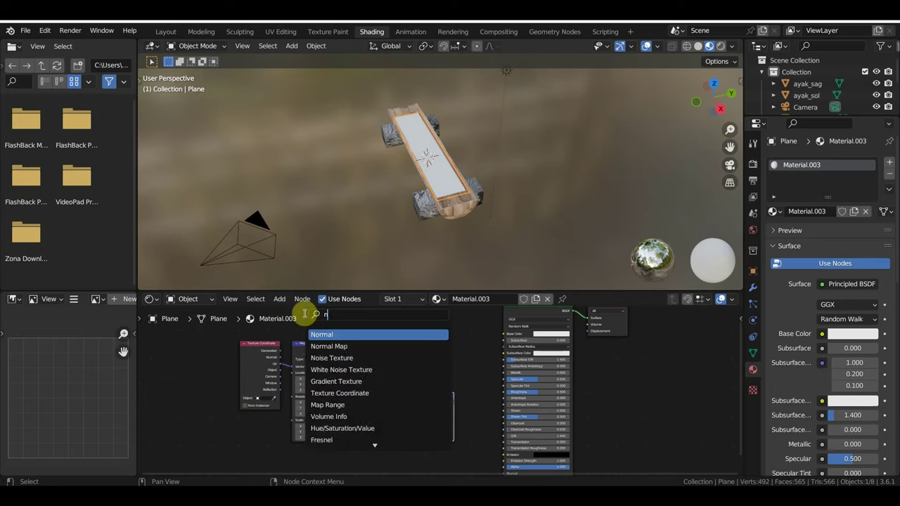
type("o")
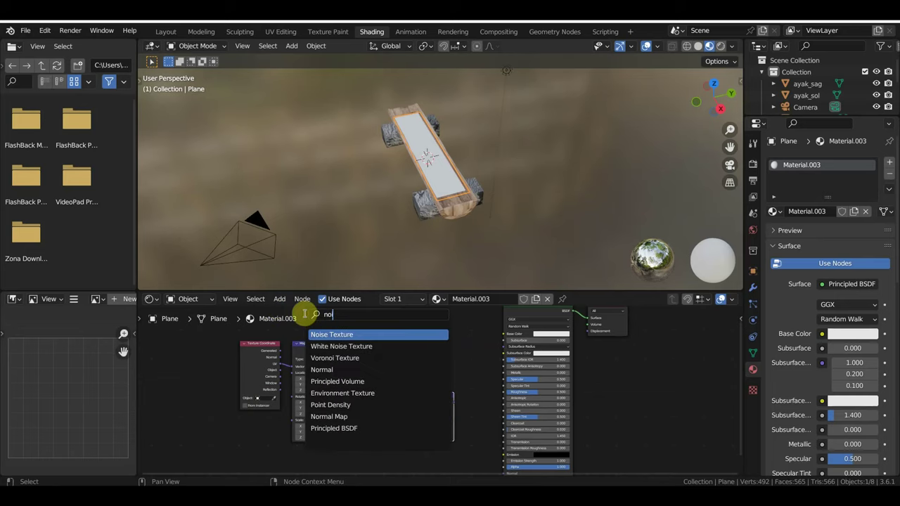
left_click(341, 333)
left_click(387, 409)
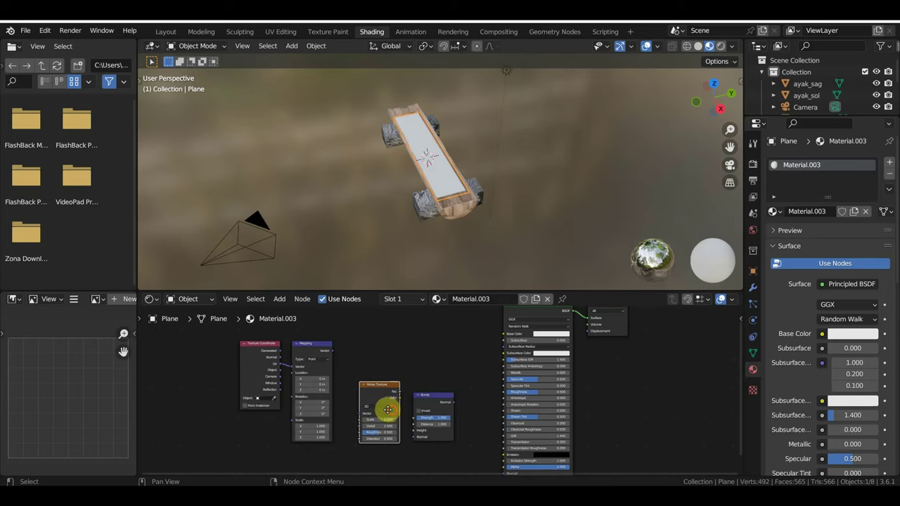
Link Mapping to Noise, Noise Color to Bump Height, and Bump to the BSDF Normal.
scroll(397, 422, "up", 2)
scroll(414, 394, "up", 1)
scroll(421, 351, "up", 1)
scroll(443, 341, "up", 1)
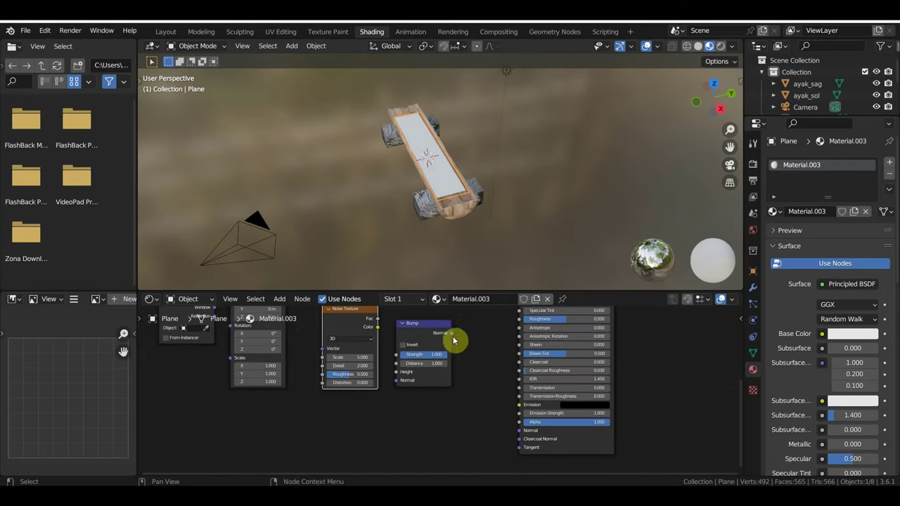
left_click_drag(451, 332, 520, 430)
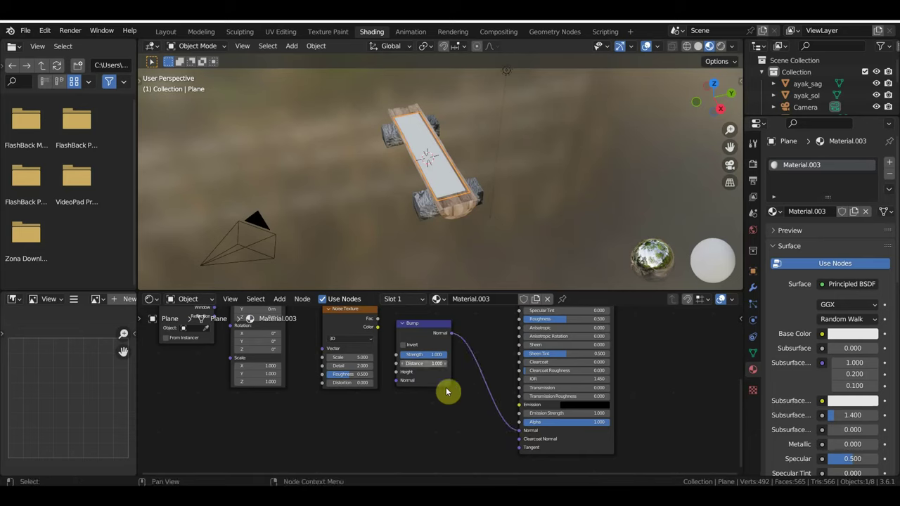
mouse_move(379, 329)
left_mouse_down()
mouse_move(395, 381)
mouse_move(397, 372)
left_mouse_up()
middle_click_drag(289, 267, 310, 323)
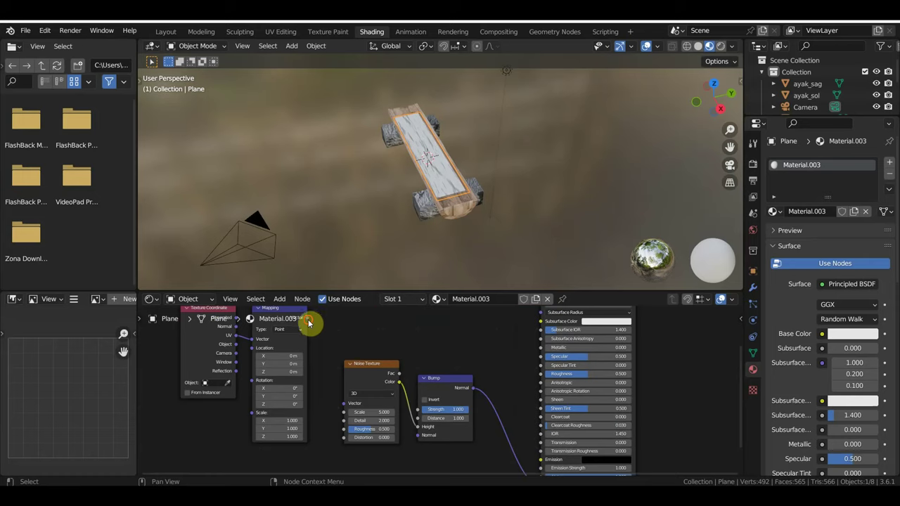
mouse_move(310, 322)
left_mouse_down()
mouse_move(330, 402)
mouse_move(344, 405)
left_mouse_up()
Feed the Mapping node from Generated coordinates instead of UV.
scroll(251, 346, "up", 5)
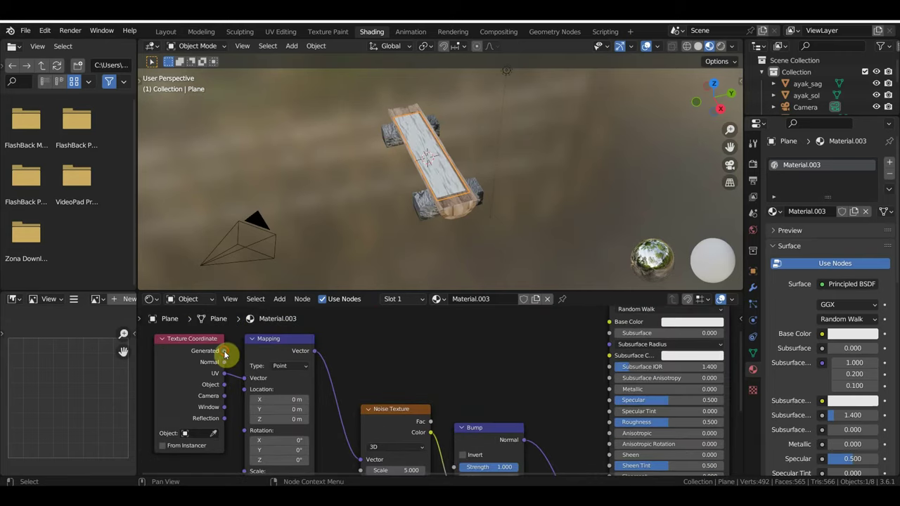
left_click(218, 352)
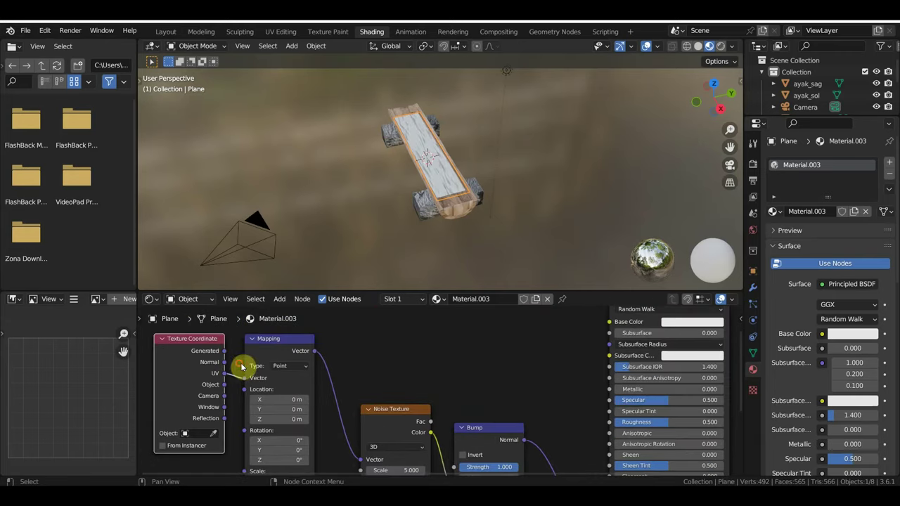
left_click_drag(224, 350, 244, 378)
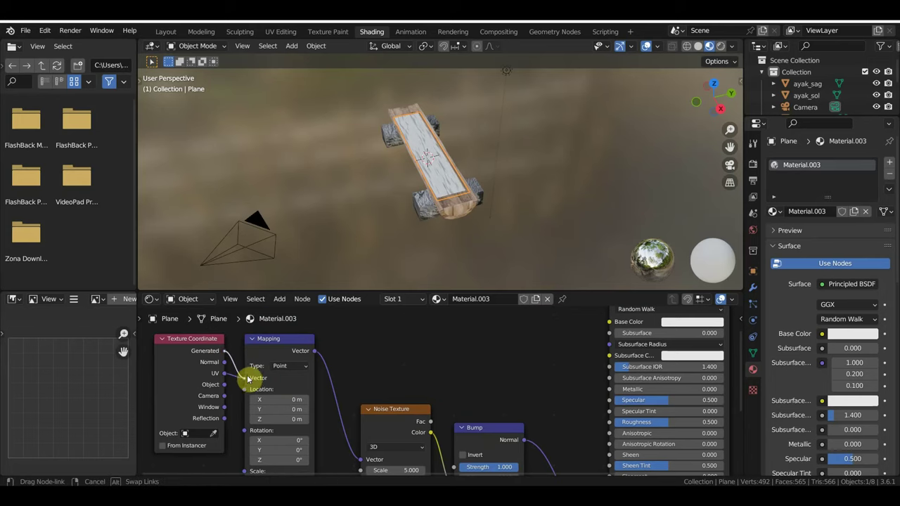
mouse_move(516, 211)
middle_mouse_down()
mouse_move(362, 254)
mouse_move(506, 222)
mouse_move(429, 194)
middle_mouse_up()
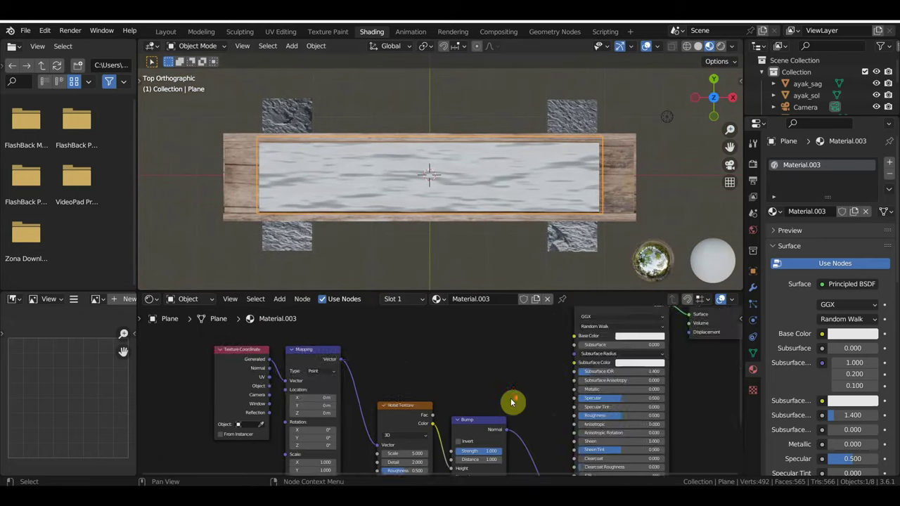
Set noise Scale to 4.500 and make the base colour pale blue (hue 0.635, saturation 0.234).
middle_click_drag(535, 387, 523, 315)
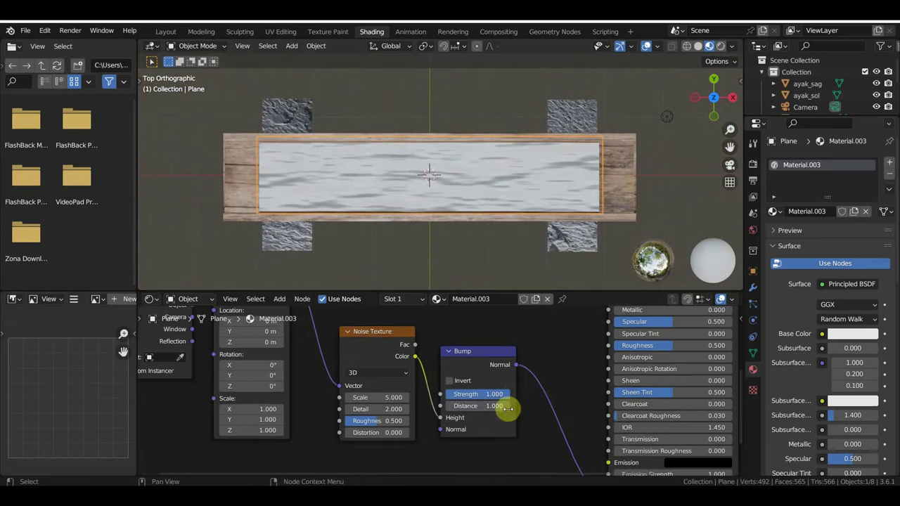
left_click(347, 397)
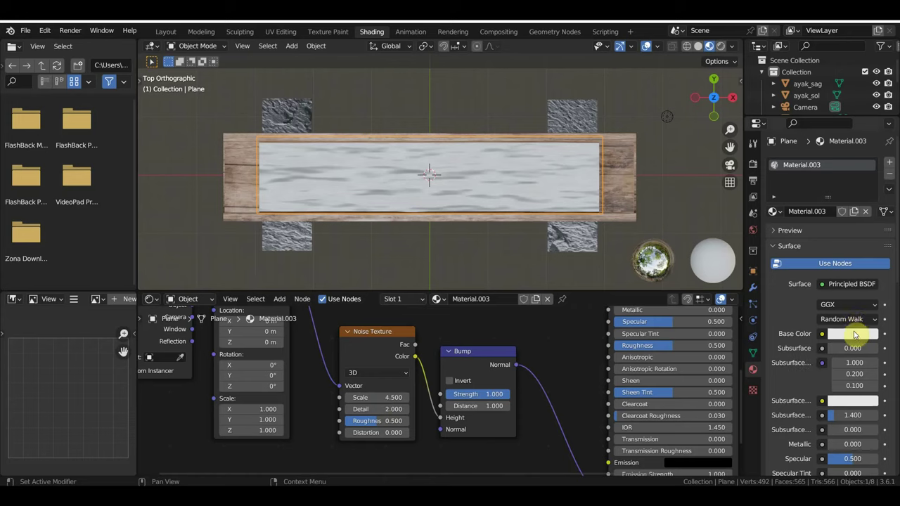
left_click(855, 333)
left_click(834, 196)
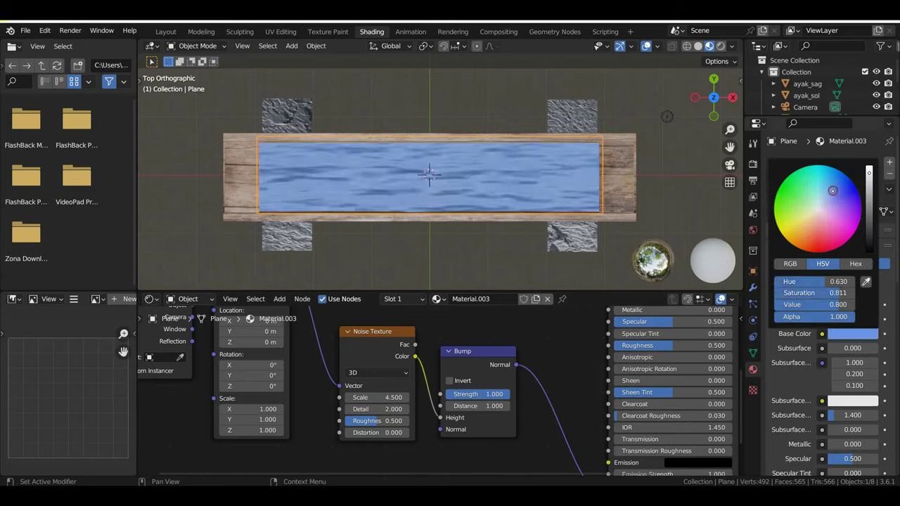
left_click_drag(830, 199, 833, 192)
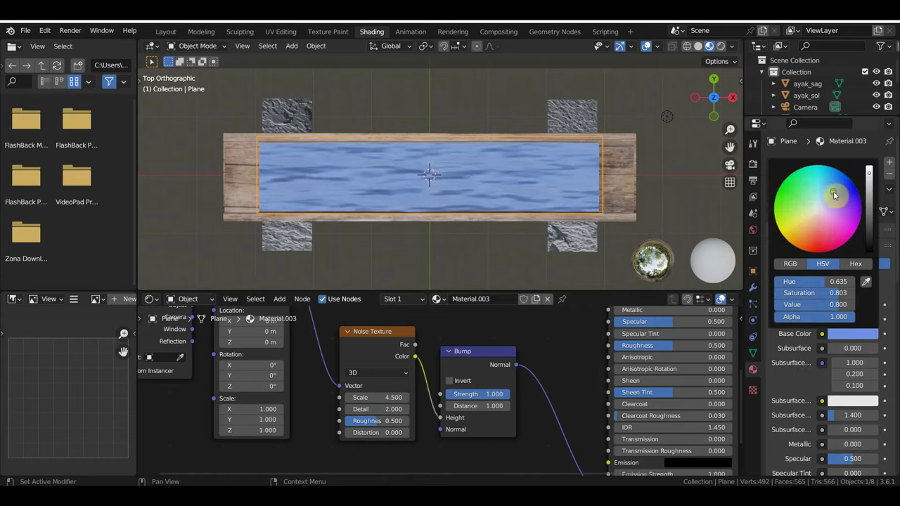
mouse_move(837, 292)
left_mouse_down()
mouse_move(794, 292)
mouse_move(819, 292)
left_mouse_up()
Raise the Principled BSDF Transmission to 1.000.
scroll(833, 398, "down", 5)
scroll(854, 432, "down", 3)
scroll(852, 435, "down", 3)
left_click_drag(840, 323, 879, 323)
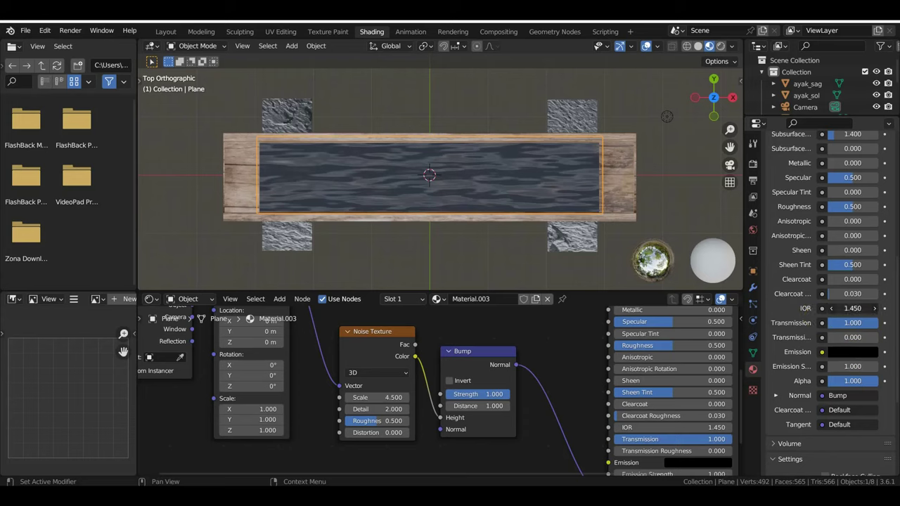
Set the water material's IOR to 1.33.
left_click(831, 308)
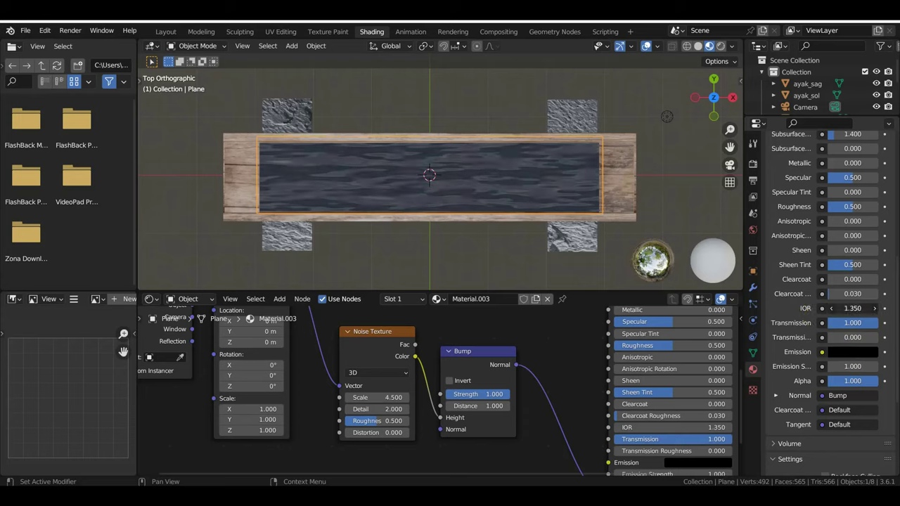
left_click(852, 308)
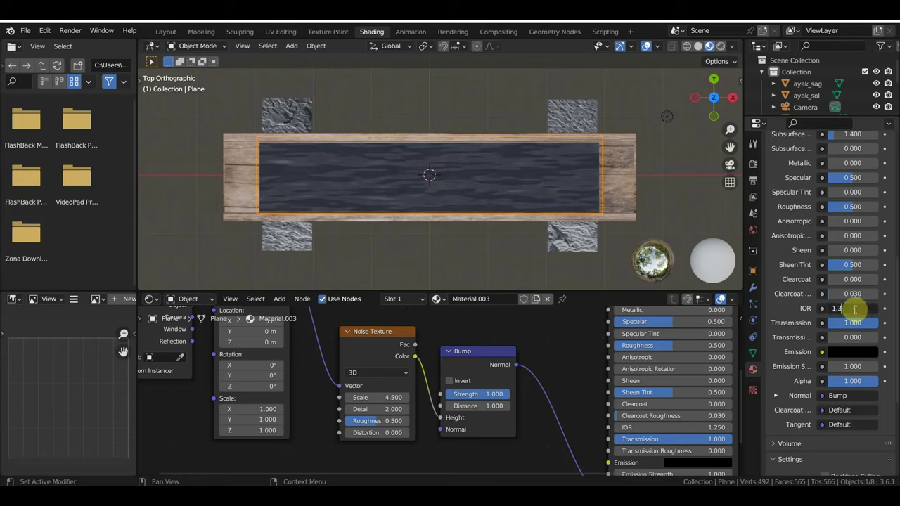
key("Return")
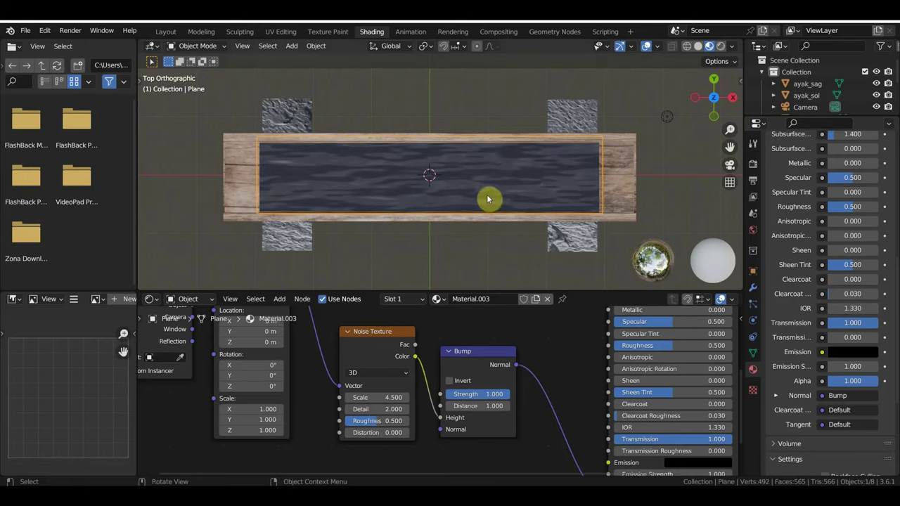
Keep the noise Roughness at 0.500 and set Principled Roughness to 0.000.
scroll(438, 414, "up", 1)
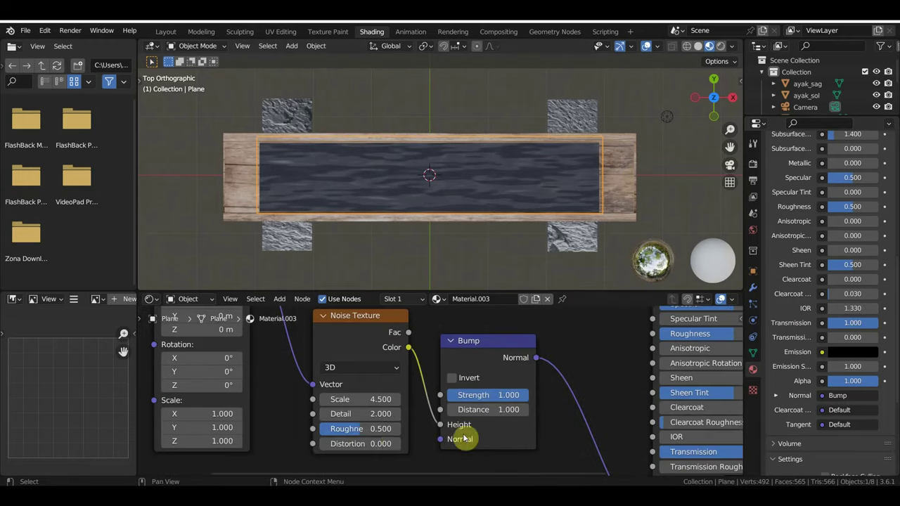
left_click(361, 436)
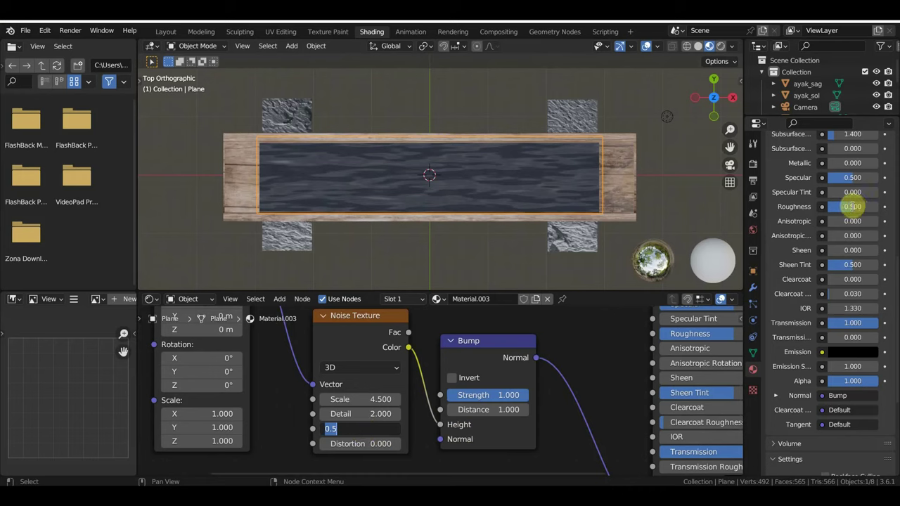
key("Return")
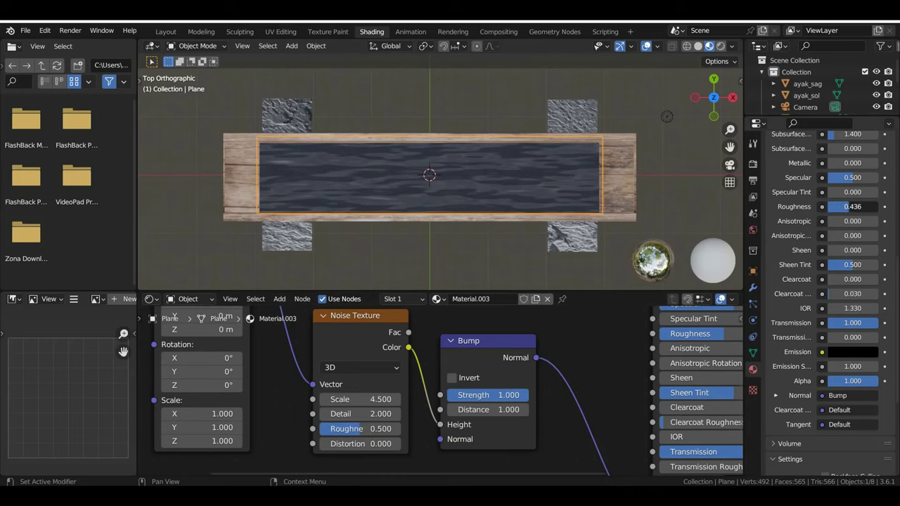
left_click_drag(852, 206, 827, 206)
scroll(506, 274, "up", 4)
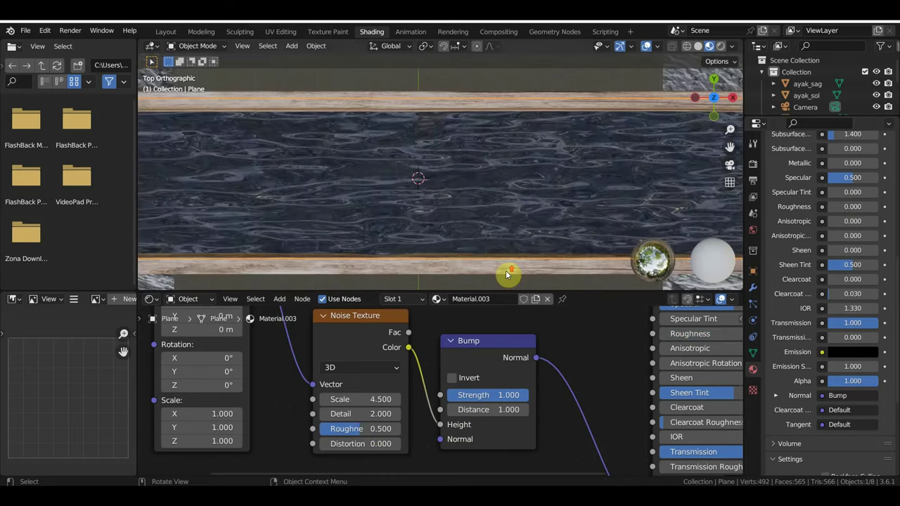
Set noise Scale 2.800, Roughness 0.440, Detail 1.300 and bump Distance 1.800.
middle_click_drag(506, 274, 542, 237)
left_click_drag(379, 398, 337, 398)
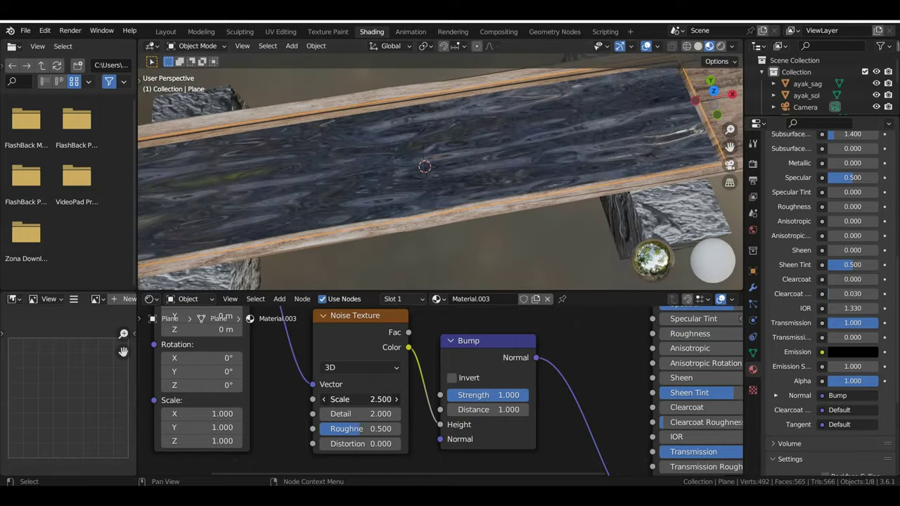
left_click_drag(379, 398, 397, 398)
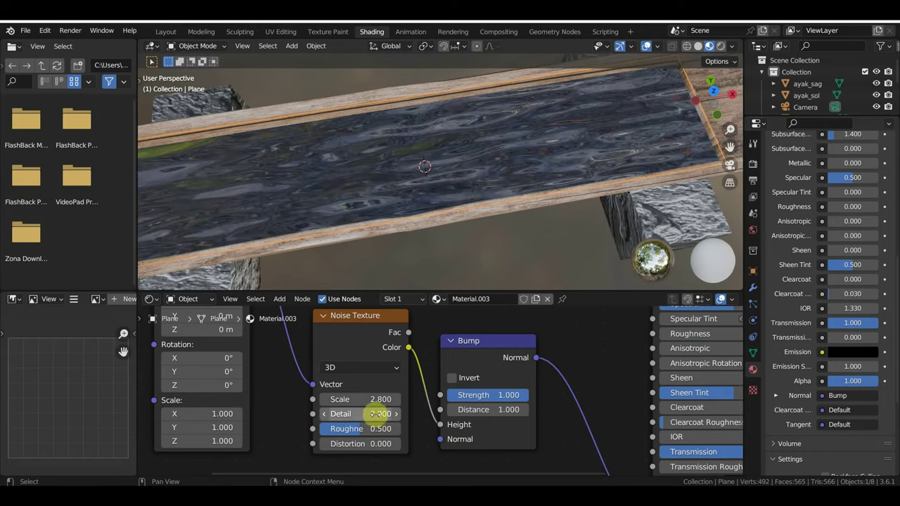
left_click_drag(375, 433, 352, 413)
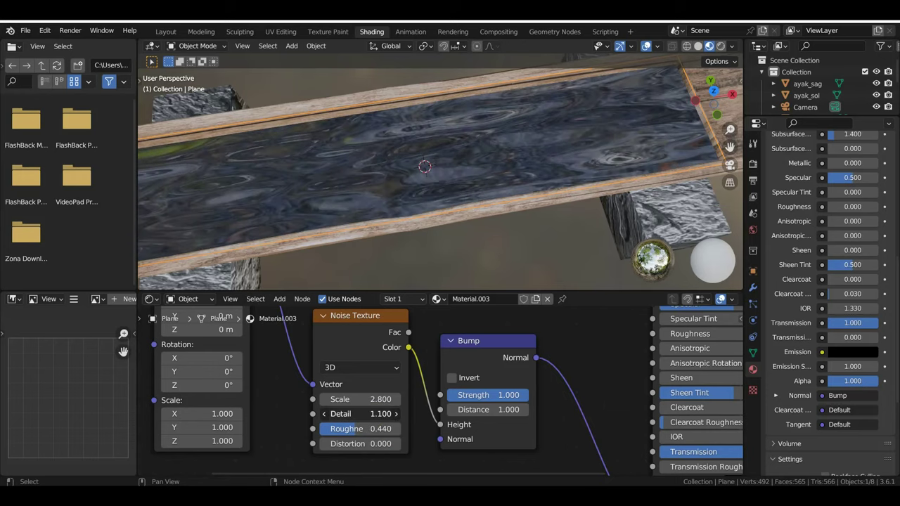
left_click_drag(360, 413, 379, 413)
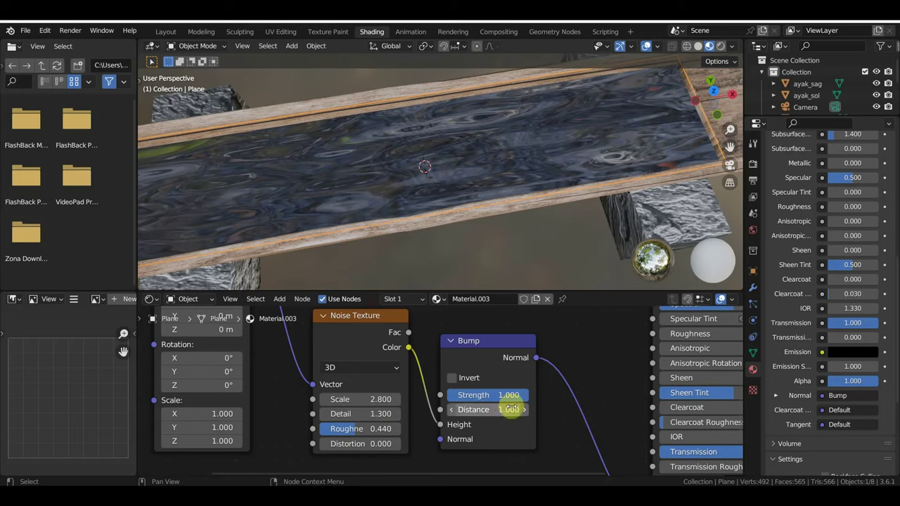
left_click_drag(501, 411, 505, 413)
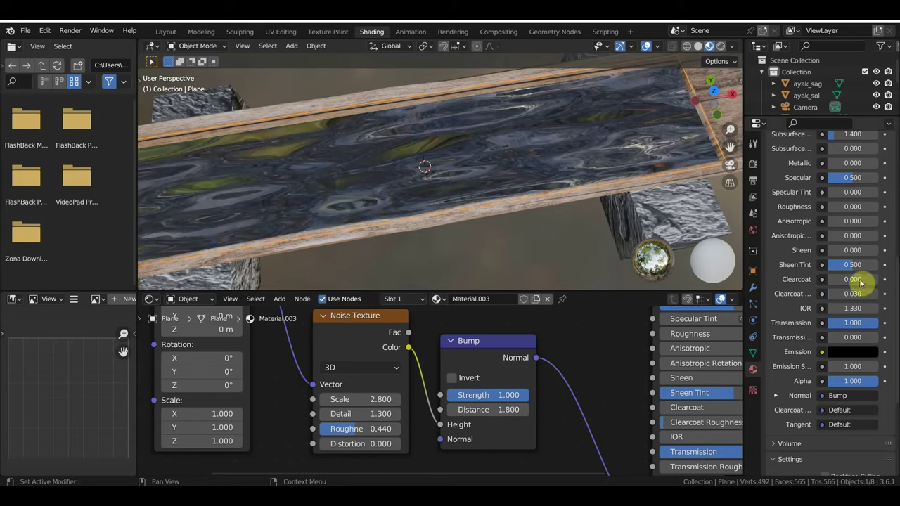
mouse_move(539, 237)
middle_mouse_down()
mouse_move(578, 190)
mouse_move(547, 195)
mouse_move(628, 165)
mouse_move(598, 169)
middle_mouse_up()
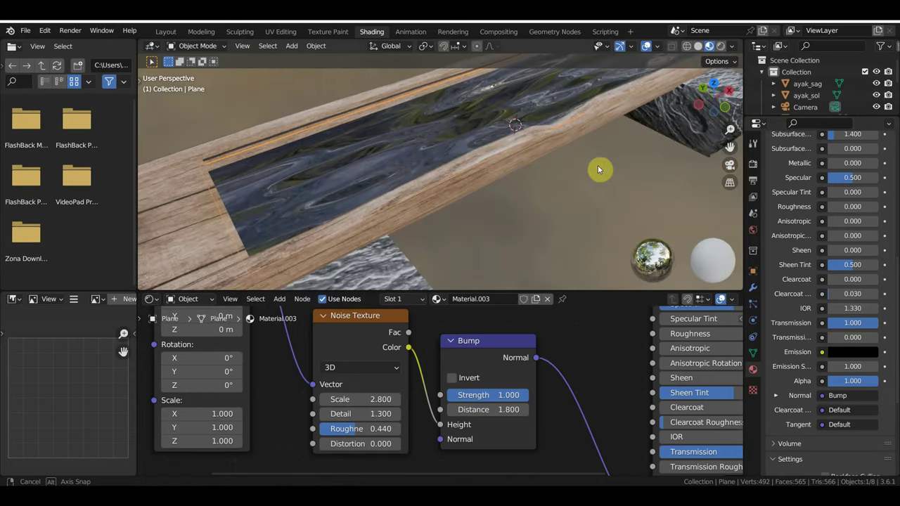
scroll(851, 204, "up", 5)
Saturate the blue base colour and set noise Scale 3.500, Detail 0.800, Roughness 0.580.
scroll(850, 211, "up", 3)
left_click(859, 295)
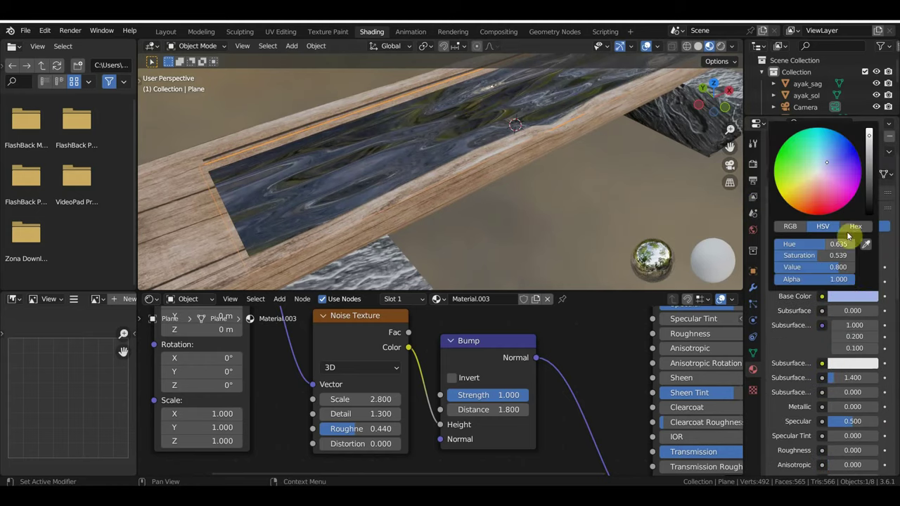
left_click_drag(824, 256, 847, 257)
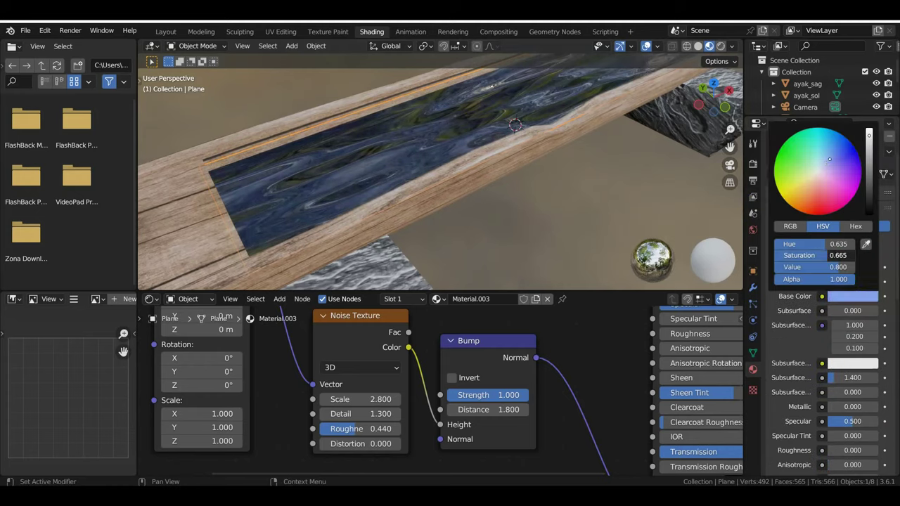
middle_click_drag(351, 394, 421, 412)
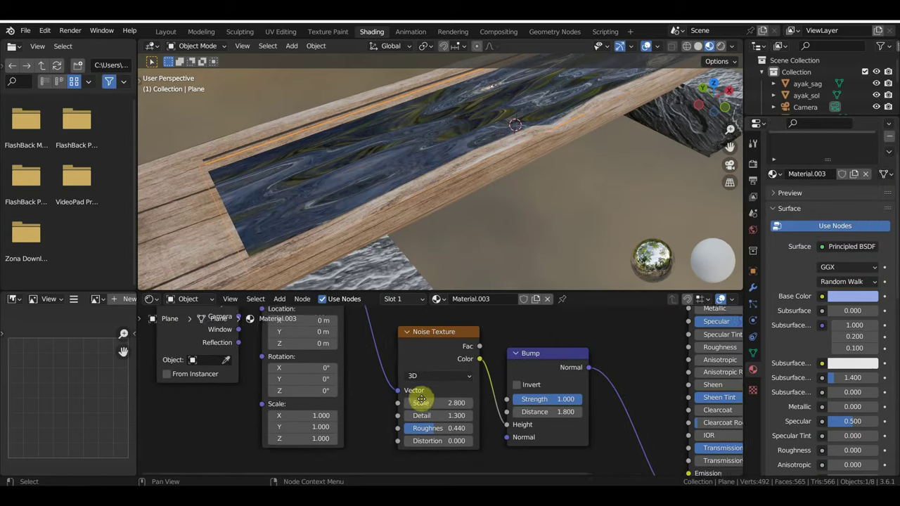
left_click_drag(450, 399, 474, 399)
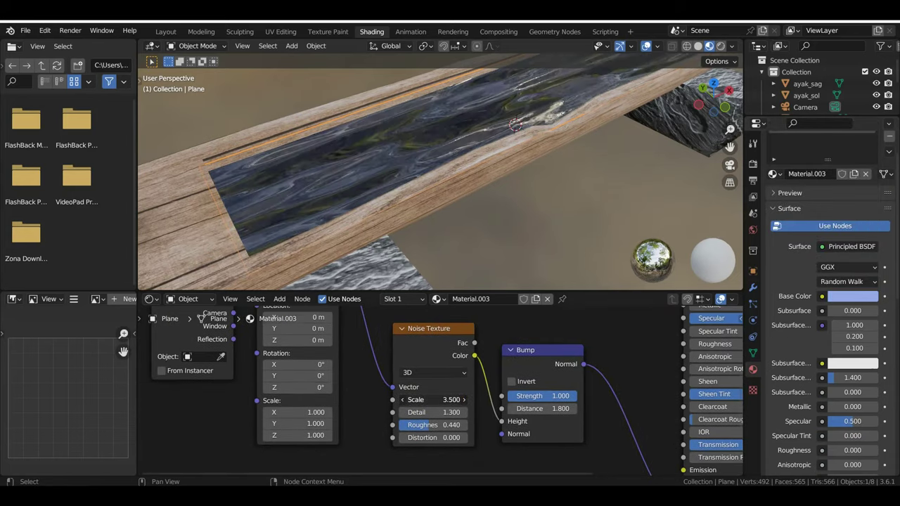
mouse_move(430, 411)
left_mouse_down()
mouse_move(438, 412)
mouse_move(420, 412)
left_mouse_up()
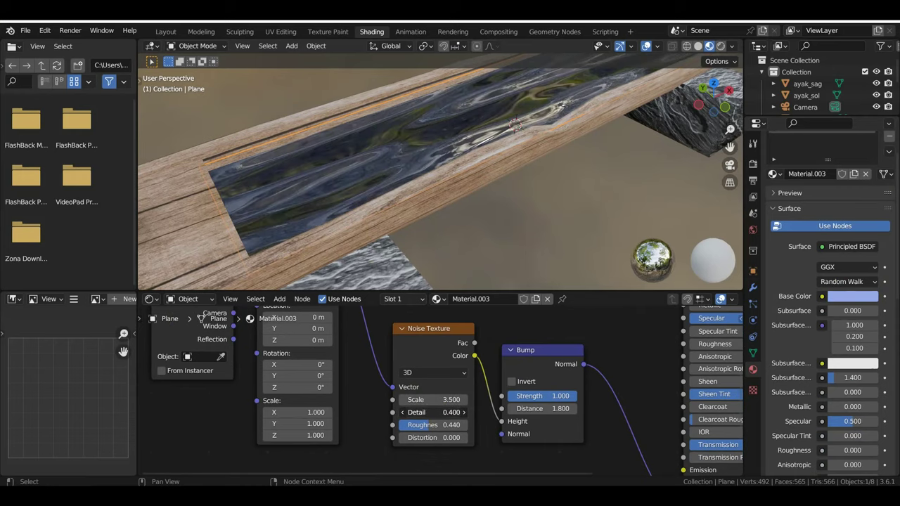
left_click_drag(431, 429, 443, 428)
Set the Principled Roughness to 0.339 and Specular to 0.
scroll(829, 432, "down", 1)
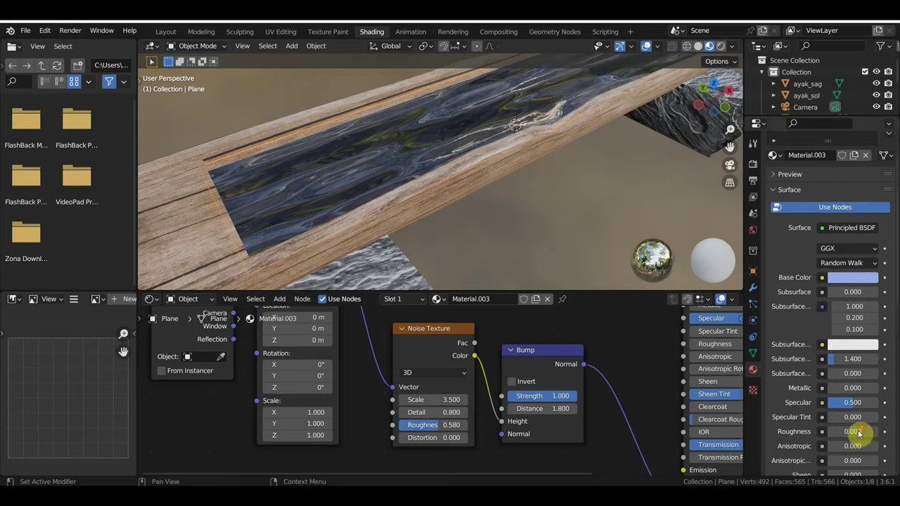
scroll(850, 429, "down", 1)
left_click_drag(845, 414, 867, 414)
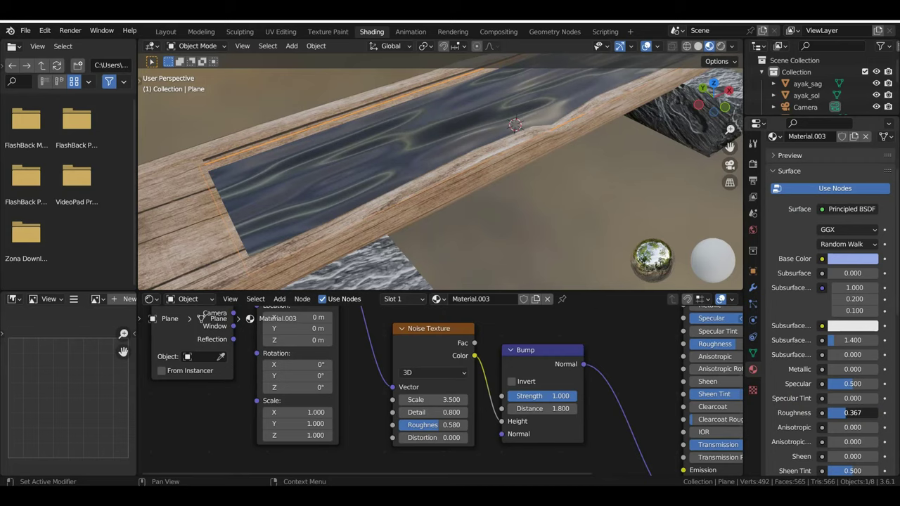
mouse_move(852, 412)
left_mouse_down()
mouse_move(843, 415)
mouse_move(839, 391)
left_mouse_up()
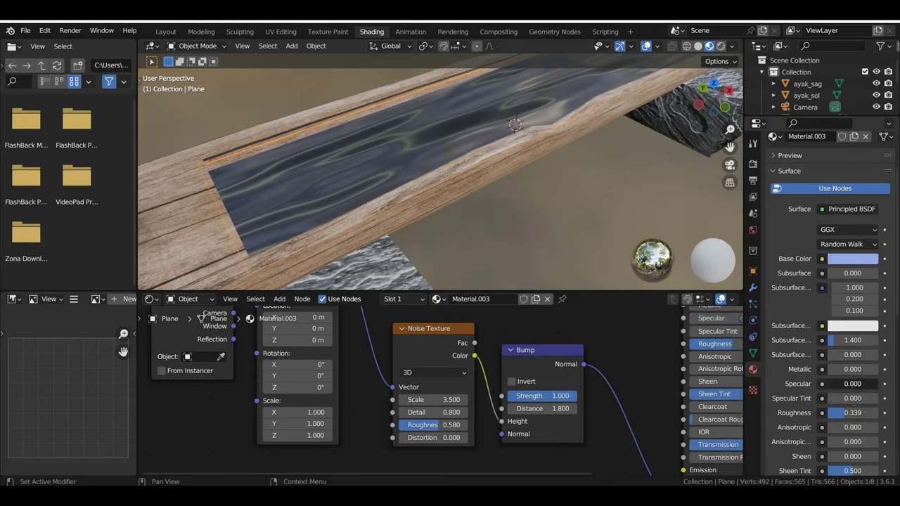
Raise the Bump node Distance to 3.000.
mouse_move(629, 377)
middle_mouse_down()
mouse_move(603, 377)
mouse_move(492, 325)
middle_mouse_up()
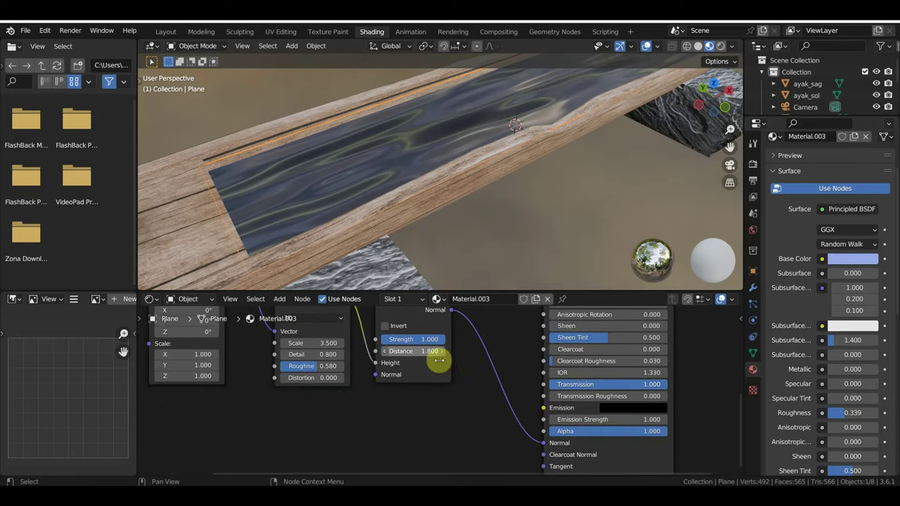
mouse_move(419, 353)
left_mouse_down()
mouse_move(450, 354)
mouse_move(415, 351)
left_mouse_up()
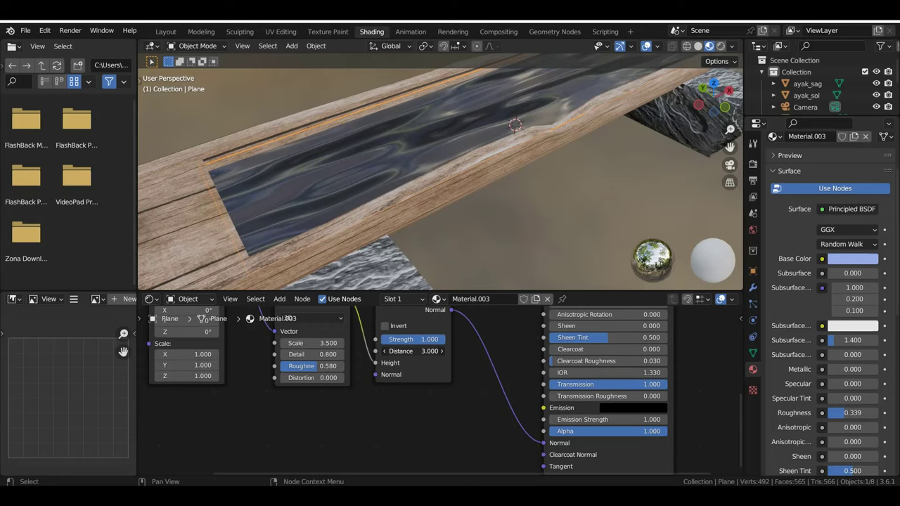
scroll(442, 392, "down", 2)
middle_click_drag(426, 401, 583, 464)
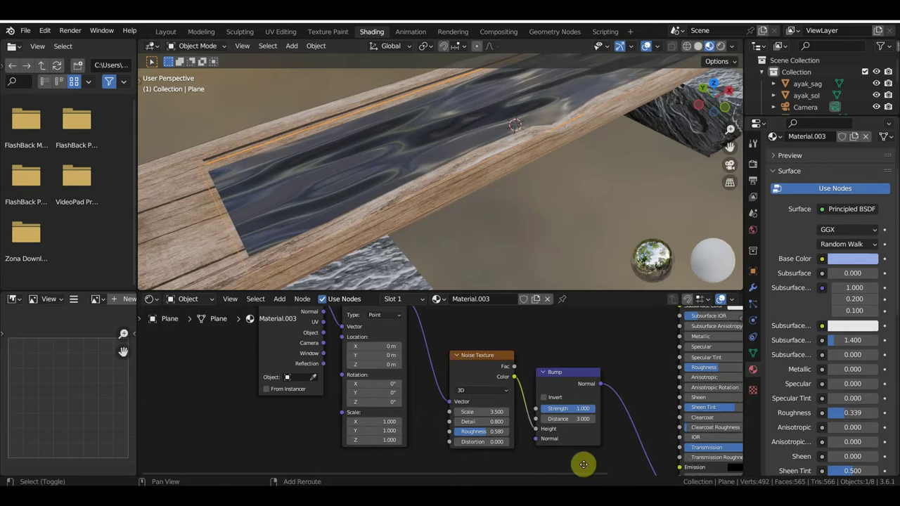
scroll(483, 468, "up", 1)
middle_click_drag(526, 442, 527, 391)
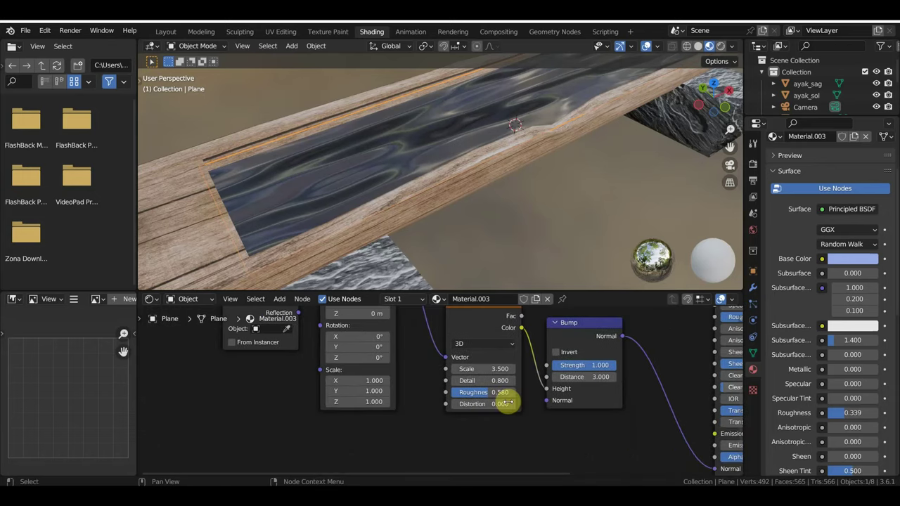
Enable Screen Space Reflections in render settings and Screen Space Refraction on the water material.
left_click(753, 167)
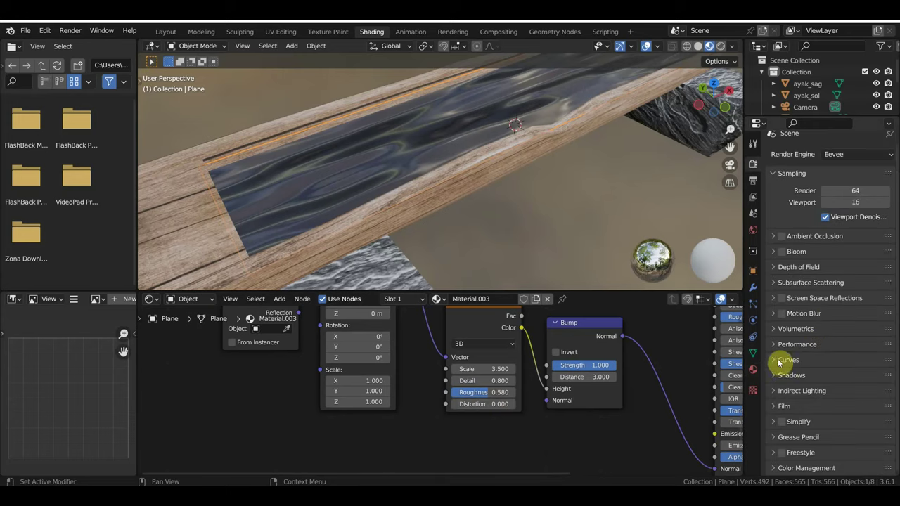
left_click(781, 298)
left_click(773, 298)
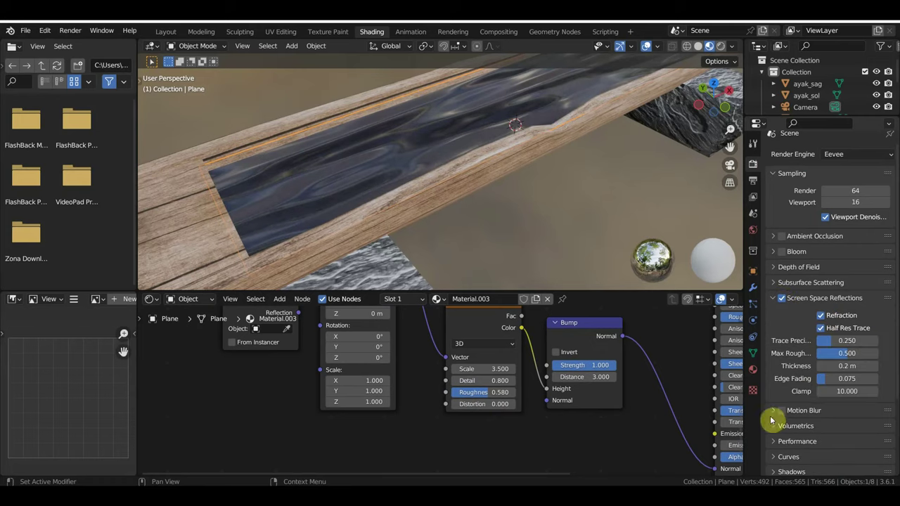
left_click(753, 369)
scroll(811, 371, "down", 2)
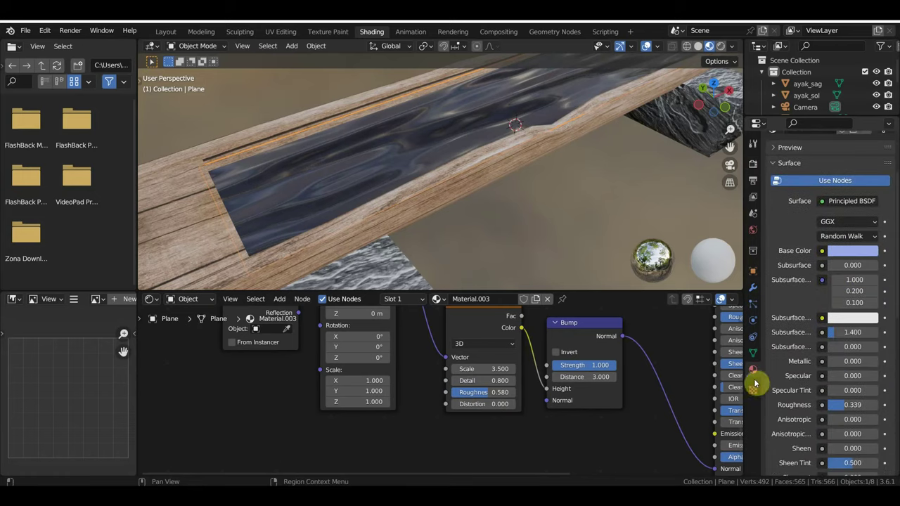
scroll(822, 379, "down", 8)
scroll(829, 390, "down", 4)
scroll(828, 383, "down", 2)
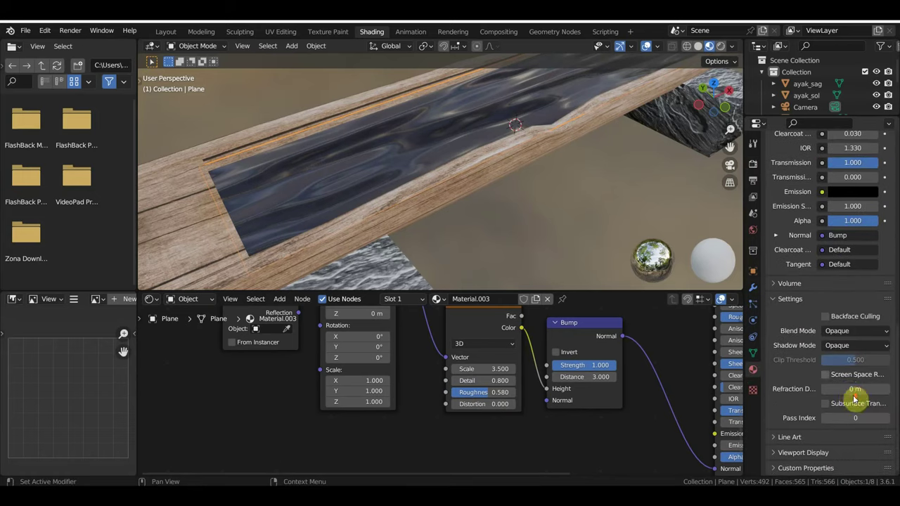
left_click(826, 375)
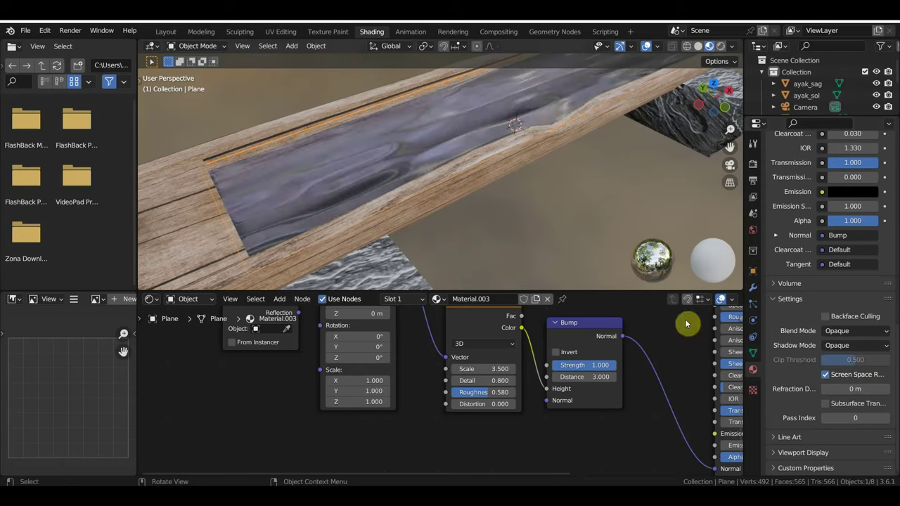
Raise the water base colour's Value to full brightness.
middle_click_drag(613, 225, 629, 223)
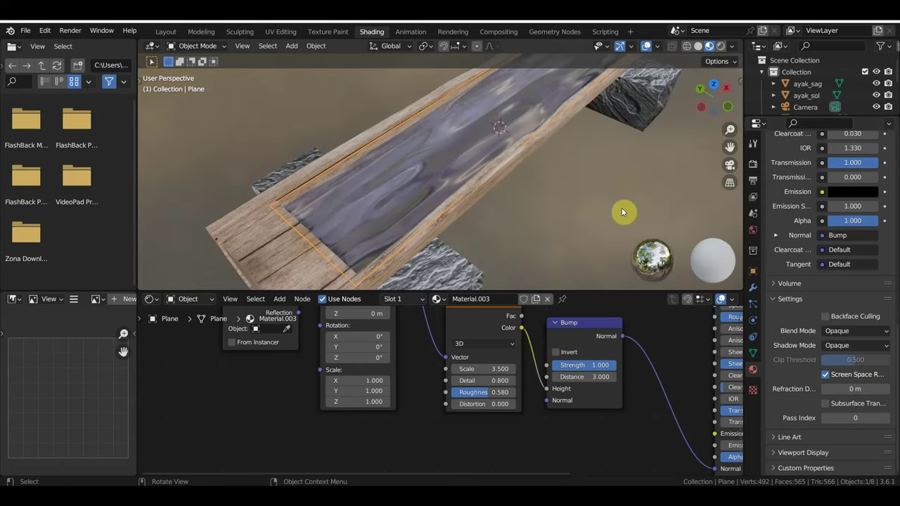
middle_click_drag(629, 223, 601, 241)
mouse_move(571, 369)
middle_mouse_down()
mouse_move(518, 446)
mouse_move(364, 476)
middle_mouse_up()
middle_click_drag(681, 402, 670, 421)
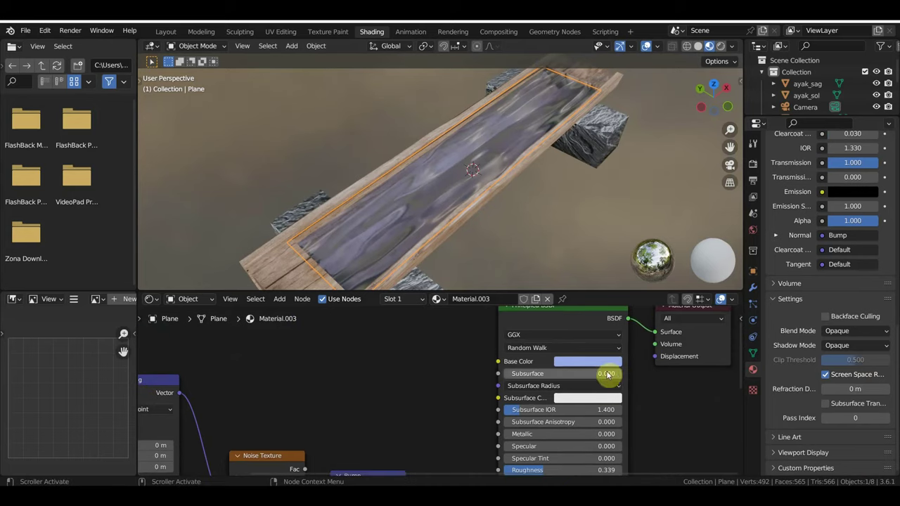
left_click(606, 362)
left_click_drag(641, 264, 646, 211)
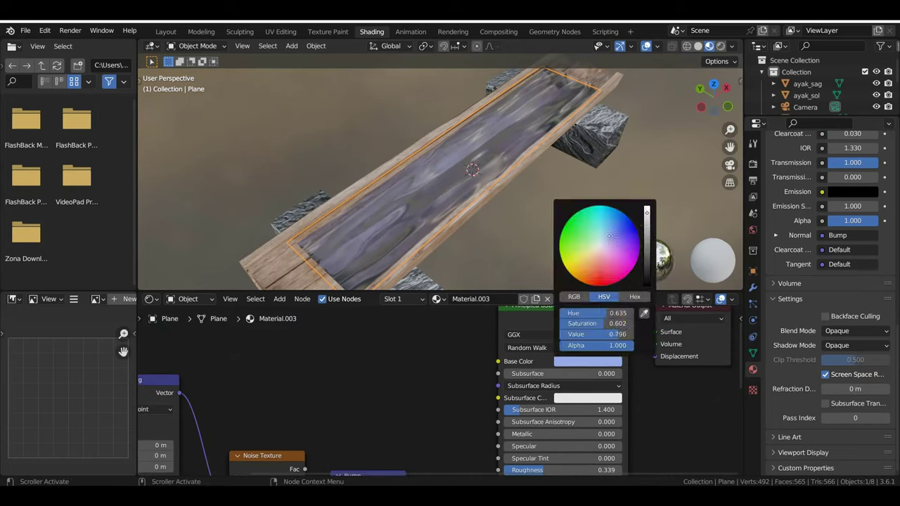
Tune the water base colour to sky blue: Hue 0.600, Saturation 0.761, Value 1.000.
left_click_drag(598, 323, 619, 323)
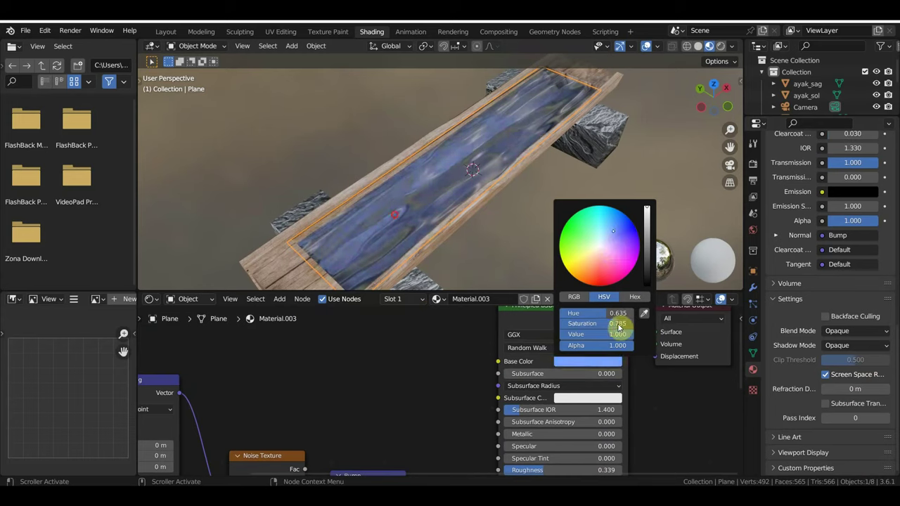
left_click(616, 234)
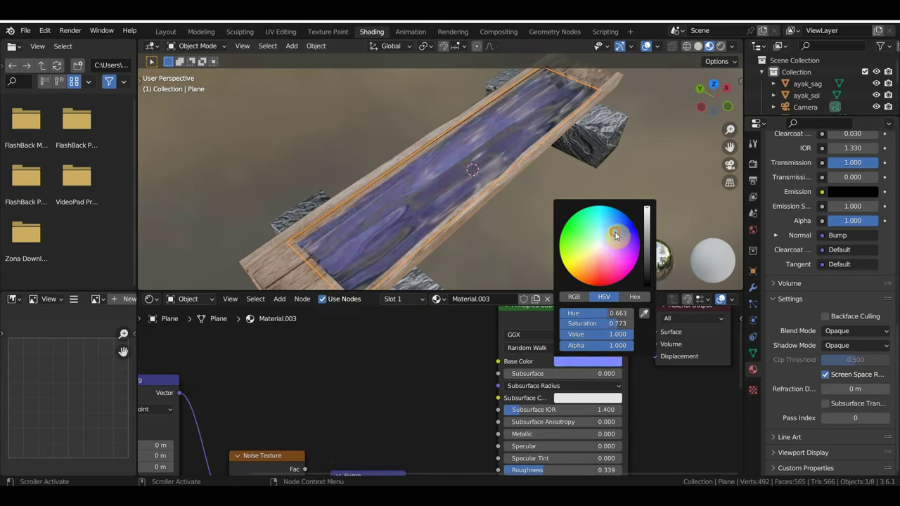
left_click_drag(617, 235, 611, 232)
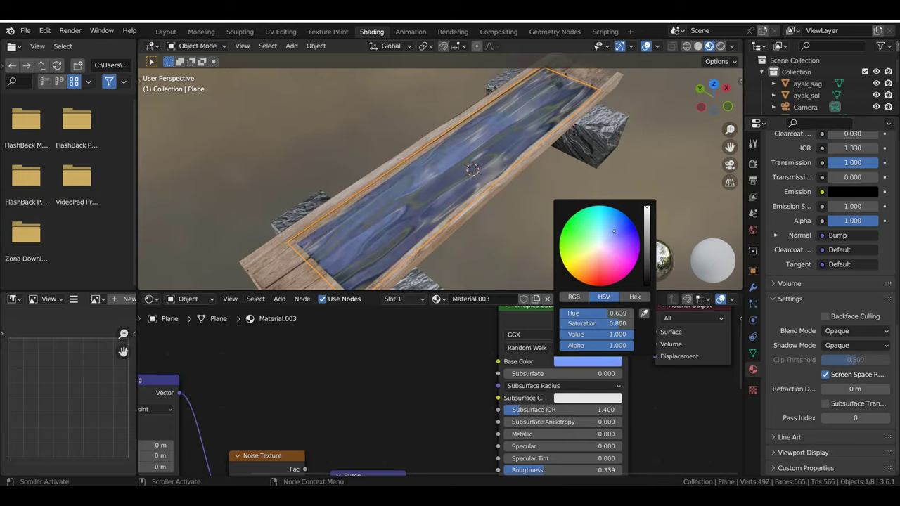
left_click_drag(613, 235, 611, 230)
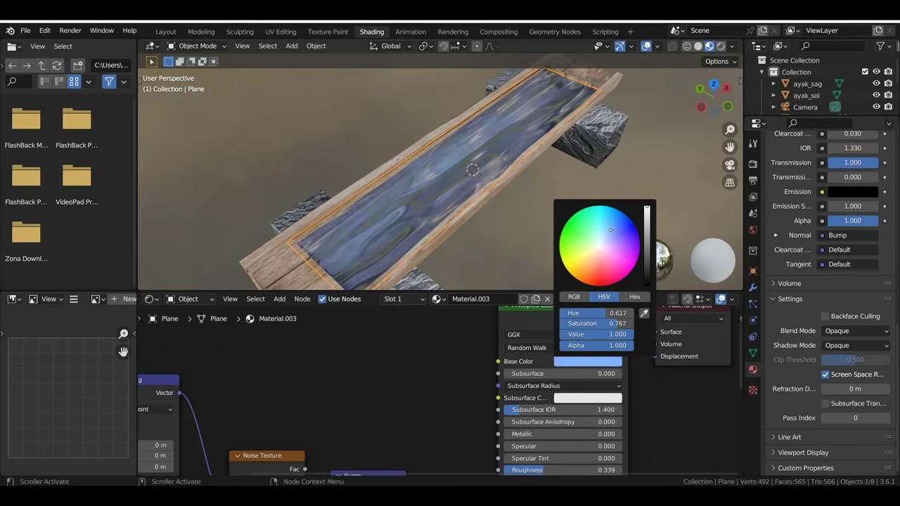
mouse_move(611, 230)
left_mouse_down()
mouse_move(594, 232)
mouse_move(610, 229)
left_mouse_up()
mouse_move(605, 232)
left_mouse_down()
mouse_move(615, 216)
mouse_move(613, 231)
mouse_move(603, 219)
mouse_move(617, 235)
mouse_move(610, 231)
left_mouse_up()
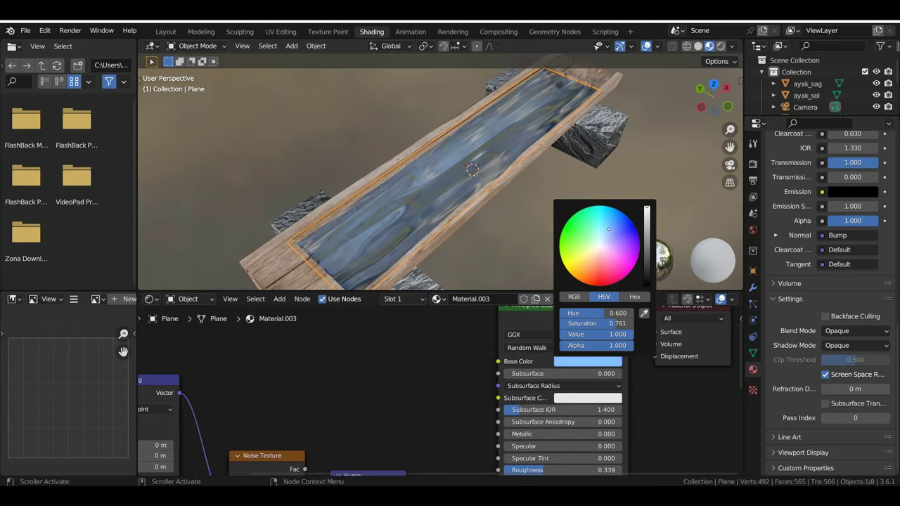
scroll(428, 193, "down", 5)
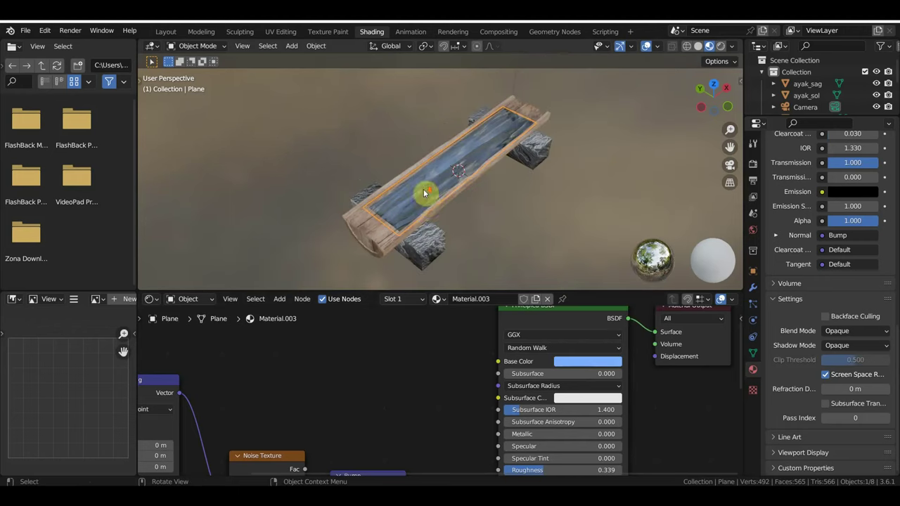
Set the noise Roughness to 0.453 and lower its Scale to 3.100.
middle_click_drag(454, 215, 432, 295)
mouse_move(369, 390)
middle_mouse_down()
mouse_move(416, 368)
mouse_move(502, 412)
mouse_move(584, 363)
mouse_move(608, 426)
middle_mouse_up()
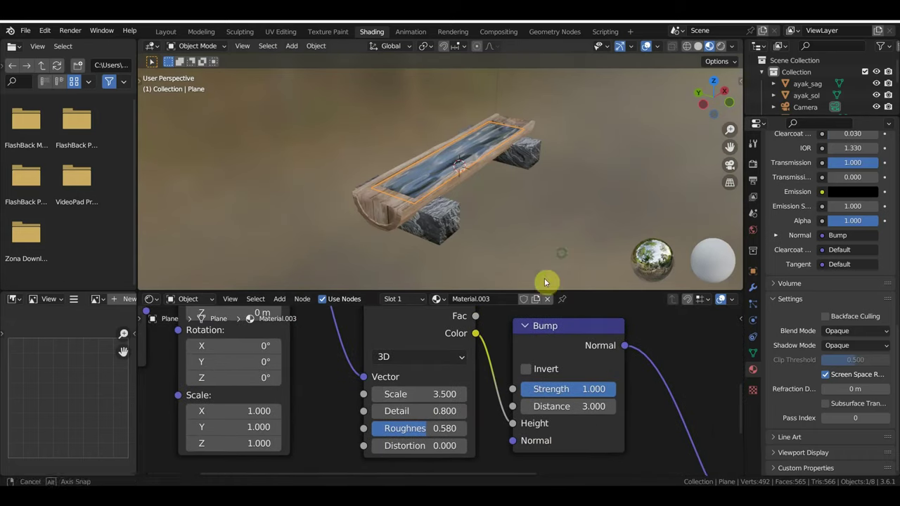
middle_click_drag(546, 284, 508, 87)
scroll(526, 152, "up", 3)
middle_click_drag(526, 152, 551, 147)
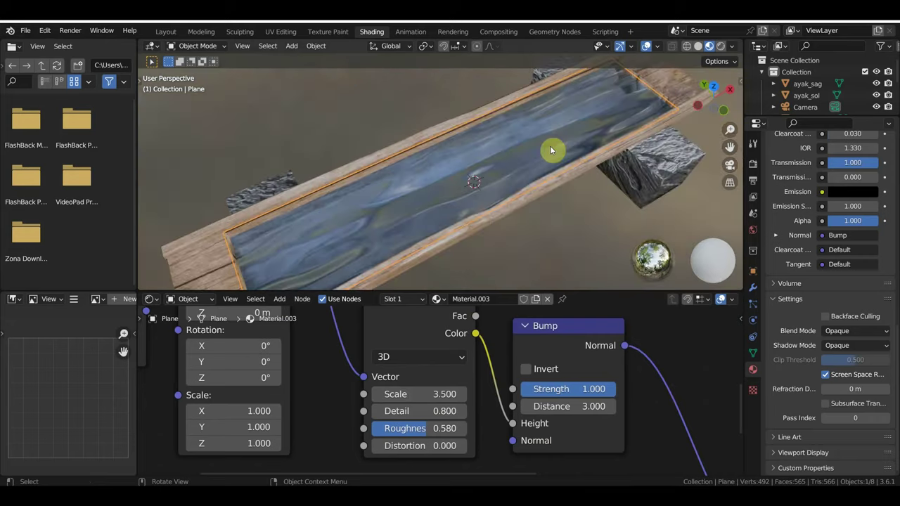
mouse_move(421, 428)
left_mouse_down()
mouse_move(373, 428)
mouse_move(397, 428)
mouse_move(414, 411)
mouse_move(464, 412)
mouse_move(402, 411)
mouse_move(409, 393)
mouse_move(432, 394)
mouse_move(367, 393)
mouse_move(479, 393)
mouse_move(407, 396)
left_mouse_up()
mouse_move(489, 253)
middle_mouse_down()
mouse_move(478, 242)
mouse_move(494, 202)
mouse_move(464, 202)
middle_mouse_up()
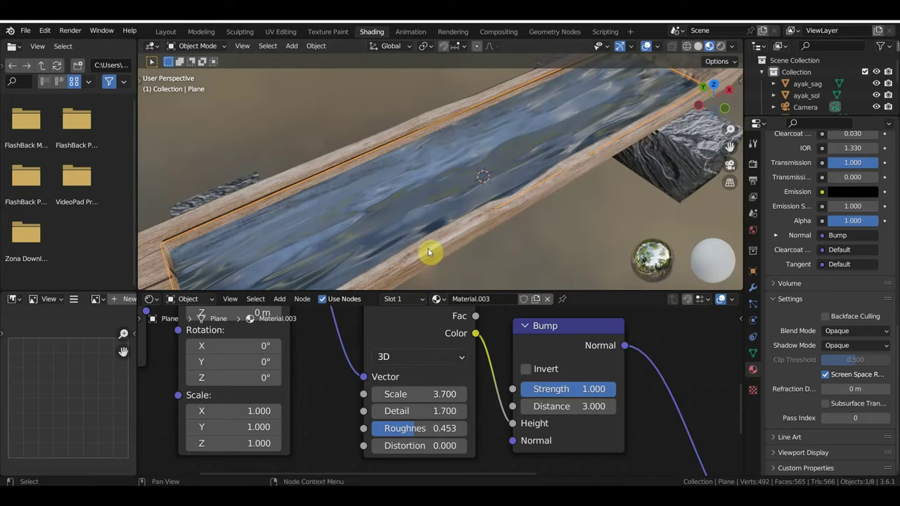
left_click_drag(423, 394, 414, 394)
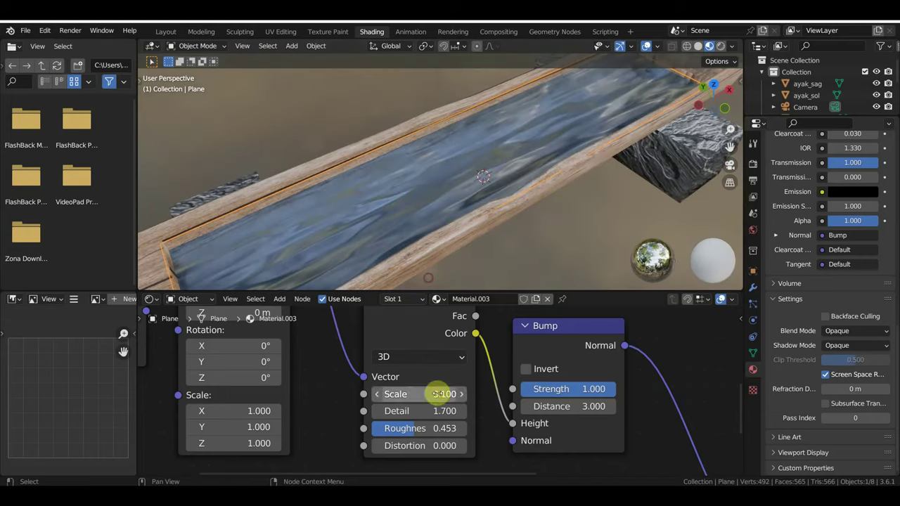
Set noise Distortion to 0.000 and Bump Distance to 1.700.
mouse_move(427, 447)
left_mouse_down()
mouse_move(466, 447)
mouse_move(421, 446)
left_mouse_up()
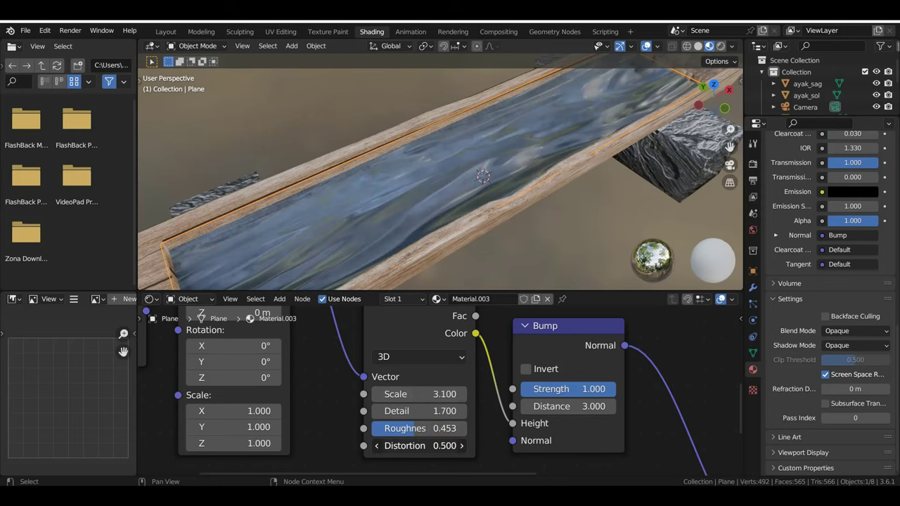
left_click_drag(422, 446, 411, 445)
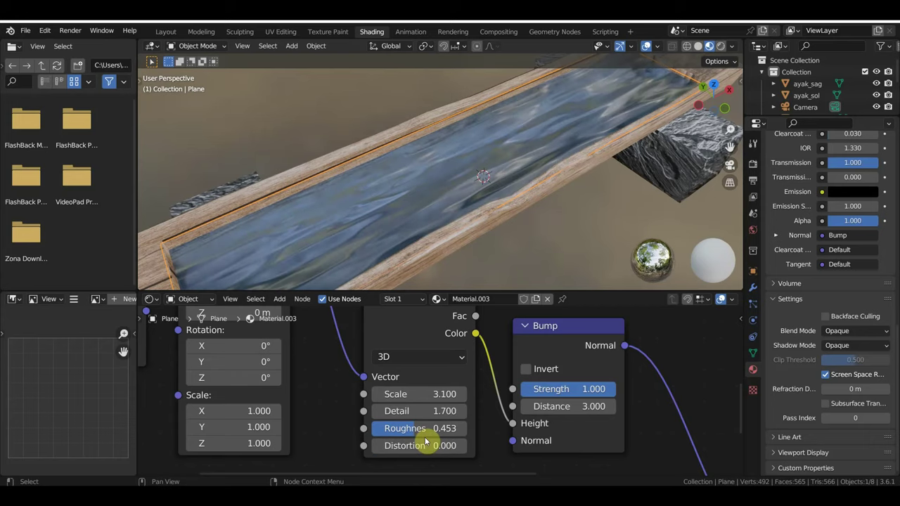
key("Return")
scroll(285, 413, "down", 1)
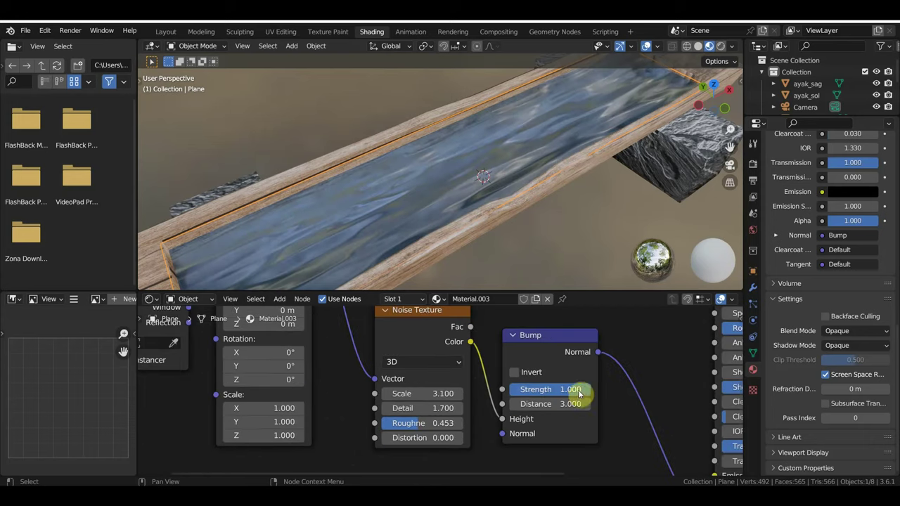
mouse_move(551, 390)
left_mouse_down()
mouse_move(528, 389)
mouse_move(569, 389)
mouse_move(551, 403)
mouse_move(569, 403)
left_mouse_up()
mouse_move(572, 288)
middle_mouse_down()
mouse_move(616, 213)
mouse_move(581, 216)
middle_mouse_up()
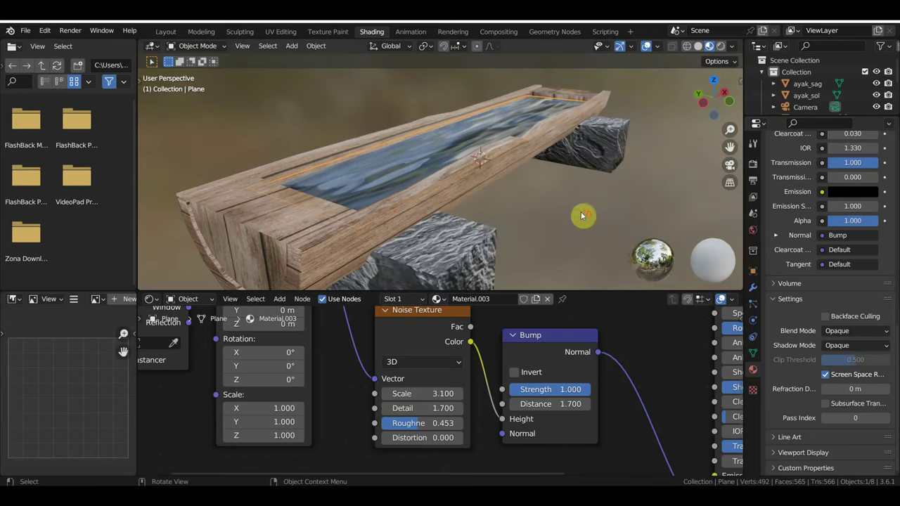
Split the 3D view and turn the lower area into a Timeline.
middle_click_drag(321, 328, 431, 405)
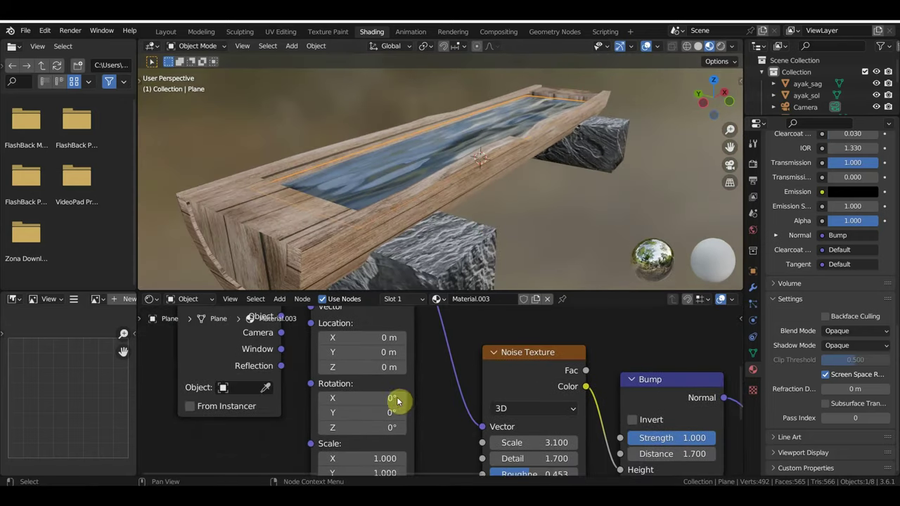
scroll(431, 405, "up", 5, "shift")
mouse_move(478, 169)
middle_mouse_down()
mouse_move(484, 145)
mouse_move(469, 188)
middle_mouse_up()
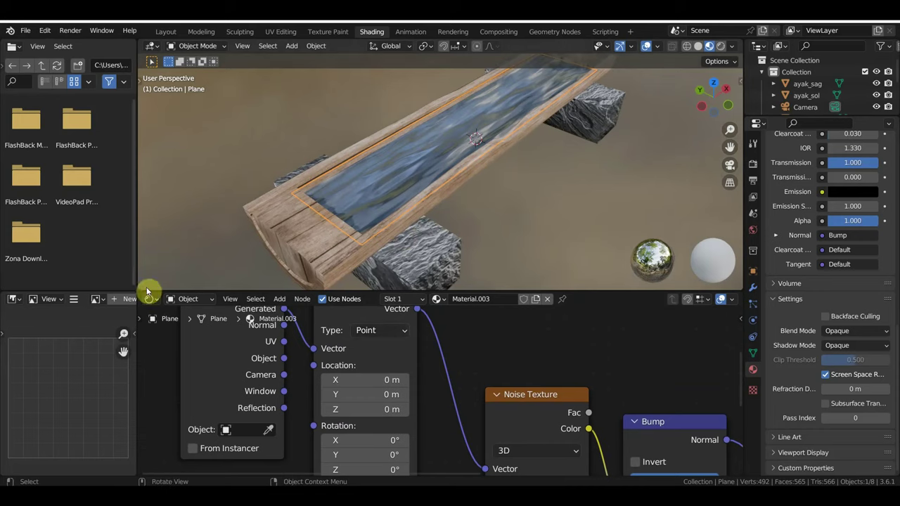
left_click_drag(141, 286, 167, 218)
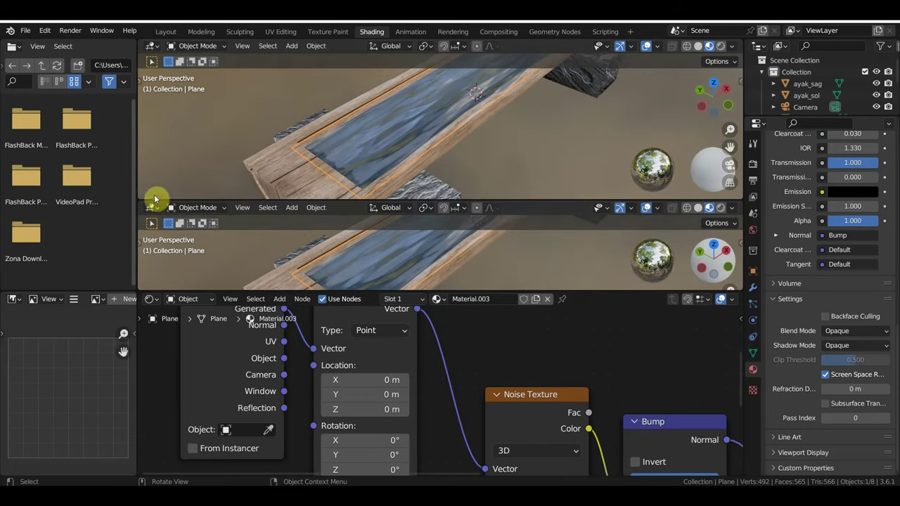
left_click(150, 208)
left_click(307, 253)
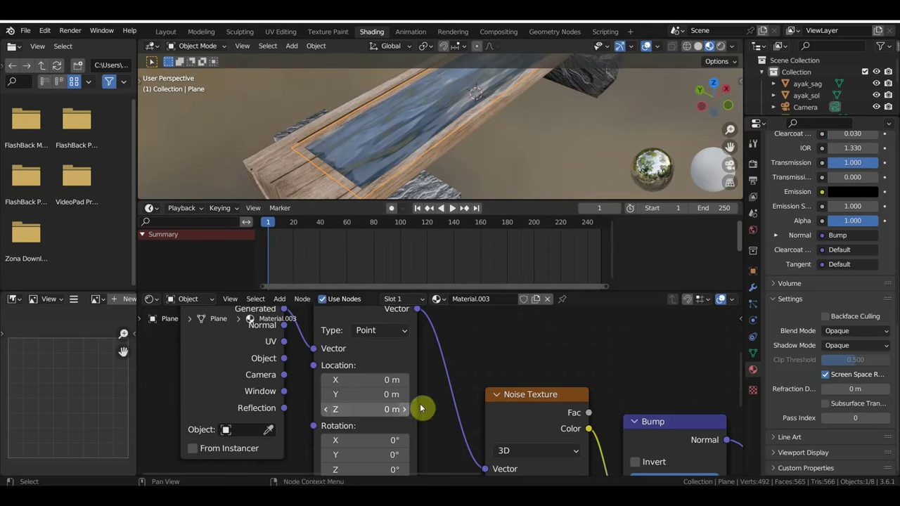
Keyframe the Mapping Location at frame 1 (Z 0 m) and again at frame 120.
mouse_move(527, 177)
middle_mouse_down("alt")
mouse_move(549, 163)
mouse_move(520, 142)
middle_mouse_up("alt")
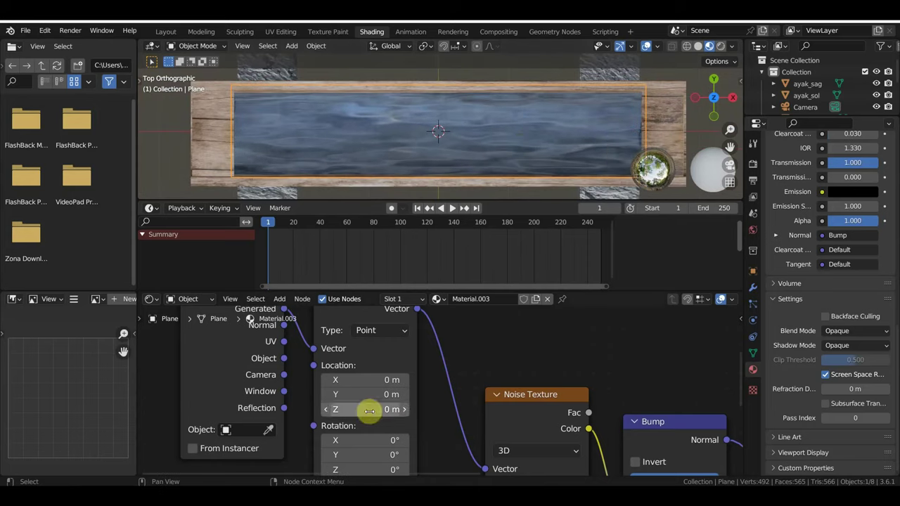
left_click_drag(362, 409, 362, 409)
key("Return")
mouse_move(385, 409)
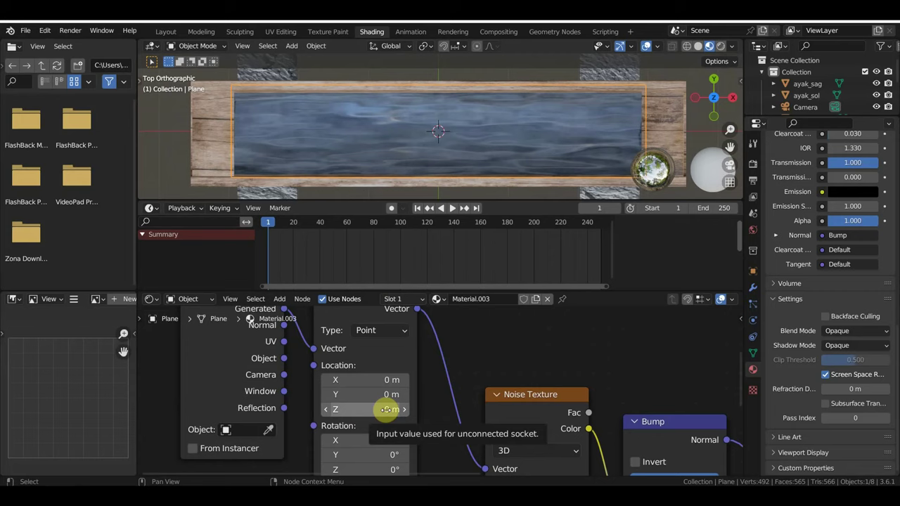
key("i")
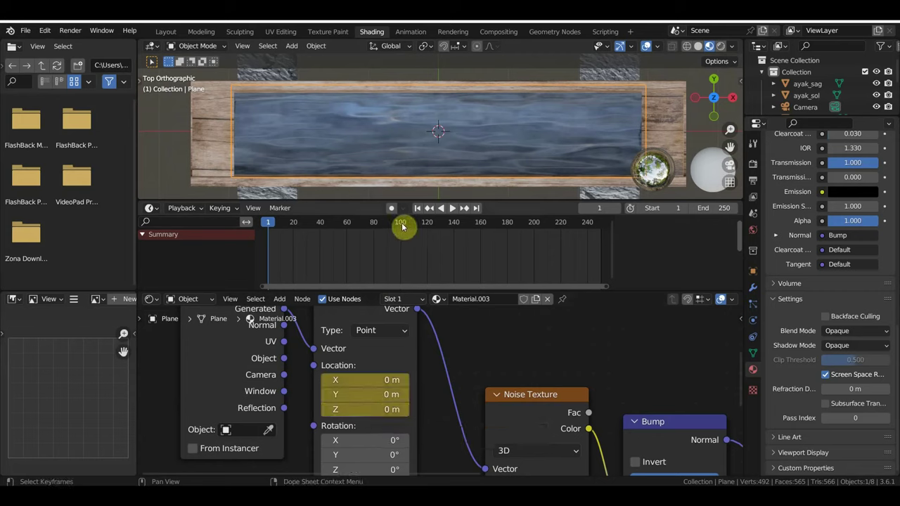
left_click(427, 225)
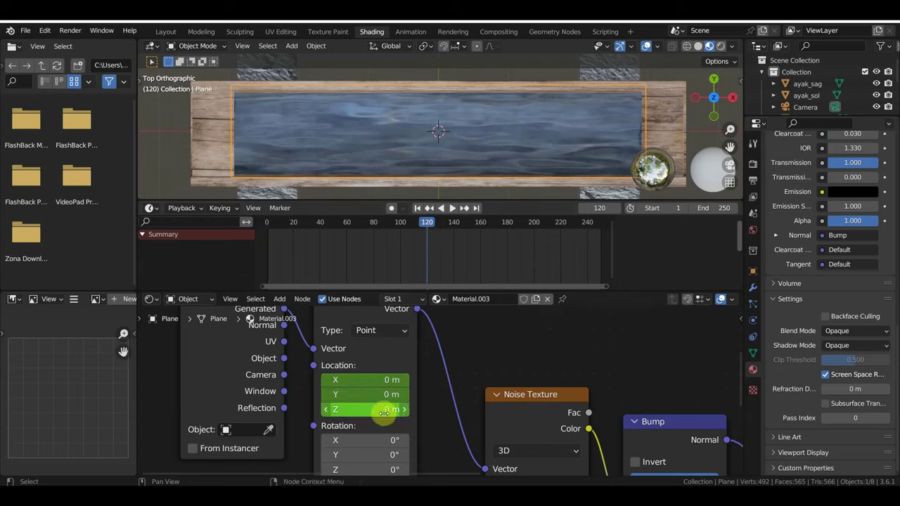
mouse_move(386, 409)
left_mouse_down()
mouse_move(422, 409)
mouse_move(372, 409)
left_mouse_up()
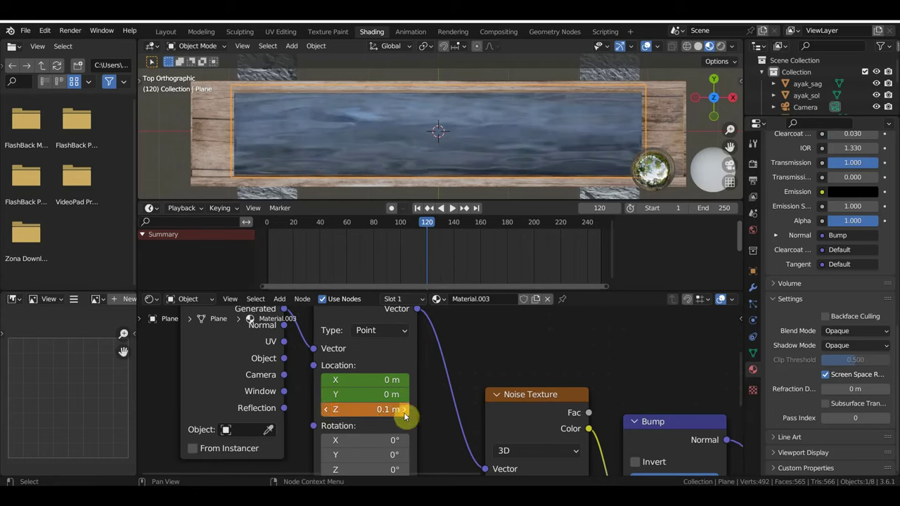
key("i")
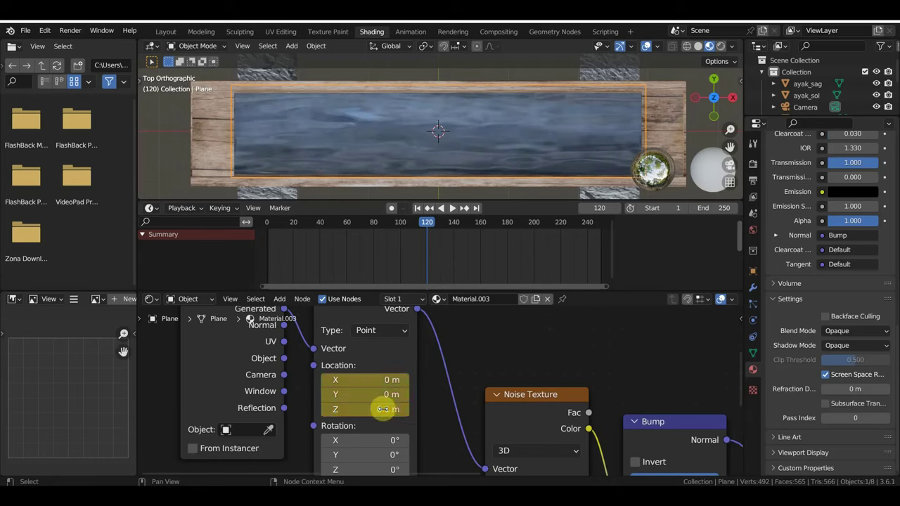
Keyframe Location Z at -0.1 m on frame 250 and play the animation.
left_click(601, 226)
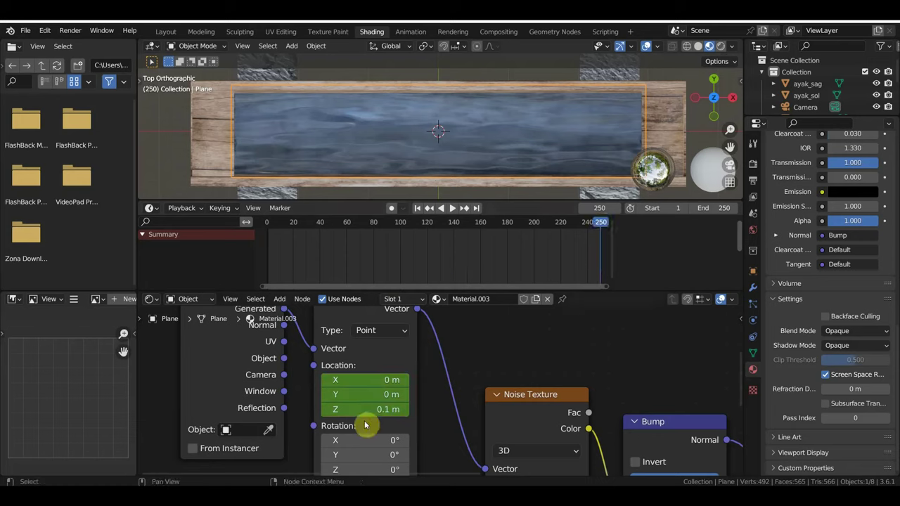
left_click_drag(373, 411, 325, 409)
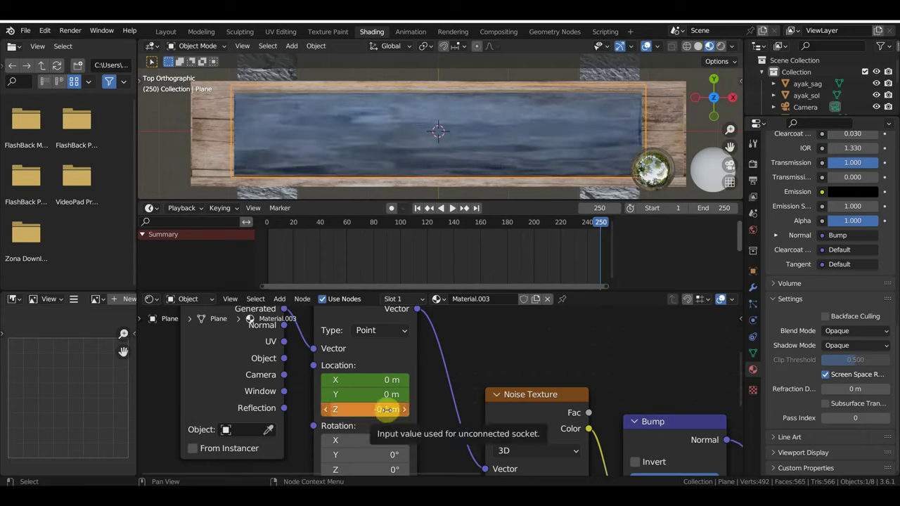
key("i")
key("space")
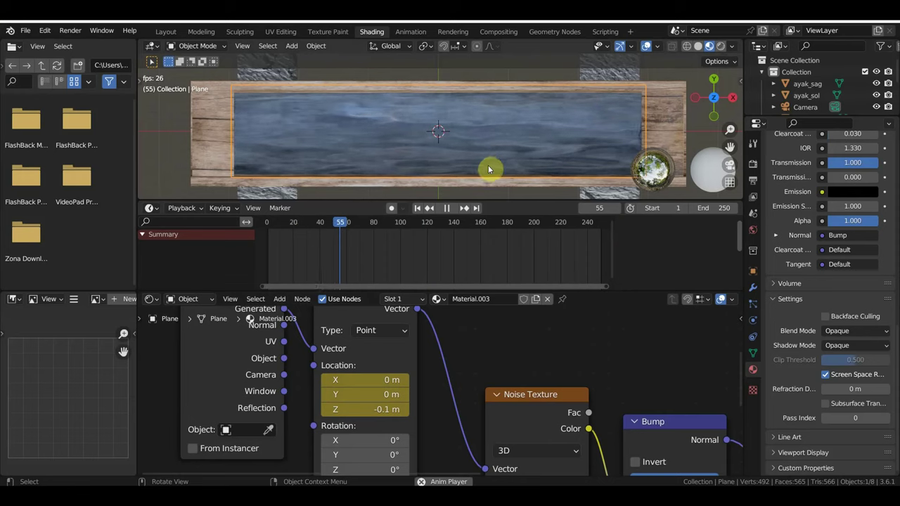
middle_click_drag(488, 168, 506, 145)
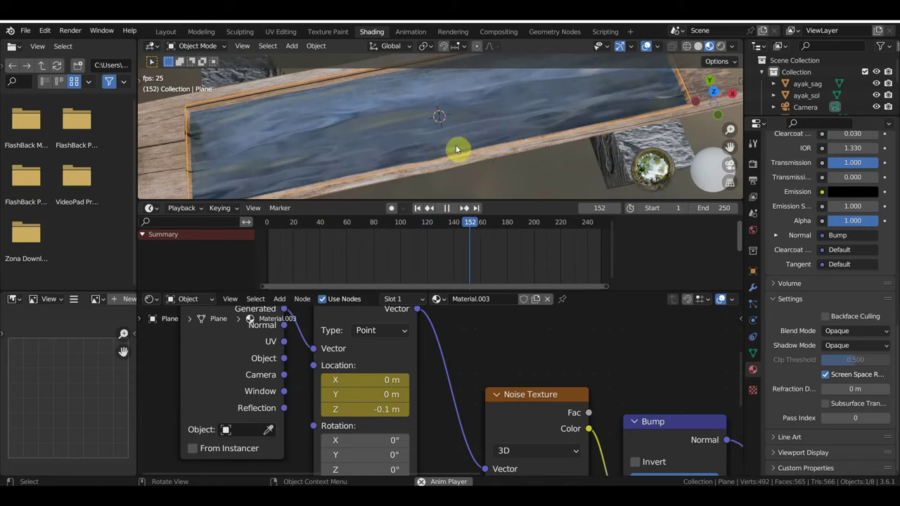
Stop the water animation at frame 230 while viewing the whole trough at an angle.
middle_click_drag(442, 157, 488, 150)
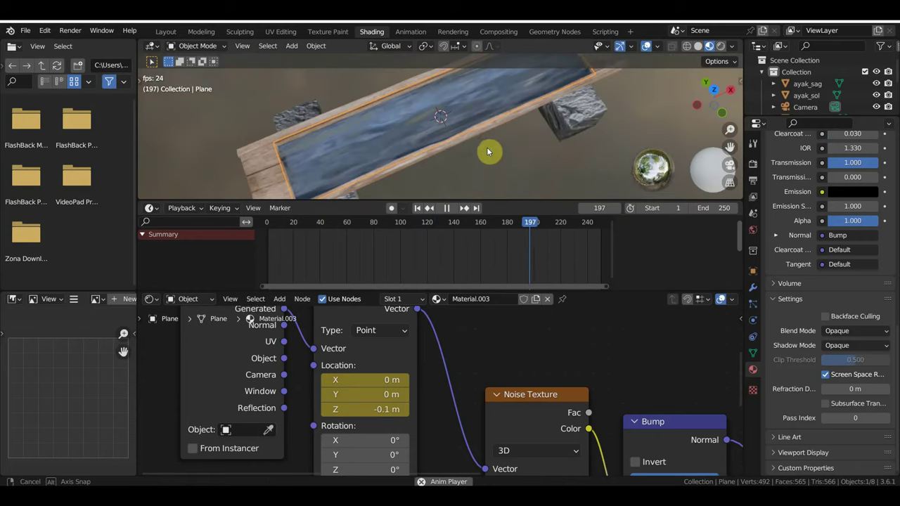
key("space")
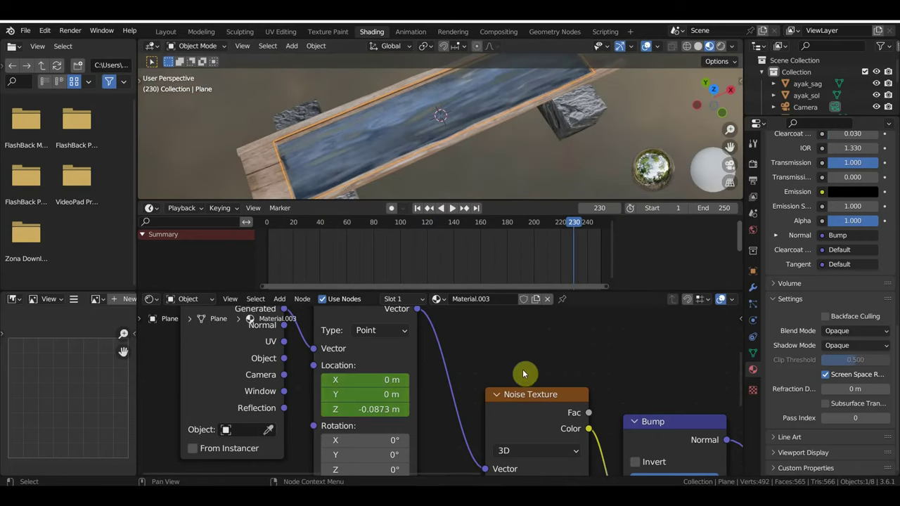
scroll(522, 371, "down", 2)
scroll(505, 347, "up", 2)
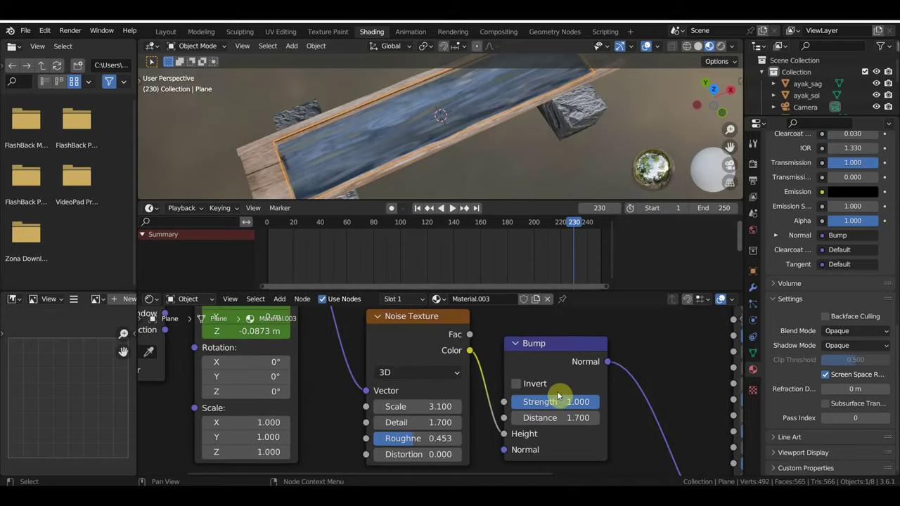
mouse_move(527, 150)
middle_mouse_down("shift")
mouse_move(532, 169)
mouse_move(524, 174)
middle_mouse_up("shift")
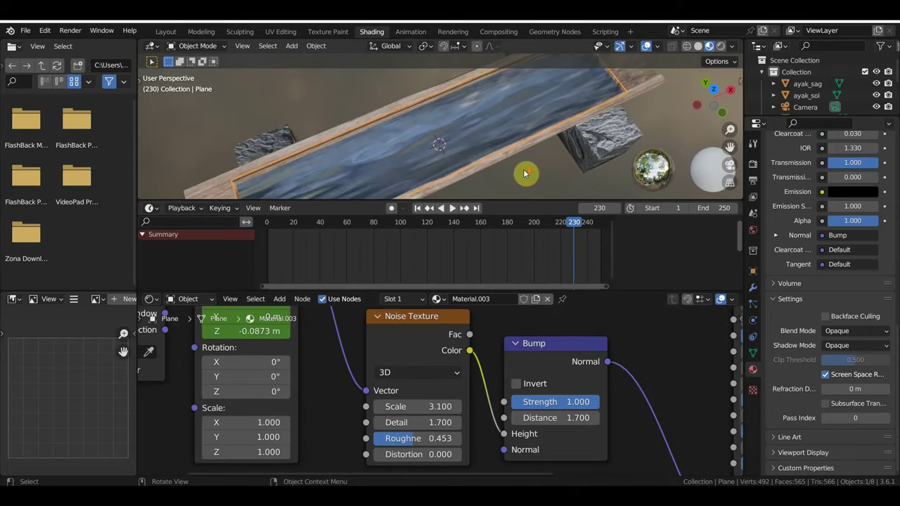
Compare the water with Screen Space Refraction off and on, then return to the Layout workspace.
left_click(826, 375)
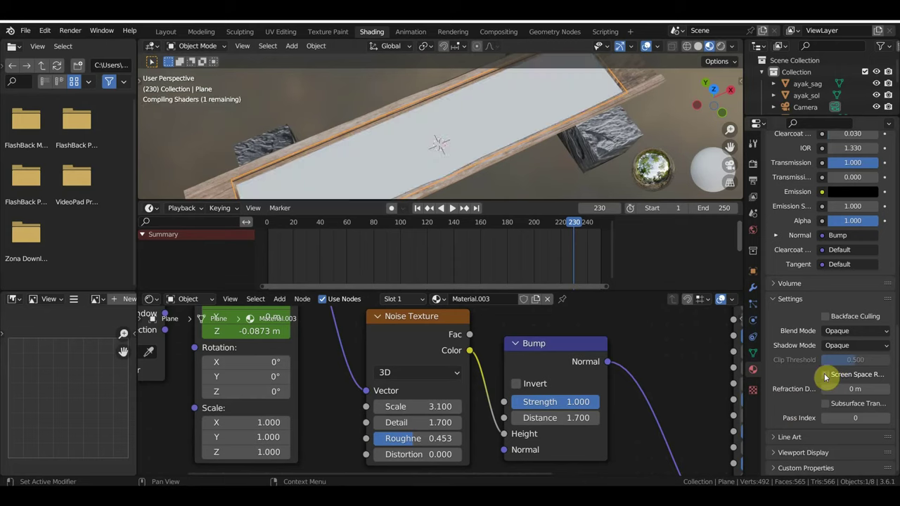
left_click(826, 376)
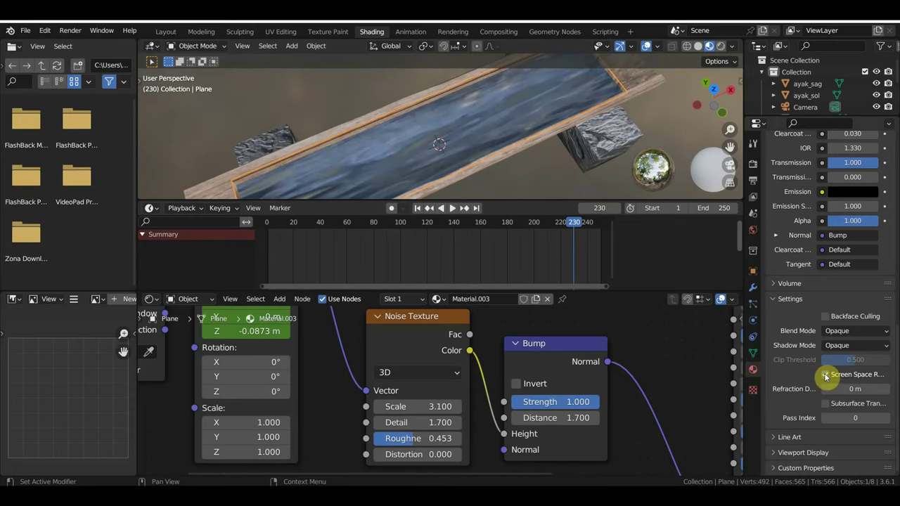
scroll(597, 150, "down", 5)
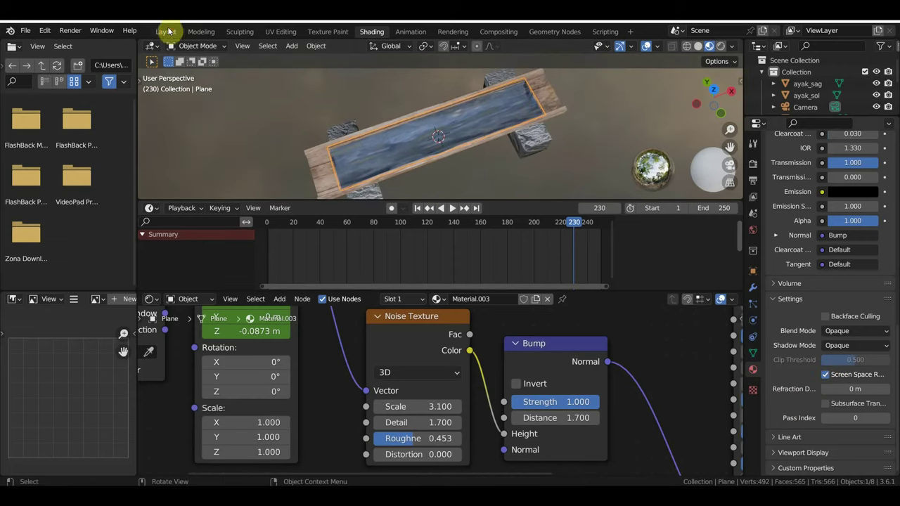
left_click(166, 32)
scroll(458, 251, "up", 3)
Add a UV sphere inside the trough and scale it down.
mouse_move(458, 250)
middle_mouse_down()
mouse_move(521, 272)
mouse_move(488, 263)
mouse_move(313, 279)
mouse_move(477, 281)
middle_mouse_up()
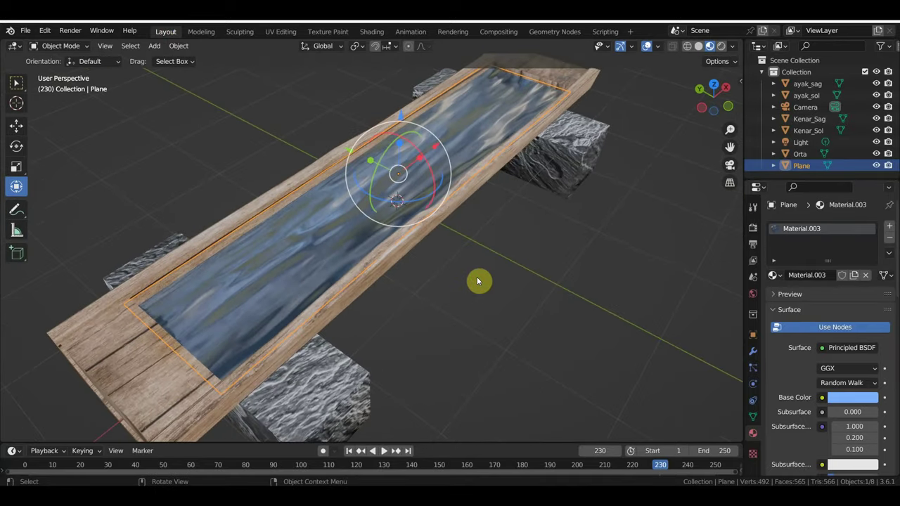
key("shift+a")
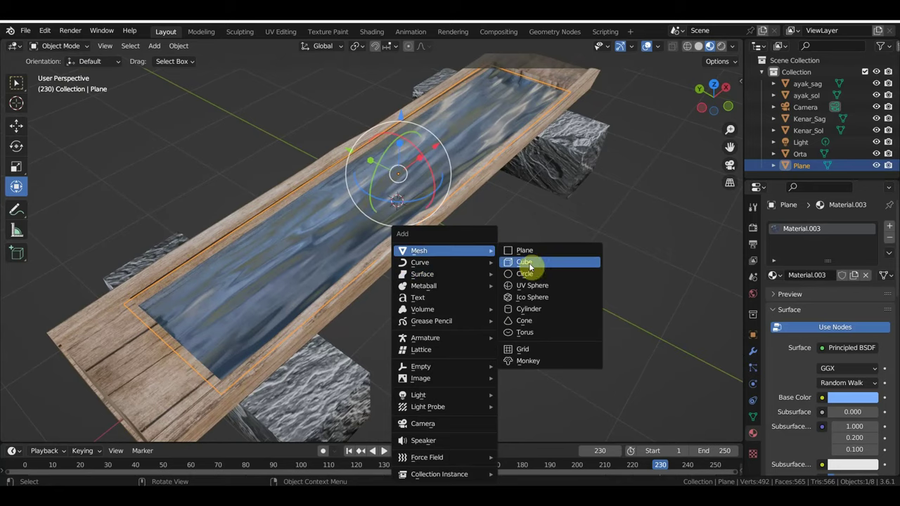
left_click(543, 288)
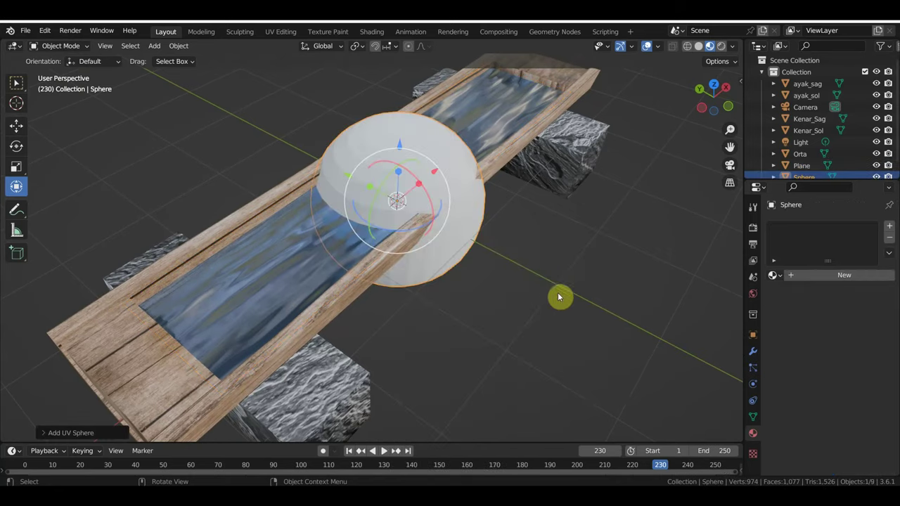
key("s")
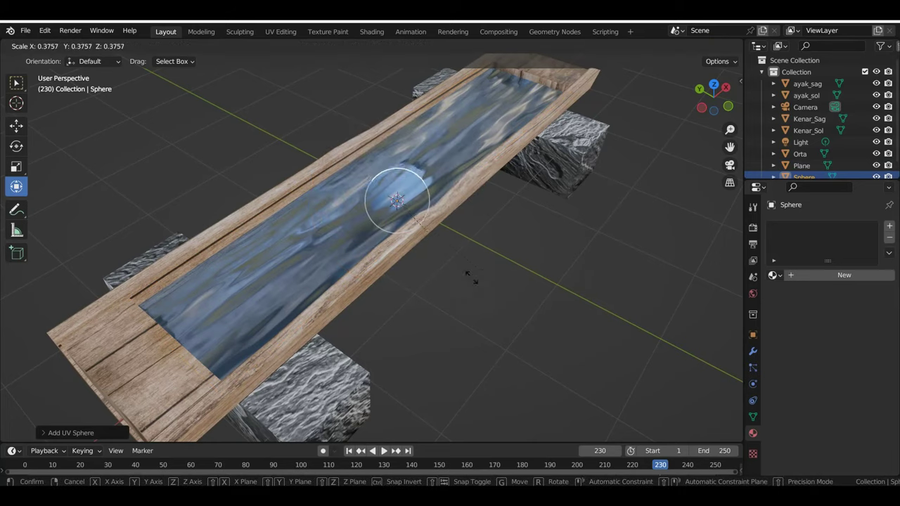
left_click(582, 305)
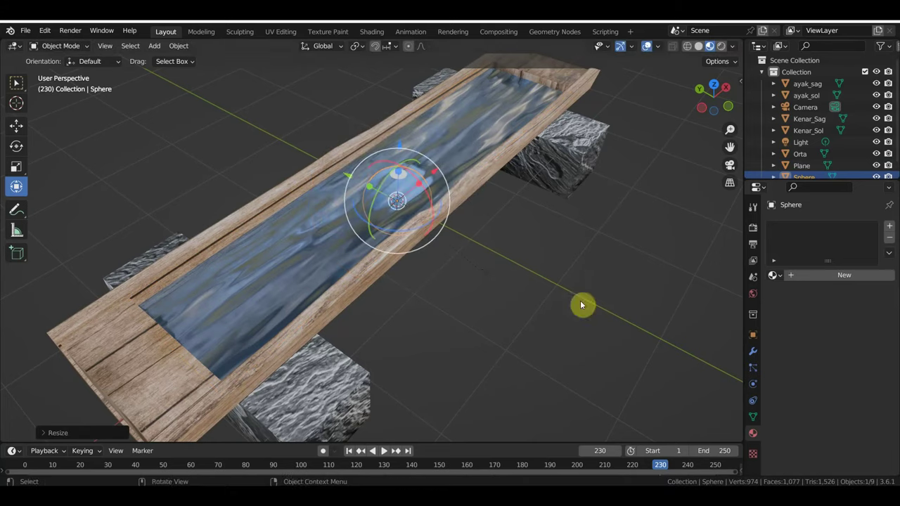
Give the sphere a new material with a red base colour and inspect it under the water.
left_click(830, 280)
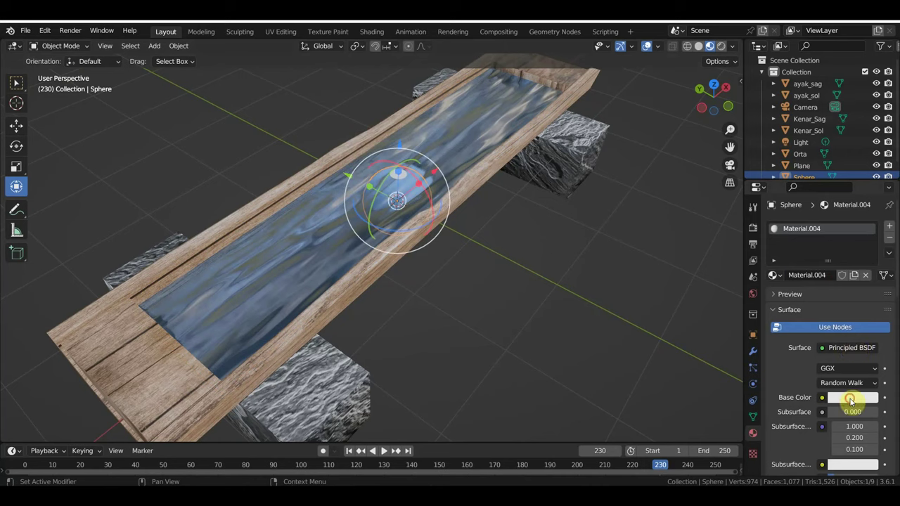
left_click(850, 397)
left_click(854, 246)
left_click(579, 319)
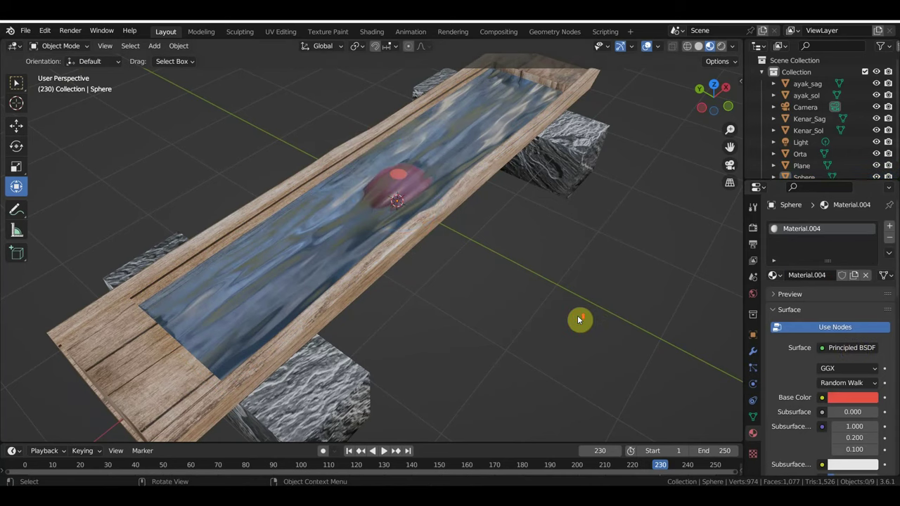
scroll(578, 320, "up", 3)
mouse_move(561, 342)
middle_mouse_down()
mouse_move(586, 365)
mouse_move(475, 349)
mouse_move(530, 329)
mouse_move(572, 291)
mouse_move(578, 271)
mouse_move(510, 297)
mouse_move(548, 299)
mouse_move(492, 317)
middle_mouse_up()
scroll(511, 296, "down", 3)
scroll(501, 296, "up", 2)
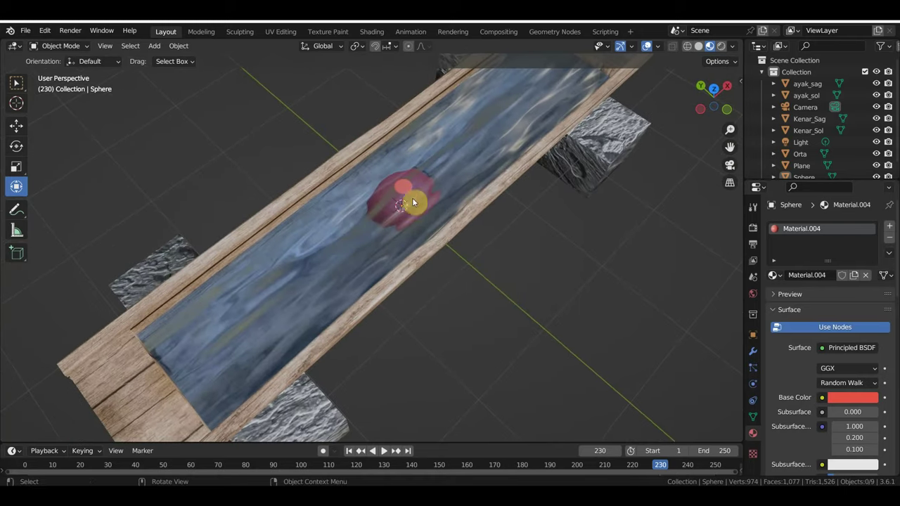
Select the red test sphere and delete it.
left_click(405, 187)
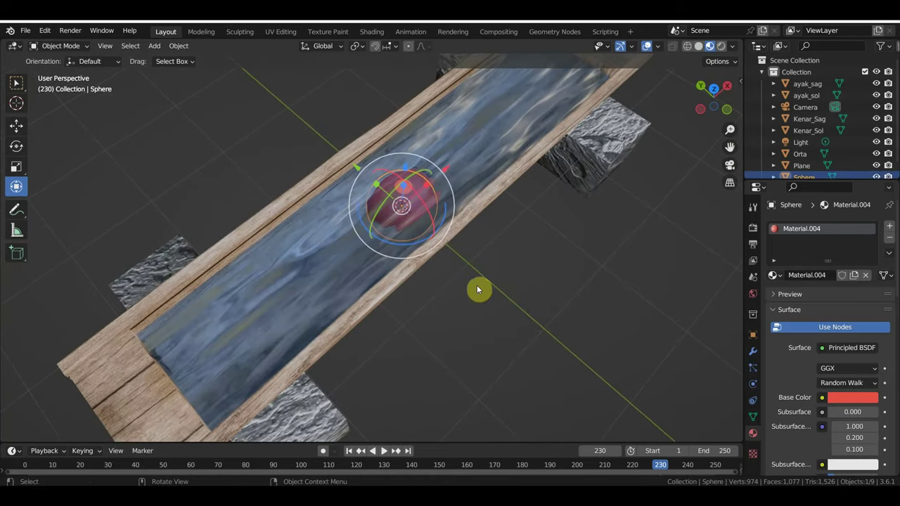
scroll(485, 291, "down", 3)
mouse_move(500, 305)
middle_mouse_down()
mouse_move(532, 264)
mouse_move(408, 255)
mouse_move(361, 315)
middle_mouse_up()
scroll(375, 267, "up", 2)
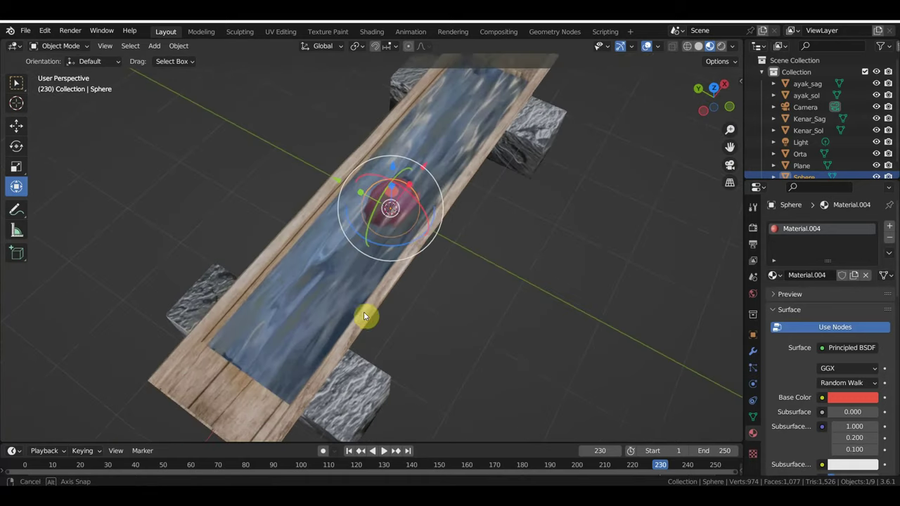
scroll(366, 304, "up", 2)
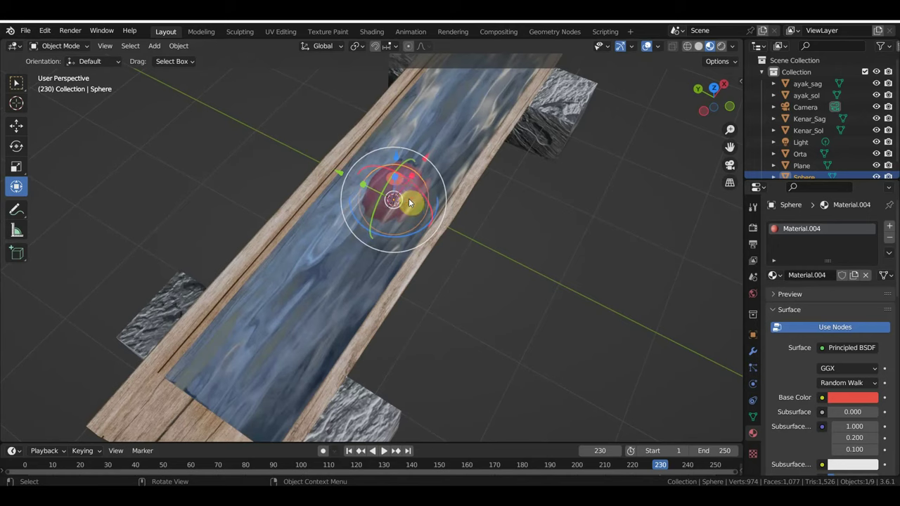
key("Delete")
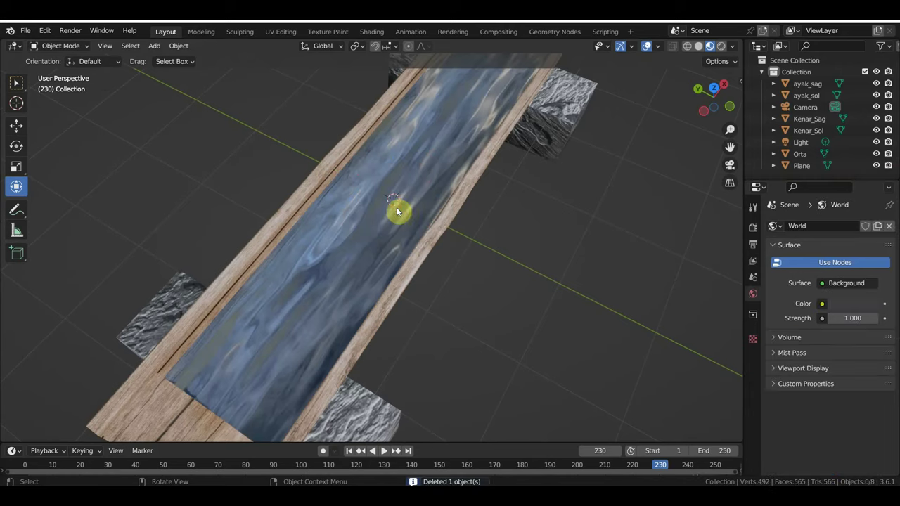
Select the water plane and lower its material Roughness.
left_click(398, 210)
middle_click_drag(399, 213, 417, 241)
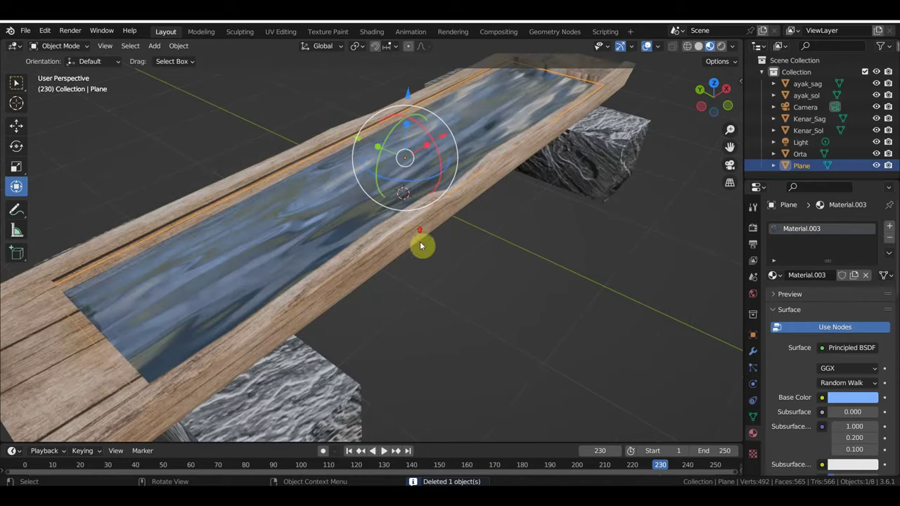
scroll(759, 422, "down", 3)
scroll(808, 428, "down", 4)
scroll(816, 430, "down", 3)
mouse_move(852, 289)
left_mouse_down()
mouse_move(841, 289)
mouse_move(871, 289)
left_mouse_up()
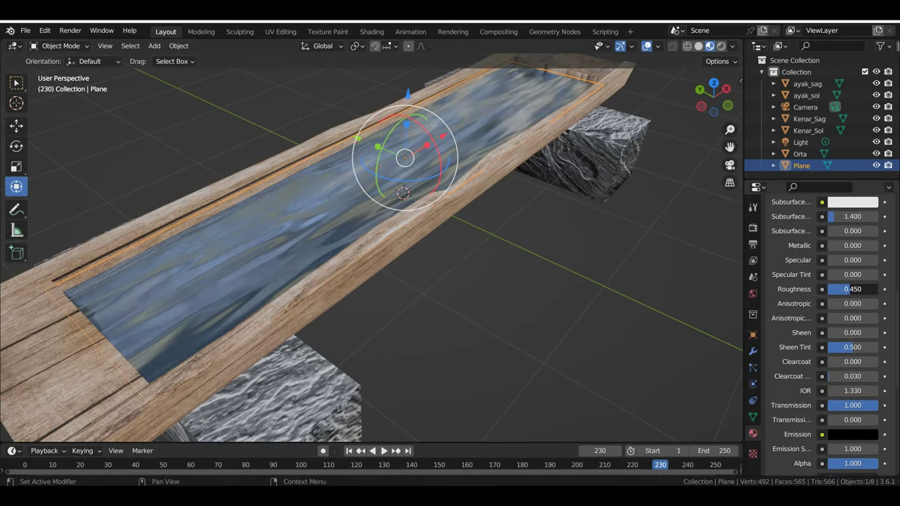
Compare the water with Screen Space Refraction off and on, keeping it on, then show the Render Properties.
mouse_move(630, 341)
middle_mouse_down()
mouse_move(645, 350)
mouse_move(634, 351)
mouse_move(630, 340)
middle_mouse_up()
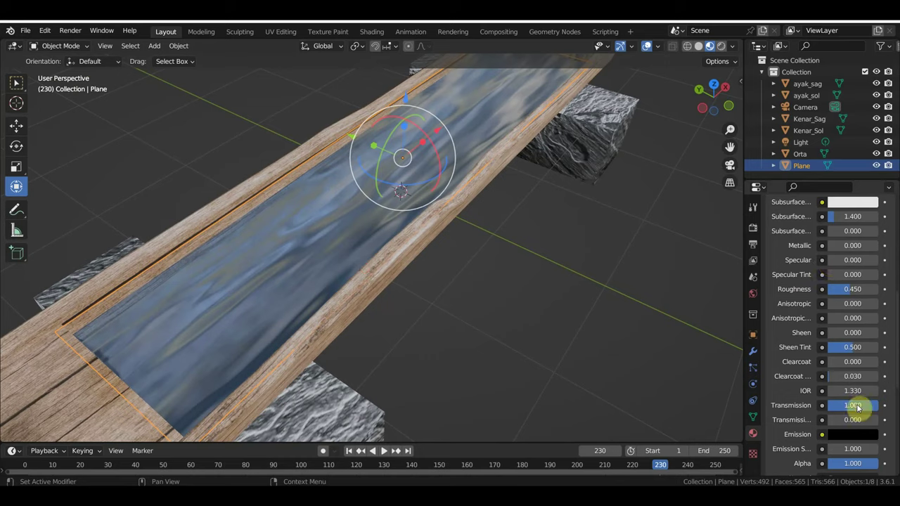
scroll(848, 394, "down", 5)
left_click(825, 430)
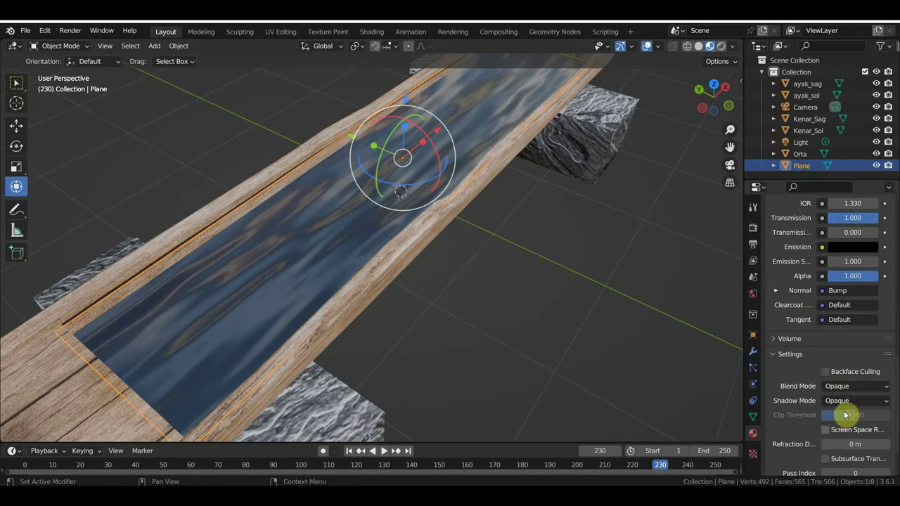
left_click(826, 430)
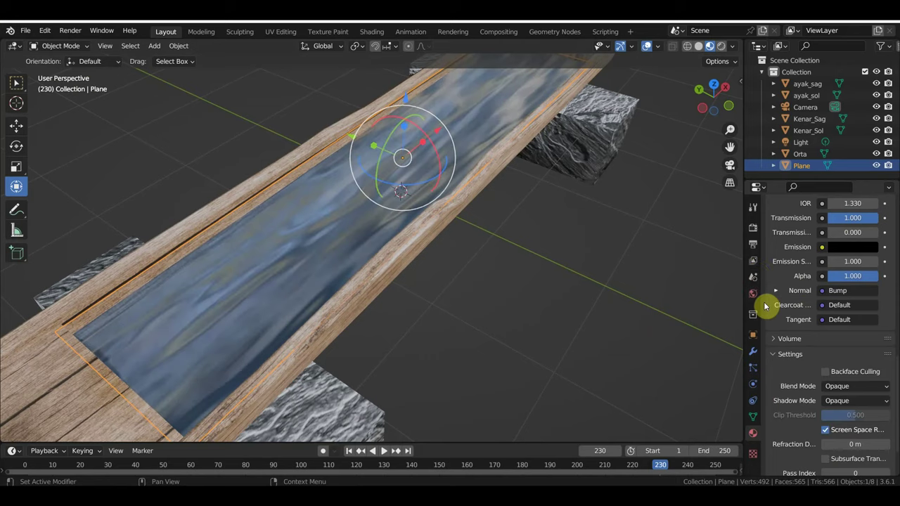
left_click(753, 227)
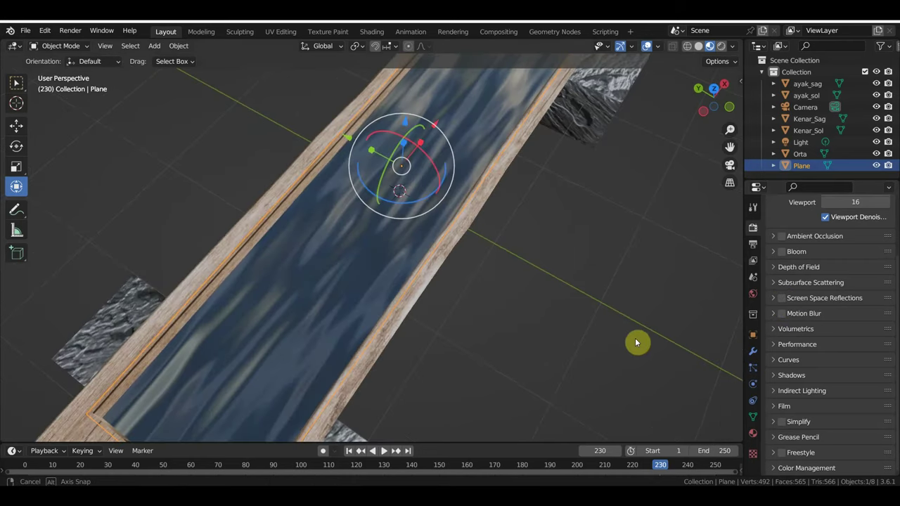
Preview the water animation, enable EEVEE Screen Space Reflections, and return to Material.003's settings.
key("space")
mouse_move(612, 317)
middle_mouse_down()
mouse_move(592, 316)
mouse_move(626, 345)
mouse_move(652, 338)
mouse_move(632, 340)
middle_mouse_up()
key("space")
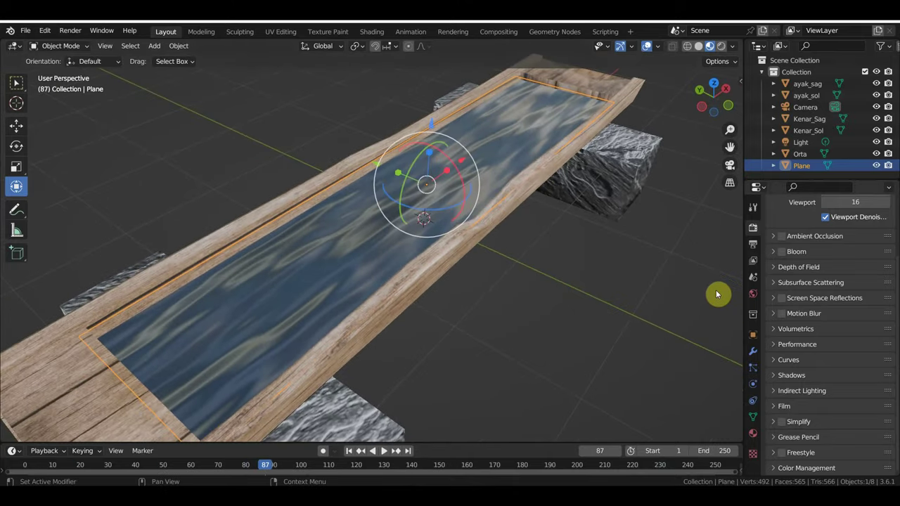
scroll(796, 268, "up", 1)
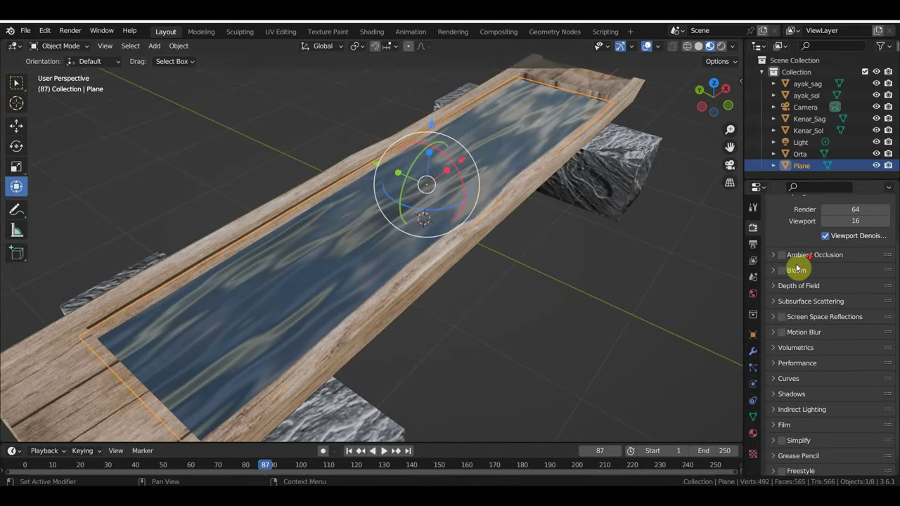
left_click(781, 317)
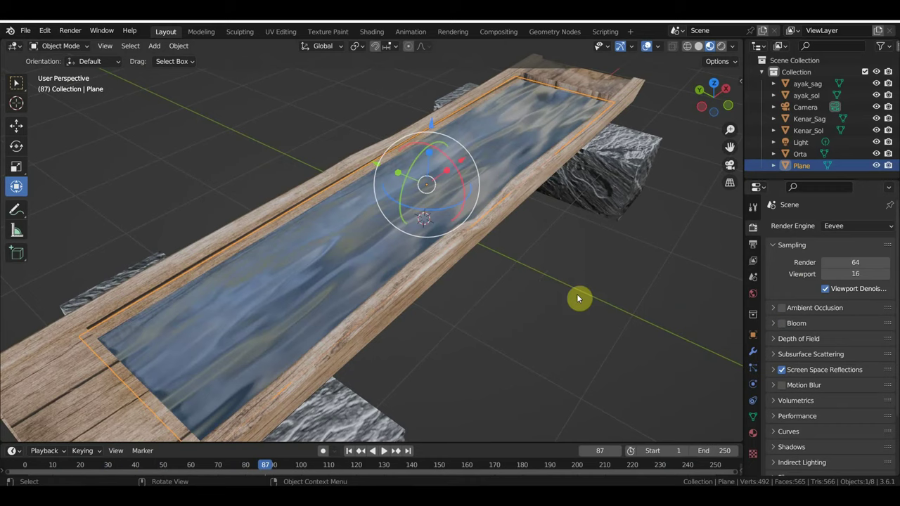
left_click(753, 433)
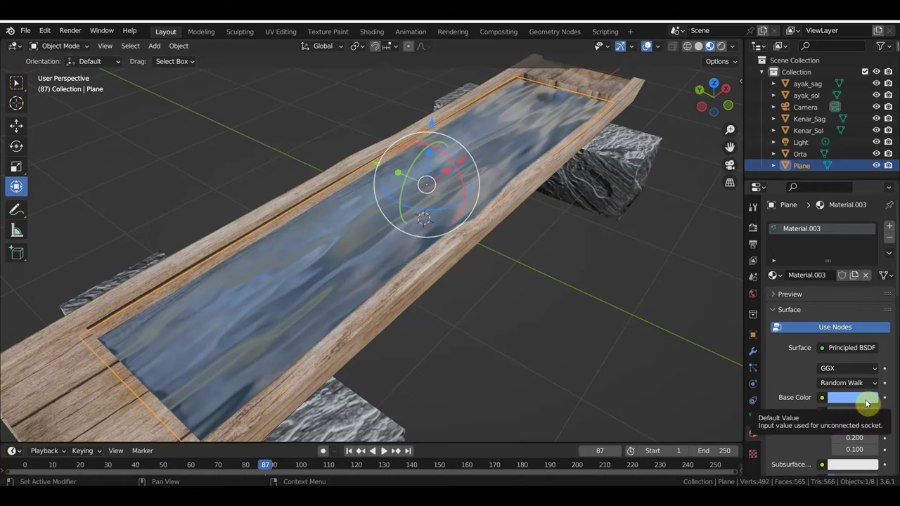
Raise the water material's Roughness to 0.633.
scroll(866, 402, "down", 1)
scroll(866, 406, "down", 2)
scroll(867, 410, "down", 8)
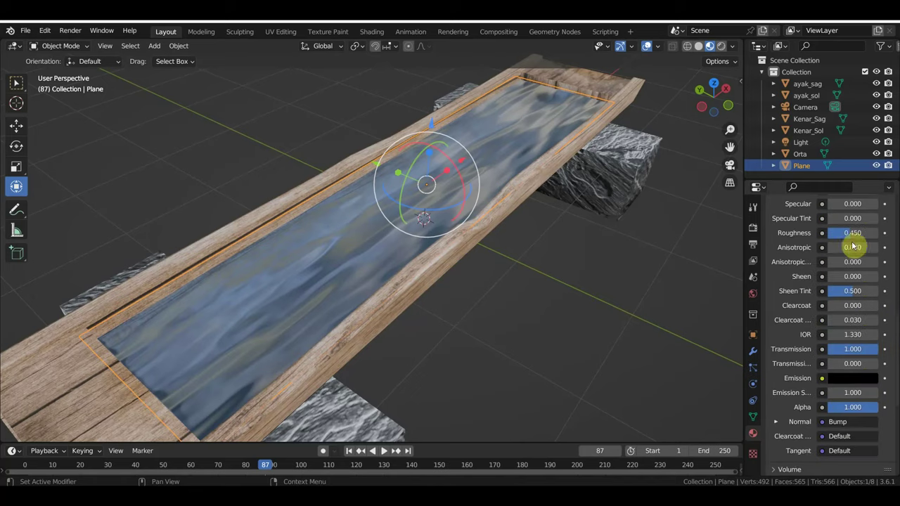
left_click_drag(845, 233, 858, 233)
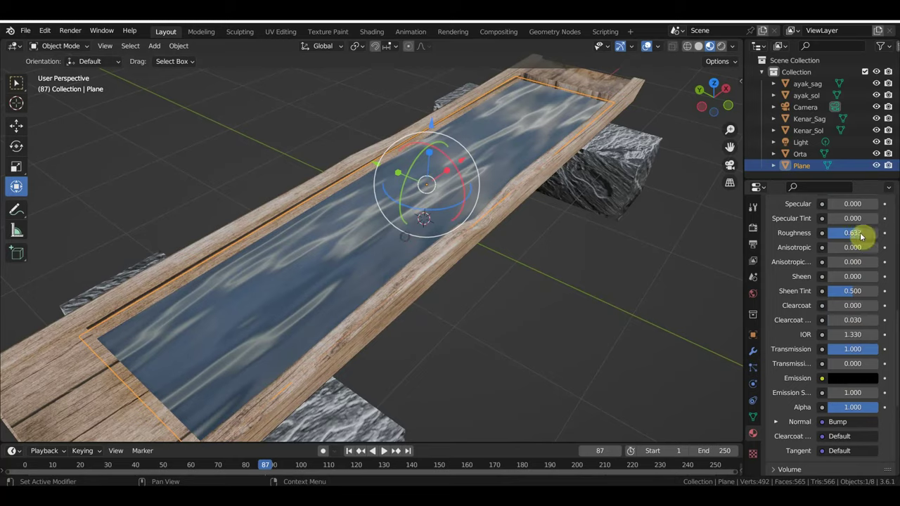
mouse_move(541, 335)
middle_mouse_down()
mouse_move(542, 354)
mouse_move(541, 343)
middle_mouse_up()
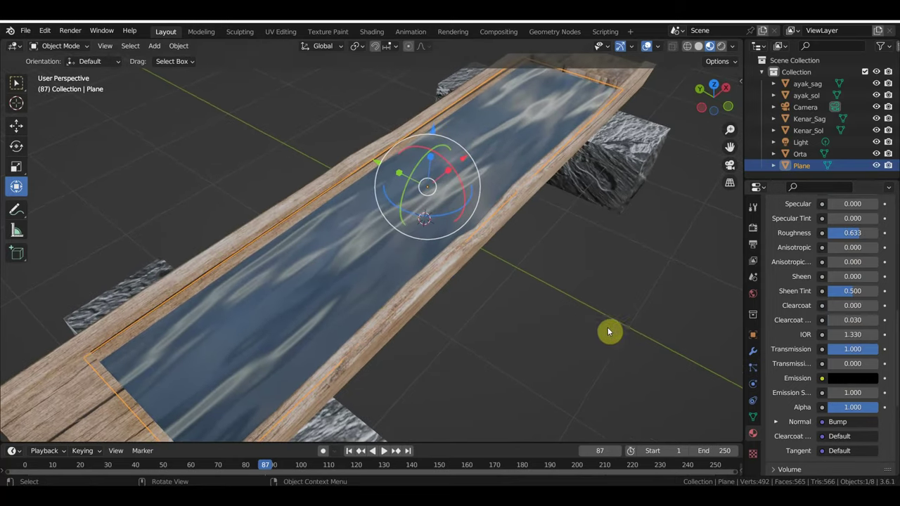
Test a lower Transmission, restore it to 1.000, and switch to the Shading workspace.
left_click_drag(854, 356, 815, 356)
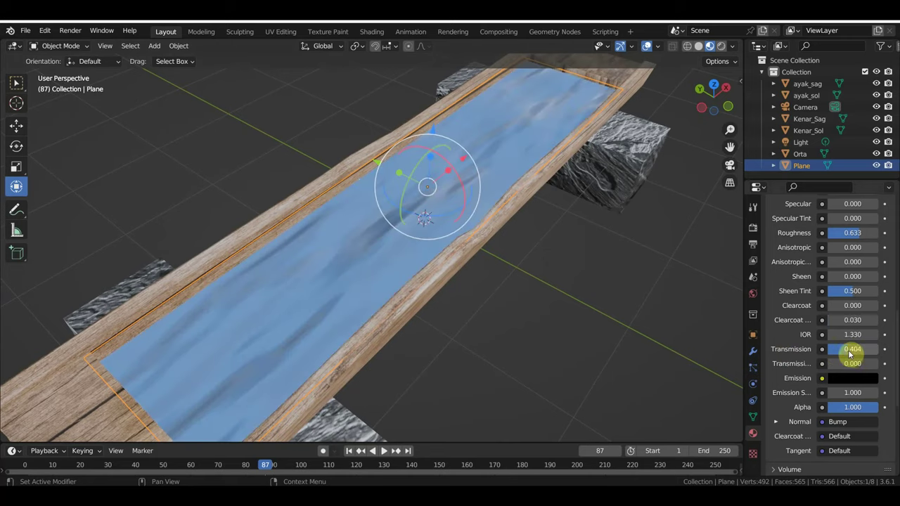
left_click_drag(850, 350, 879, 351)
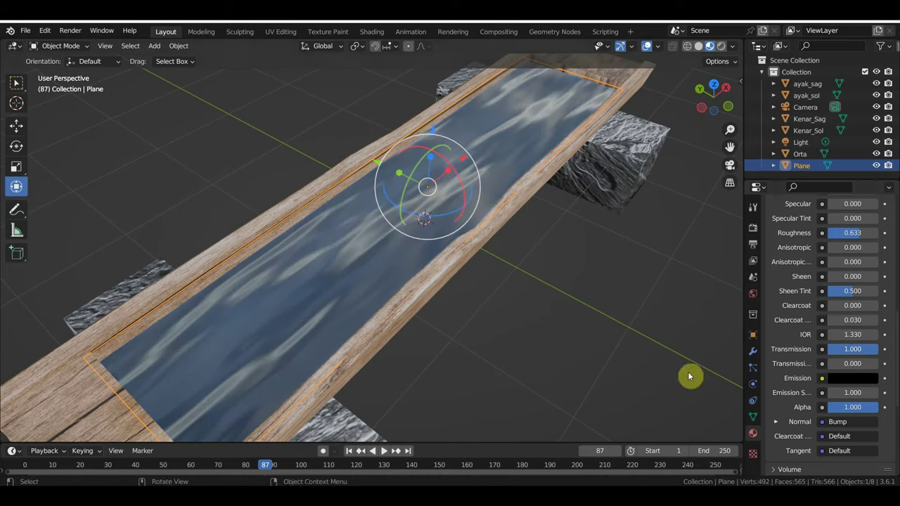
left_click(372, 32)
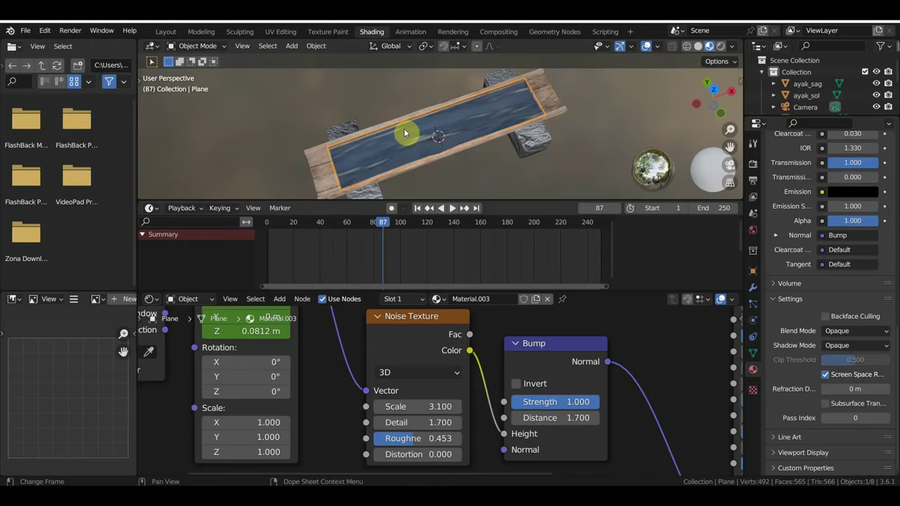
Set the Noise Texture to Scale 2.900, Detail 2.000 and Roughness 0.400.
middle_click_drag(414, 392, 458, 401)
scroll(458, 404, "up", 3)
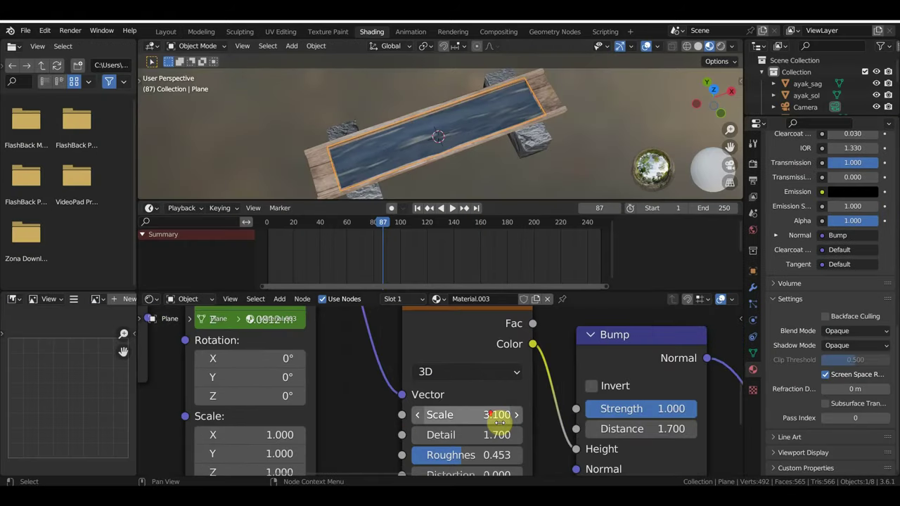
left_click(516, 414)
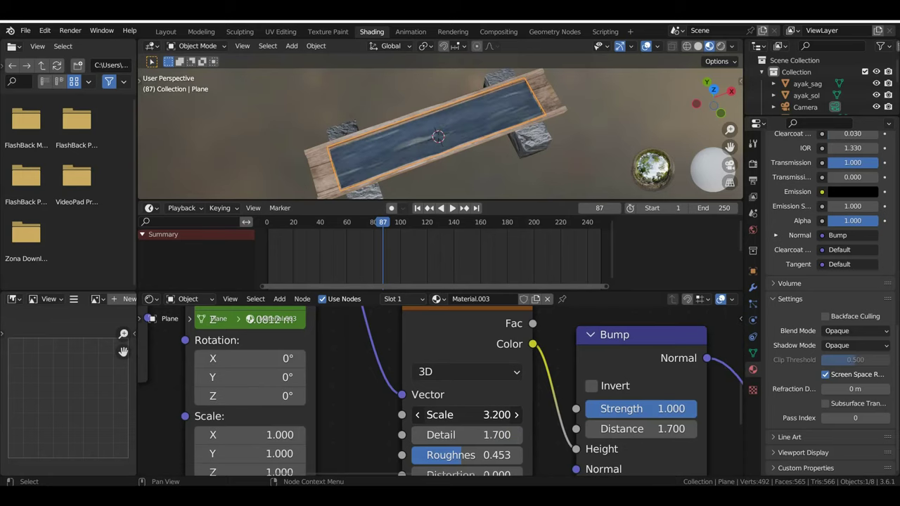
left_click(516, 414)
left_click_drag(464, 414, 436, 415)
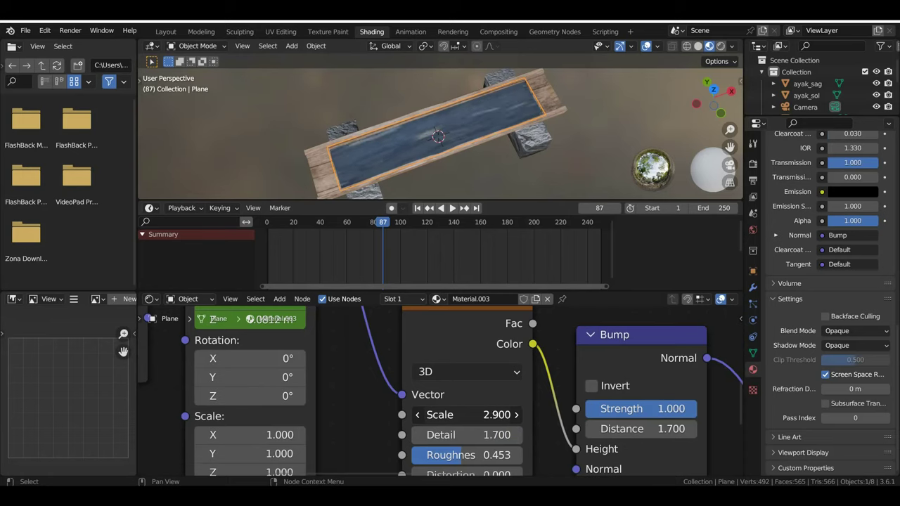
mouse_move(356, 420)
middle_mouse_down()
mouse_move(507, 470)
mouse_move(353, 416)
mouse_move(301, 356)
middle_mouse_up()
mouse_move(427, 393)
left_mouse_down()
mouse_move(420, 394)
mouse_move(455, 394)
left_mouse_up()
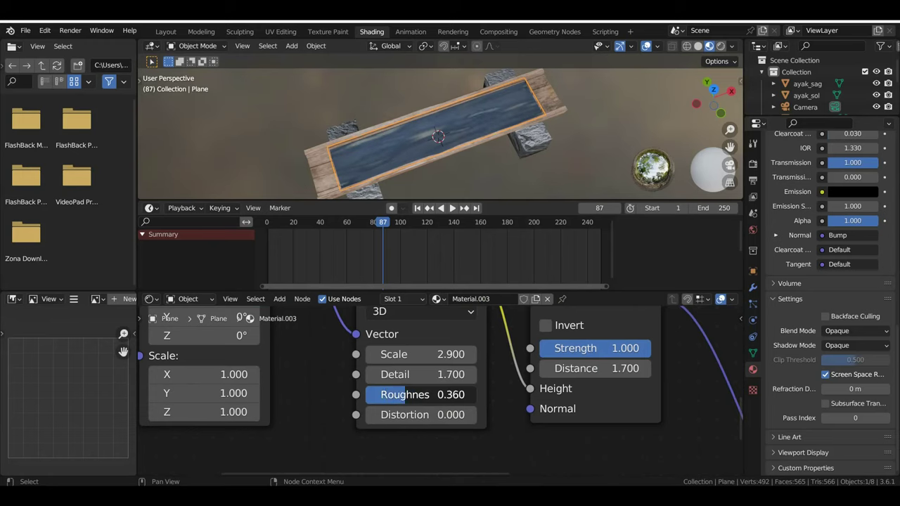
left_click_drag(421, 394, 443, 374)
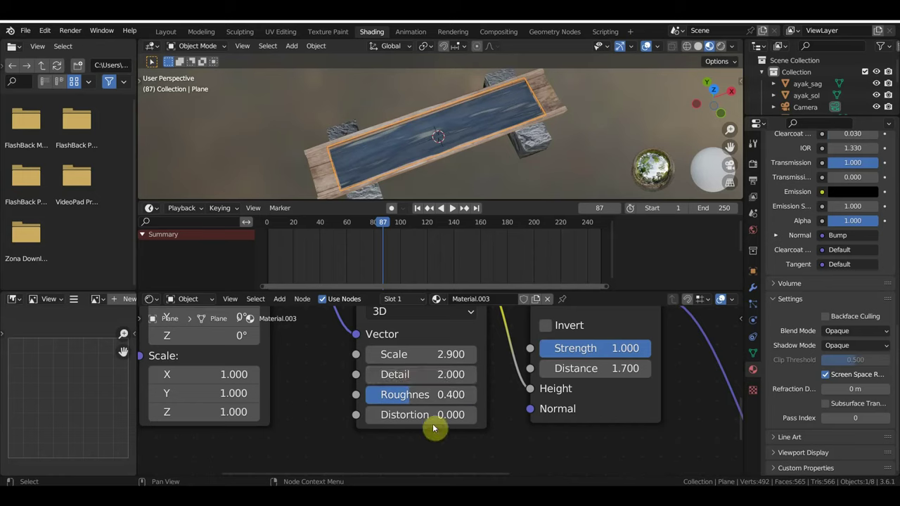
Set Bump Distance to 3.100, try Invert on and off, and weaken Strength to 0.393.
mouse_move(625, 368)
left_mouse_down()
mouse_move(614, 368)
mouse_move(629, 368)
left_mouse_up()
type("1.400")
mouse_move(597, 190)
middle_mouse_down()
mouse_move(587, 153)
mouse_move(612, 147)
middle_mouse_up()
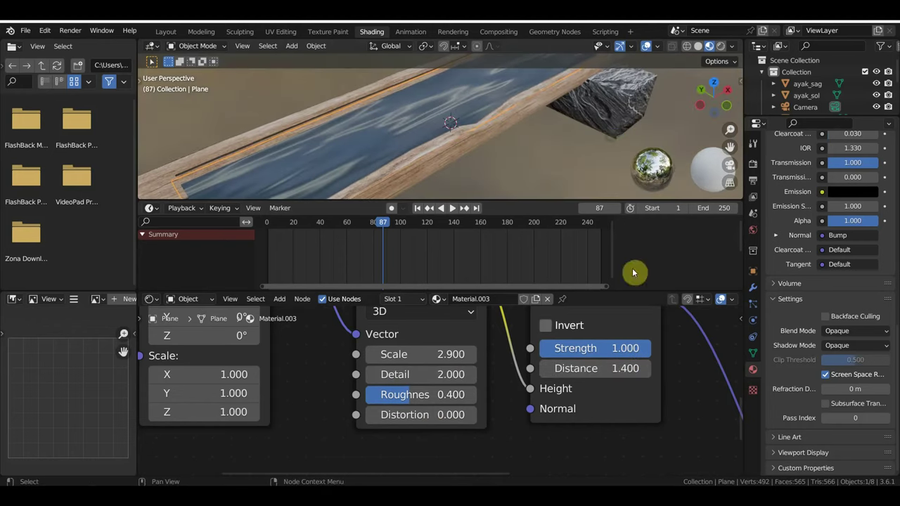
left_click_drag(606, 368, 702, 368)
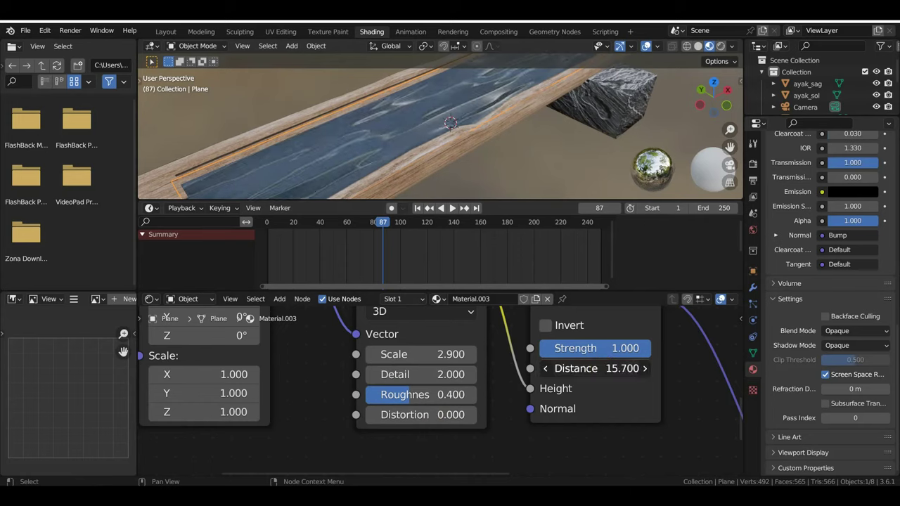
left_click_drag(625, 368, 597, 369)
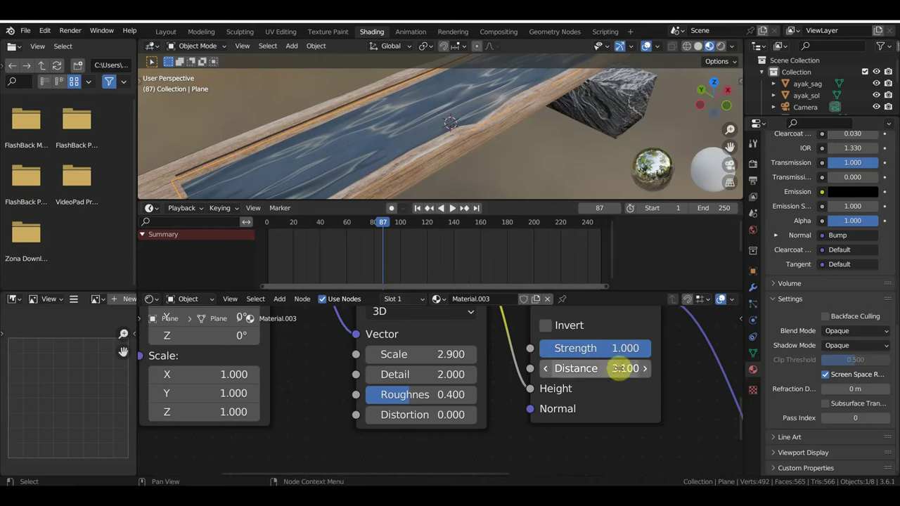
left_click(547, 327)
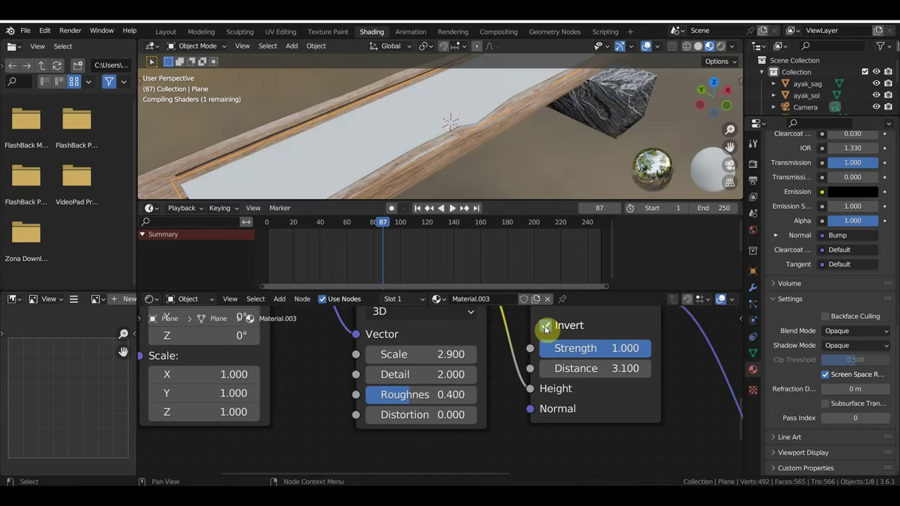
left_click(546, 326)
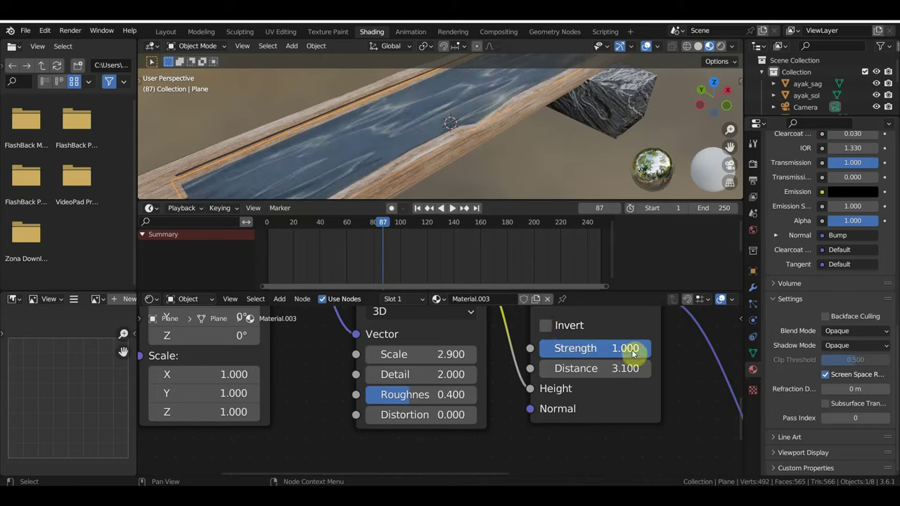
mouse_move(604, 348)
left_mouse_down()
mouse_move(558, 348)
mouse_move(612, 345)
left_mouse_up()
Set the Bump Strength to 0.607 and the Principled Roughness to 0.651.
scroll(668, 408, "down", 2)
mouse_move(668, 408)
middle_mouse_down()
mouse_move(586, 446)
mouse_move(433, 393)
middle_mouse_up()
scroll(476, 405, "up", 3, "shift")
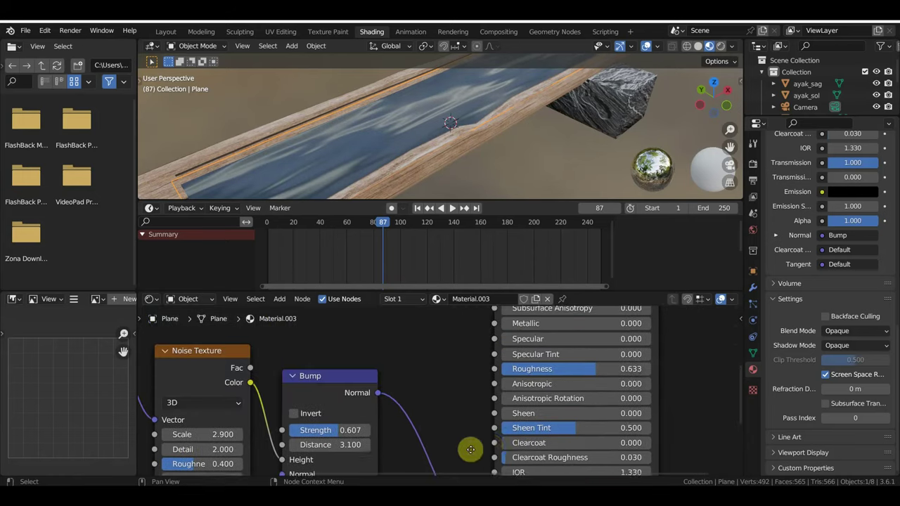
mouse_move(594, 374)
left_mouse_down()
mouse_move(563, 374)
mouse_move(626, 369)
left_mouse_up()
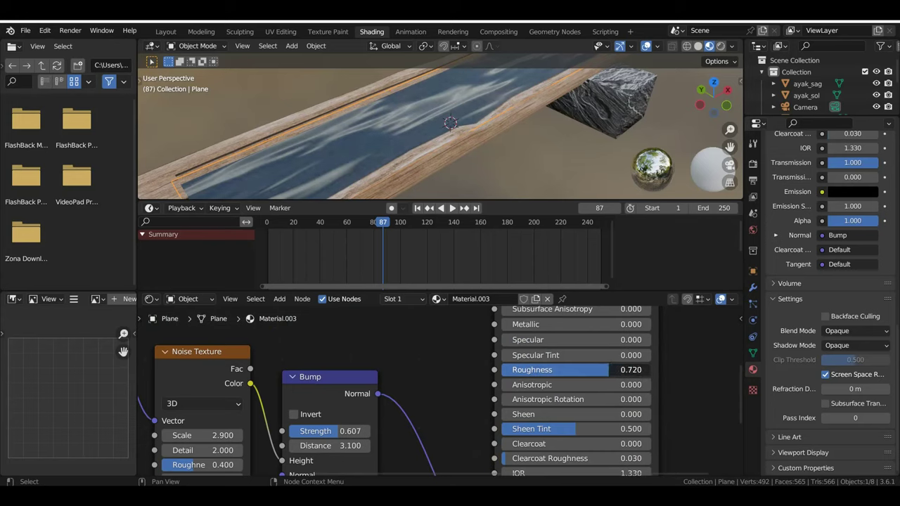
left_click_drag(605, 370, 594, 370)
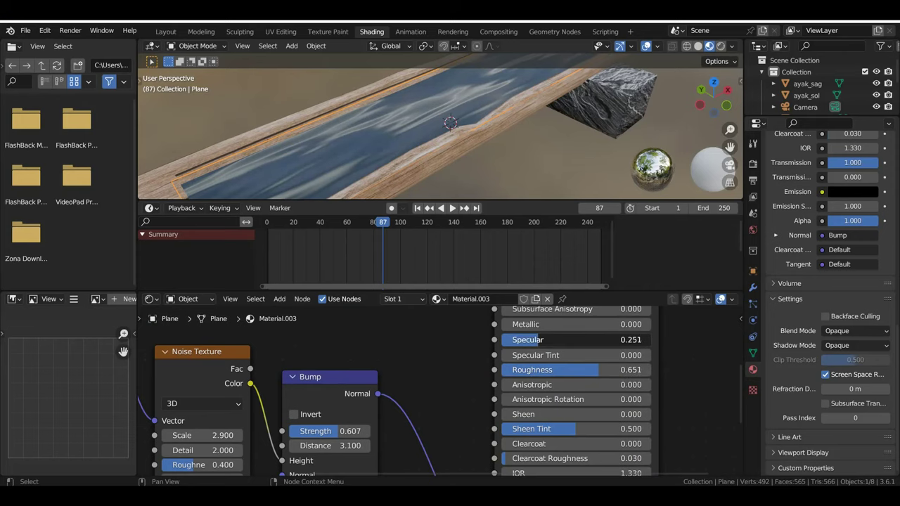
Raise the Noise Texture Detail to 2.100 and return to the Layout workspace.
scroll(339, 392, "down", 1)
middle_click_drag(372, 391, 467, 383)
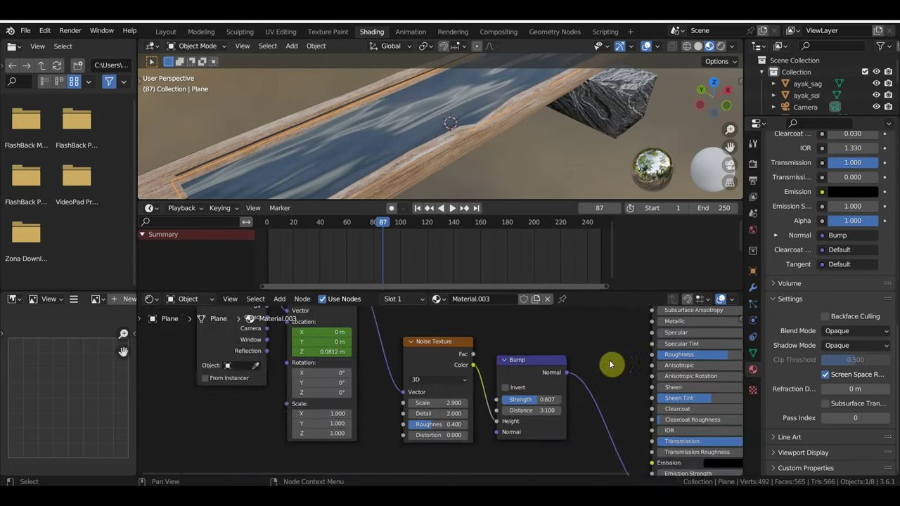
scroll(467, 383, "up", 1)
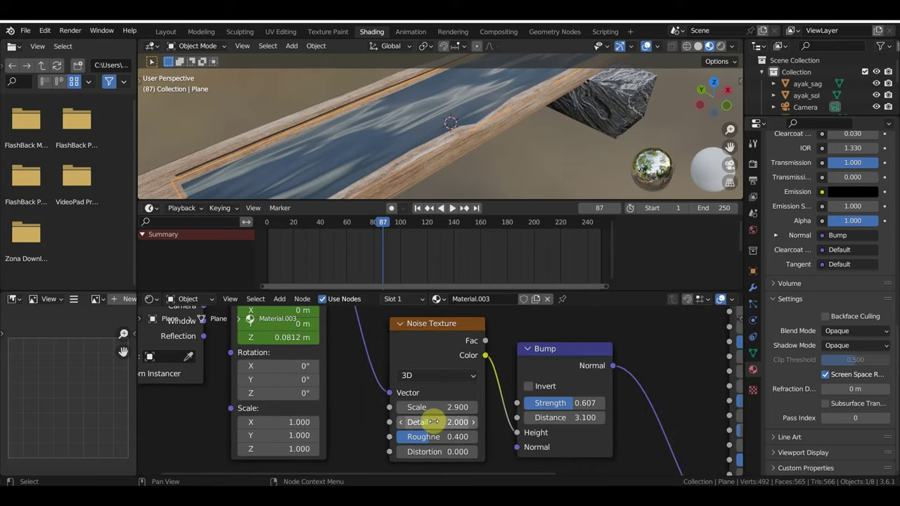
left_click_drag(436, 421, 464, 421)
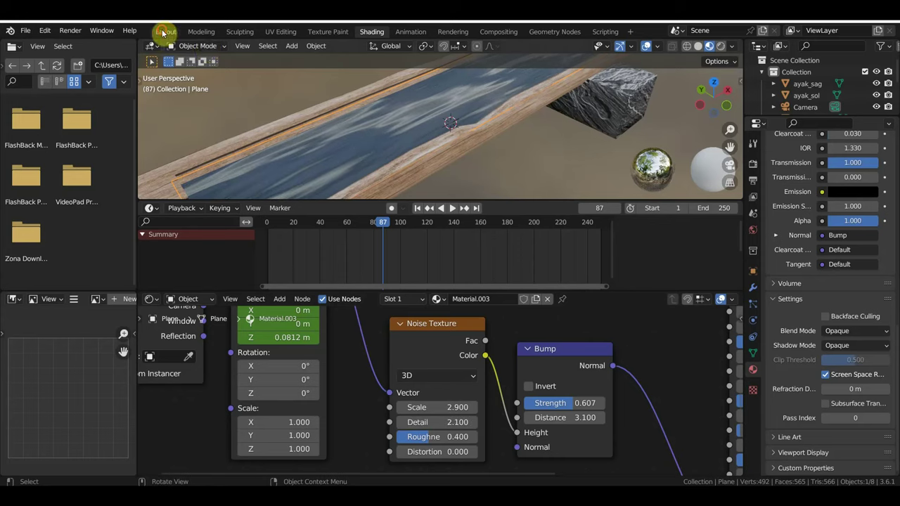
left_click(163, 33)
Play the rippling water animation while orbiting the trough, stopping at frame 74 in a top-down view.
mouse_move(469, 347)
middle_mouse_down()
mouse_move(491, 303)
mouse_move(485, 315)
middle_mouse_up()
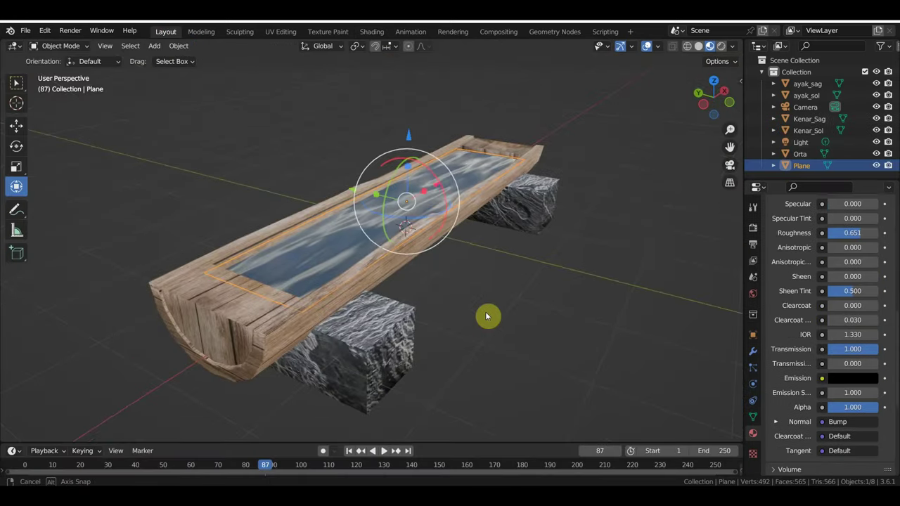
key("space")
scroll(485, 311, "up", 1)
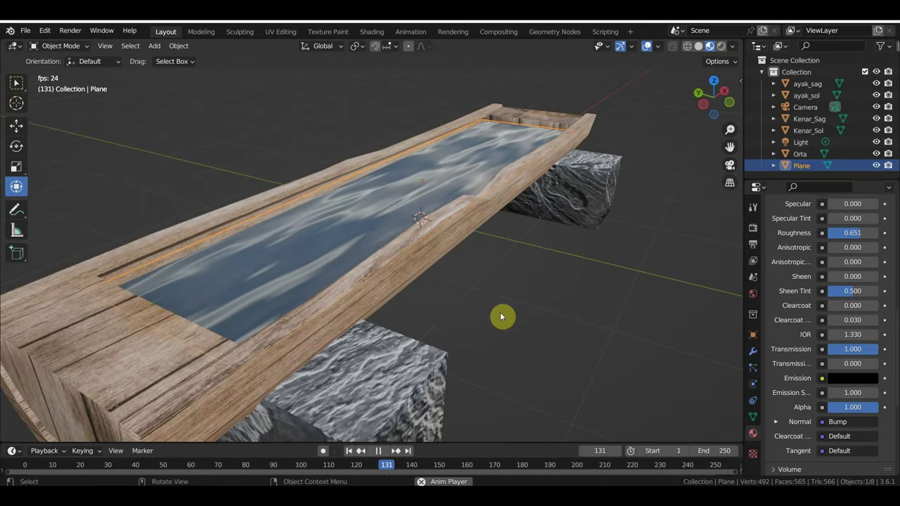
mouse_move(518, 316)
middle_mouse_down()
mouse_move(578, 335)
mouse_move(510, 312)
mouse_move(565, 285)
mouse_move(506, 287)
mouse_move(506, 274)
mouse_move(536, 301)
mouse_move(537, 292)
middle_mouse_up()
scroll(507, 275, "down", 3)
left_click(506, 278)
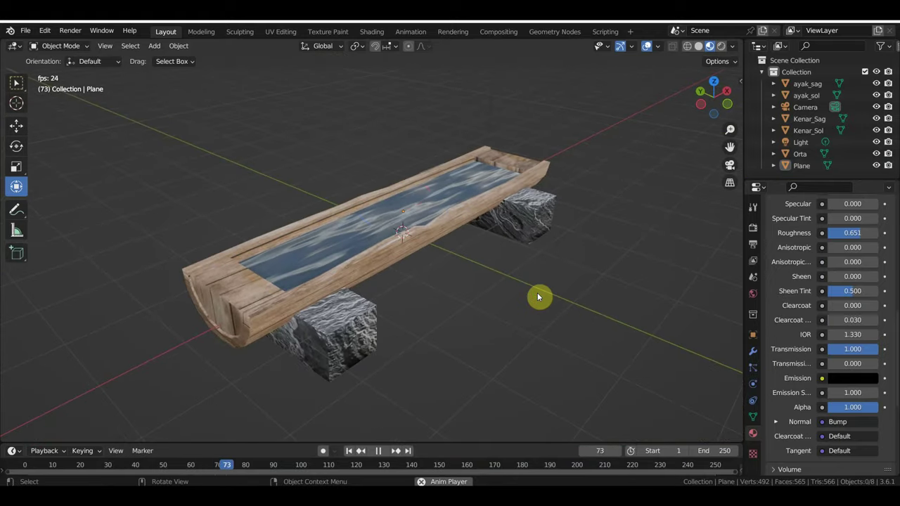
key("space")
scroll(412, 317, "up", 2)
mouse_move(411, 318)
middle_mouse_down()
mouse_move(428, 351)
mouse_move(363, 324)
middle_mouse_up()
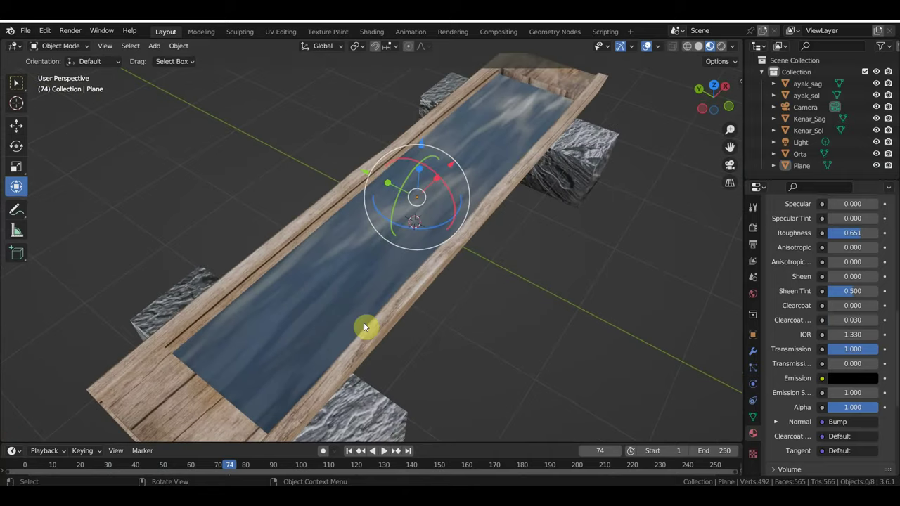
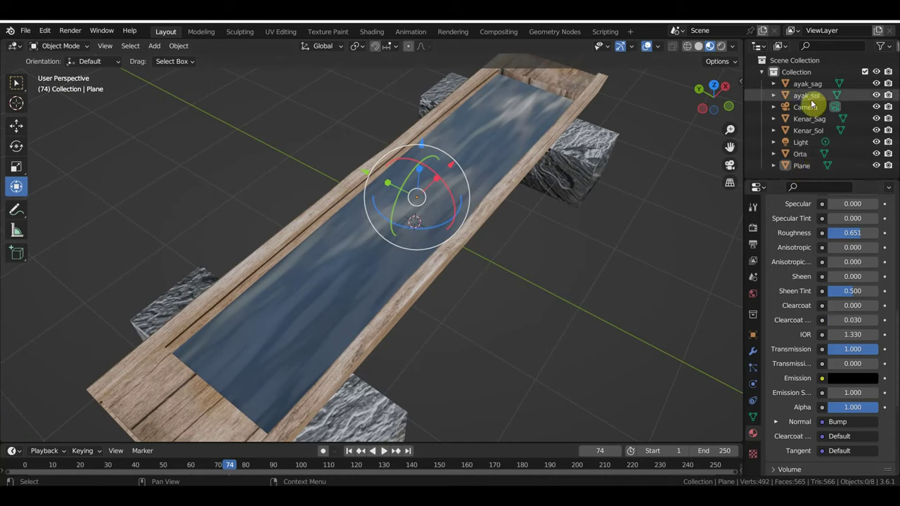
Select the scene light and switch the viewport to Rendered shading.
left_click(803, 142)
scroll(612, 273, "down", 5)
mouse_move(612, 273)
middle_mouse_down()
mouse_move(555, 321)
mouse_move(550, 295)
middle_mouse_up()
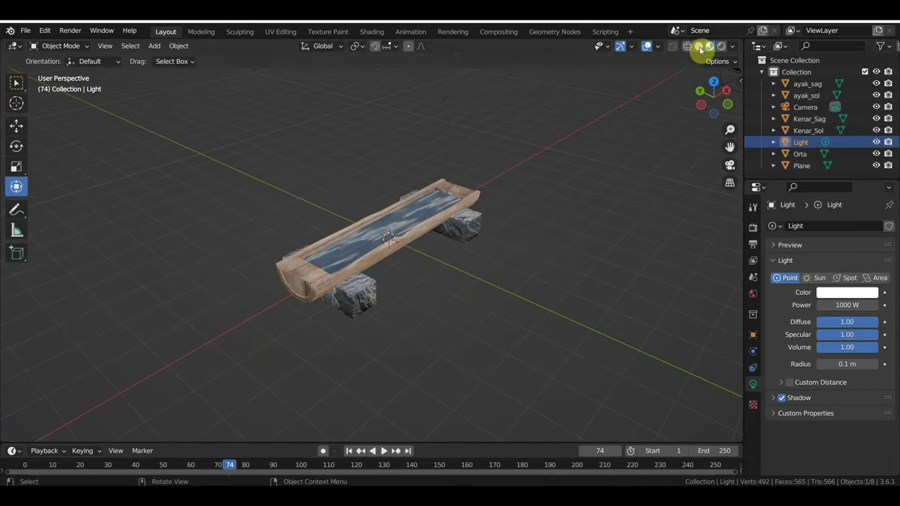
left_click(721, 47)
middle_click_drag(675, 134, 547, 277)
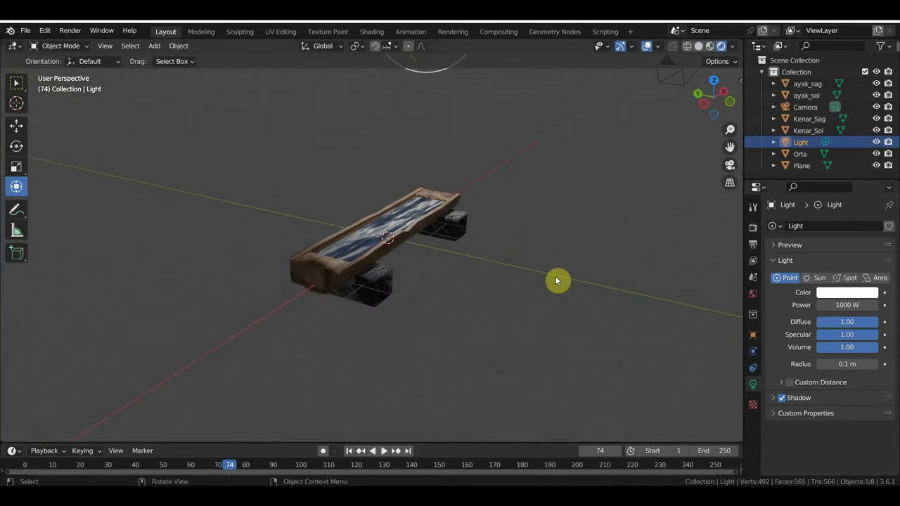
scroll(556, 280, "down", 3)
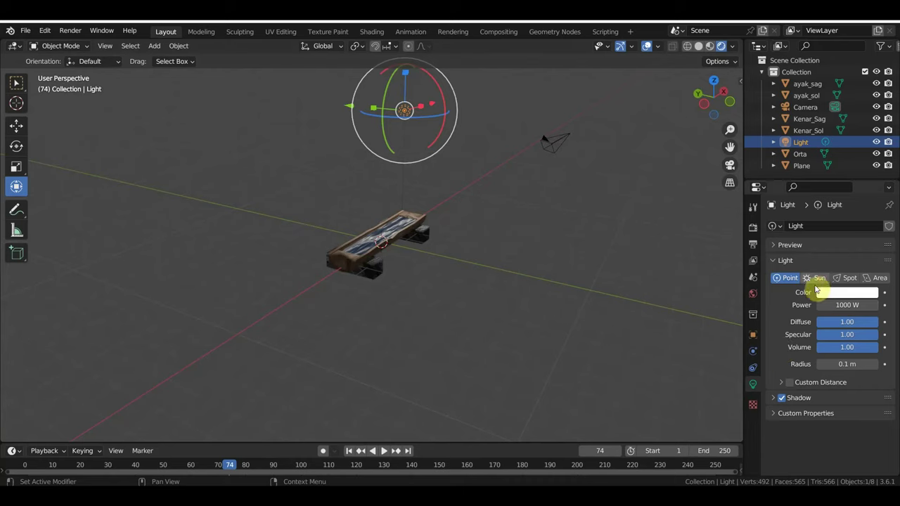
Make the light a Sun of strength 5 and angle its direction up and left.
left_click(817, 278)
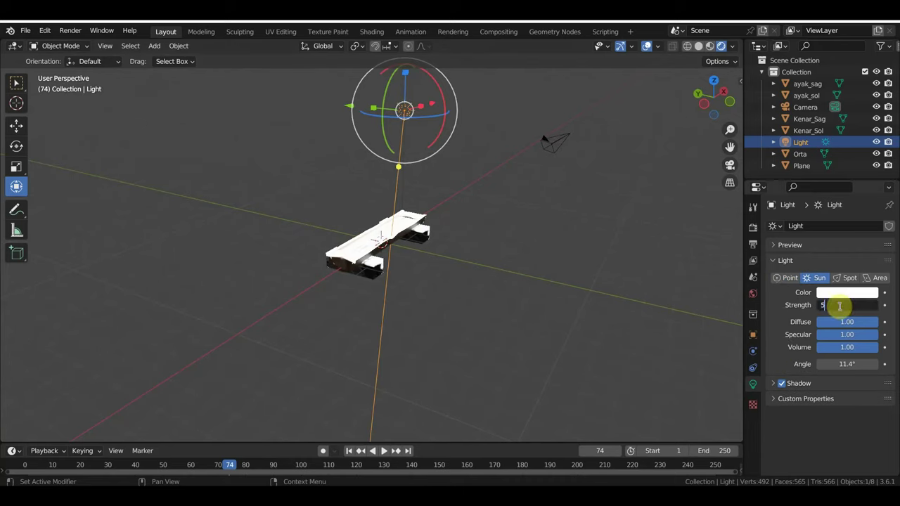
key("Return")
left_click_drag(398, 167, 347, 171)
middle_click_drag(392, 201, 378, 262)
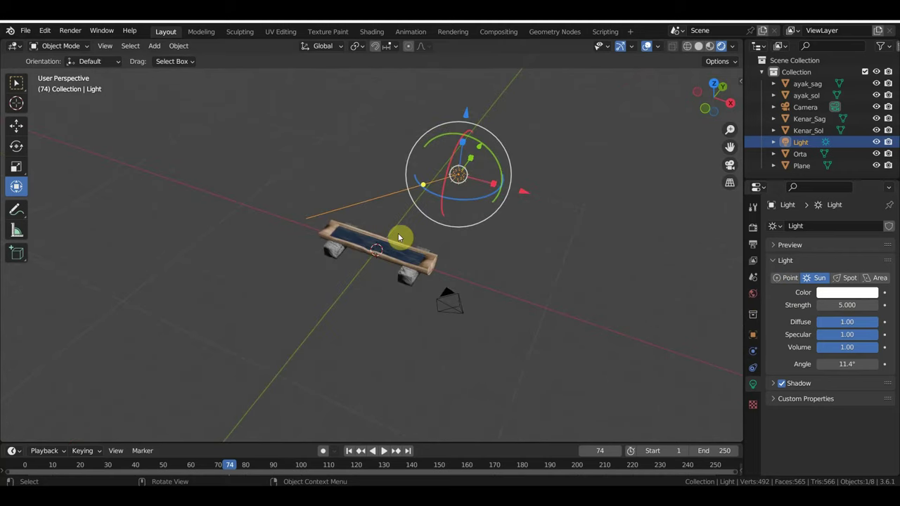
mouse_move(423, 185)
left_mouse_down()
mouse_move(472, 150)
mouse_move(428, 185)
mouse_move(440, 181)
left_mouse_up()
mouse_move(435, 181)
middle_mouse_down()
mouse_move(518, 243)
mouse_move(528, 227)
middle_mouse_up()
Raise the sun higher above the trough and re-aim its direction line.
key("g")
left_click(580, 179)
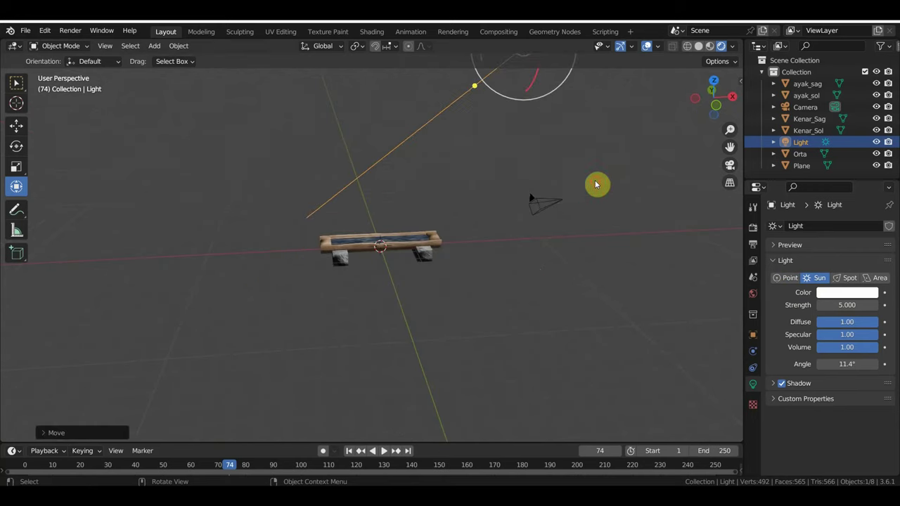
mouse_move(438, 89)
middle_mouse_down()
mouse_move(487, 167)
mouse_move(595, 166)
mouse_move(617, 185)
mouse_move(335, 124)
middle_mouse_up()
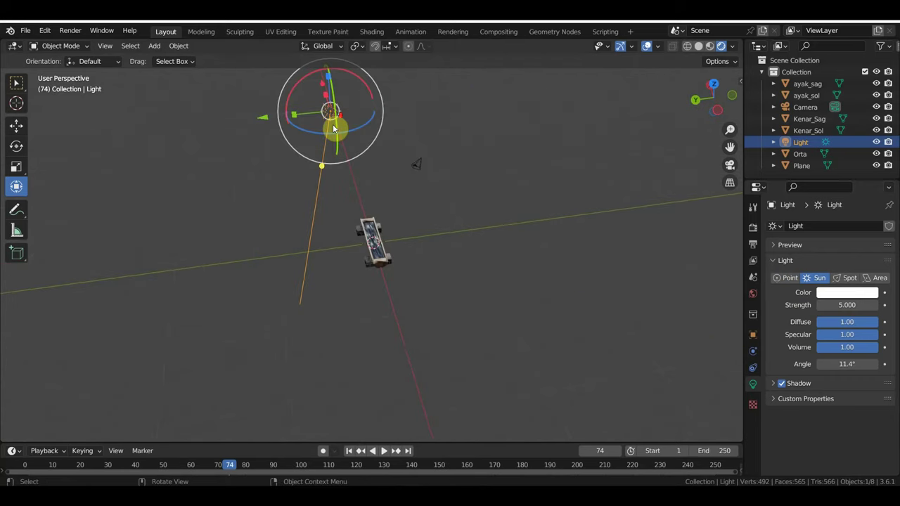
left_click_drag(317, 166, 358, 170)
mouse_move(358, 170)
middle_mouse_down()
mouse_move(446, 257)
mouse_move(390, 247)
mouse_move(469, 255)
mouse_move(438, 250)
middle_mouse_up()
scroll(446, 257, "up", 5)
Play the animation to check the sun lighting, then select the water plane in the trough.
key("space")
scroll(454, 251, "down", 5)
key("space")
scroll(411, 201, "down", 4)
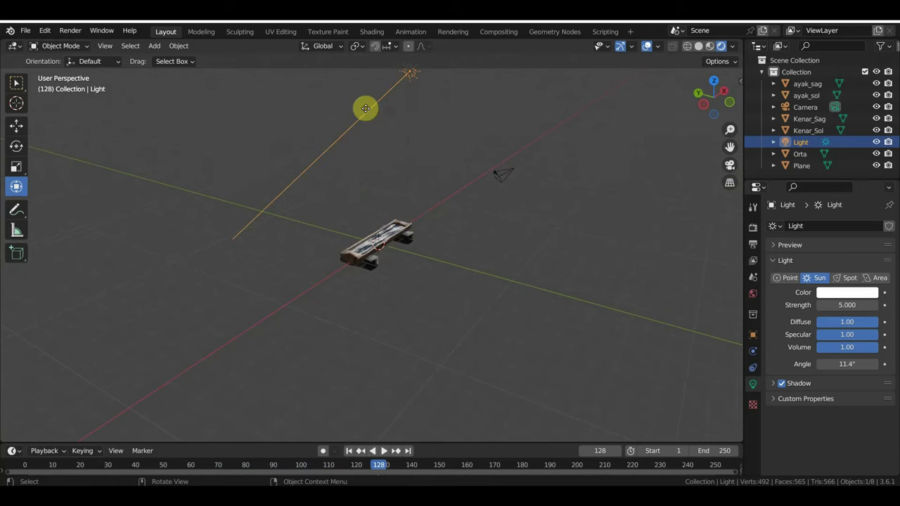
scroll(415, 189, "up", 5)
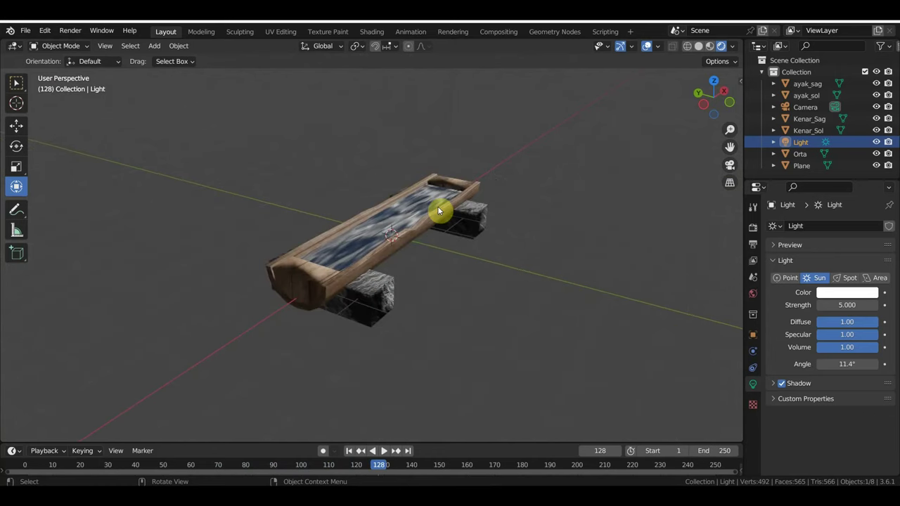
scroll(444, 213, "up", 4)
scroll(443, 209, "down", 3)
mouse_move(443, 210)
middle_mouse_down()
mouse_move(532, 268)
mouse_move(491, 277)
mouse_move(486, 267)
middle_mouse_up()
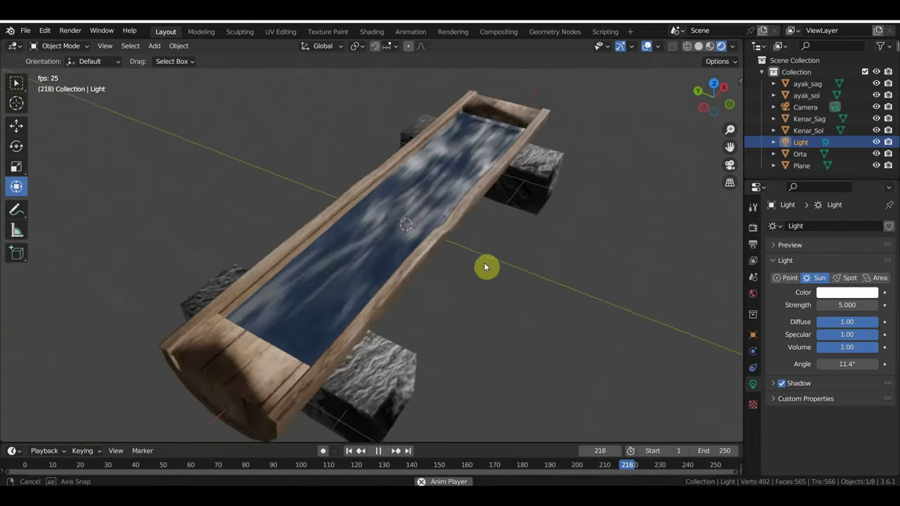
key("space")
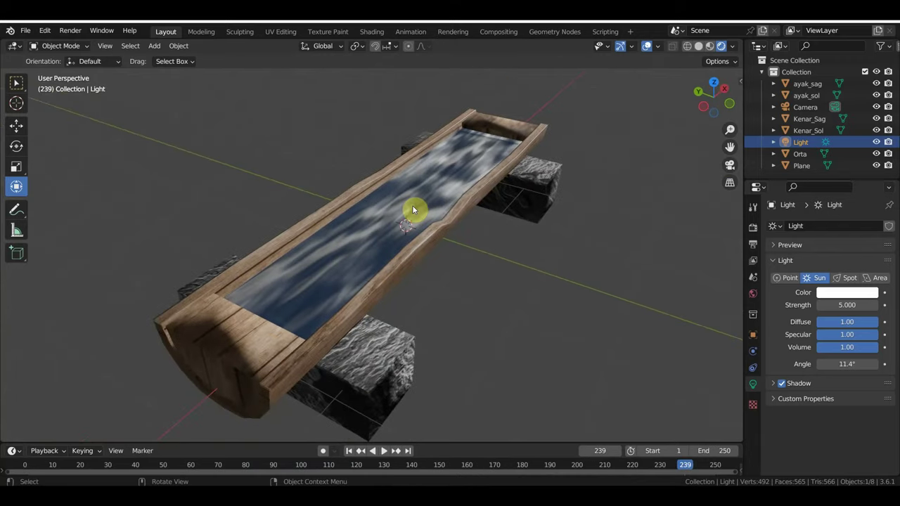
left_click(413, 209)
In the water's Shading nodes, set the noise Scale to 2.500 and Detail to 2.300.
left_click(383, 34)
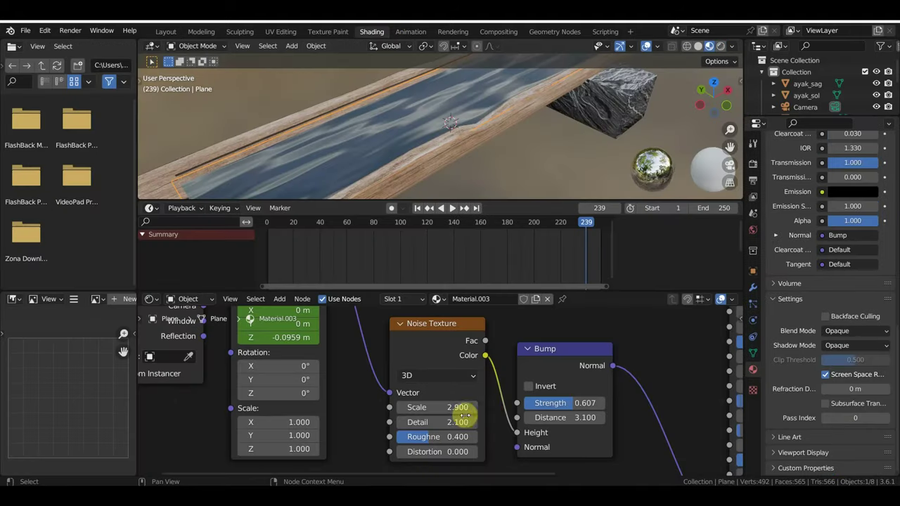
left_click_drag(436, 407, 467, 407)
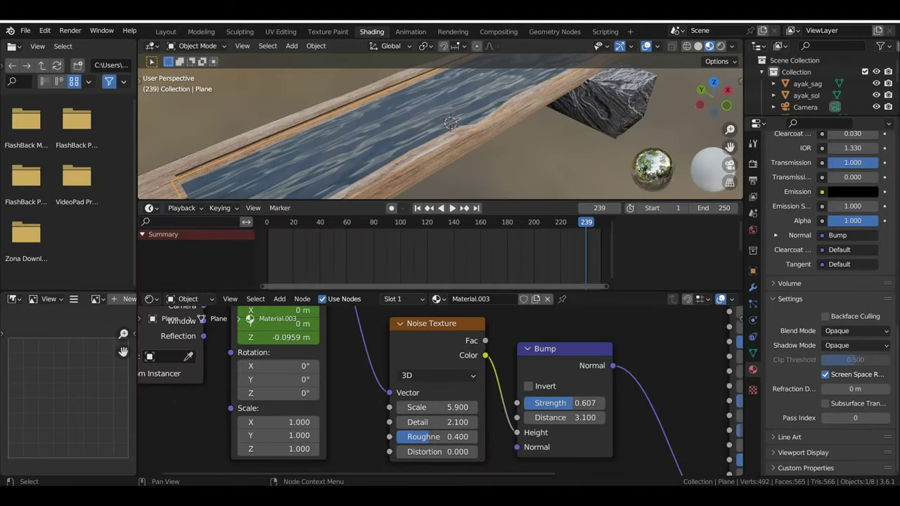
middle_click_drag(498, 159, 555, 145)
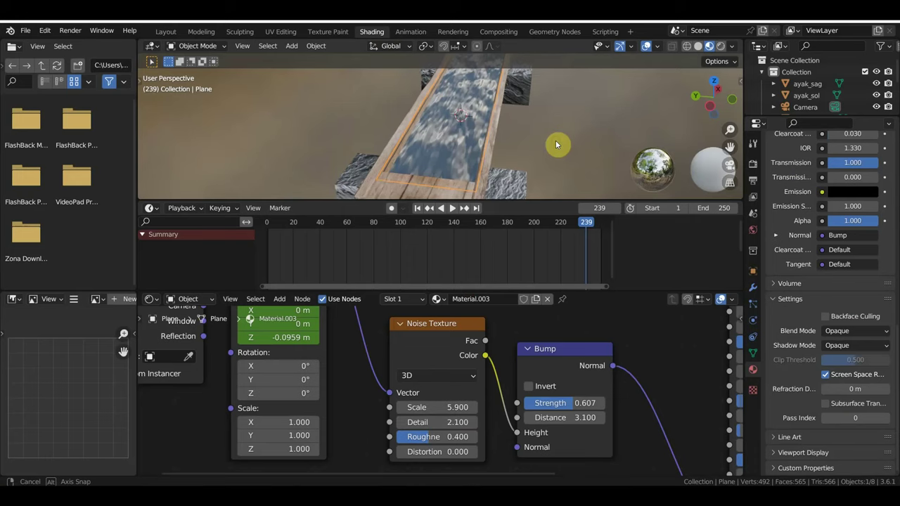
mouse_move(455, 407)
left_mouse_down()
mouse_move(394, 407)
mouse_move(411, 407)
left_mouse_up()
left_click(473, 422)
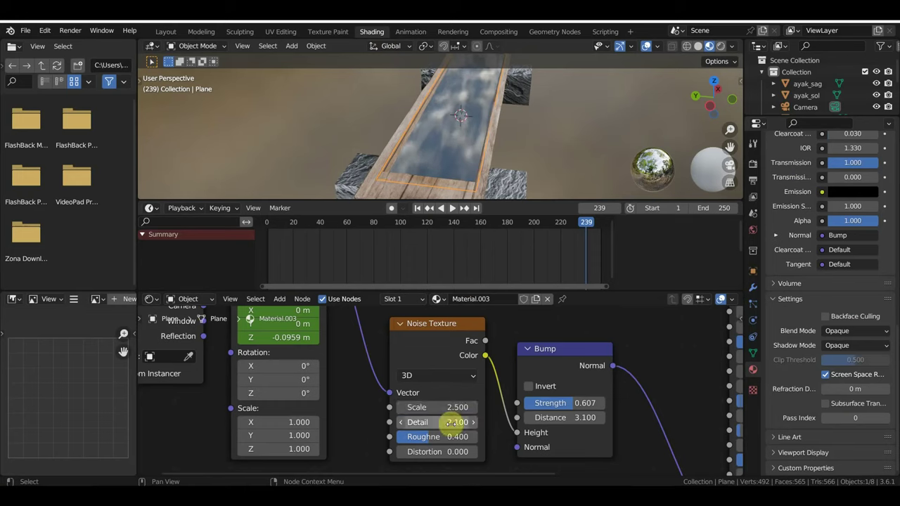
left_click_drag(457, 421, 433, 422)
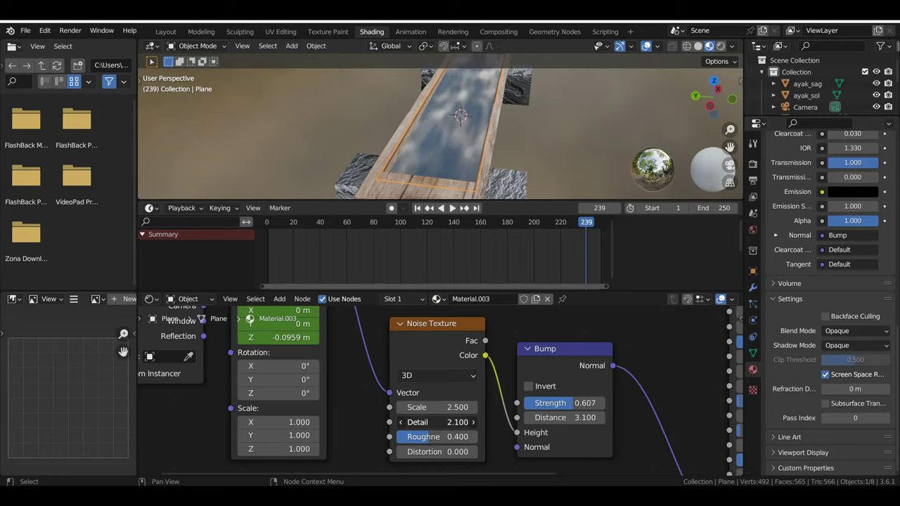
left_click_drag(436, 422, 450, 422)
Set bump Strength 0.580, bump Distance 4.300 and noise Distortion 0.200.
mouse_move(568, 404)
left_mouse_down()
mouse_move(583, 404)
mouse_move(555, 403)
left_mouse_up()
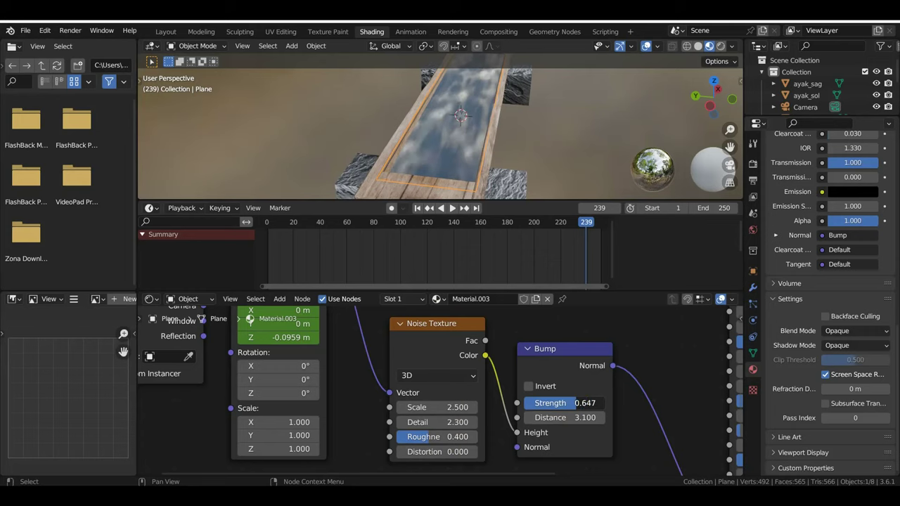
mouse_move(584, 403)
left_mouse_down()
mouse_move(569, 402)
mouse_move(604, 418)
mouse_move(555, 417)
left_mouse_up()
mouse_move(379, 380)
middle_mouse_down()
mouse_move(418, 419)
mouse_move(420, 383)
middle_mouse_up()
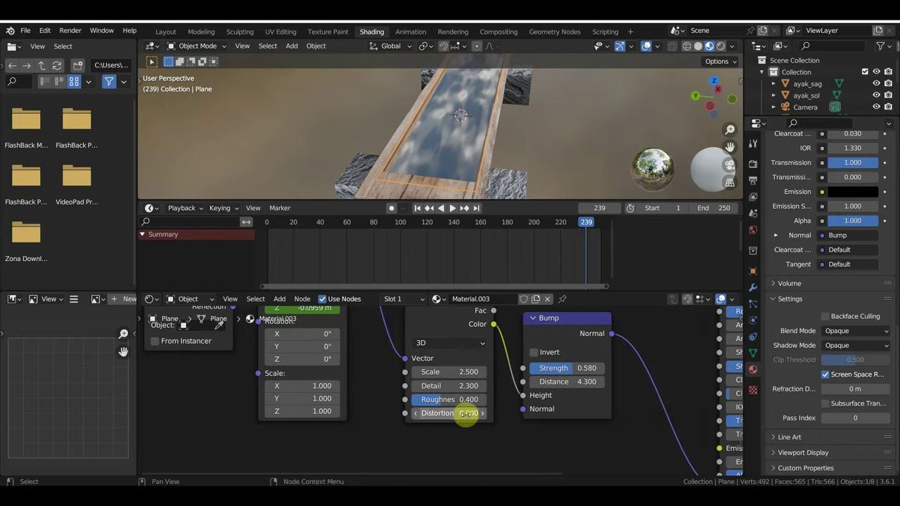
left_click_drag(448, 412, 459, 412)
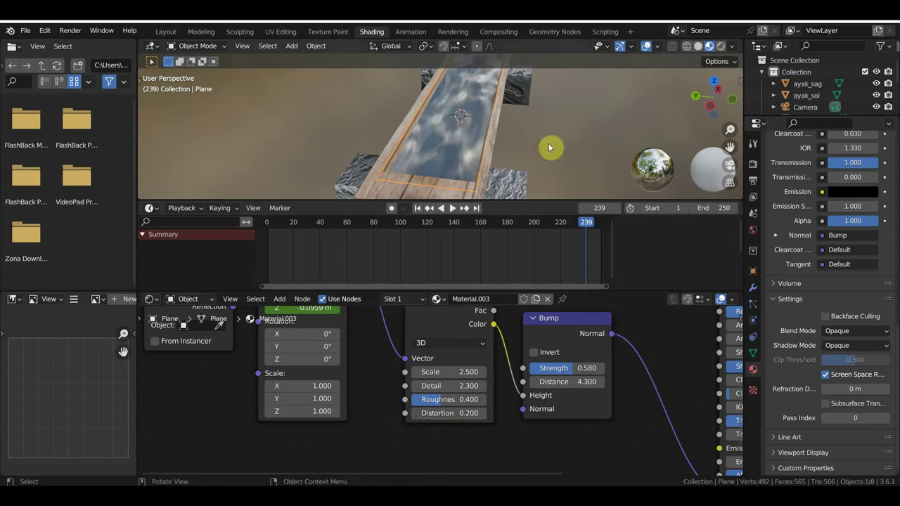
Play the animation to preview the rippling water.
key("space")
mouse_move(549, 148)
middle_mouse_down()
mouse_move(499, 148)
mouse_move(507, 169)
middle_mouse_up()
key("space")
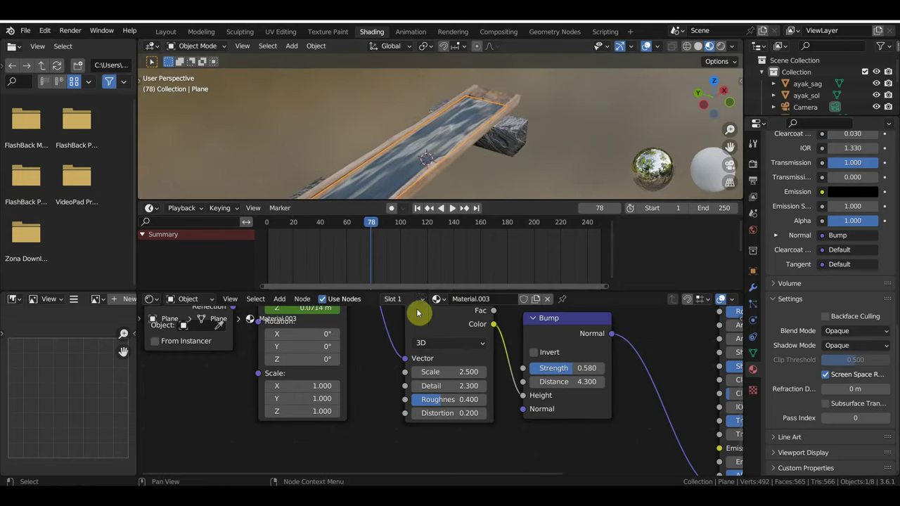
Keyframe the Mapping Location Z at 0.2 m on frame 120.
scroll(362, 372, "up", 1)
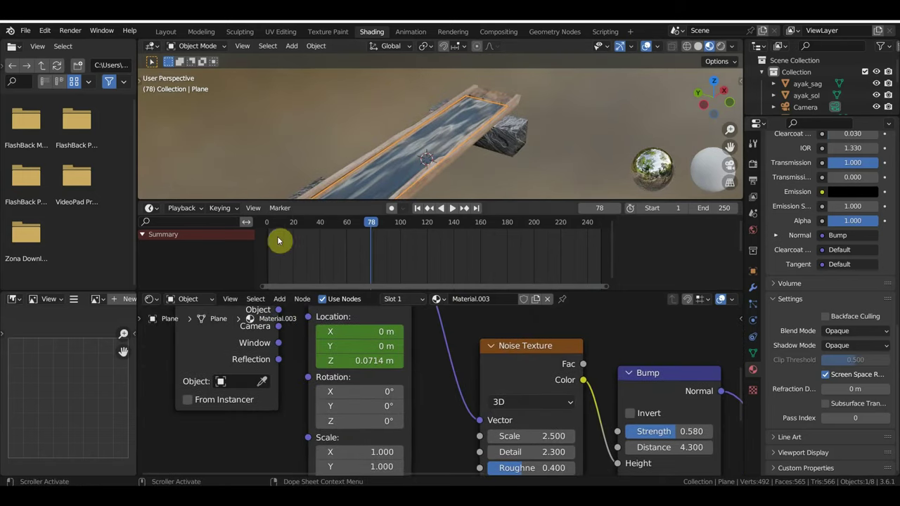
left_click(269, 226)
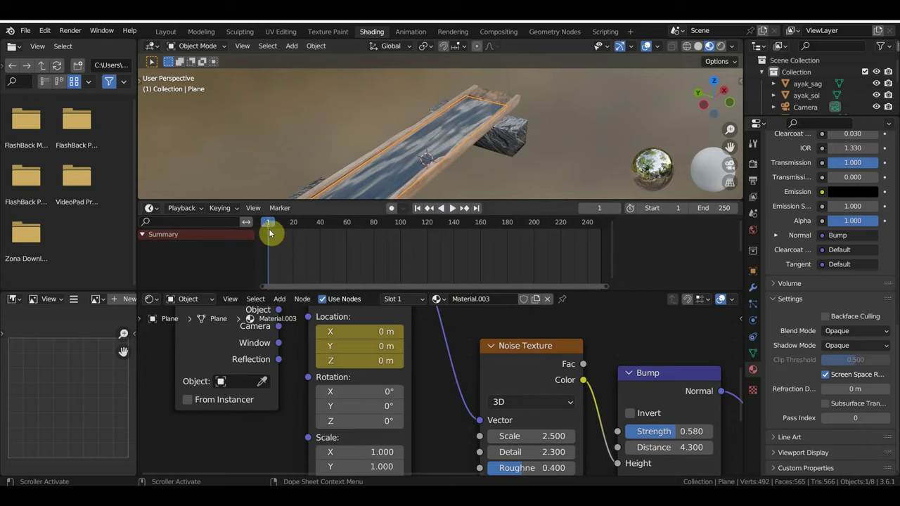
left_click(428, 227)
left_click(398, 360)
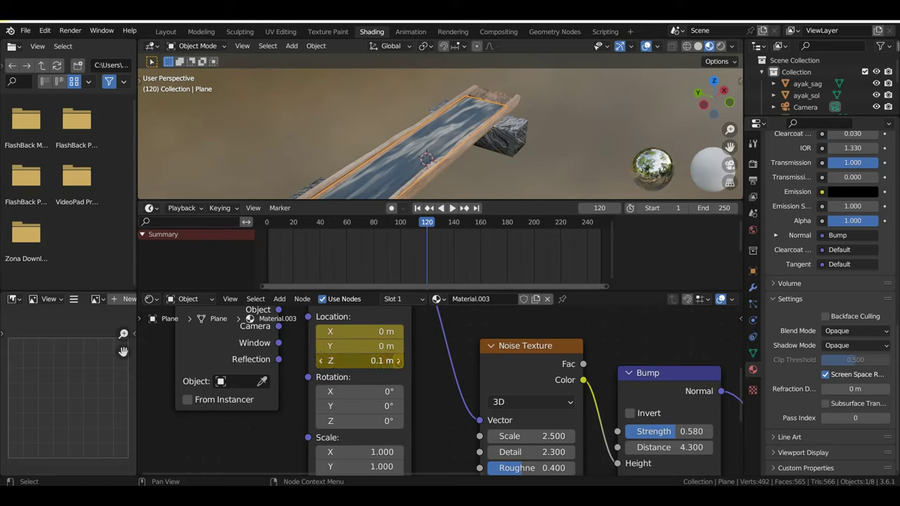
left_click(398, 360)
key("i")
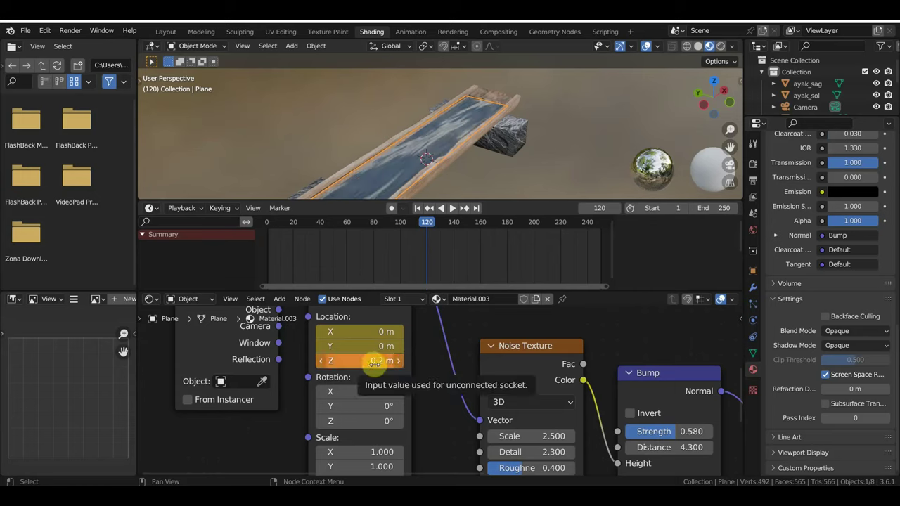
Keyframe Location Z at -0.2 m near the last frame and preview the playback.
left_click(598, 226)
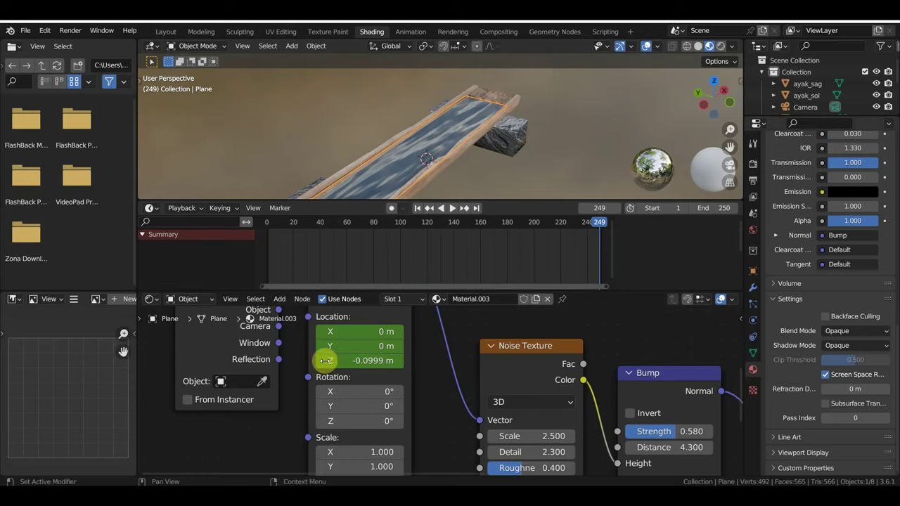
left_click_drag(603, 224, 603, 225)
left_click(322, 361)
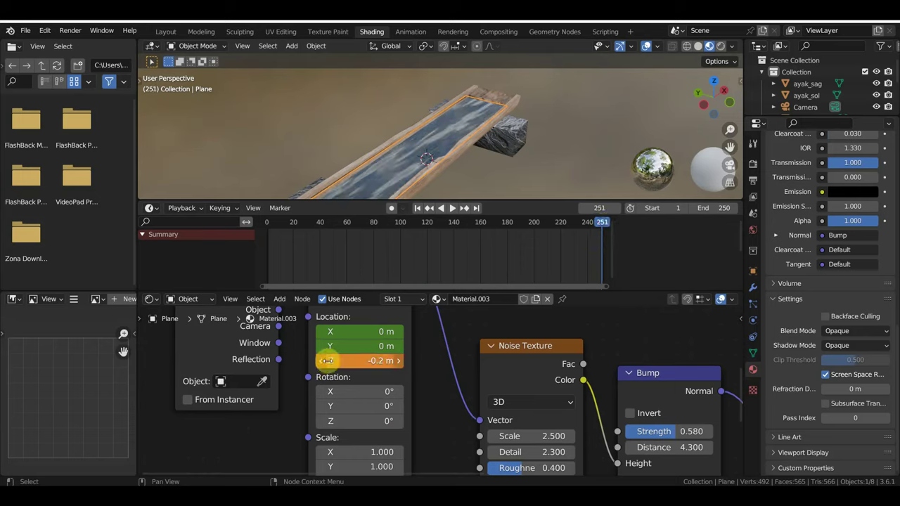
key("i")
key("space")
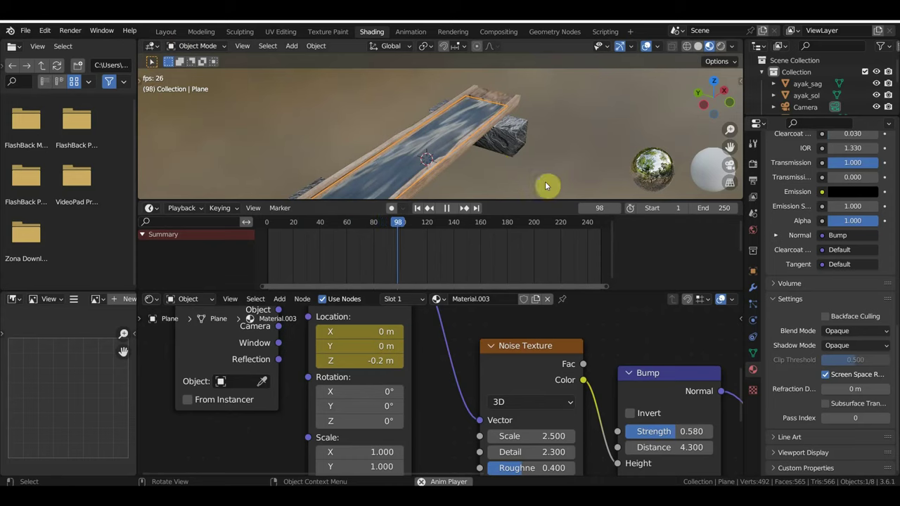
key("space")
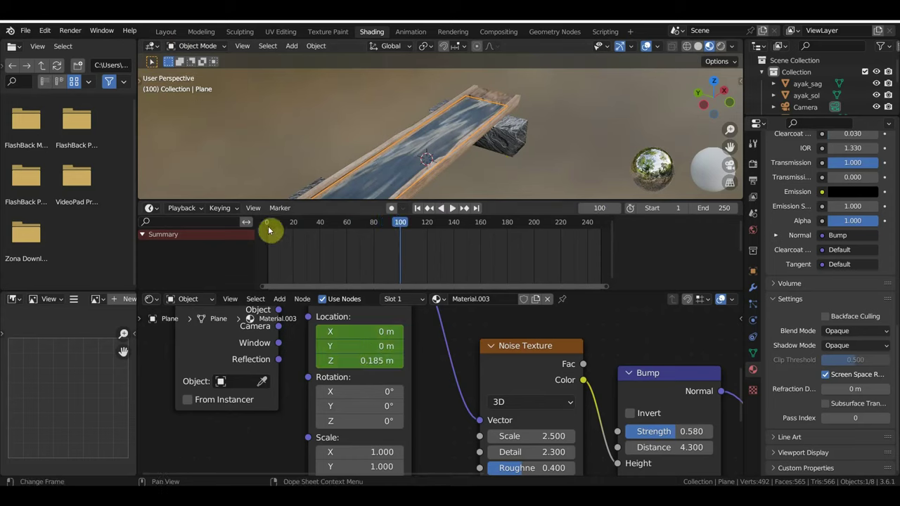
Keyframe the Mapping Location Z at 0.2 m on frame 1 while the animation plays.
left_click(268, 230)
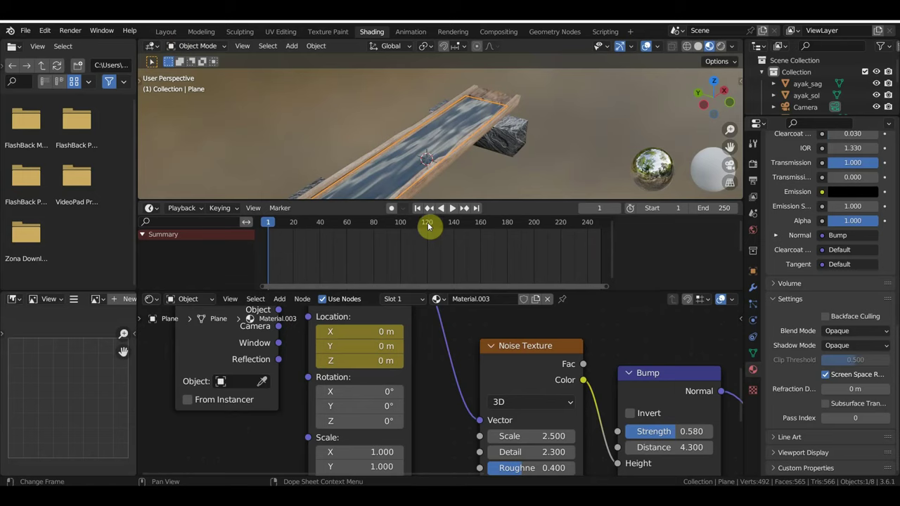
left_click(602, 226)
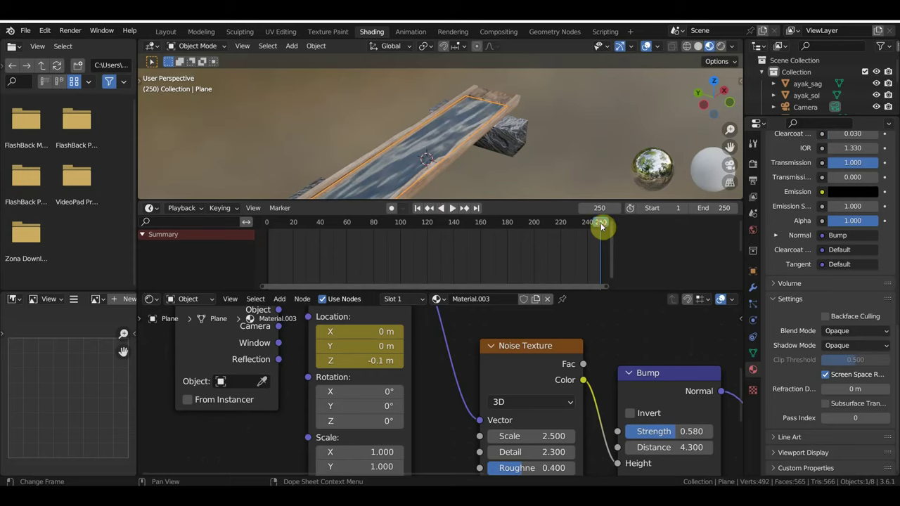
key("space")
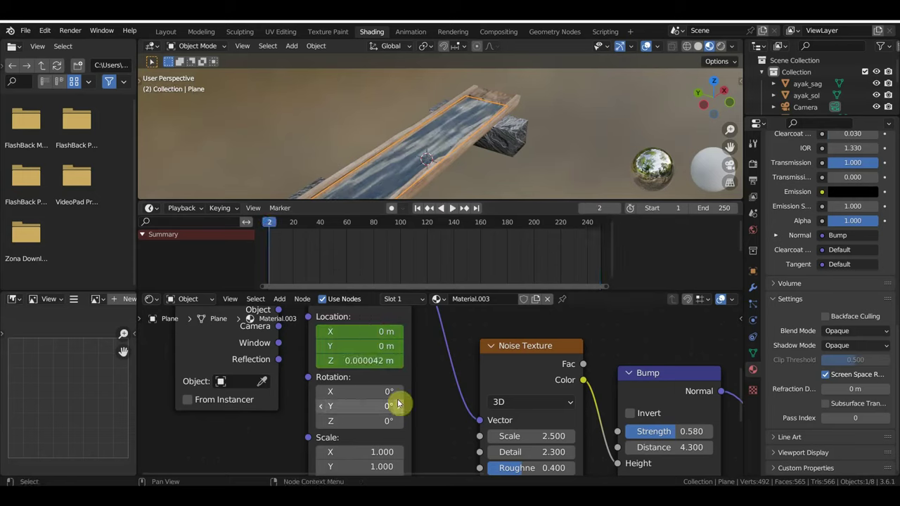
left_click(396, 363)
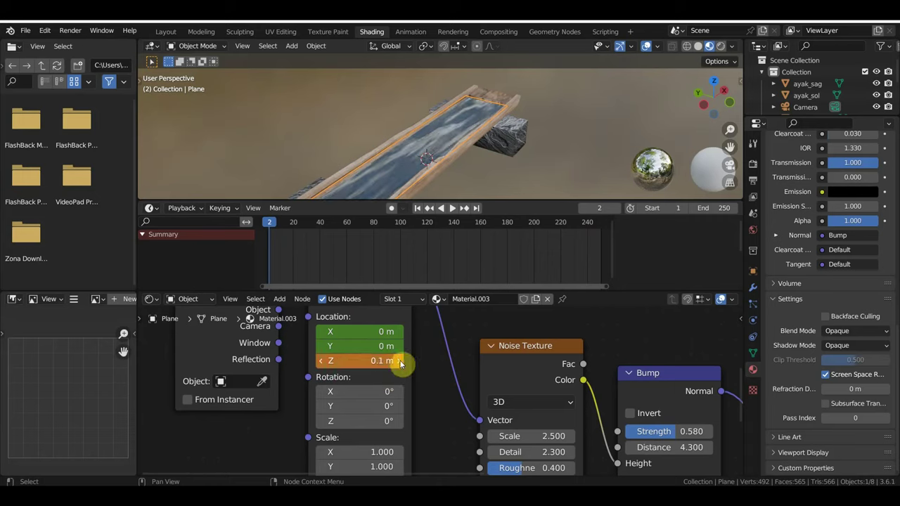
left_click(268, 223)
key("space")
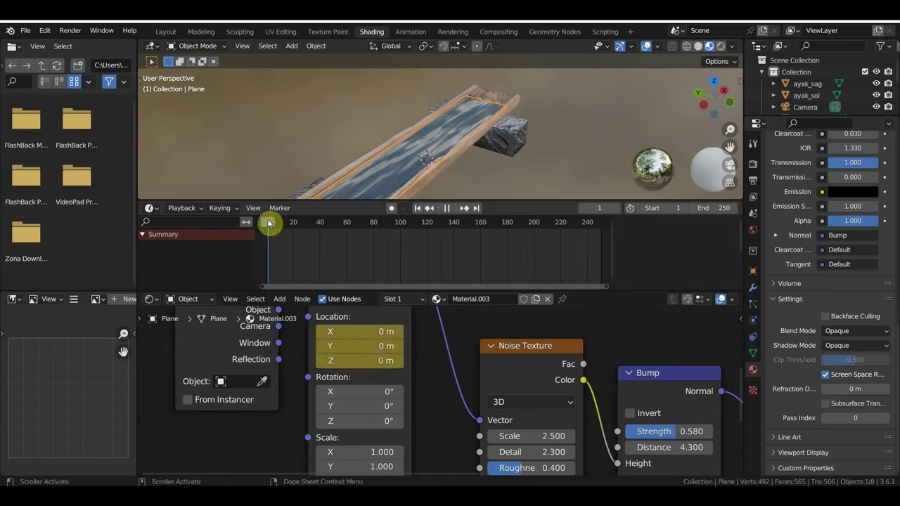
left_click(398, 361)
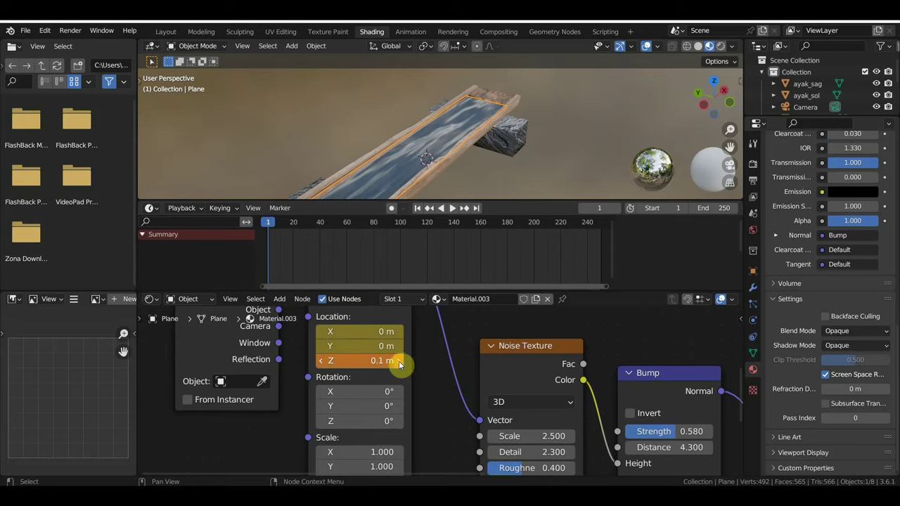
left_click(400, 359)
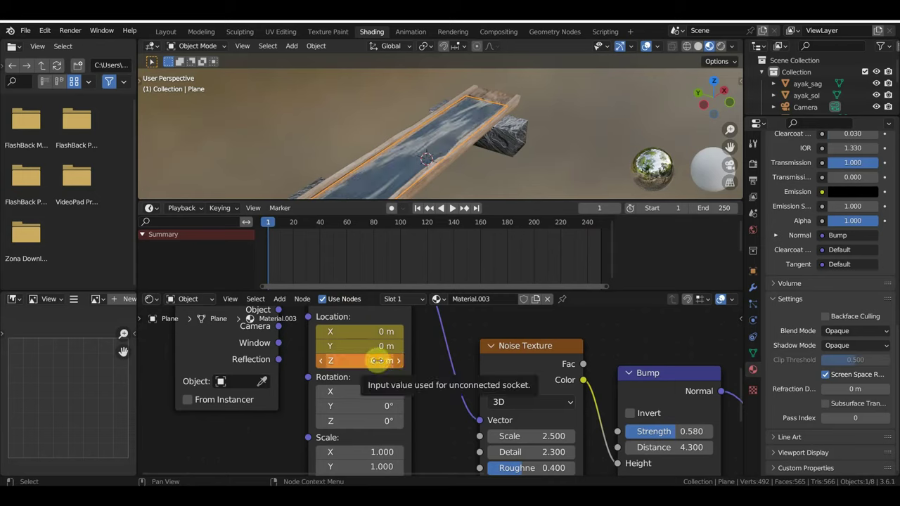
key("i")
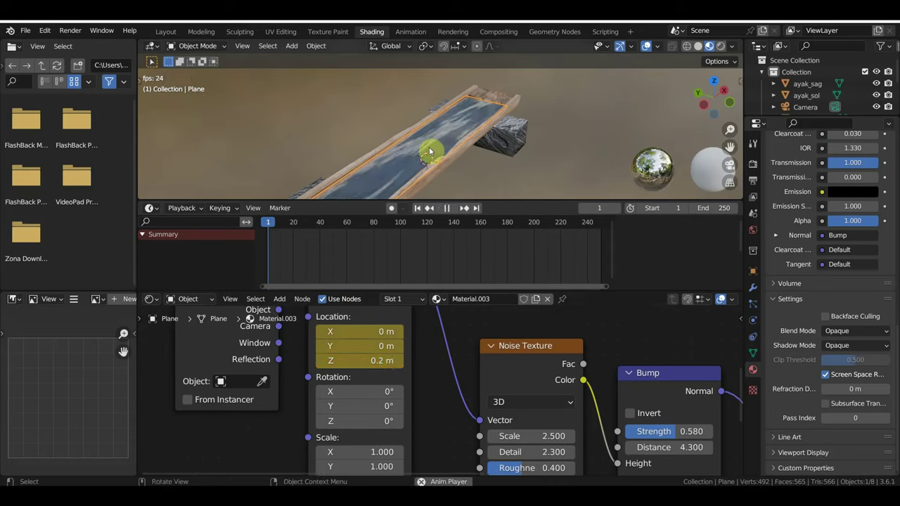
left_click(168, 31)
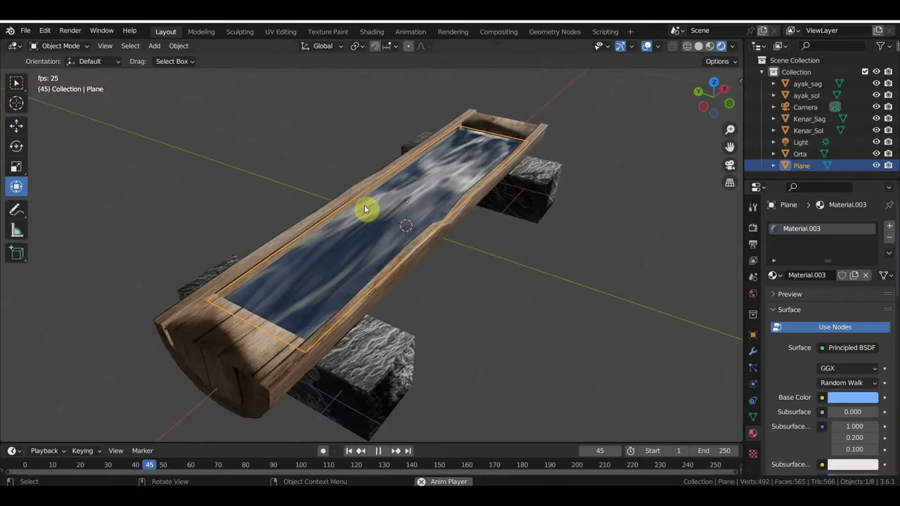
scroll(464, 288, "up", 3)
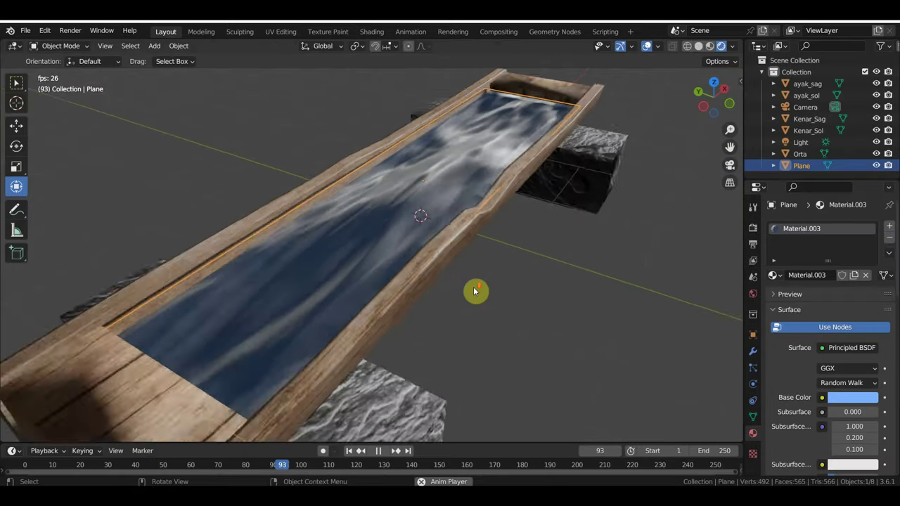
scroll(473, 291, "up", 2)
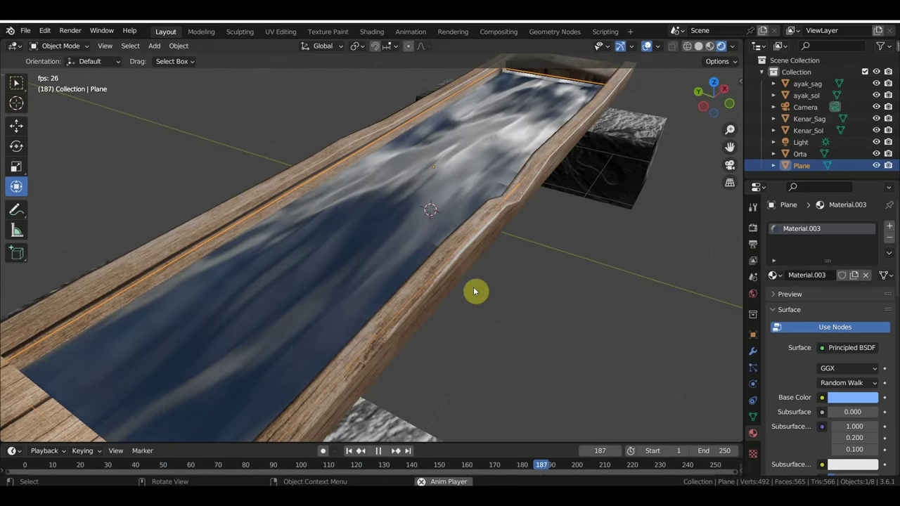
key("space")
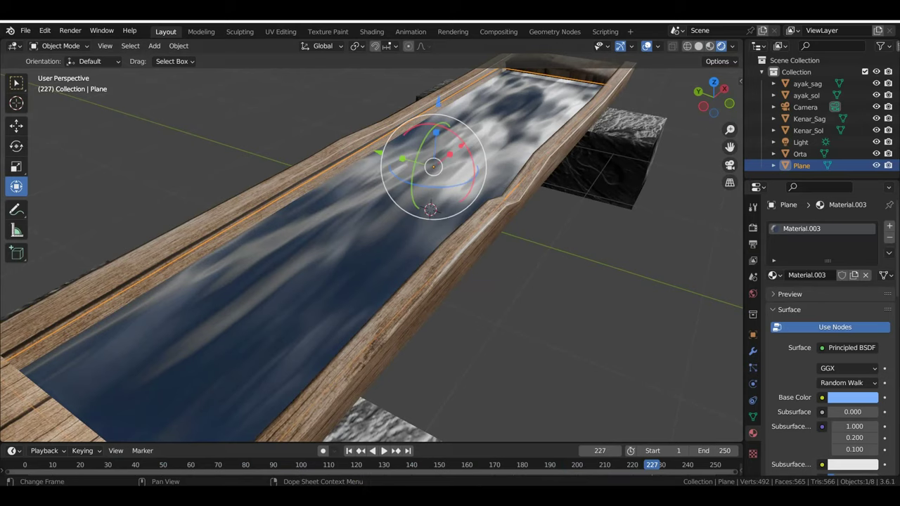
left_click(371, 31)
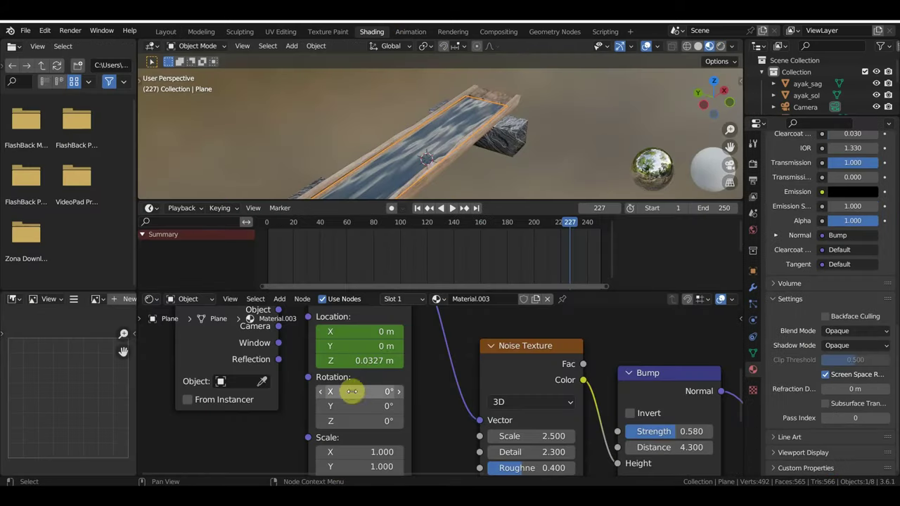
Keyframe the Mapping Location Z at 0 m on frame 0.
left_click(267, 228)
key("space")
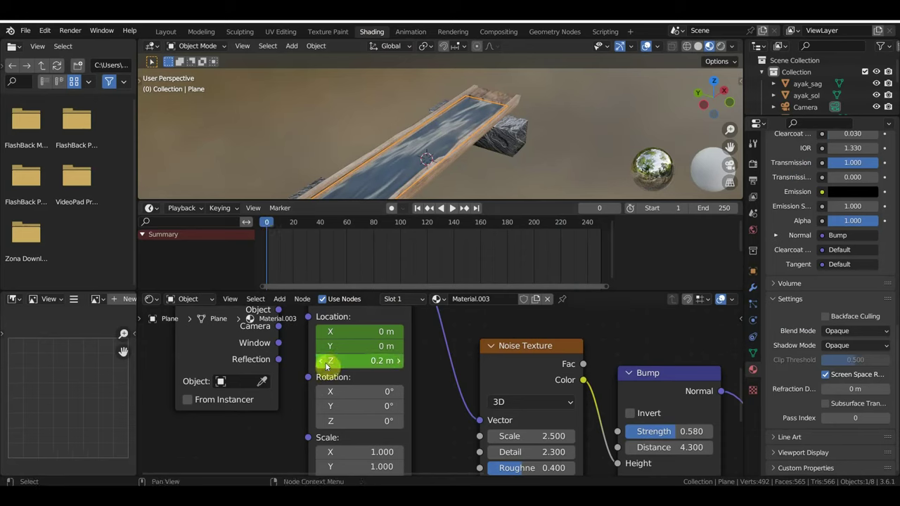
left_click_drag(325, 363, 375, 359)
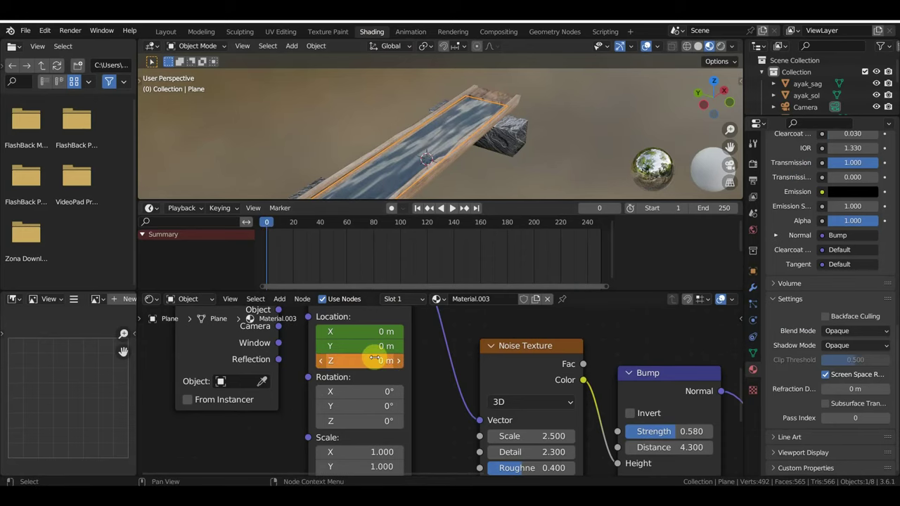
key("i")
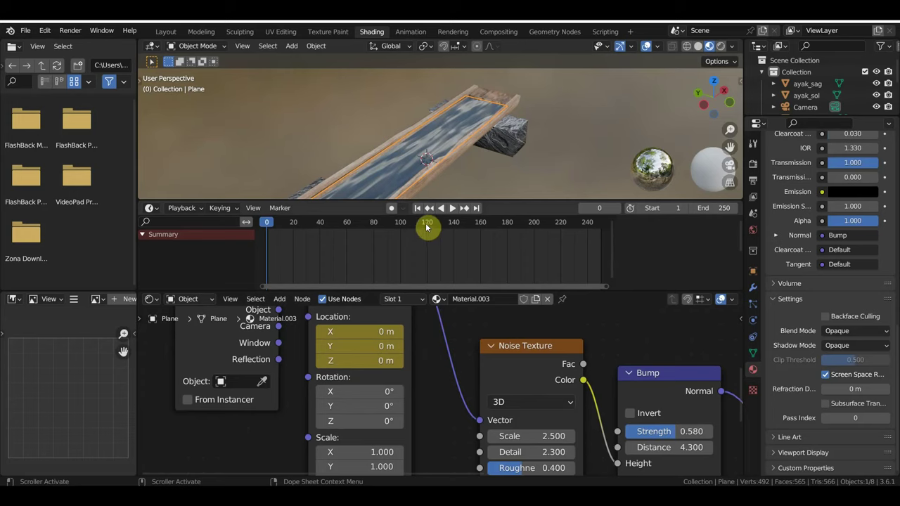
Set the Mapping Location Z to 0 m at frames 120 and 250.
left_click(426, 226)
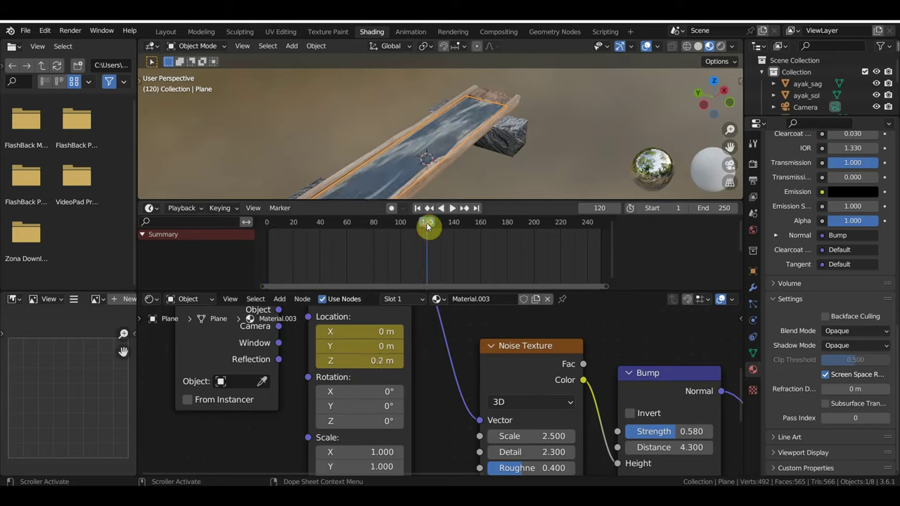
left_click(374, 360)
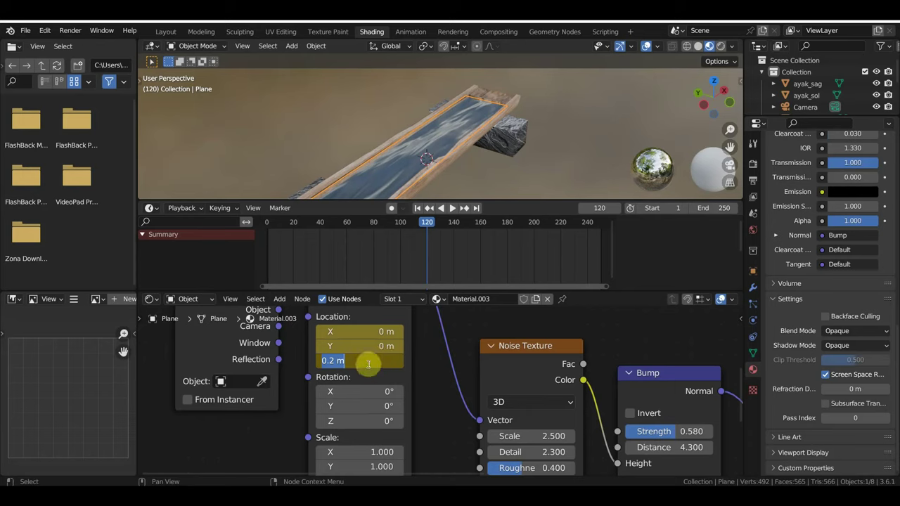
type("0")
key("Return")
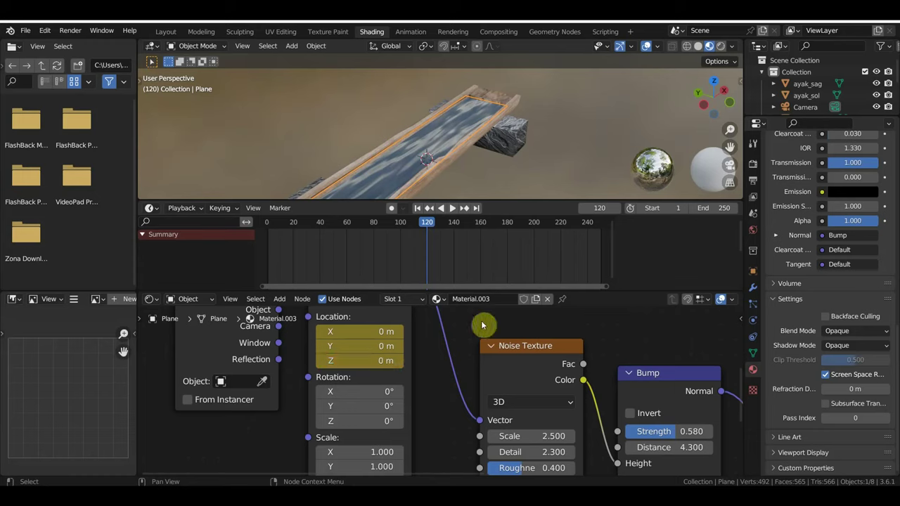
left_click(601, 226)
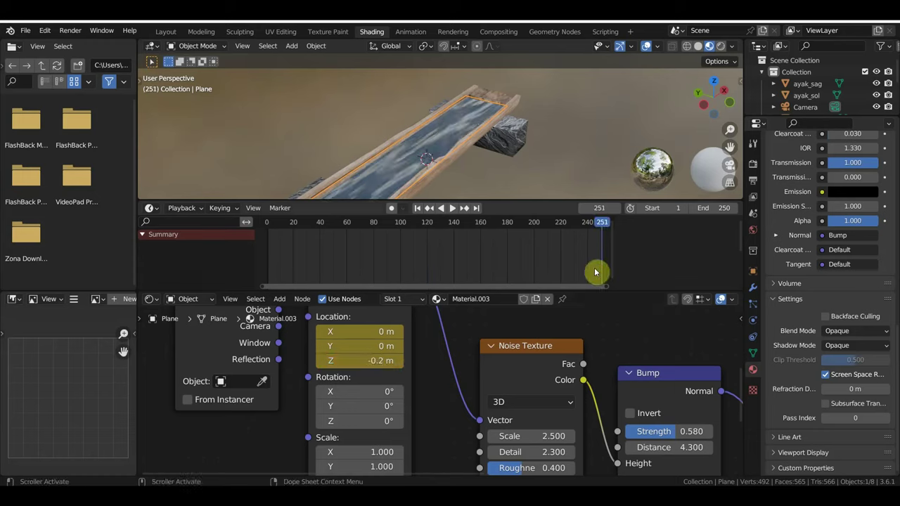
key("space")
key("space")
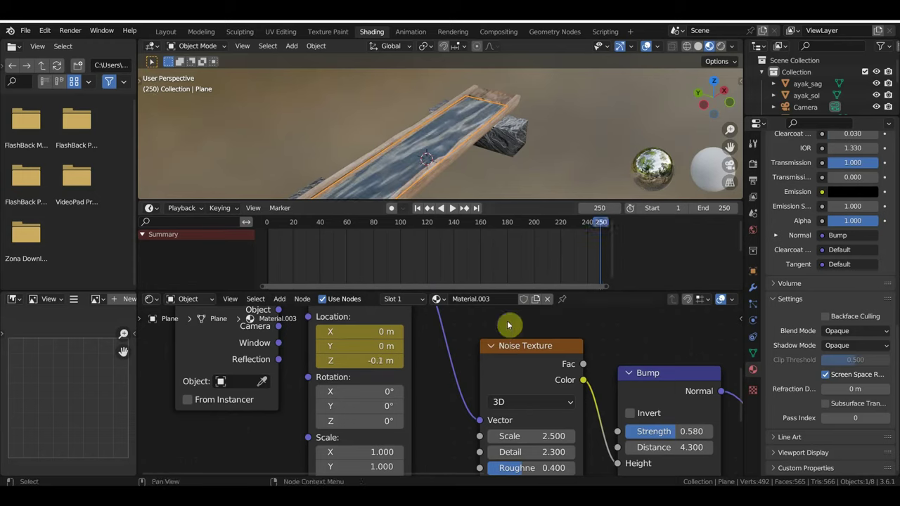
left_click(377, 360)
key("Return")
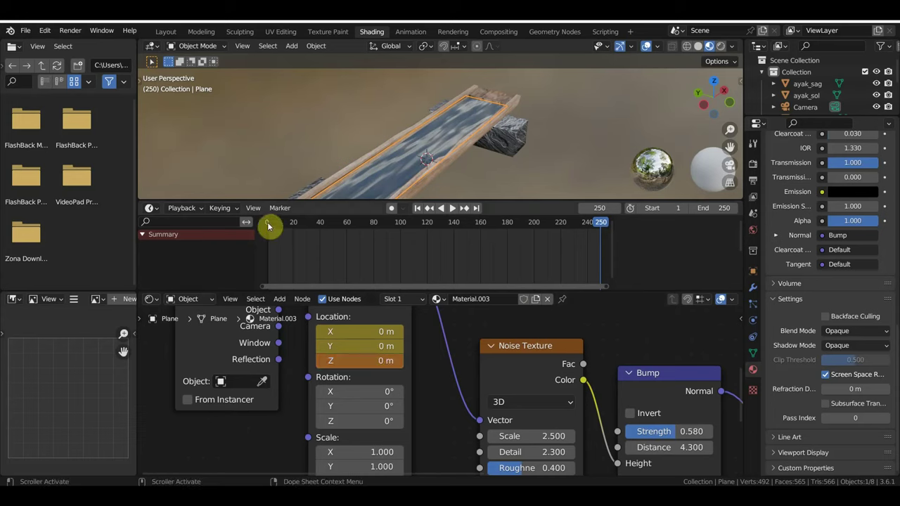
Keyframe the Mapping Location Z at 0.2 m on frame 61.
left_click(350, 224)
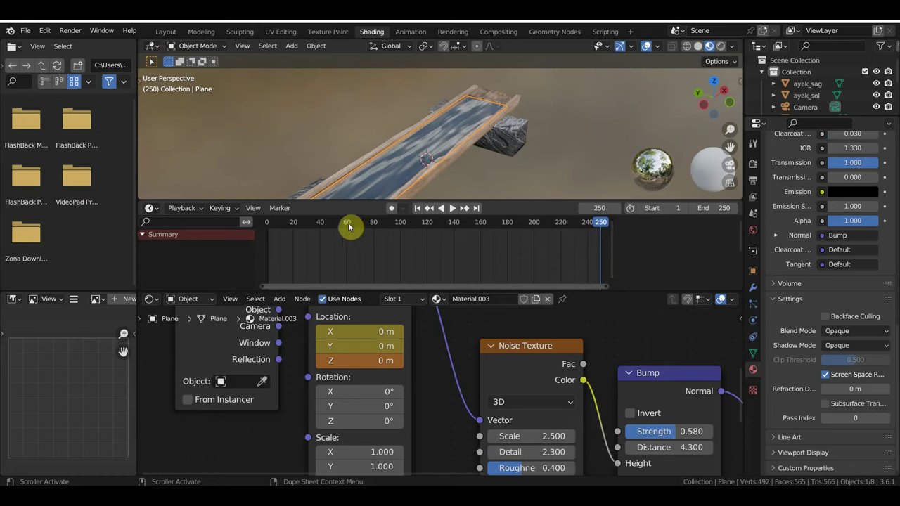
left_click(380, 360)
type("0")
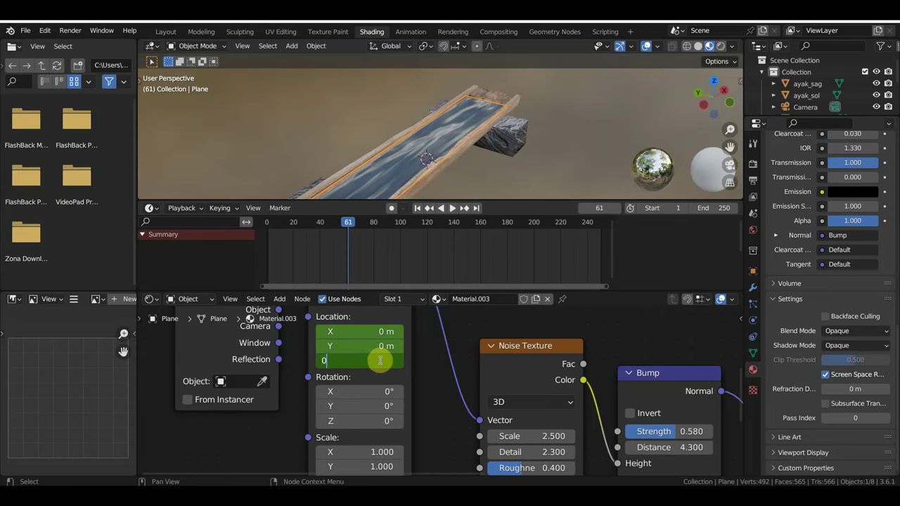
type(".2")
key("Return")
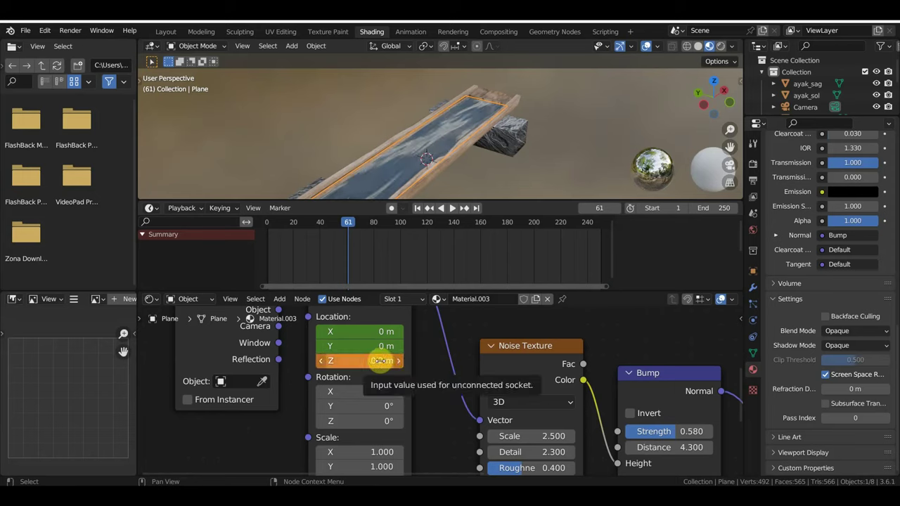
key("i")
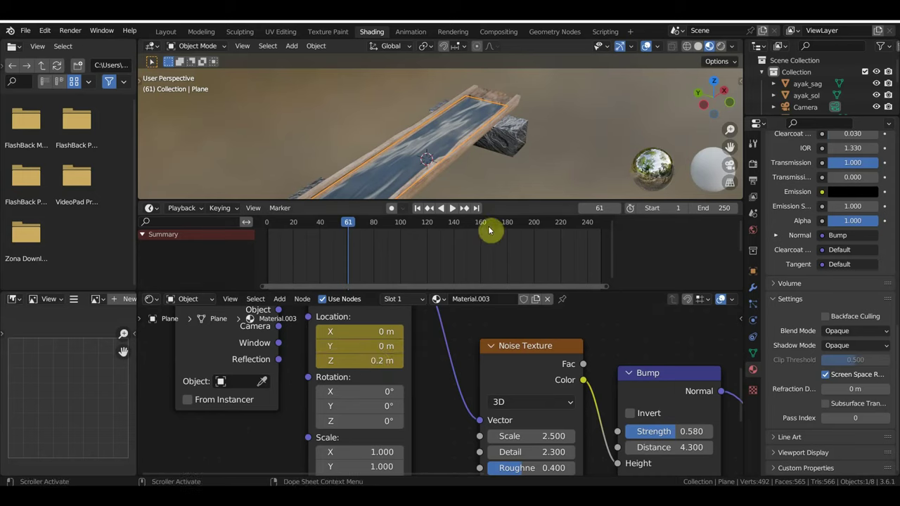
Keyframe Location Z at -0.2 m on frame 161 and play the animation.
left_click(481, 226)
left_click(367, 361)
key("Return")
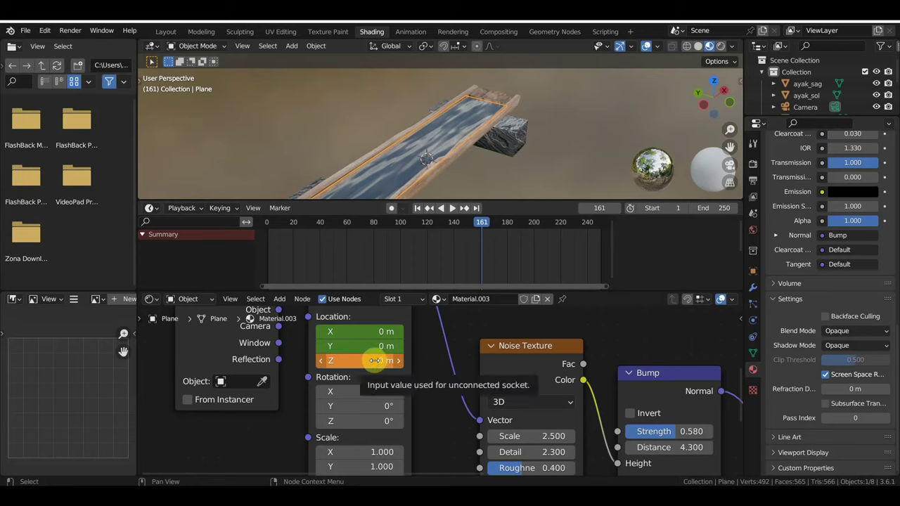
left_click(320, 360)
left_click(320, 360)
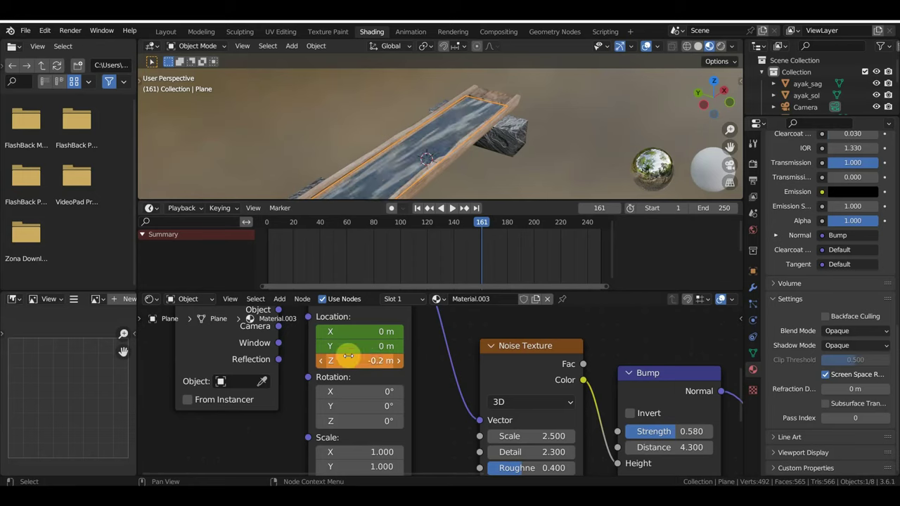
scroll(350, 359, "down", 1)
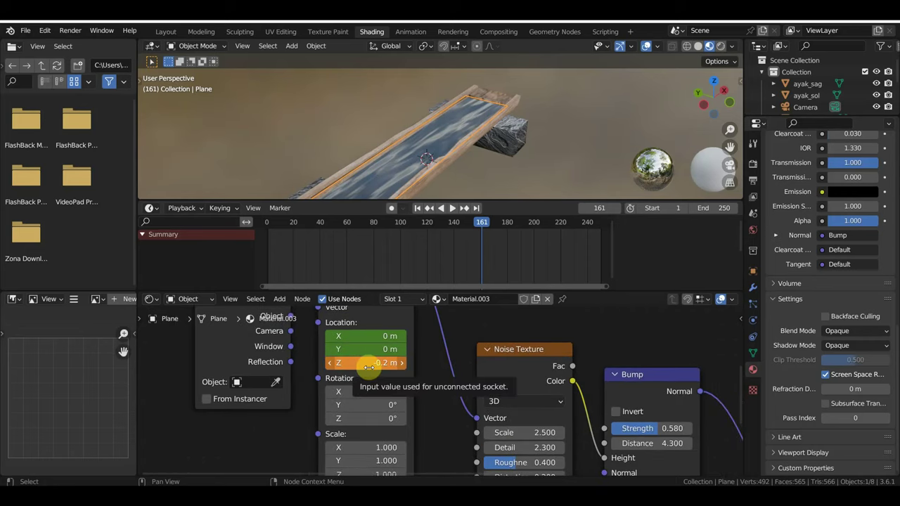
key("i")
key("space")
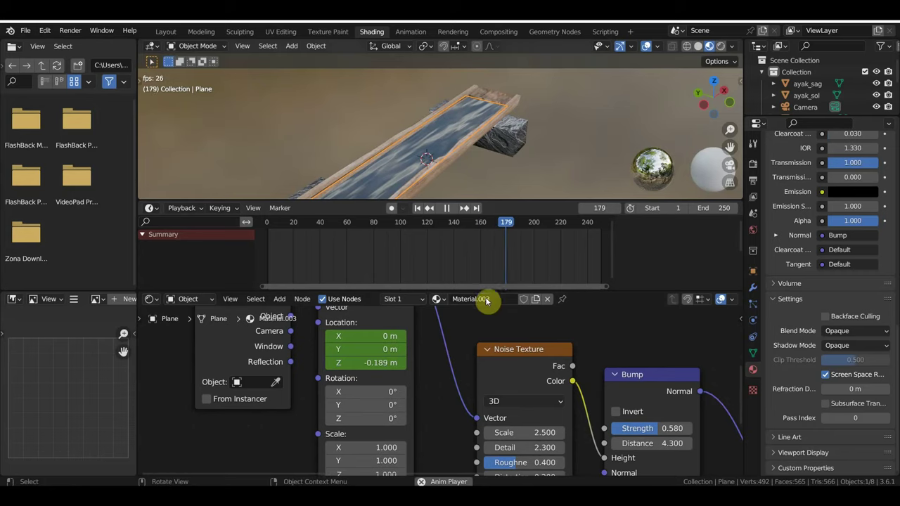
Go to Layout, enlarge the timeline, stop playback at frame 163, and zoom out on the trough.
left_click(167, 31)
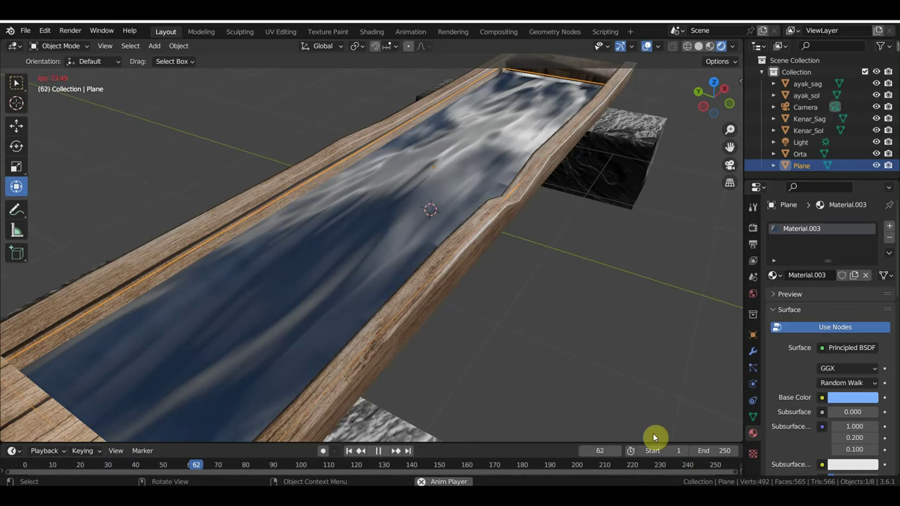
left_click_drag(565, 443, 572, 387)
key("space")
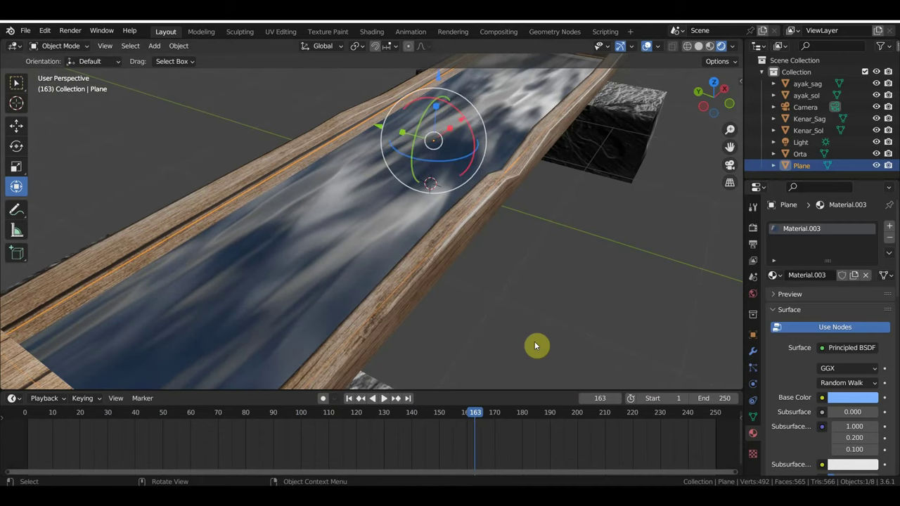
scroll(596, 352, "down", 5)
mouse_move(597, 346)
middle_mouse_down()
mouse_move(586, 317)
mouse_move(598, 305)
mouse_move(663, 321)
mouse_move(553, 323)
mouse_move(595, 263)
mouse_move(541, 263)
mouse_move(649, 255)
mouse_move(432, 174)
middle_mouse_up()
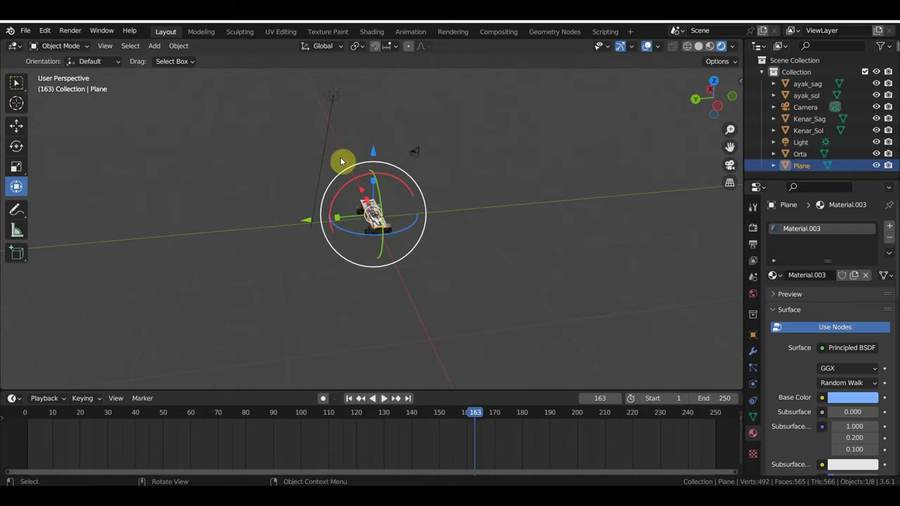
Set the water material's Roughness to about 0.945.
scroll(340, 162, "up", 3)
scroll(836, 422, "down", 5)
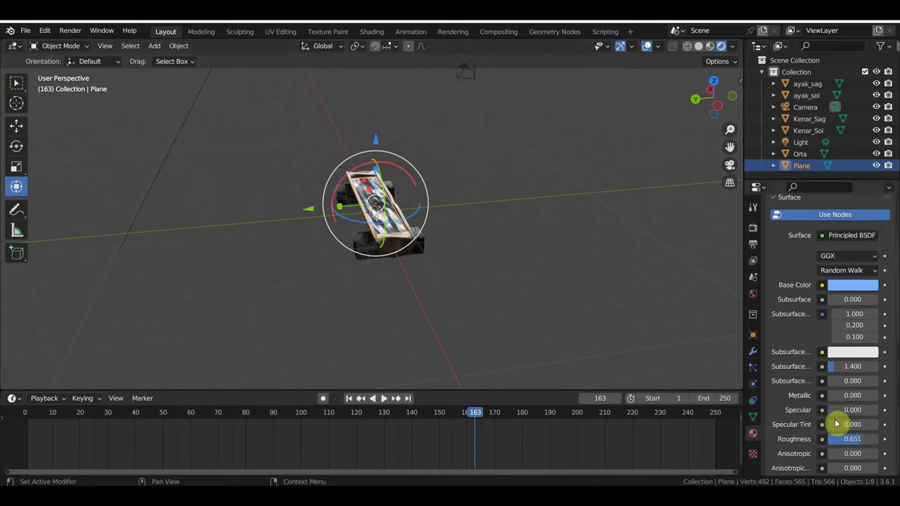
scroll(837, 424, "down", 3)
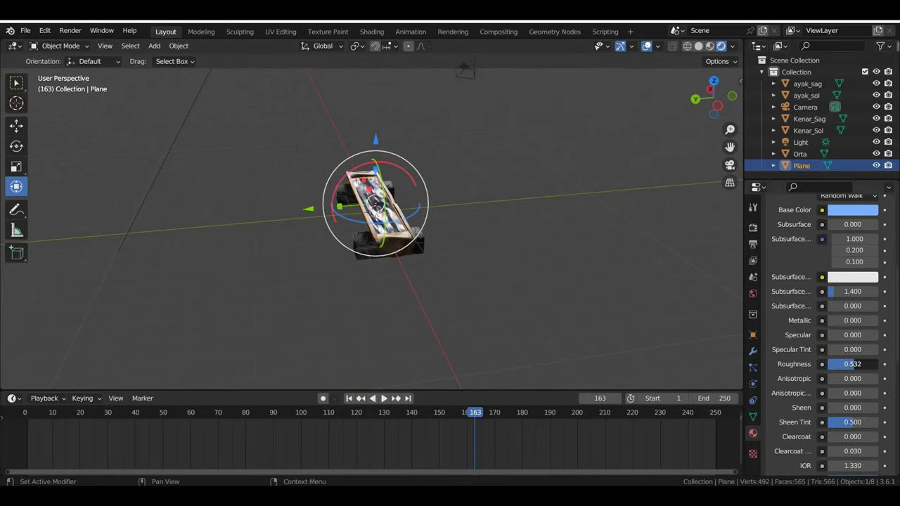
left_click_drag(869, 364, 878, 364)
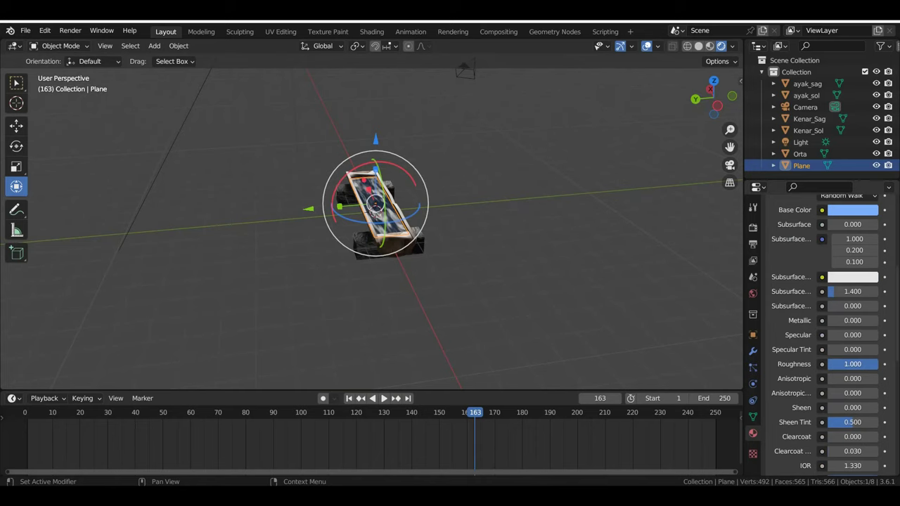
left_click_drag(878, 364, 869, 364)
Play the animation to preview the rougher water up close.
scroll(583, 342, "up", 5)
mouse_move(584, 343)
middle_mouse_down()
mouse_move(544, 352)
mouse_move(553, 341)
middle_mouse_up()
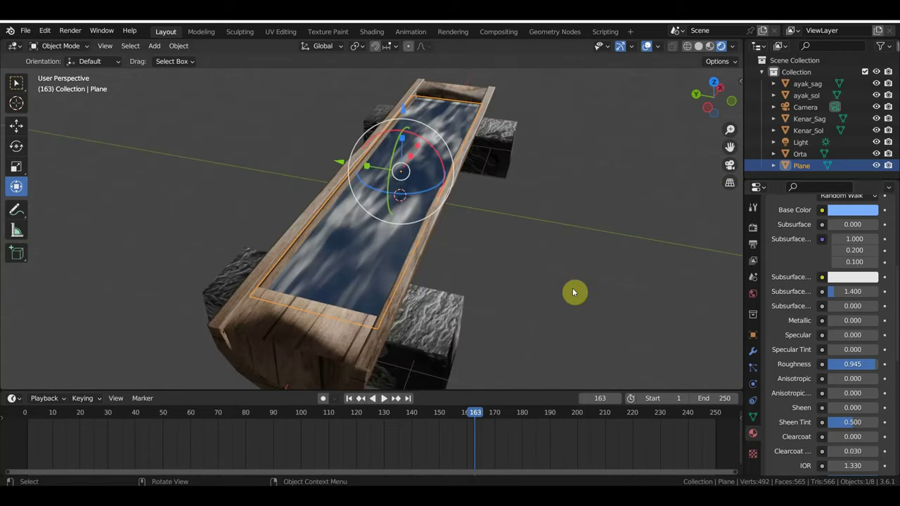
key("space")
scroll(580, 290, "down", 4)
mouse_move(578, 288)
middle_mouse_down()
mouse_move(564, 279)
mouse_move(567, 270)
mouse_move(581, 273)
middle_mouse_up()
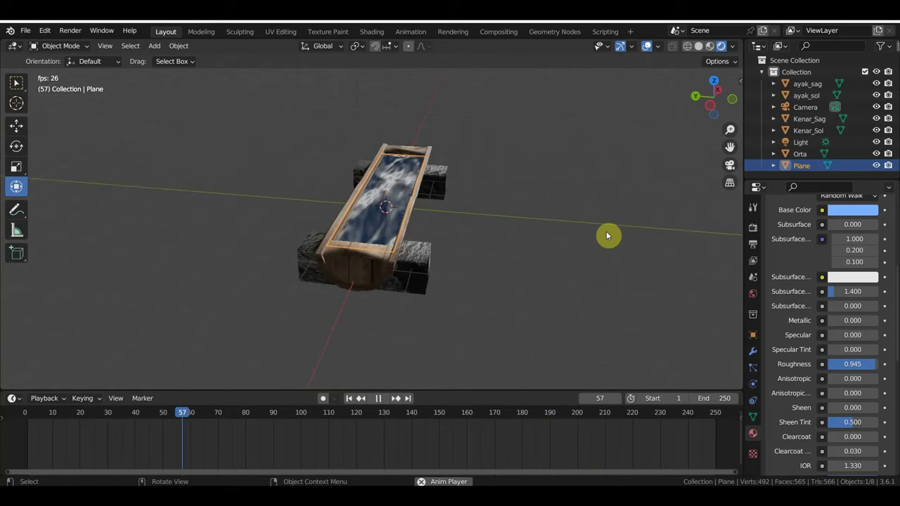
key("space")
Select the sun light and aim its direction down at the trough.
scroll(606, 235, "down", 3)
scroll(492, 222, "down", 2)
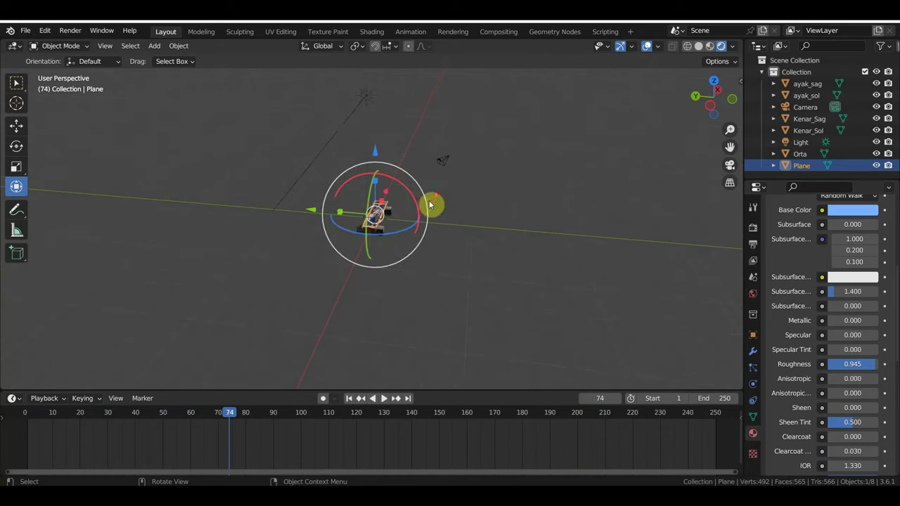
left_click(351, 123)
left_click_drag(342, 131, 433, 165)
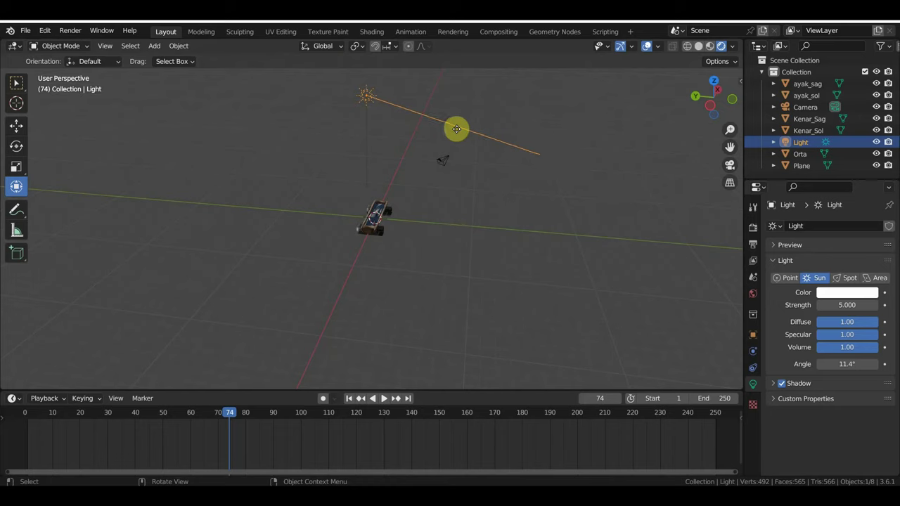
Swing the sun's direction until it points almost straight down at the trough.
middle_click_drag(458, 227, 417, 223)
mouse_move(444, 173)
left_mouse_down()
mouse_move(374, 141)
mouse_move(418, 204)
left_mouse_up()
mouse_move(417, 203)
middle_mouse_down()
mouse_move(444, 237)
mouse_move(500, 187)
mouse_move(514, 189)
mouse_move(492, 201)
mouse_move(437, 184)
middle_mouse_up()
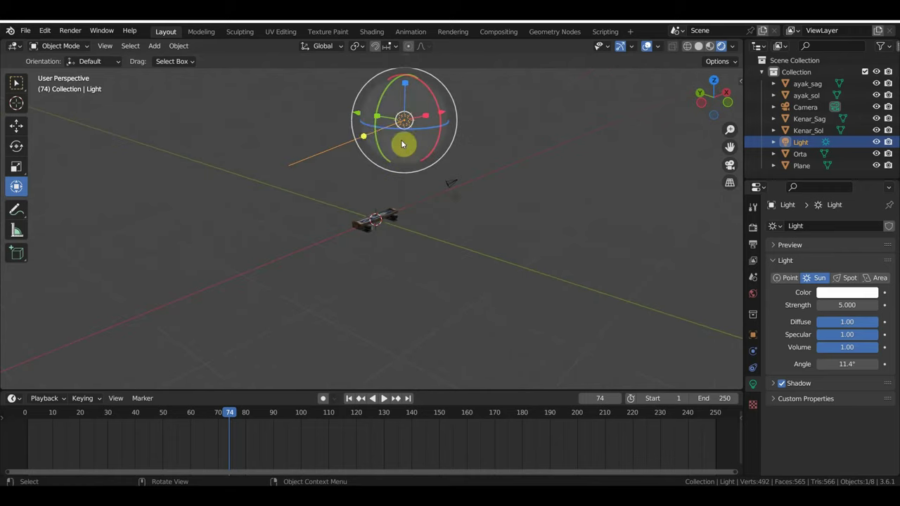
mouse_move(363, 135)
left_mouse_down()
mouse_move(432, 160)
mouse_move(353, 174)
mouse_move(414, 201)
mouse_move(430, 227)
left_mouse_up()
scroll(450, 239, "up", 4)
mouse_move(475, 253)
middle_mouse_down()
mouse_move(337, 275)
mouse_move(382, 236)
mouse_move(375, 207)
middle_mouse_up()
left_click_drag(435, 113, 492, 134)
scroll(374, 224, "up", 5)
mouse_move(374, 224)
middle_mouse_down()
mouse_move(474, 253)
mouse_move(578, 256)
mouse_move(387, 253)
mouse_move(553, 227)
mouse_move(522, 235)
middle_mouse_up()
scroll(514, 227, "up", 3)
Switch the viewport to Material Preview shading and play the animation.
key("space")
key("space")
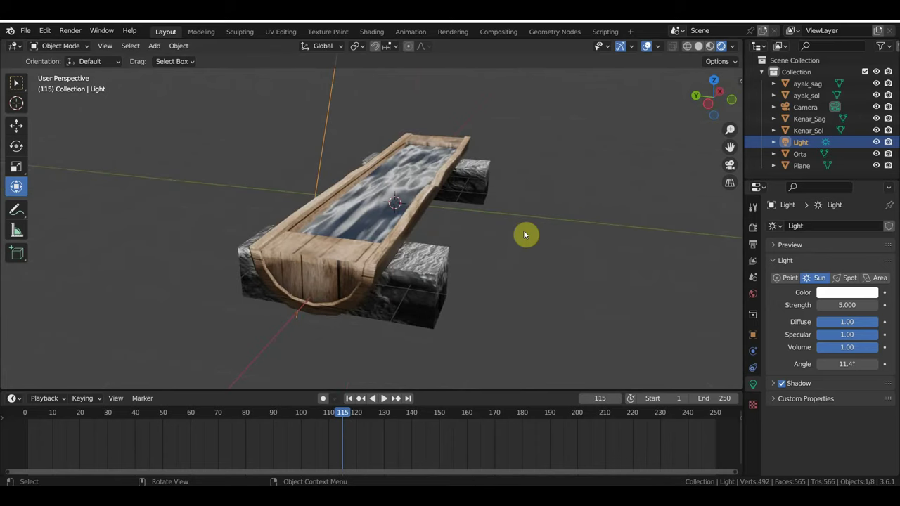
scroll(524, 301, "down", 4)
mouse_move(551, 276)
middle_mouse_down()
mouse_move(532, 281)
mouse_move(680, 79)
middle_mouse_up()
left_click(710, 47)
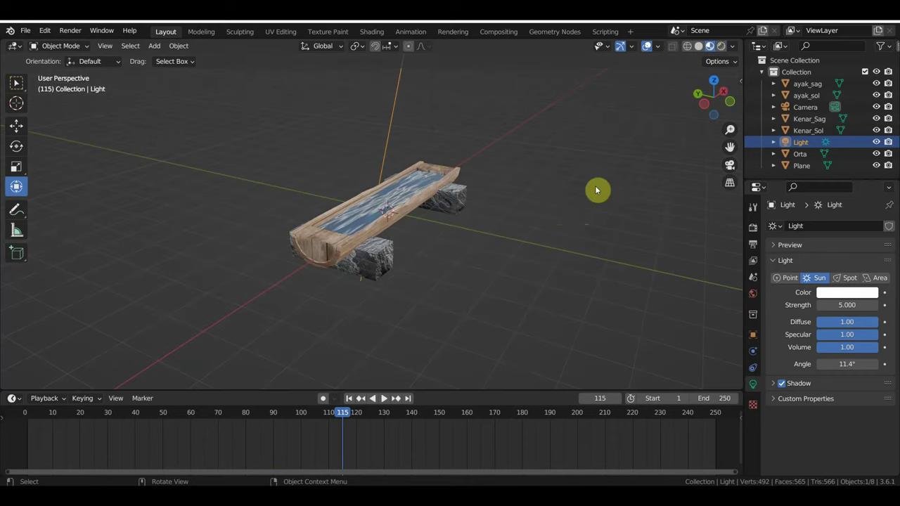
key("space")
scroll(548, 221, "up", 2)
scroll(546, 225, "up", 2)
mouse_move(550, 227)
middle_mouse_down()
mouse_move(635, 248)
mouse_move(588, 241)
middle_mouse_up()
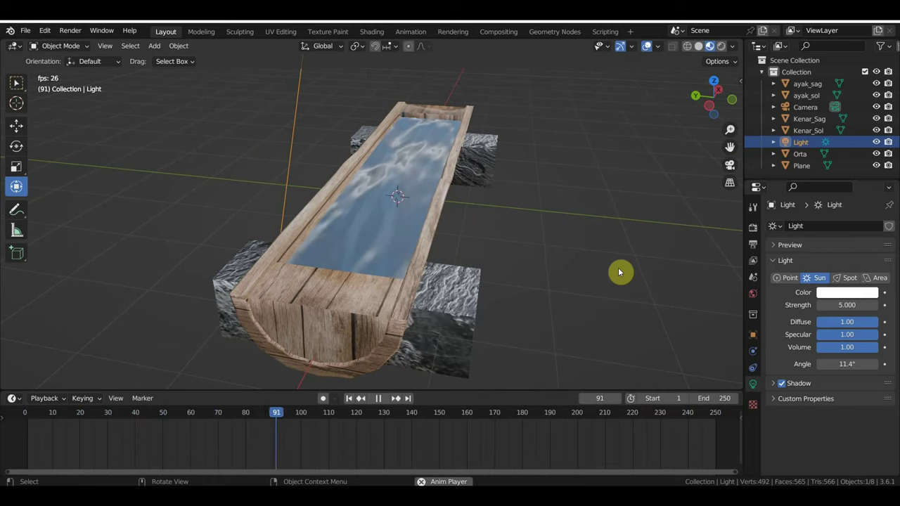
Box-select the camera and the light together.
mouse_move(620, 272)
middle_mouse_down()
mouse_move(548, 254)
mouse_move(412, 244)
middle_mouse_up()
scroll(602, 271, "down", 5)
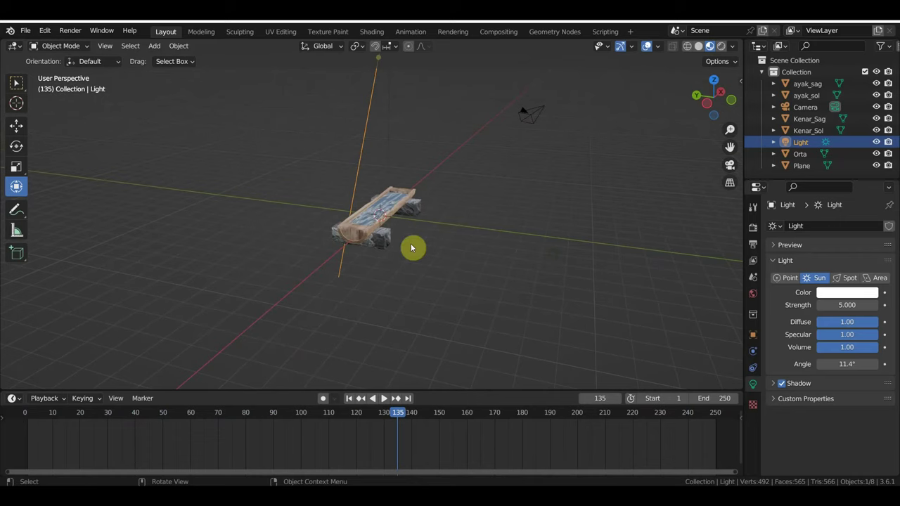
scroll(555, 154, "down", 1)
left_click_drag(491, 150, 385, 100, "shift")
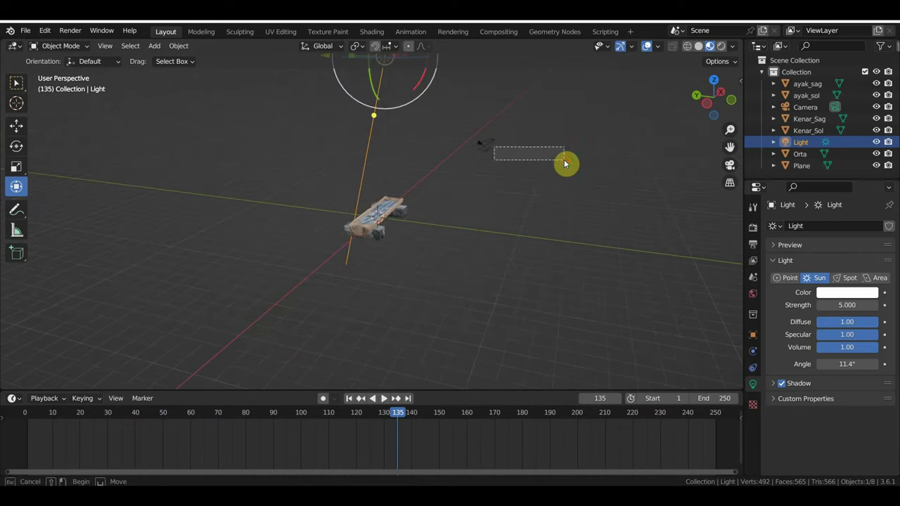
Delete the camera and light, then save the trough file.
key("Delete")
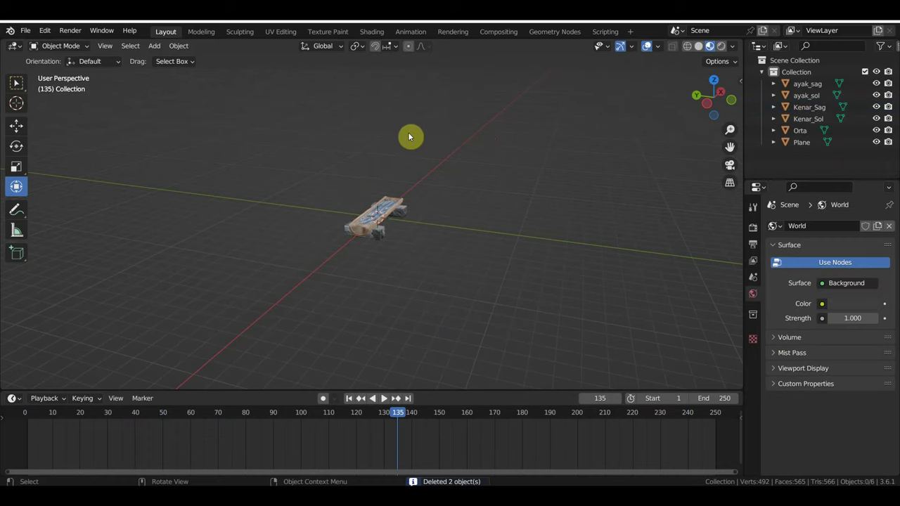
scroll(427, 220, "up", 2)
scroll(311, 225, "up", 3)
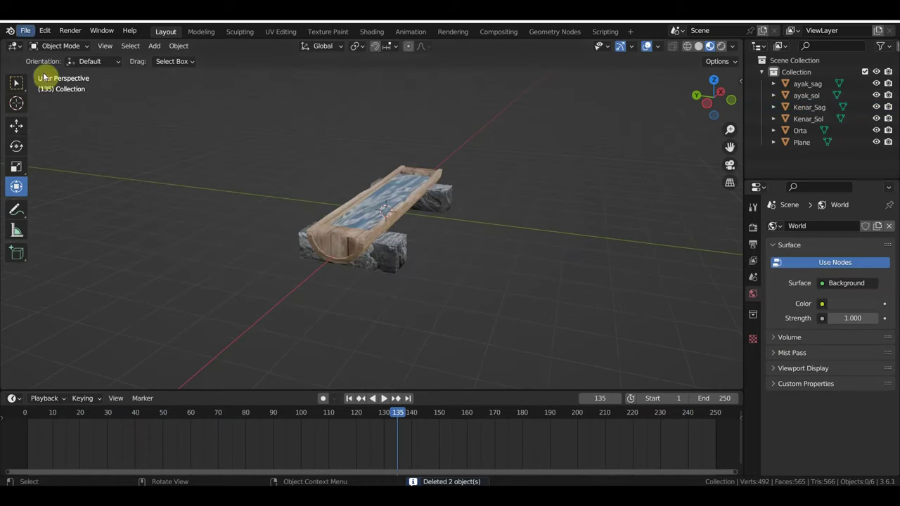
left_click(26, 30)
left_click(53, 107)
Open новый на привязи.blend from the Desktop's новый конь folder.
mouse_move(382, 193)
middle_mouse_down()
mouse_move(485, 233)
mouse_move(466, 249)
mouse_move(342, 205)
middle_mouse_up()
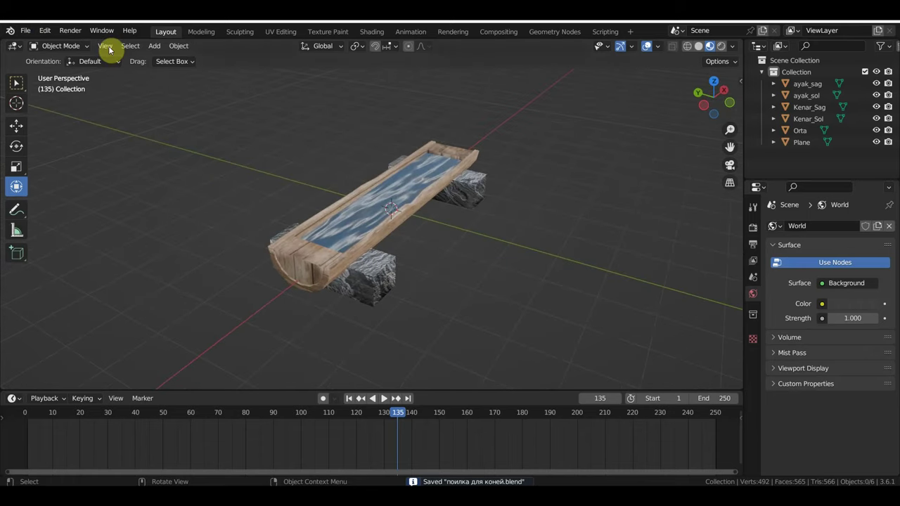
left_click(28, 32)
mouse_move(55, 67)
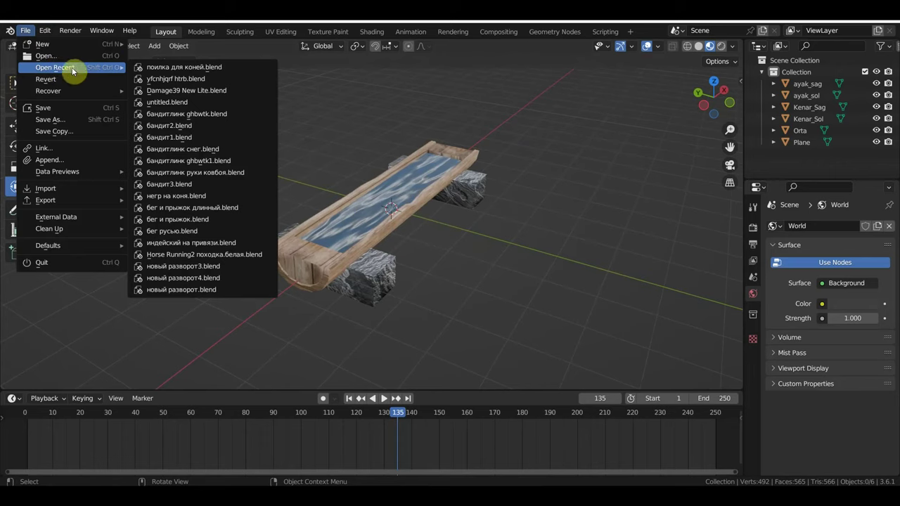
left_click(45, 55)
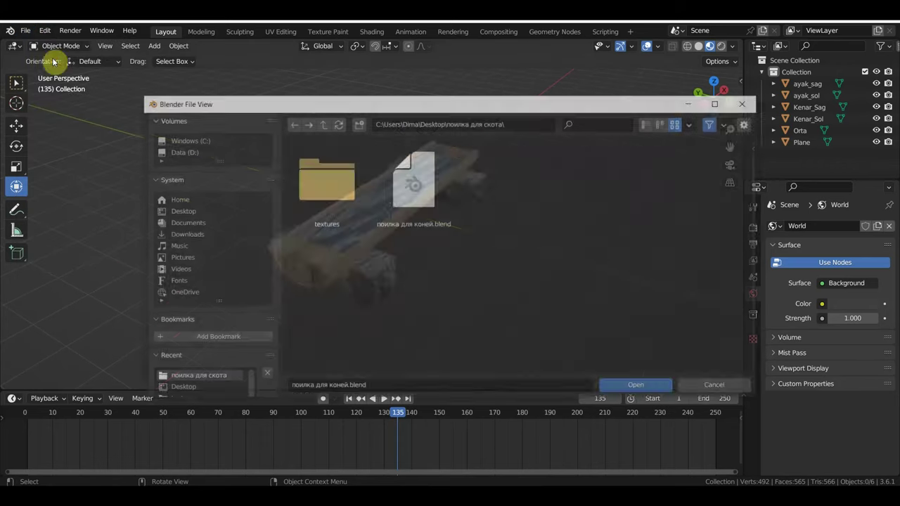
left_click(199, 210)
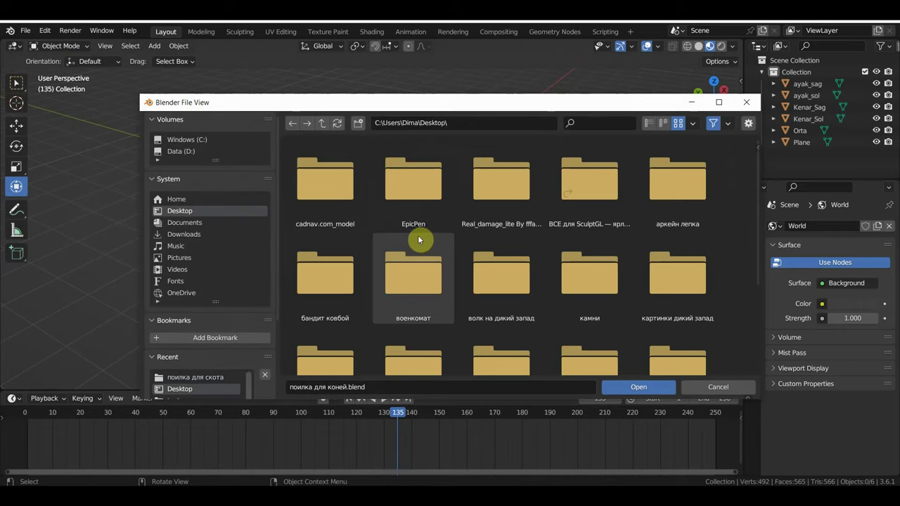
scroll(417, 240, "down", 2)
double_click(339, 303)
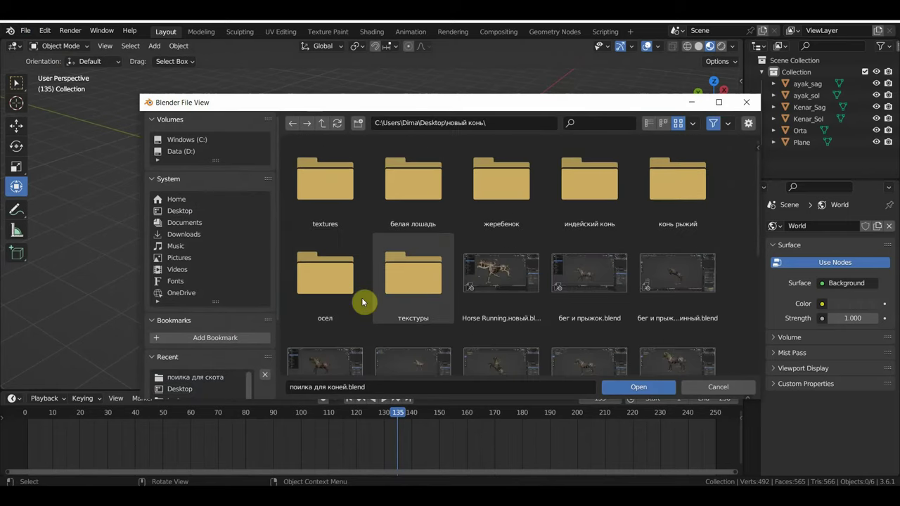
scroll(400, 297, "down", 2)
scroll(527, 298, "down", 1)
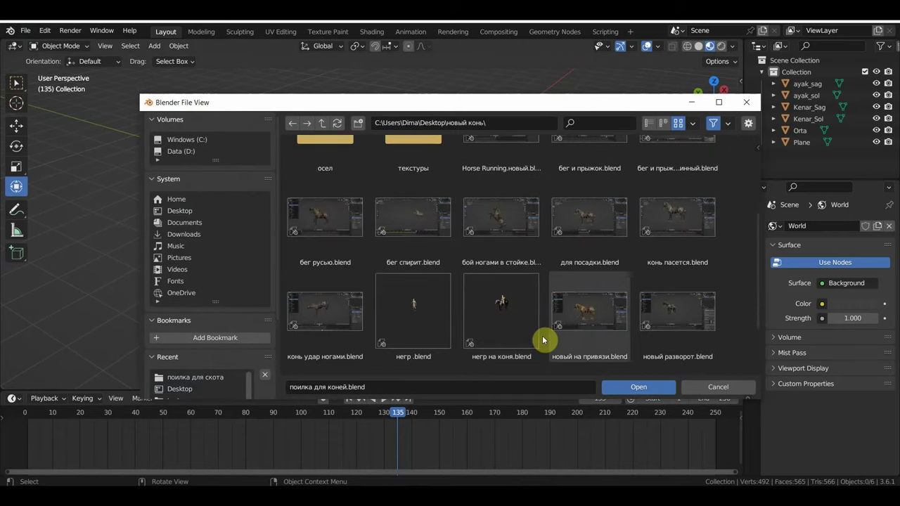
double_click(588, 317)
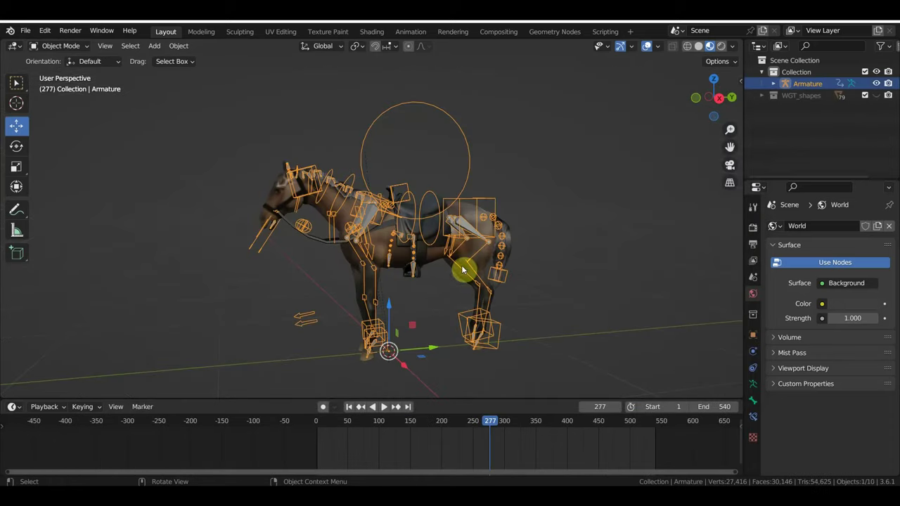
Play the horse animation, stop it at frame 364, and bring up the File menu.
key("space")
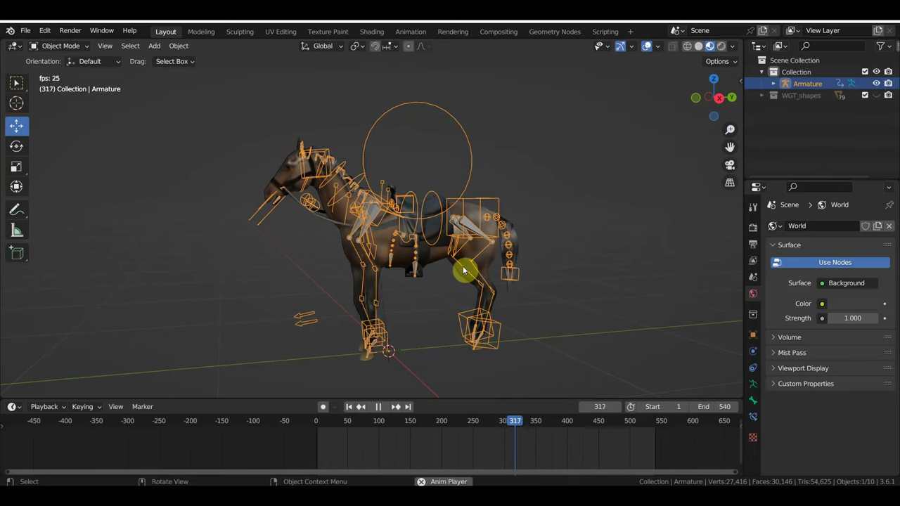
key("space")
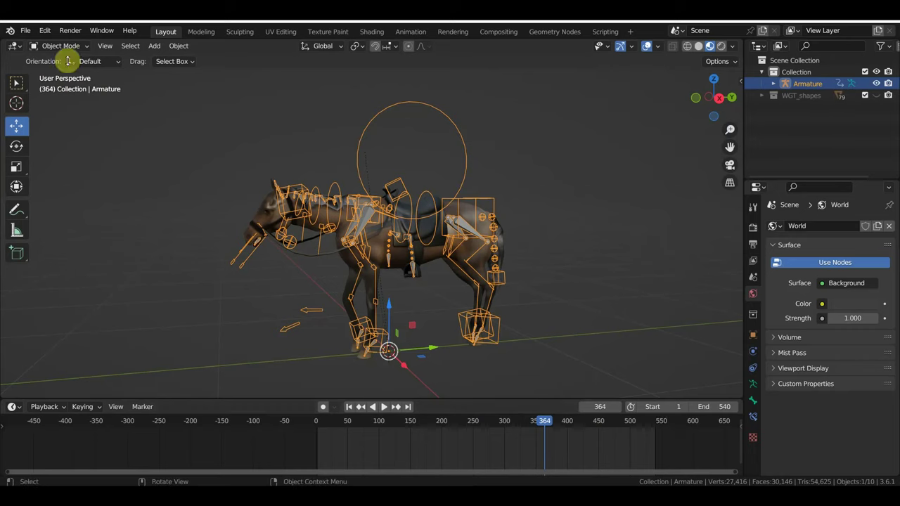
left_click(27, 32)
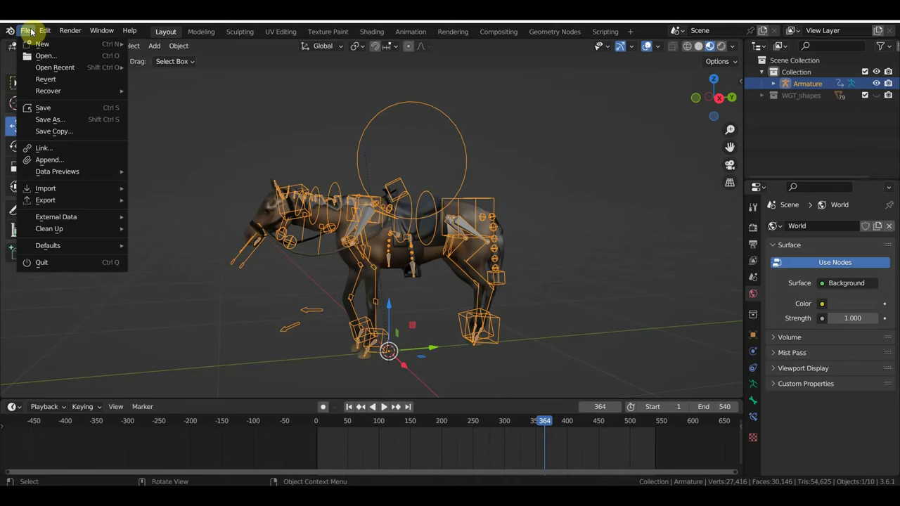
Link the Collection from Desktop > поилка для скота > поилка для коней.blend into the horse scene.
left_click(63, 149)
left_click(188, 213)
scroll(371, 259, "down", 1)
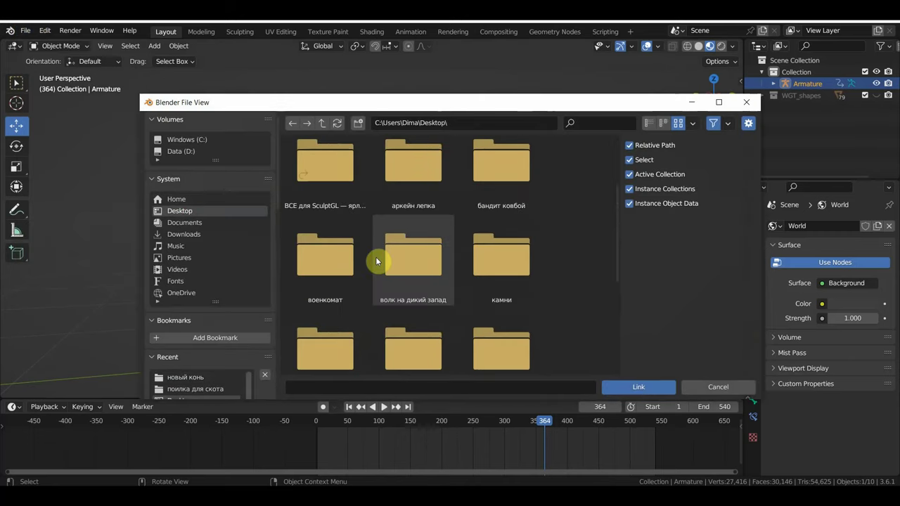
scroll(371, 260, "down", 3)
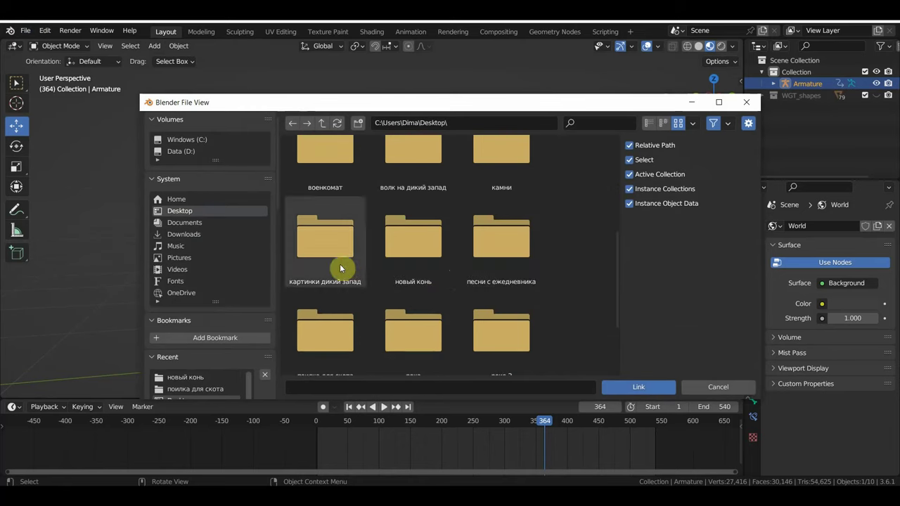
scroll(490, 262, "down", 2)
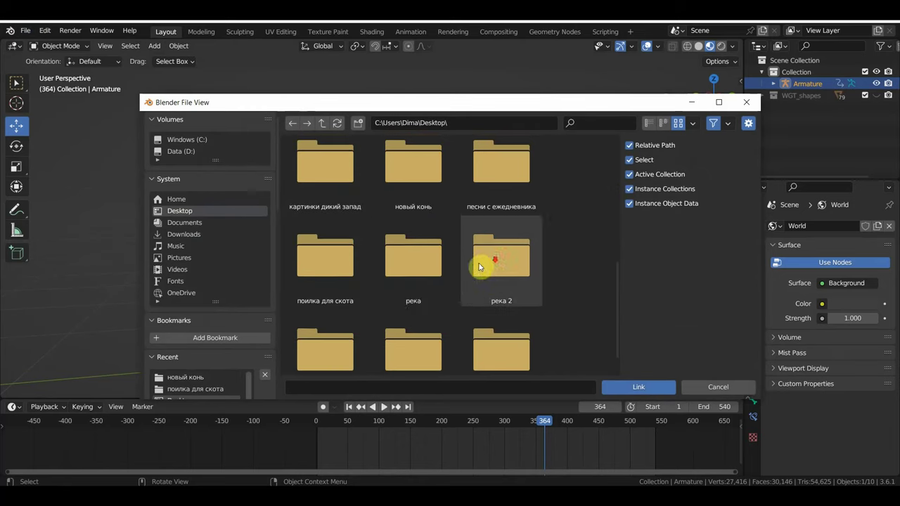
double_click(336, 261)
left_click(415, 208)
double_click(414, 208)
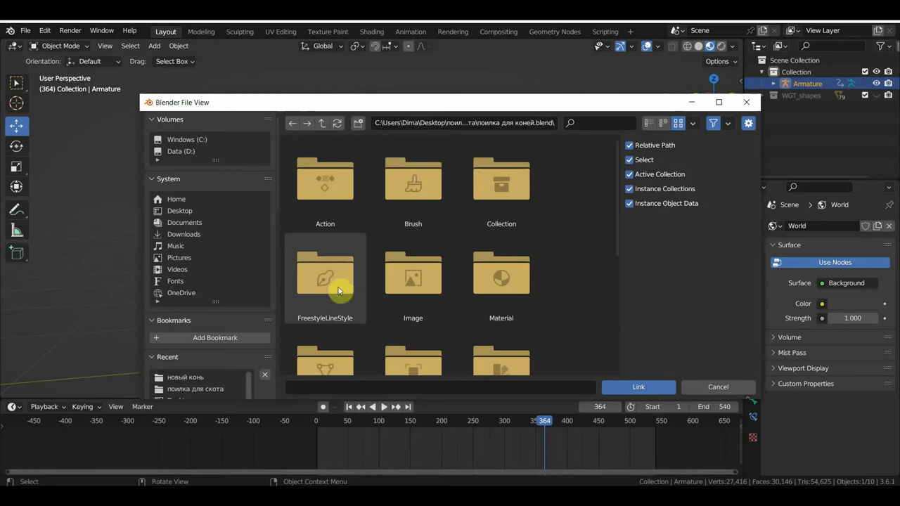
double_click(489, 217)
double_click(331, 195)
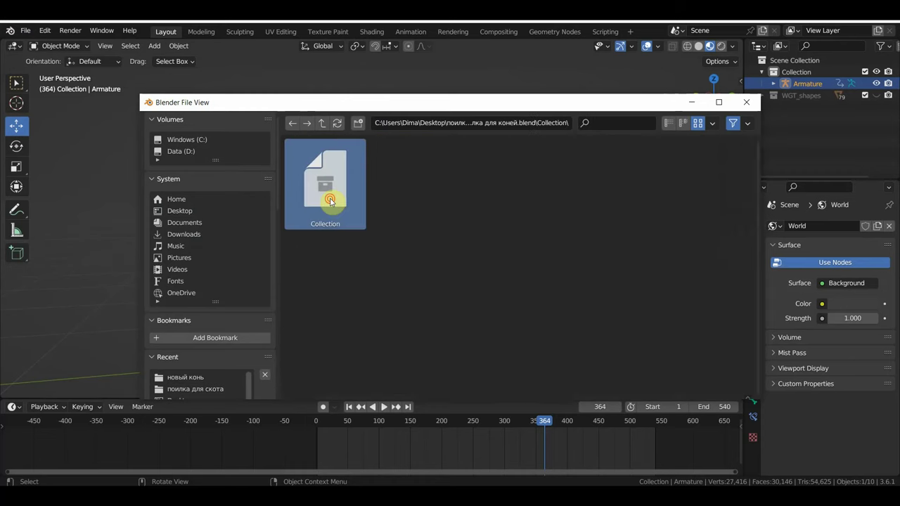
scroll(451, 286, "down", 5)
middle_click_drag(513, 291, 556, 304)
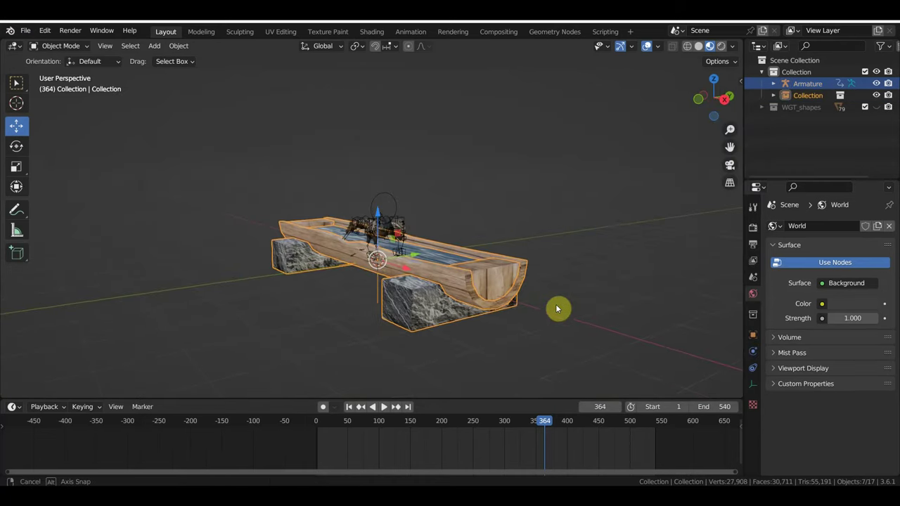
Scale the linked trough to 0.262 and slide it along Y under the horse's head.
key("s")
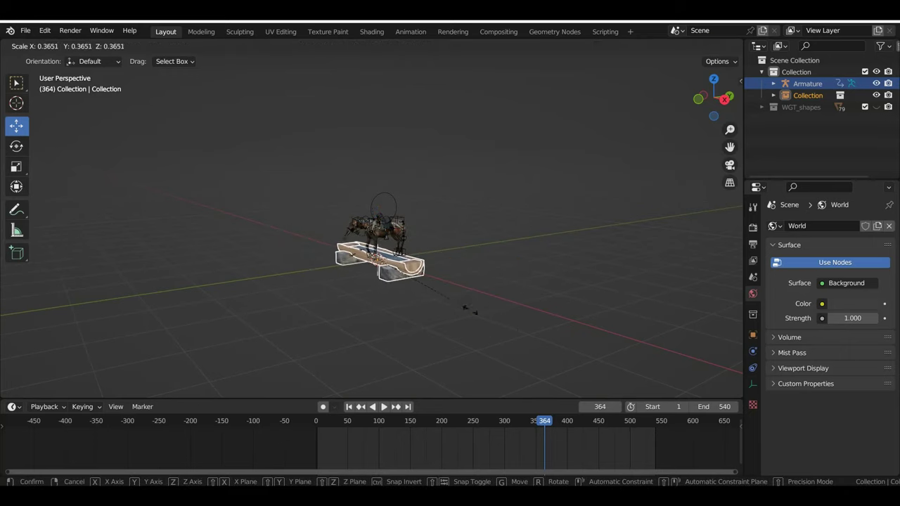
left_click(444, 298)
middle_click_drag(444, 301, 441, 279)
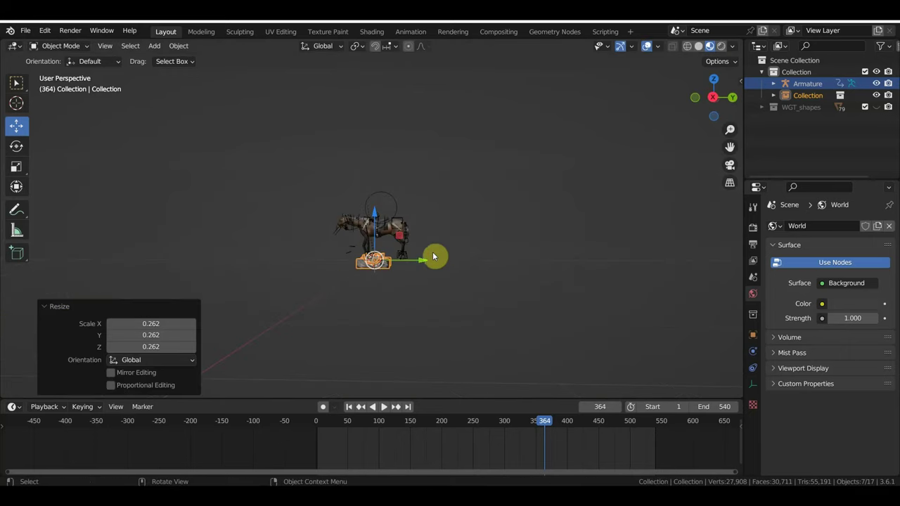
key("g")
key("y")
left_click(387, 256)
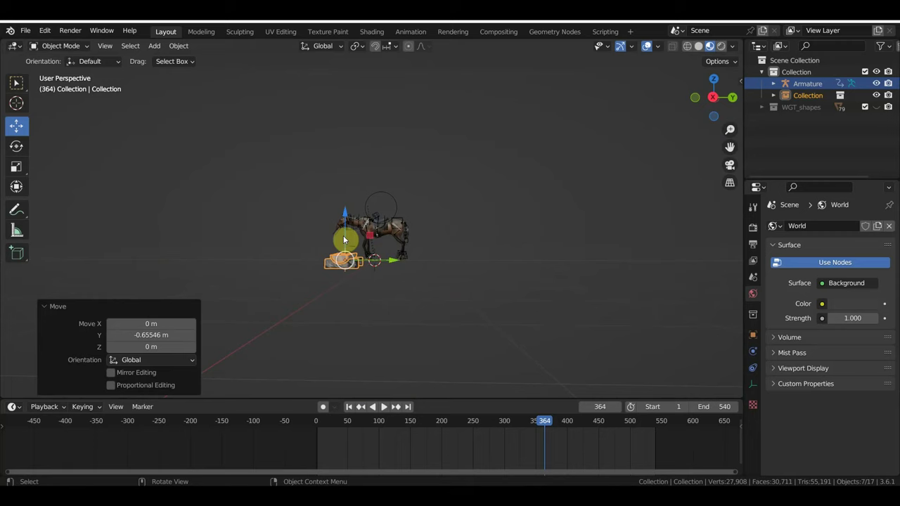
Raise the trough along Z from the right side view, ending 0.012668 m up.
key("g")
key("z")
left_click(345, 204)
key("KP_3")
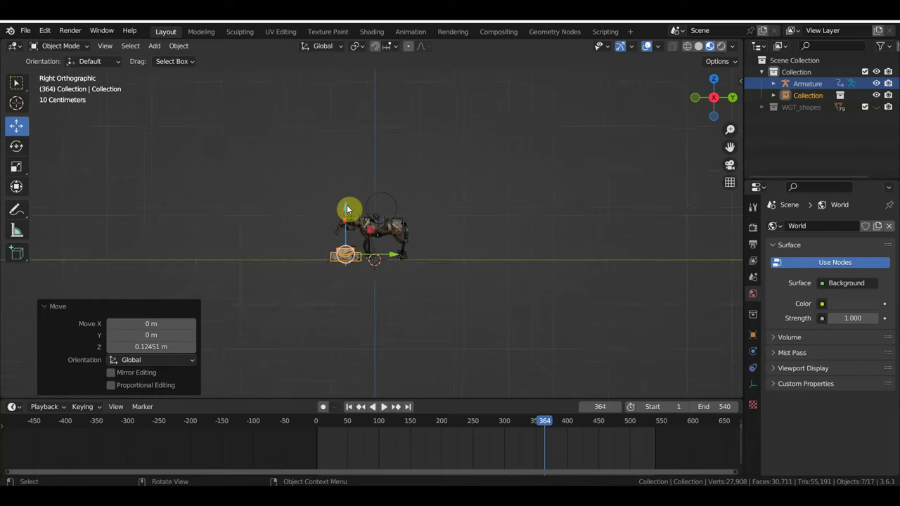
scroll(346, 226, "up", 5)
key("g")
key("z")
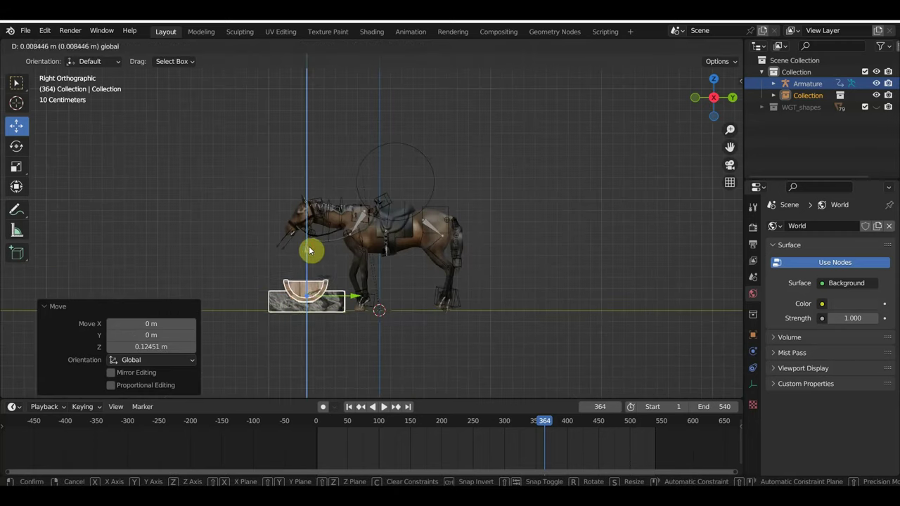
left_click(309, 241)
mouse_move(309, 240)
middle_mouse_down()
mouse_move(351, 271)
mouse_move(476, 298)
mouse_move(472, 287)
mouse_move(408, 291)
mouse_move(367, 272)
middle_mouse_up()
scroll(408, 290, "up", 3)
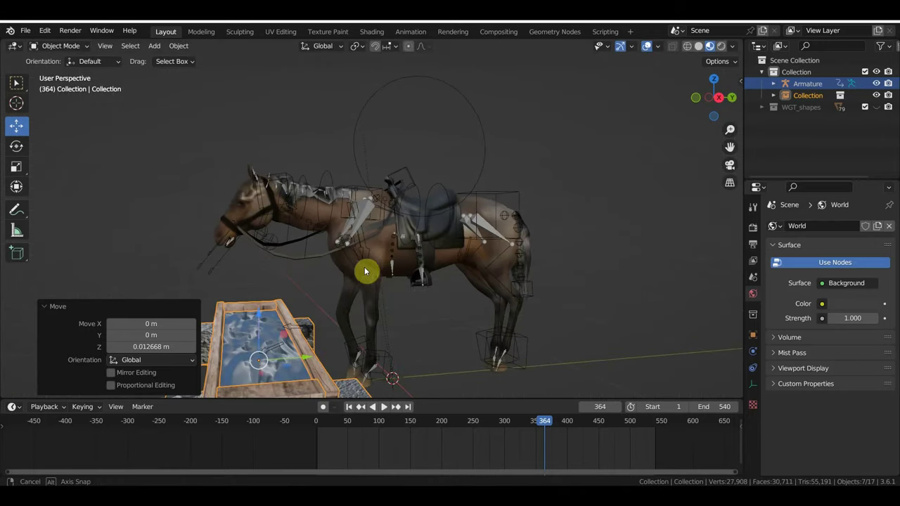
Scrub the timeline back, return to the right side view and select the horse armature.
mouse_move(541, 459)
left_mouse_down()
mouse_move(542, 420)
mouse_move(284, 424)
mouse_move(392, 443)
left_mouse_up()
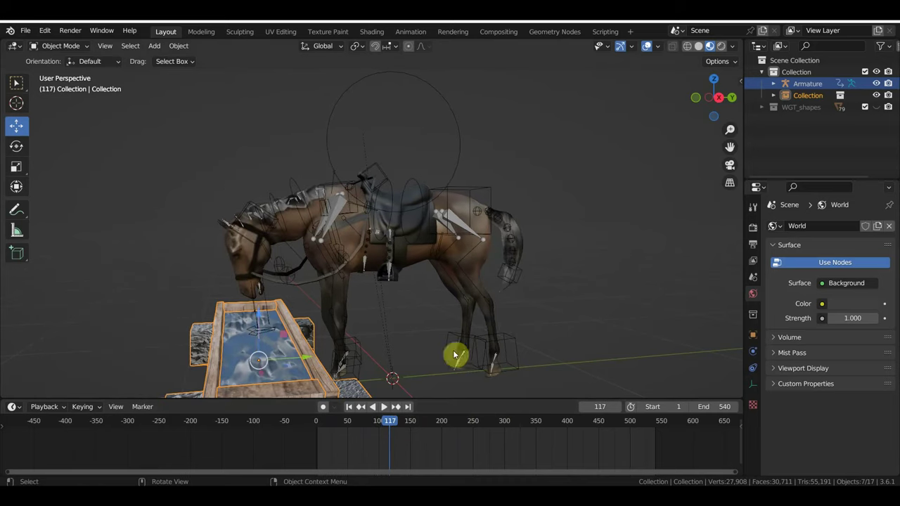
key("KP_3")
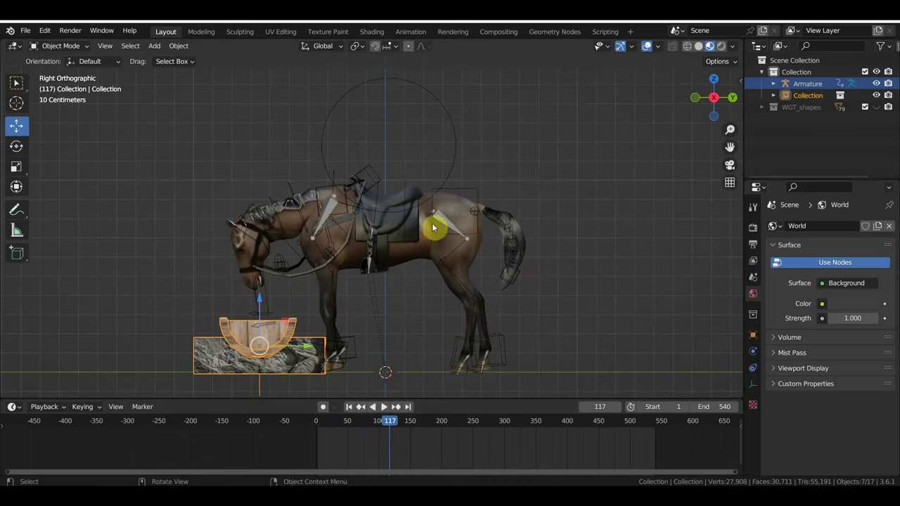
left_click(457, 139)
left_click(59, 45)
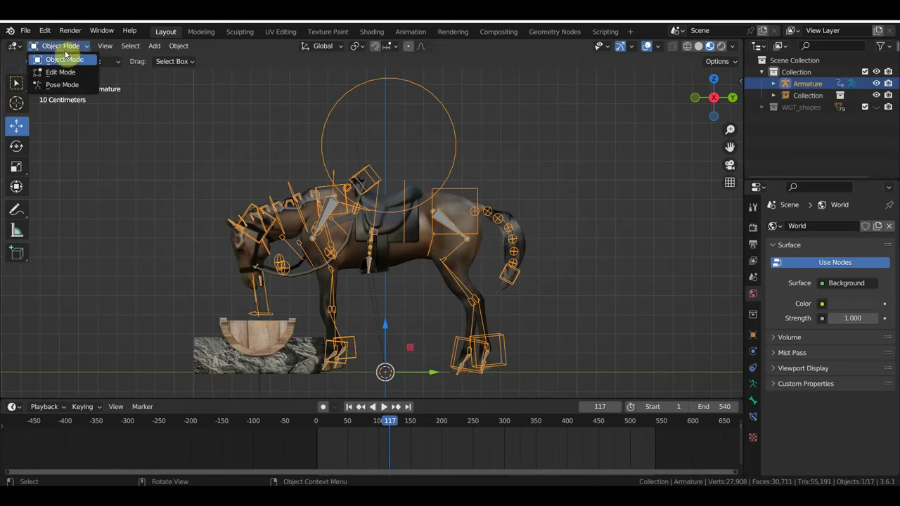
Switch the armature to Pose Mode and select all 112 bones.
left_click(57, 85)
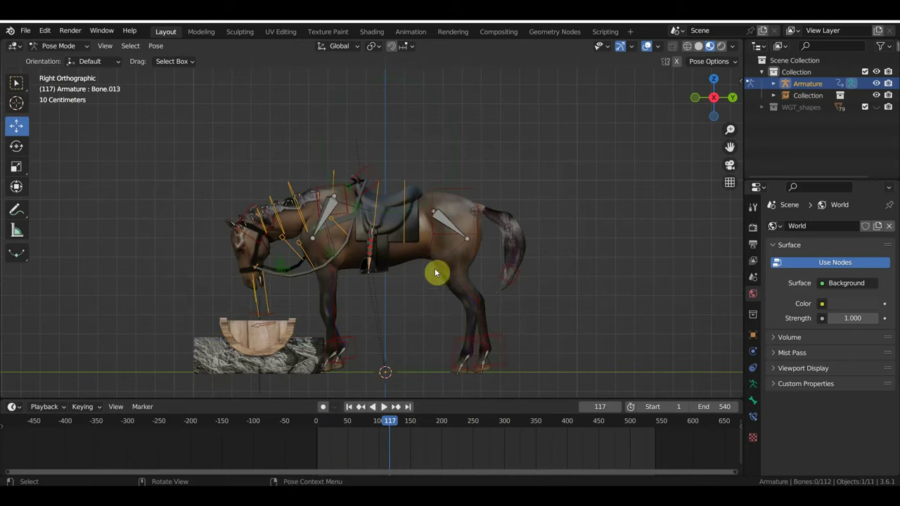
key("a")
scroll(367, 456, "up", 3)
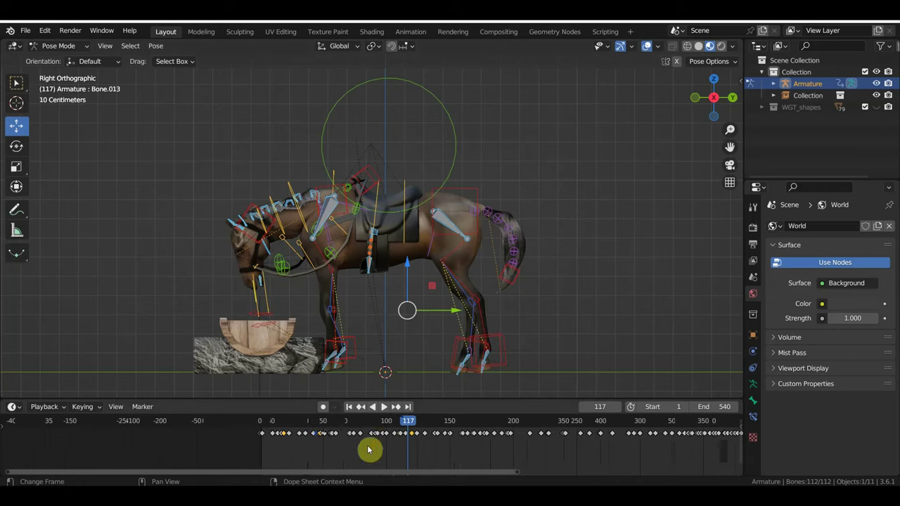
Play the drinking animation, stop at frame 120 and select Bone.005.
left_click_drag(367, 427, 359, 426)
key("space")
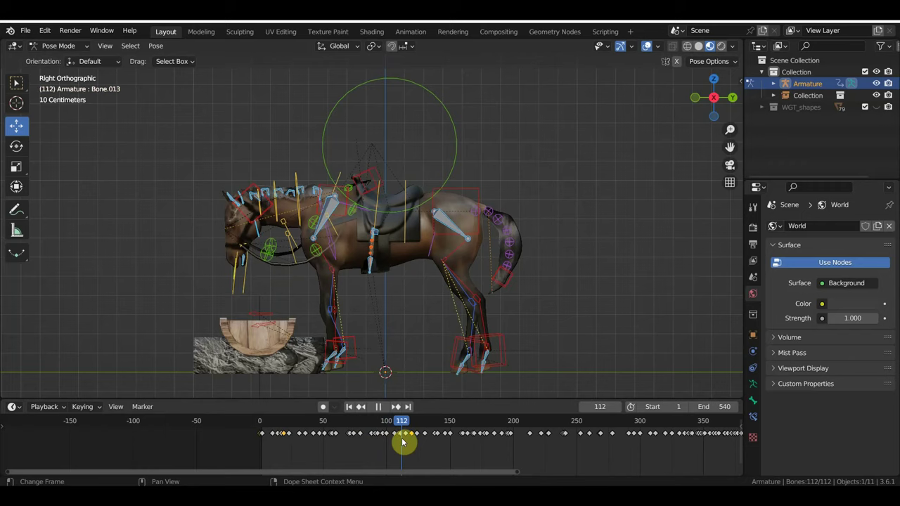
left_click_drag(402, 442, 413, 449)
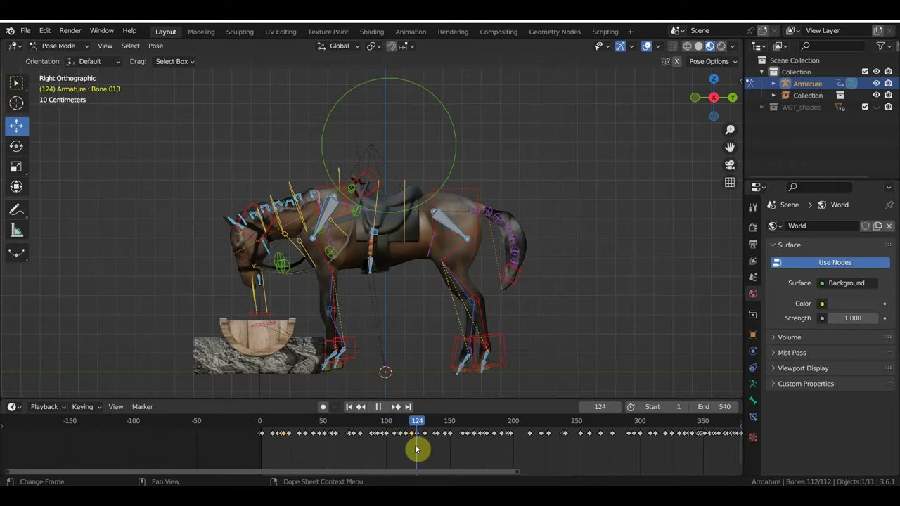
key("space")
left_click_drag(323, 213, 333, 188)
left_click(324, 190)
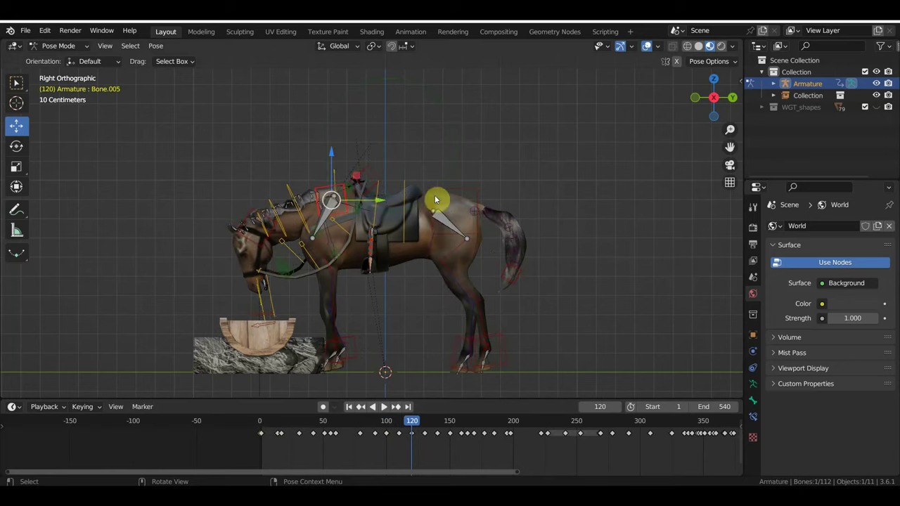
Rotate Bone.005 by -12° and the head bones by -5.68°, nudging their positions.
key("r")
left_click(425, 176)
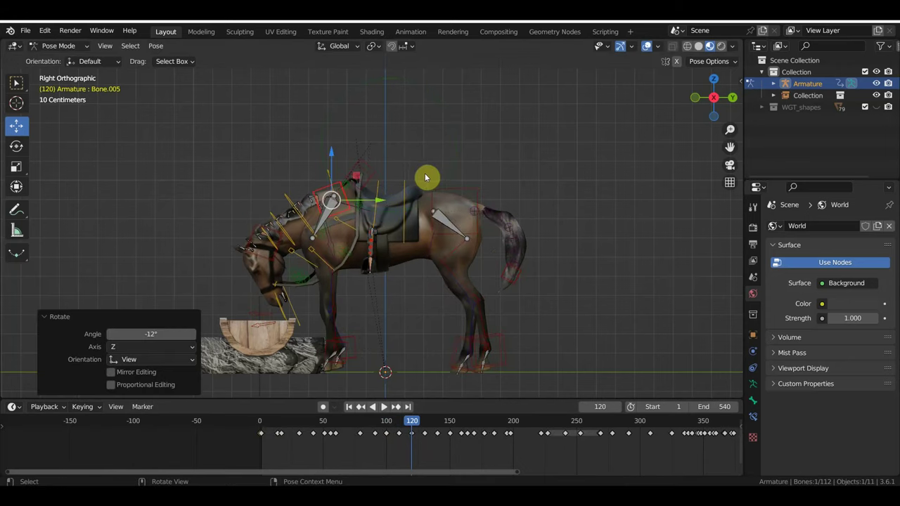
key("g")
left_click(411, 184)
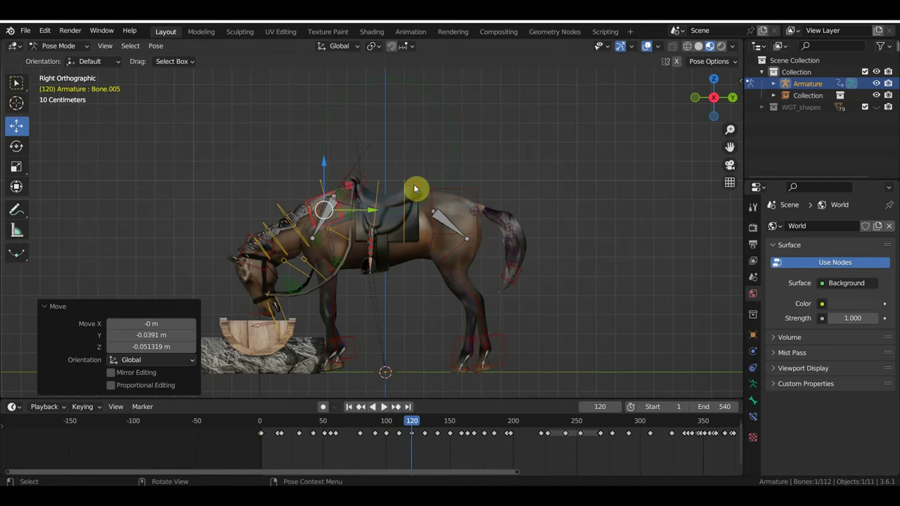
key("r")
left_click(447, 187)
key("g")
left_click(436, 184)
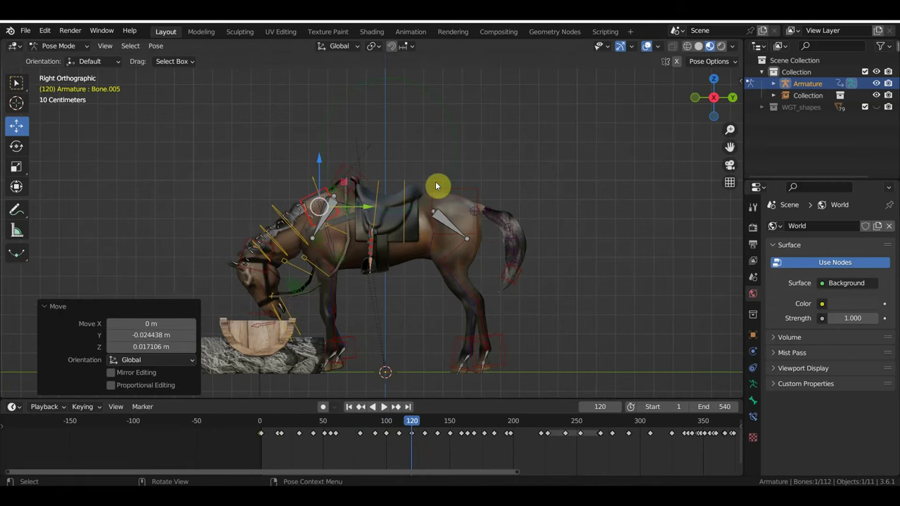
Select Bone.076 and Bone.004 and rotate them slightly.
left_click(349, 206)
scroll(349, 209, "up", 4)
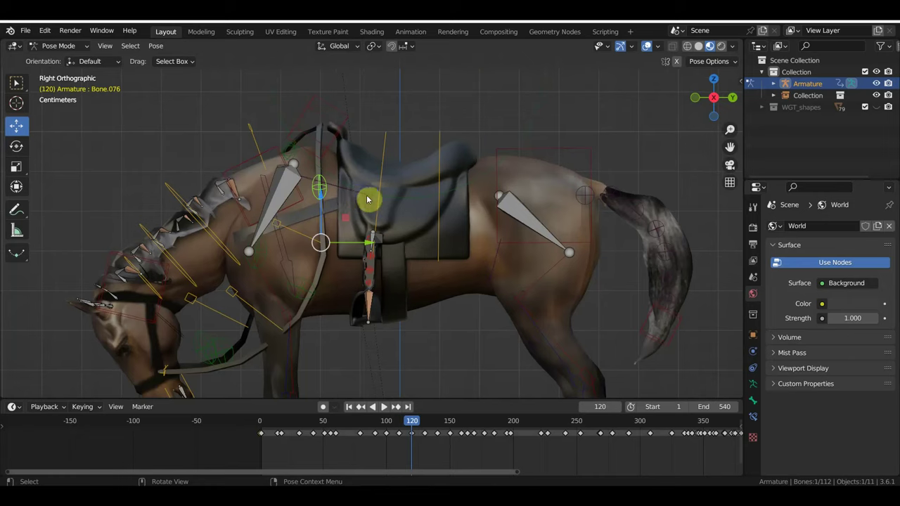
left_click(357, 196)
scroll(425, 207, "down", 1)
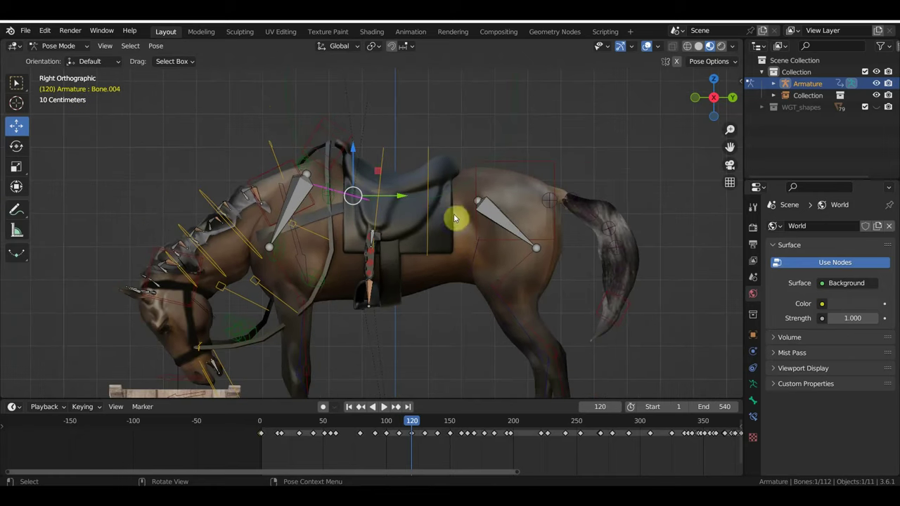
key("r")
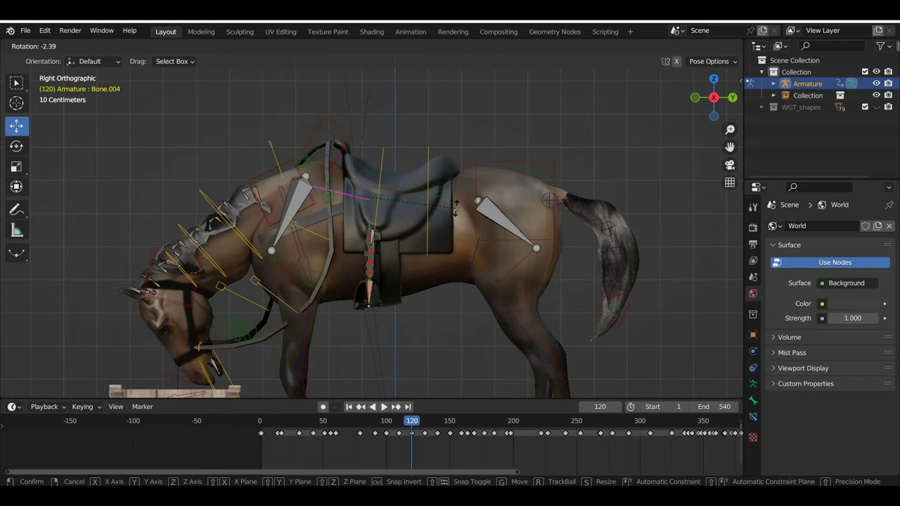
left_click(437, 222)
mouse_move(450, 232)
middle_mouse_down()
mouse_move(436, 222)
mouse_move(407, 248)
mouse_move(440, 239)
middle_mouse_up()
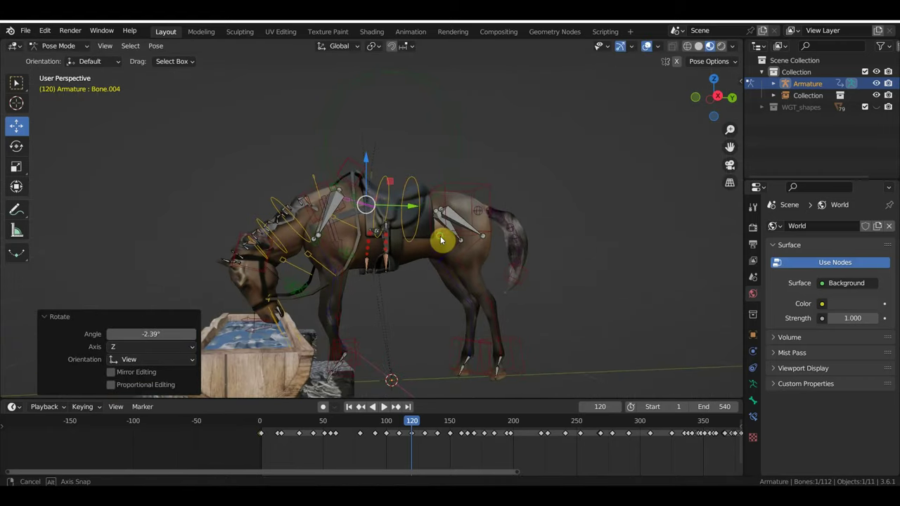
From the side view, lower the front neck bone 13.7° and the upper neck bone -8.17°.
left_click(266, 257)
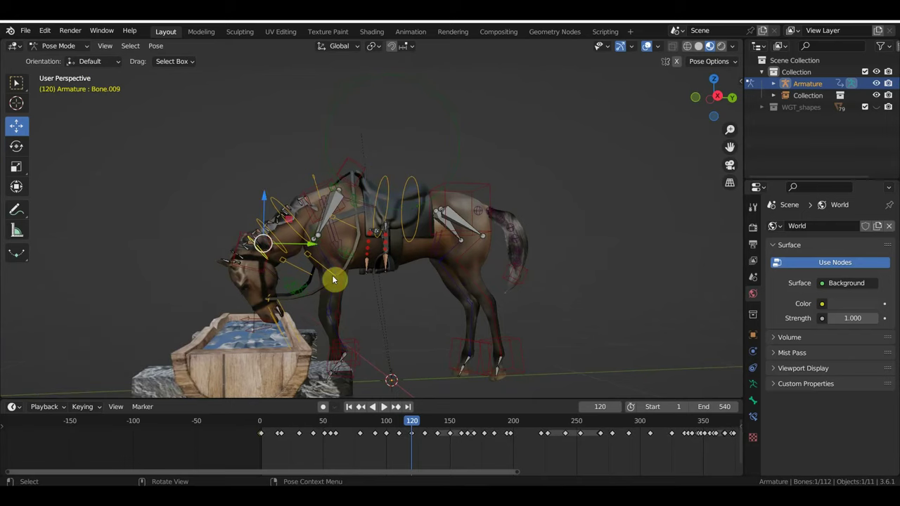
key("KP_3")
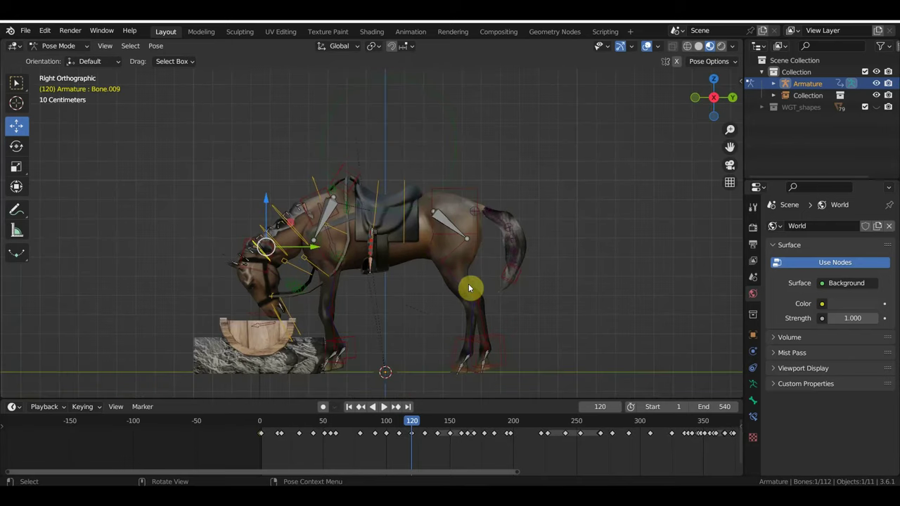
key("r")
left_click(434, 329)
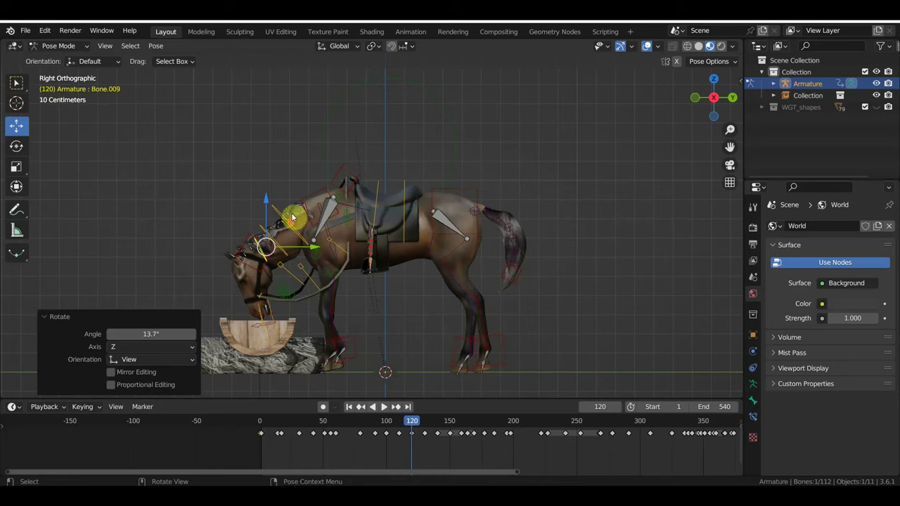
left_click(348, 232)
key("r")
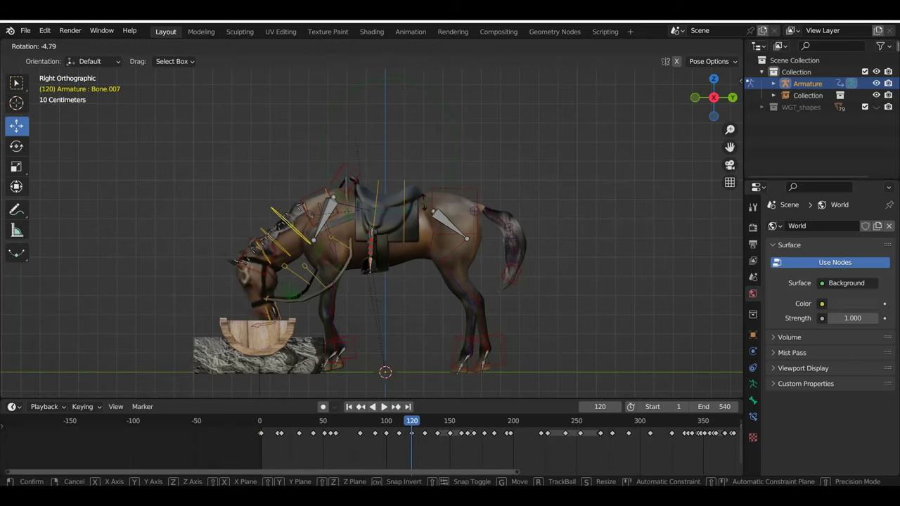
left_click(416, 198)
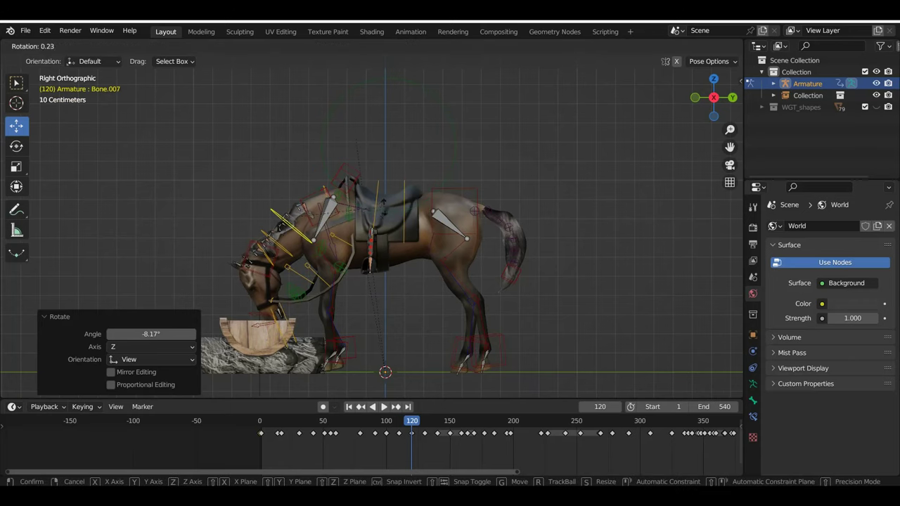
Move and rotate the neck-base bone in small adjustments.
left_click_drag(386, 209, 373, 215)
left_click(351, 206)
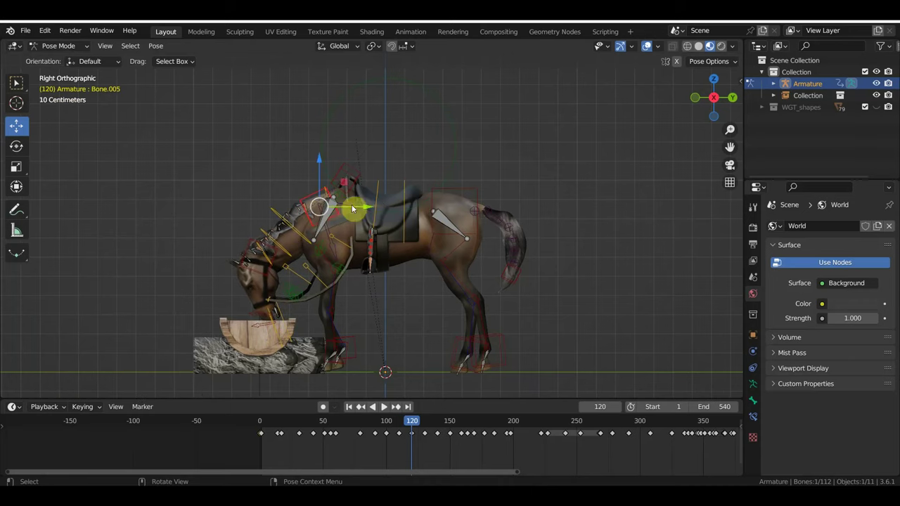
key("g")
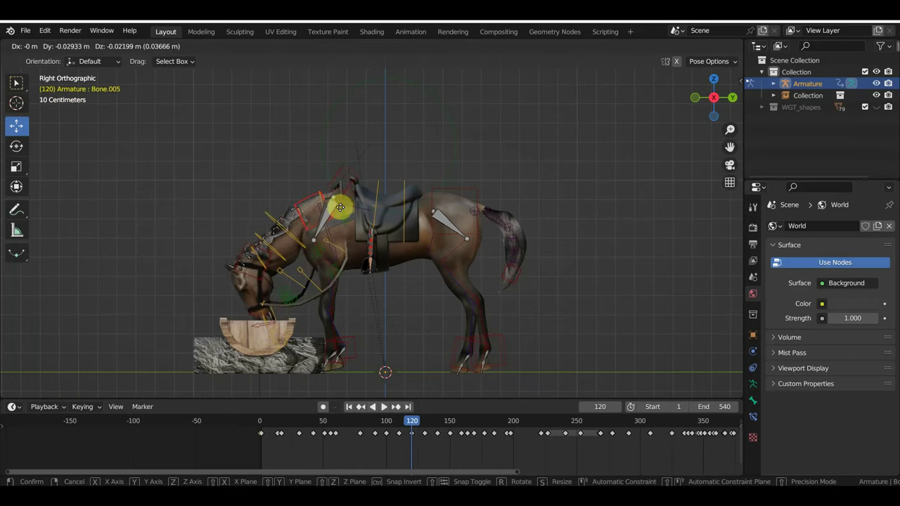
left_click(341, 210)
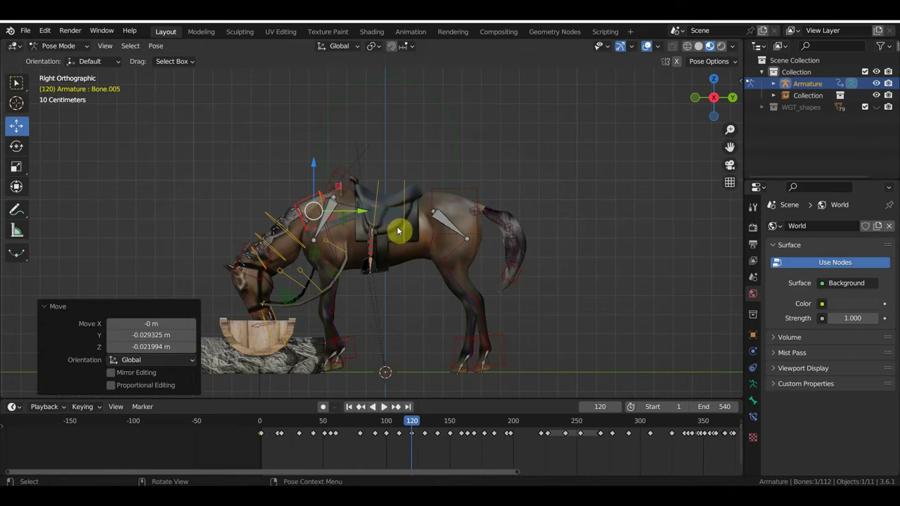
key("r")
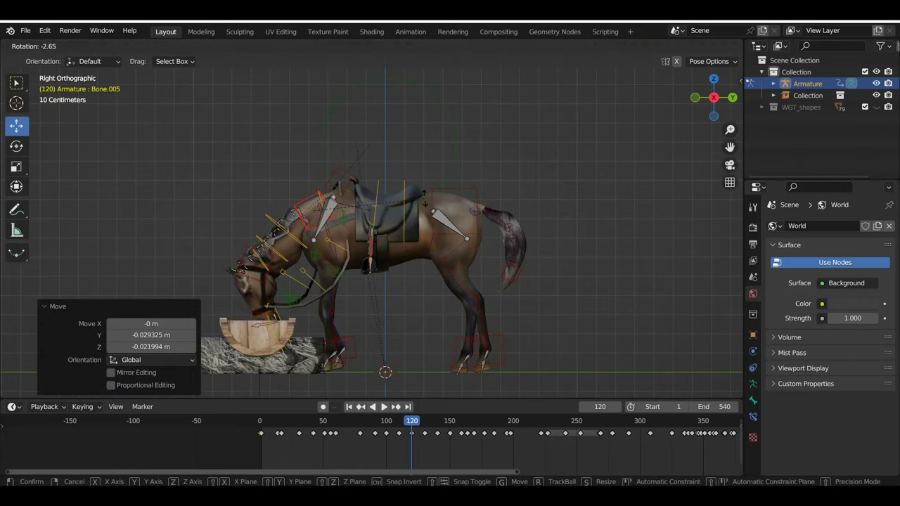
left_click(426, 209)
mouse_move(426, 209)
middle_mouse_down()
mouse_move(415, 255)
mouse_move(434, 223)
middle_mouse_up()
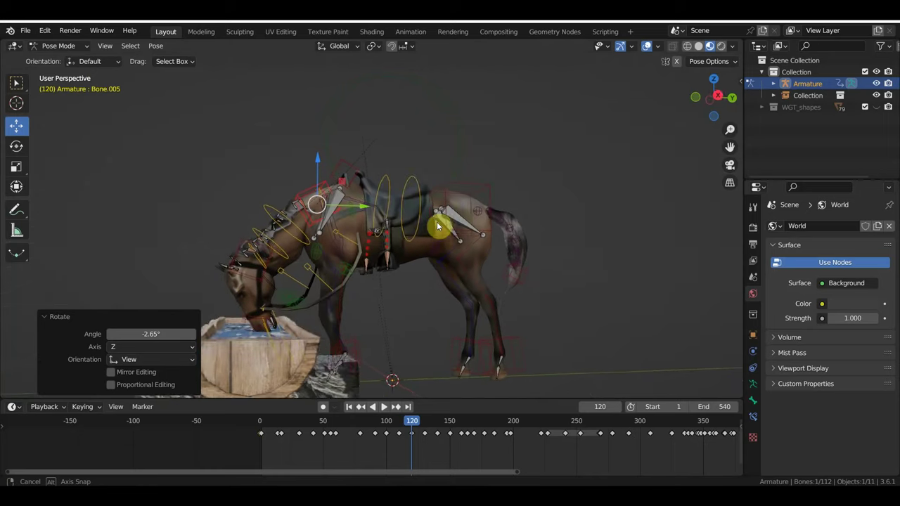
key("r")
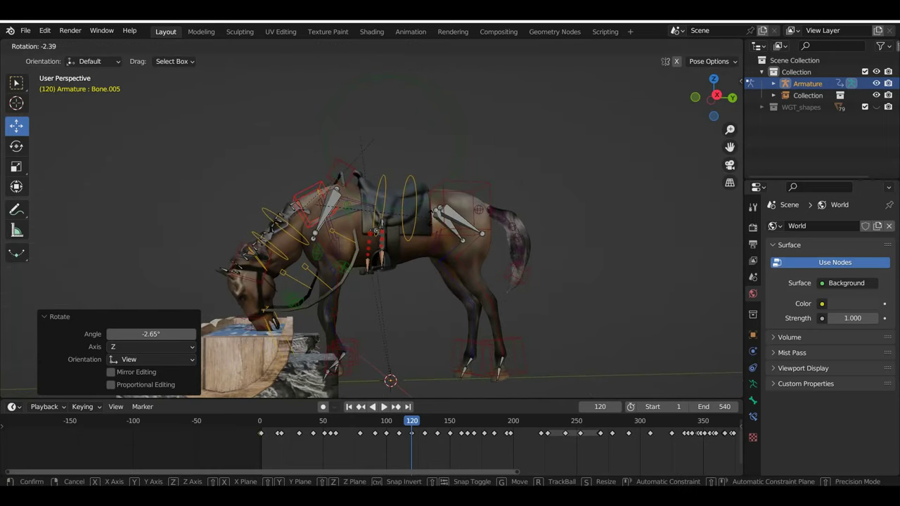
left_click(326, 241)
Tilt the front neck bone down 14.4° and nudge the neck-base bone into place.
left_click(263, 259)
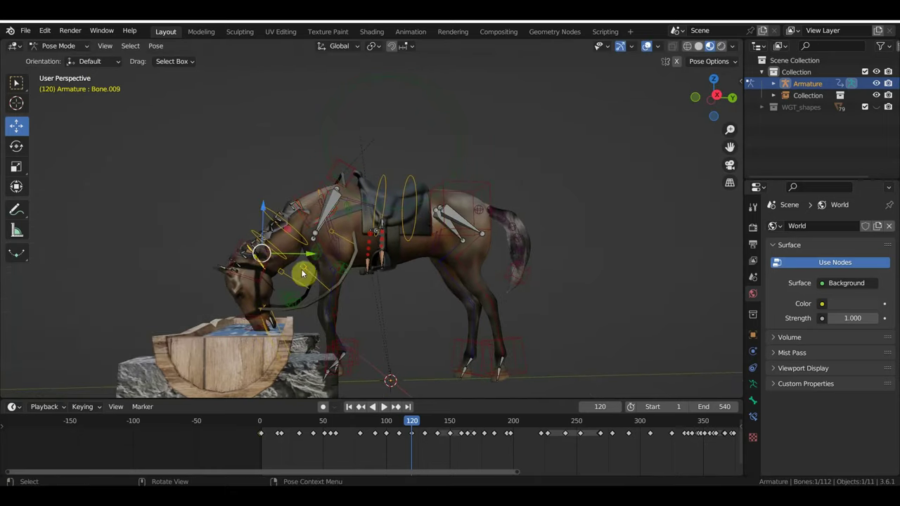
key("r")
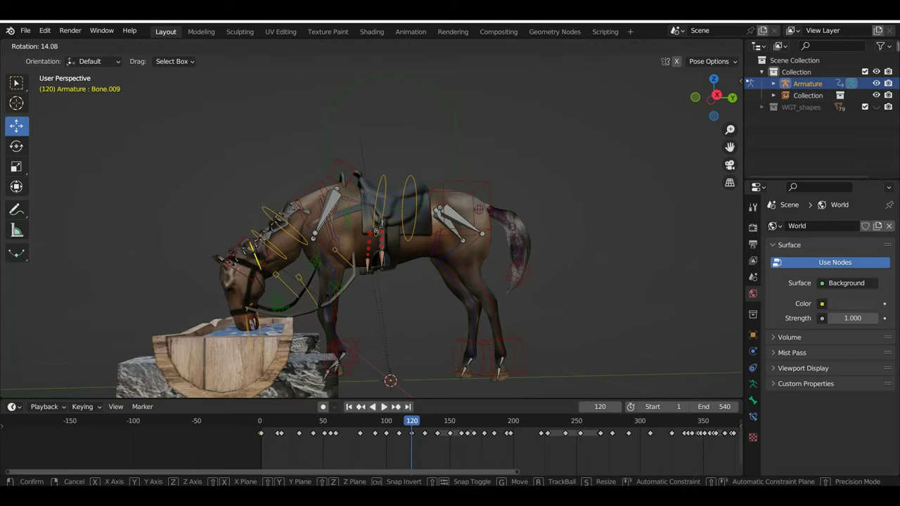
left_click(324, 304)
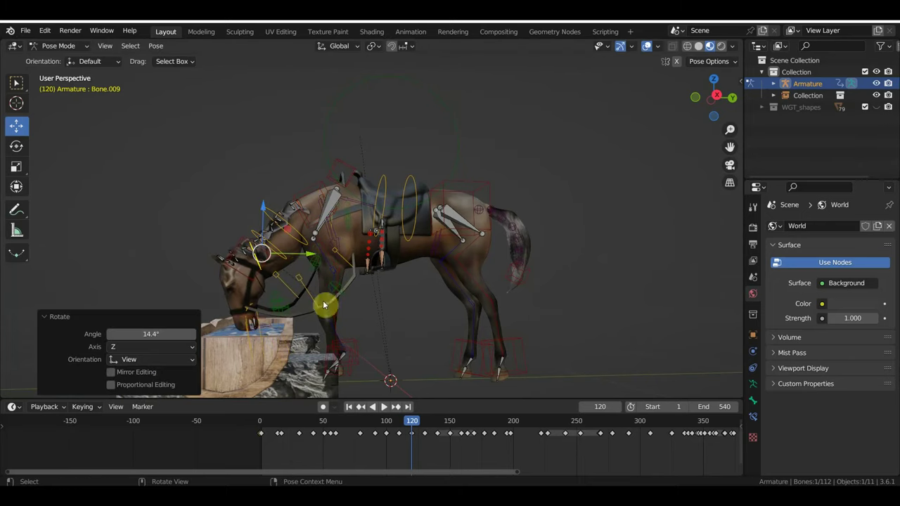
left_click(314, 188)
key("g")
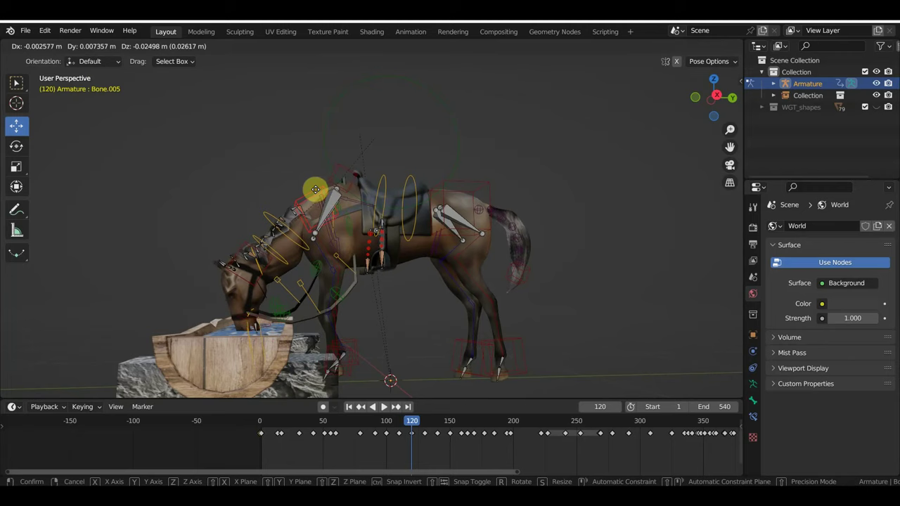
left_click(315, 188)
key("g")
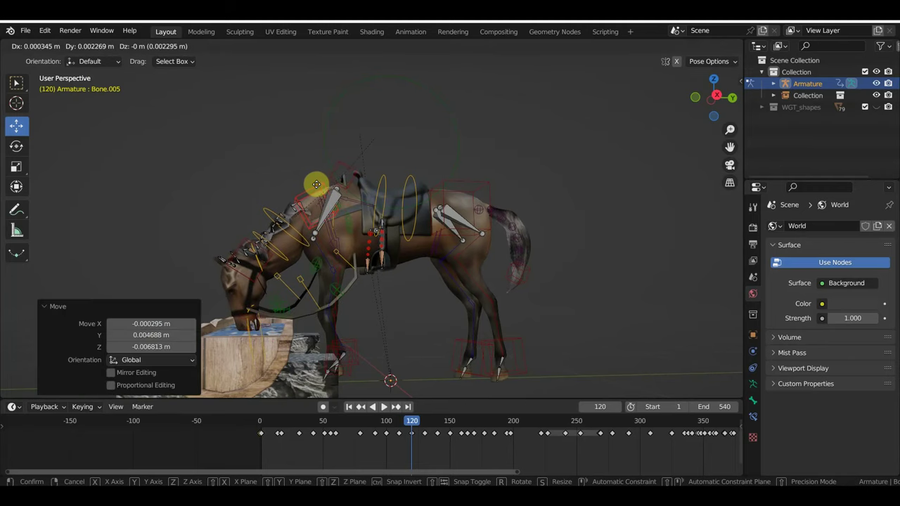
left_click(317, 183)
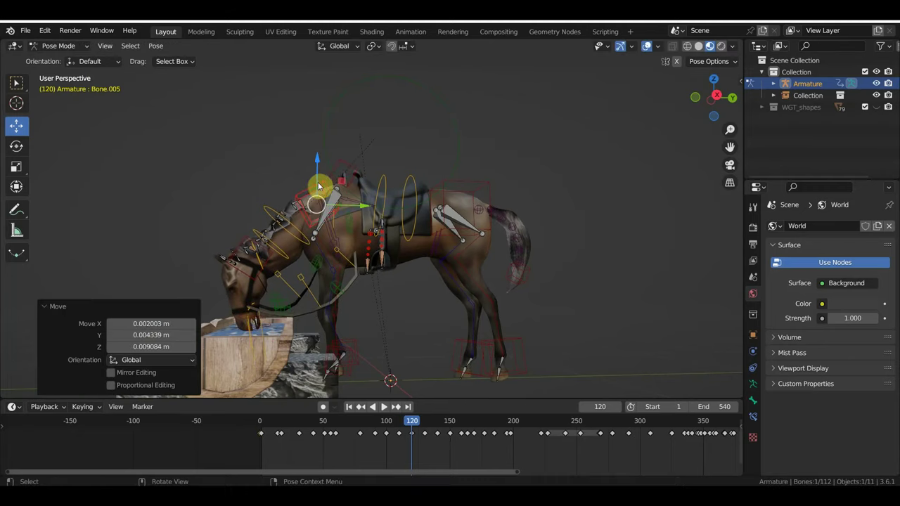
Tilt the head bone 14.9° and rotate the upper neck bone 18°.
left_click(278, 251)
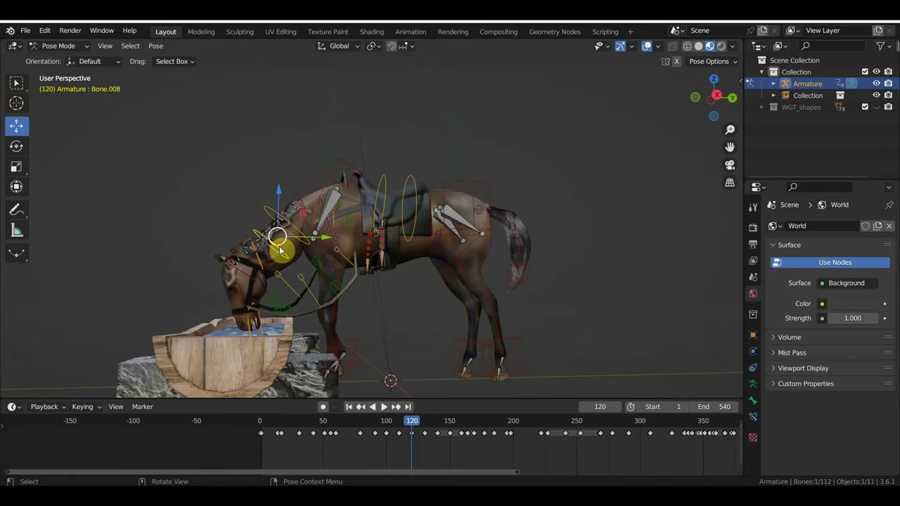
left_click(242, 246)
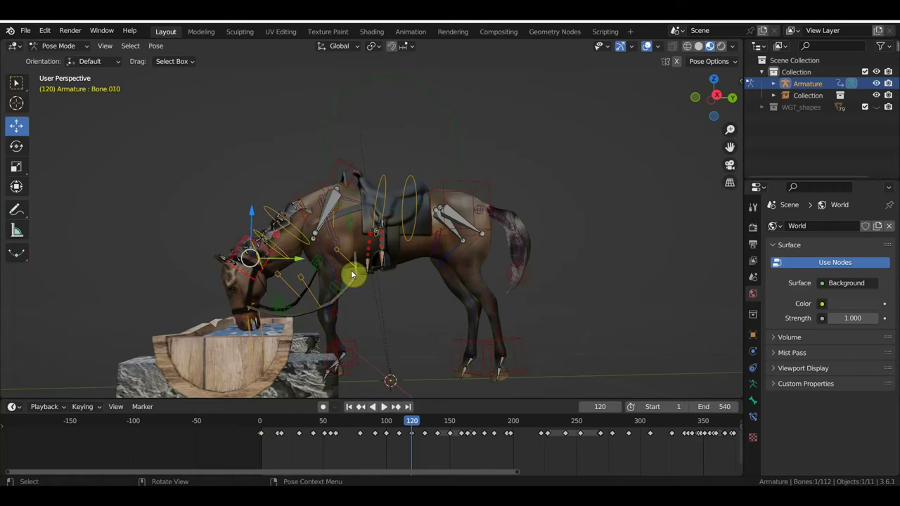
key("r")
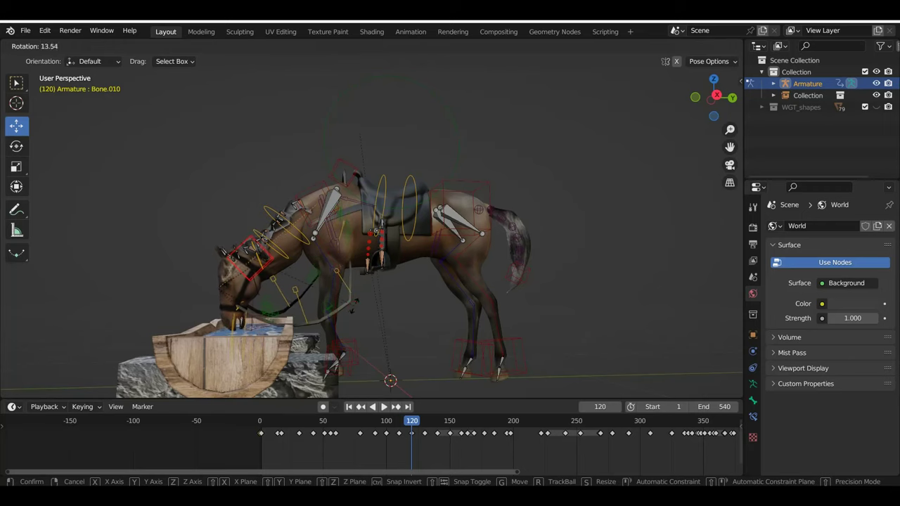
left_click(286, 260)
left_click(301, 235)
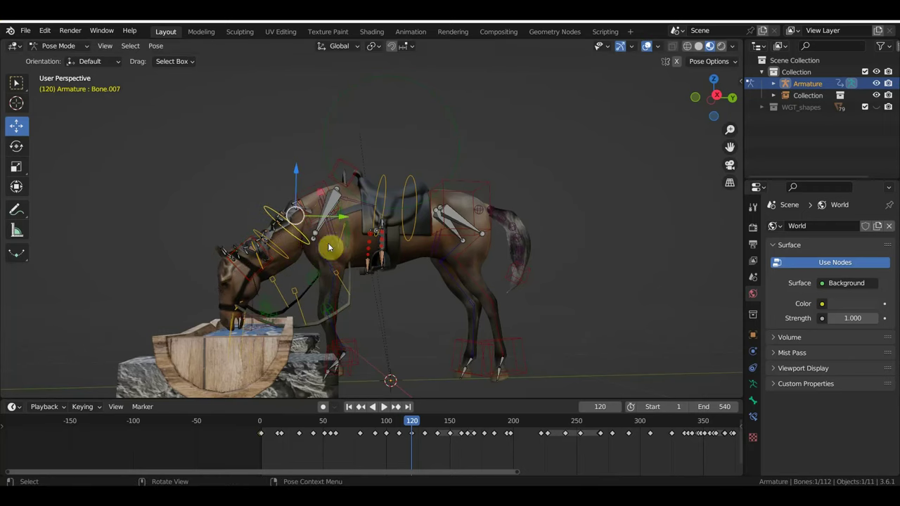
key("r")
left_click(327, 272)
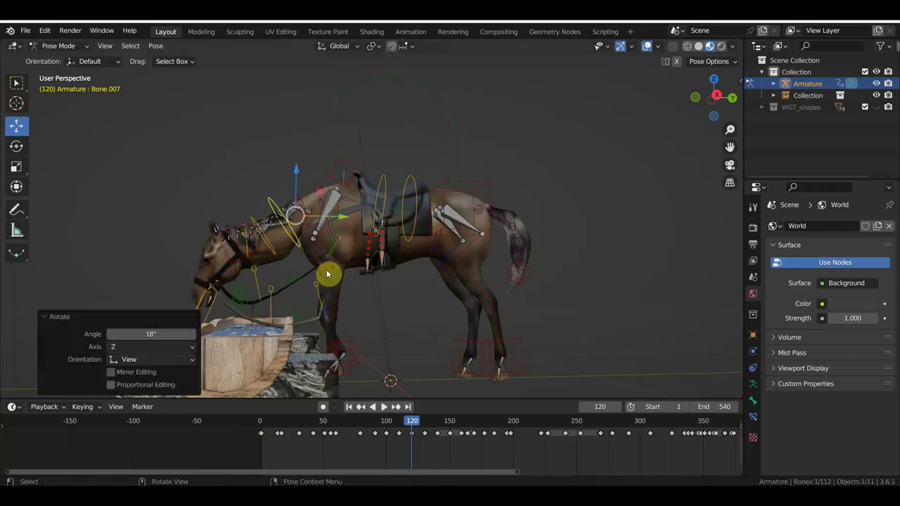
Undo the last rotation and reselect the mid-neck, head and front neck bones.
key("ctrl+z")
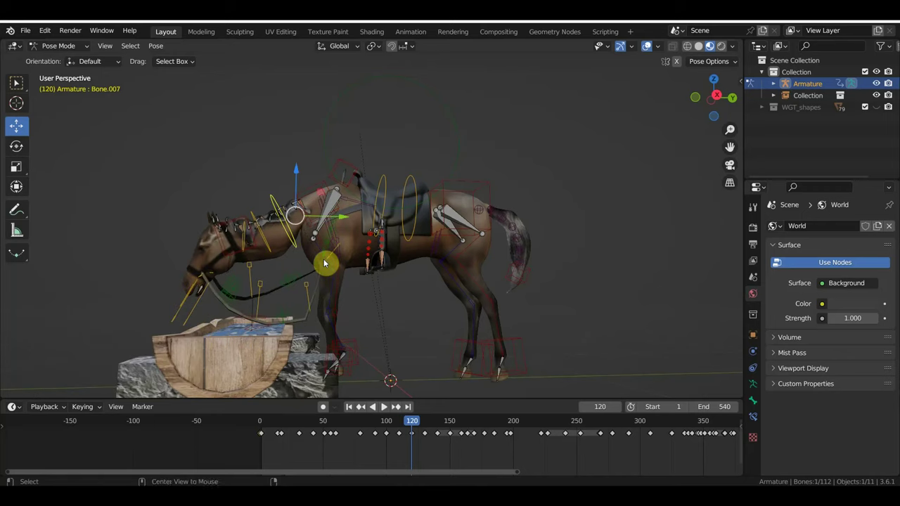
left_click(255, 217)
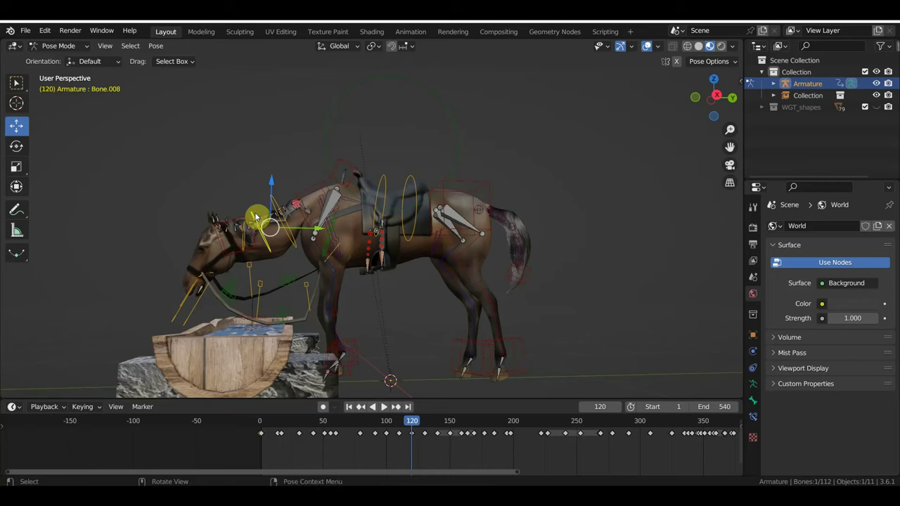
left_click(244, 238)
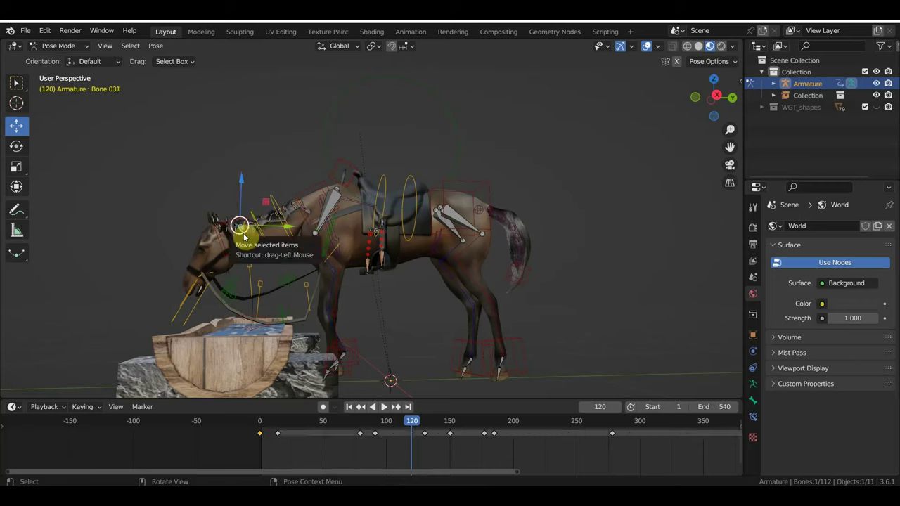
left_click(244, 243)
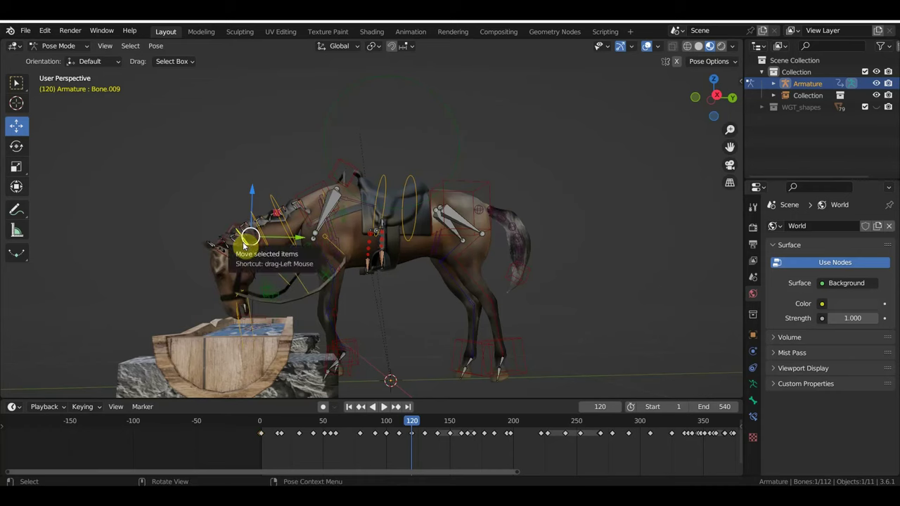
middle_click_drag(341, 253, 289, 271)
Shift the horse's shoulder bone slightly and orbit to a side-on view.
scroll(289, 270, "up", 2)
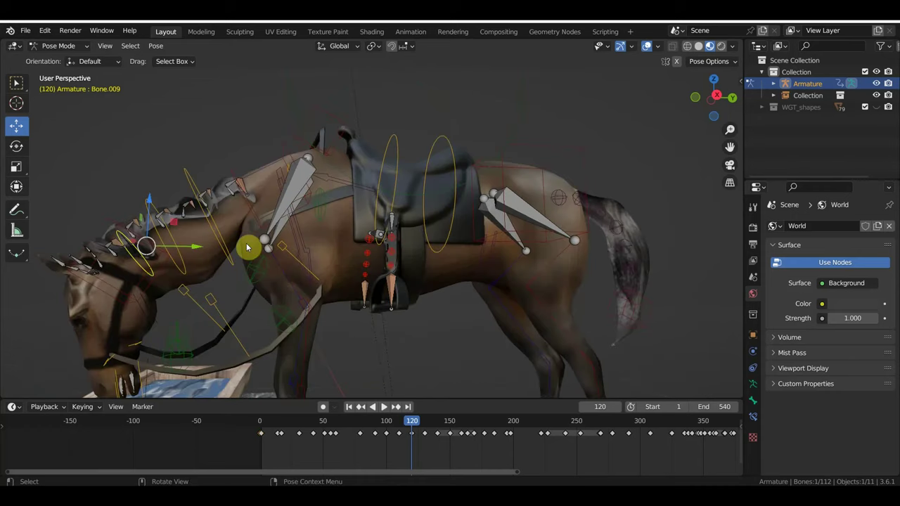
mouse_move(246, 244)
middle_mouse_down()
mouse_move(283, 225)
mouse_move(309, 260)
mouse_move(279, 263)
middle_mouse_up()
left_click(295, 262)
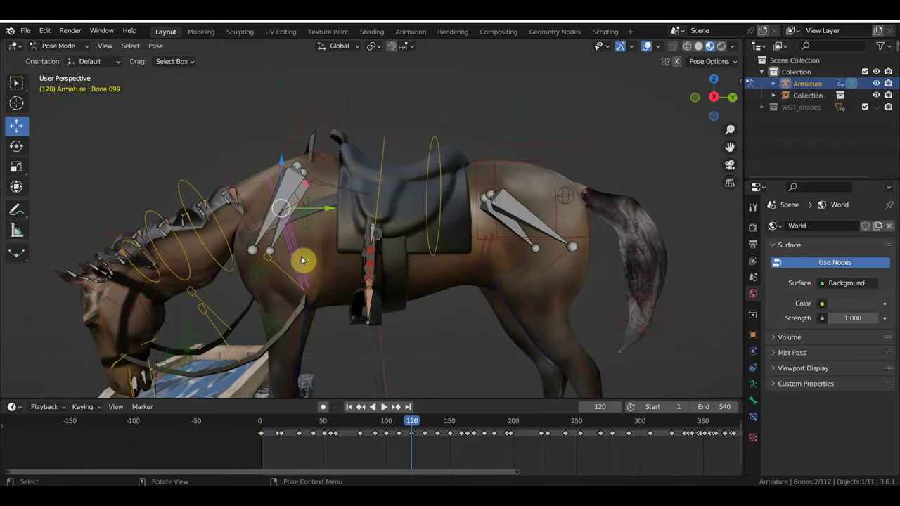
key("g")
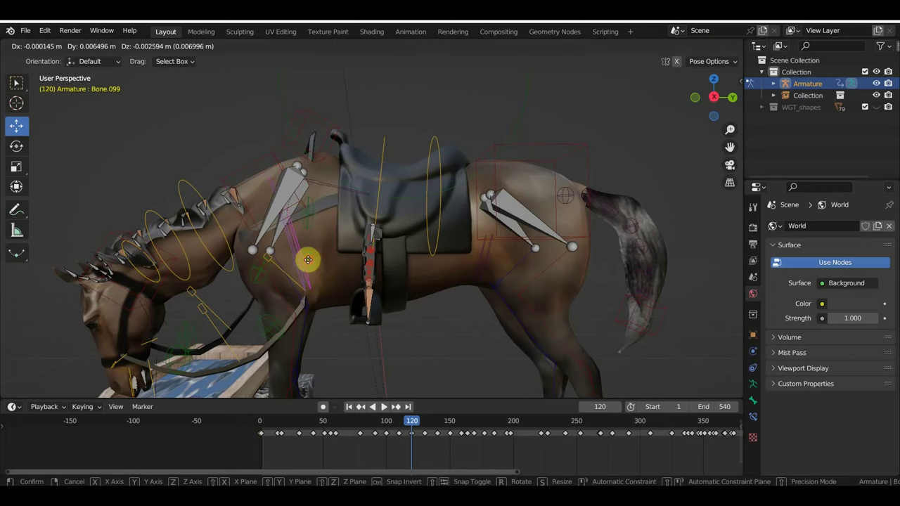
left_click(307, 265)
middle_click_drag(305, 265, 335, 263)
mouse_move(333, 262)
middle_mouse_down()
mouse_move(301, 280)
mouse_move(321, 253)
mouse_move(312, 265)
mouse_move(277, 272)
middle_mouse_up()
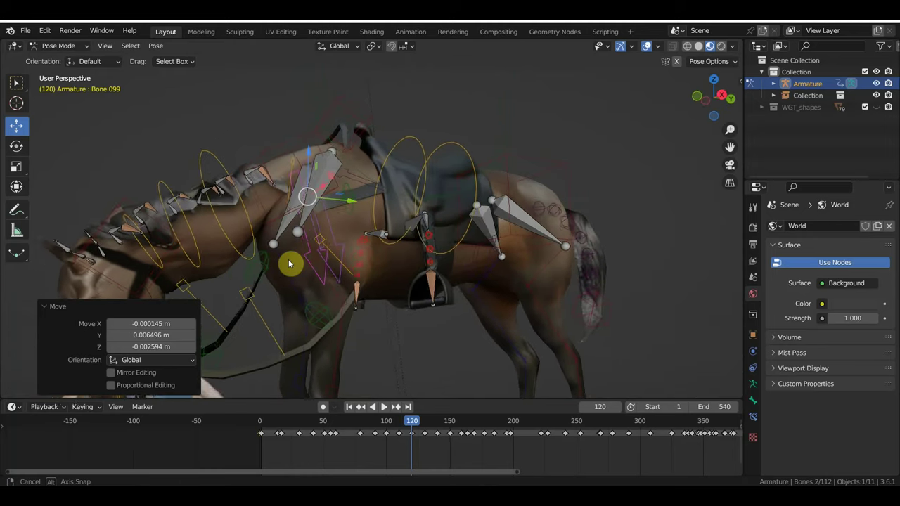
mouse_move(277, 272)
middle_mouse_down()
mouse_move(264, 270)
mouse_move(260, 236)
mouse_move(350, 259)
middle_mouse_up()
Move and rotate Bone.005 twice, ending at -83.1° about view Z so the head dips.
left_click(257, 231)
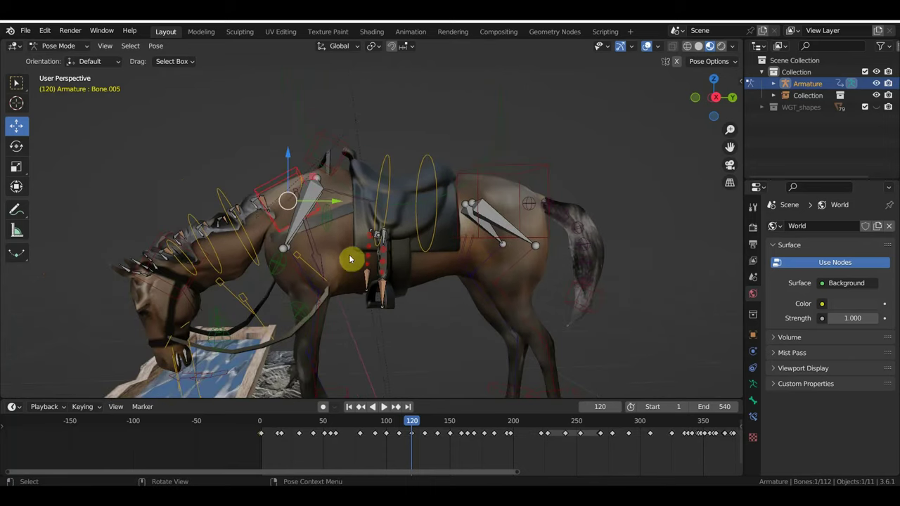
key("g")
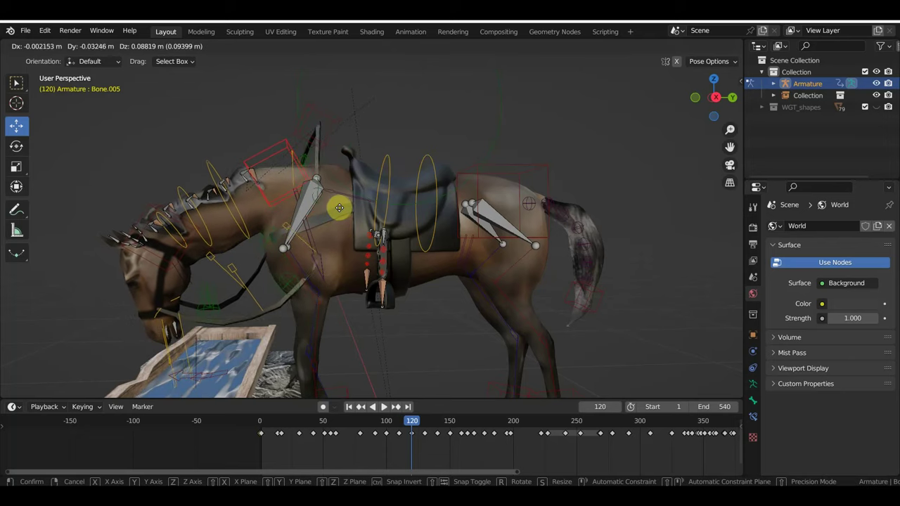
left_click(343, 209)
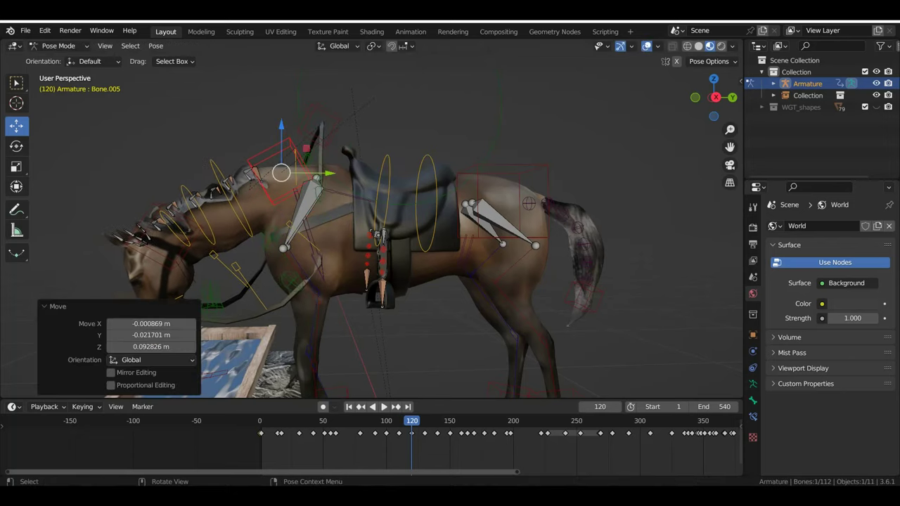
key("r")
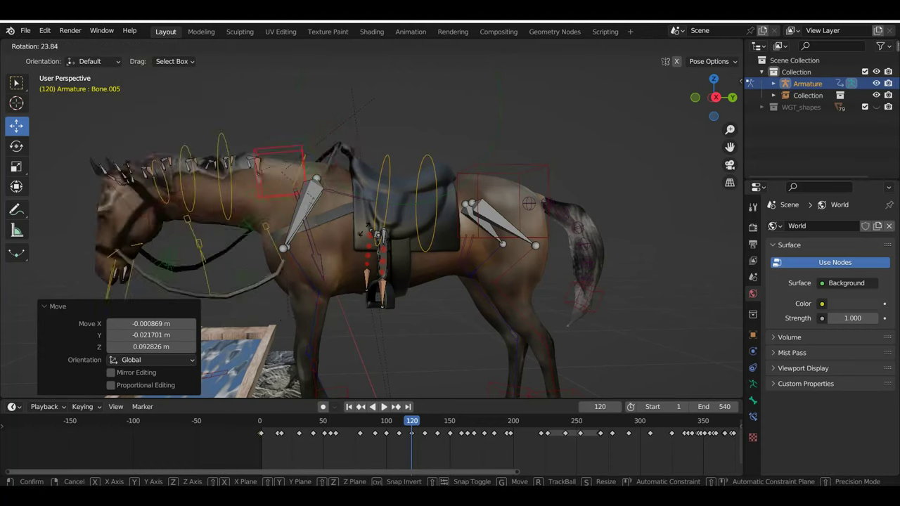
left_click(348, 150)
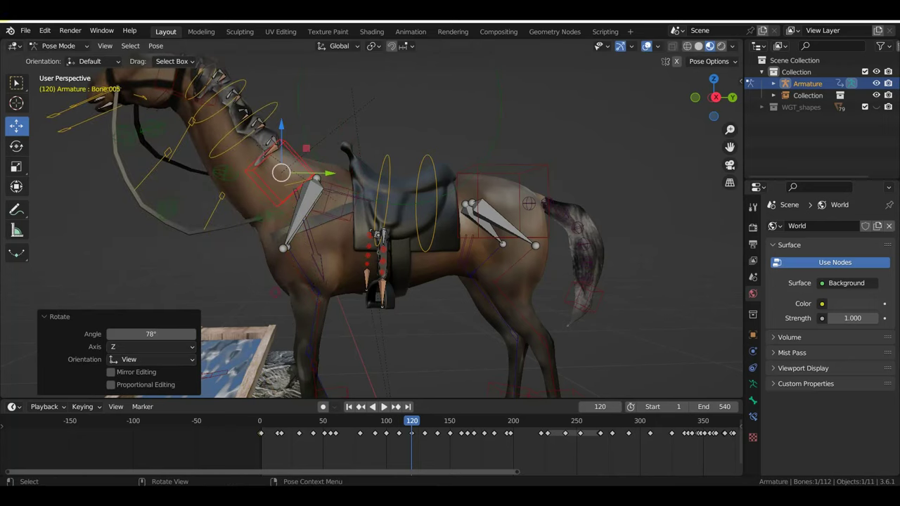
key("g")
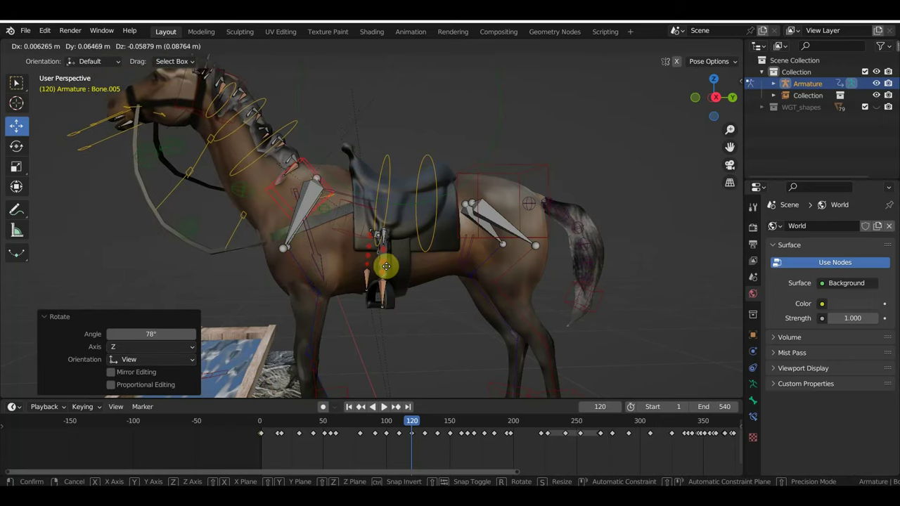
left_click(391, 270)
key("r")
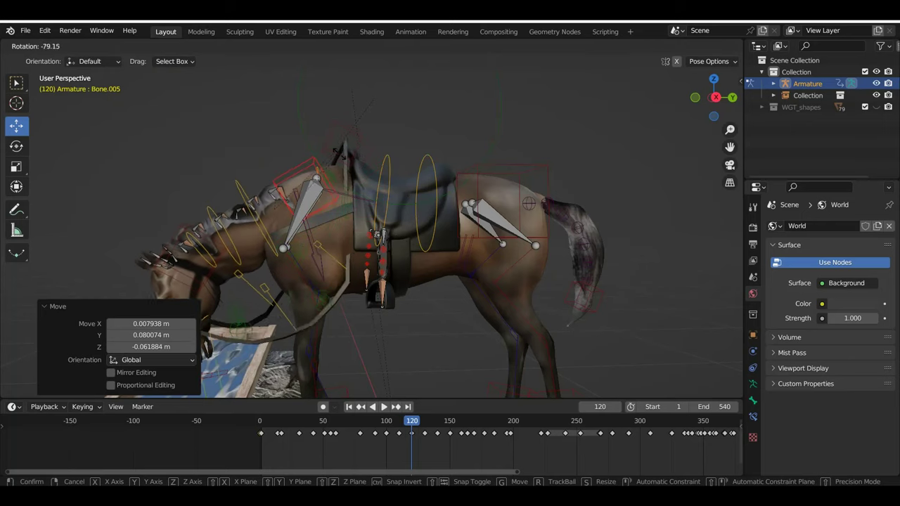
left_click(341, 154)
mouse_move(341, 154)
middle_mouse_down()
mouse_move(351, 261)
mouse_move(399, 281)
middle_mouse_up()
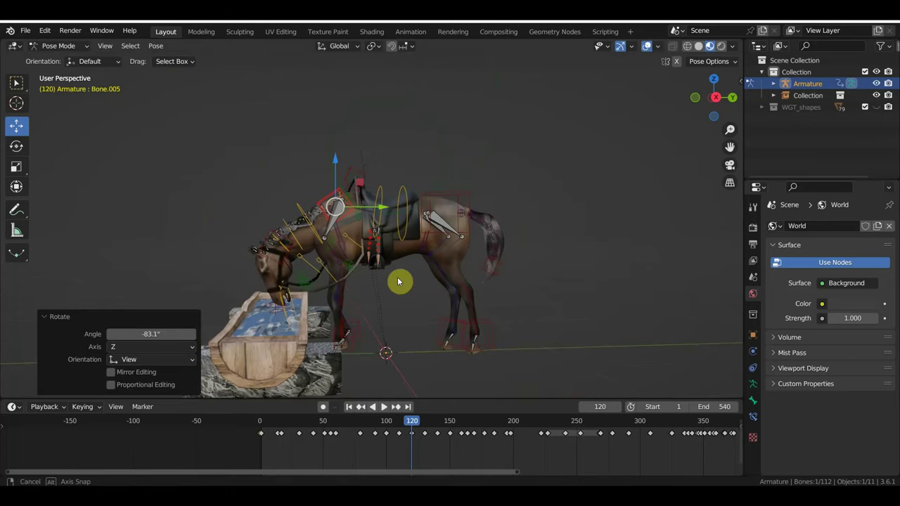
In side view, lower the neck bone and key its Location & Rotation at frame 120.
key("KP_3")
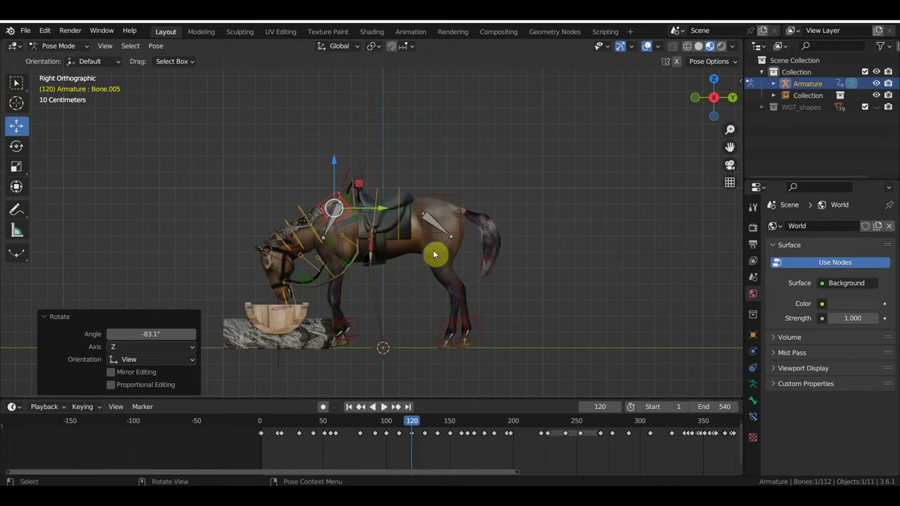
key("g")
left_click(431, 271)
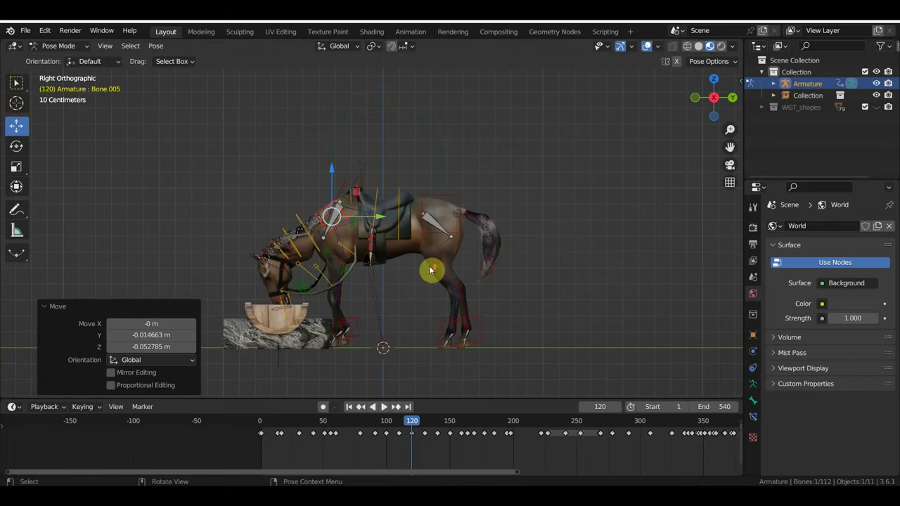
scroll(430, 271, "up", 2)
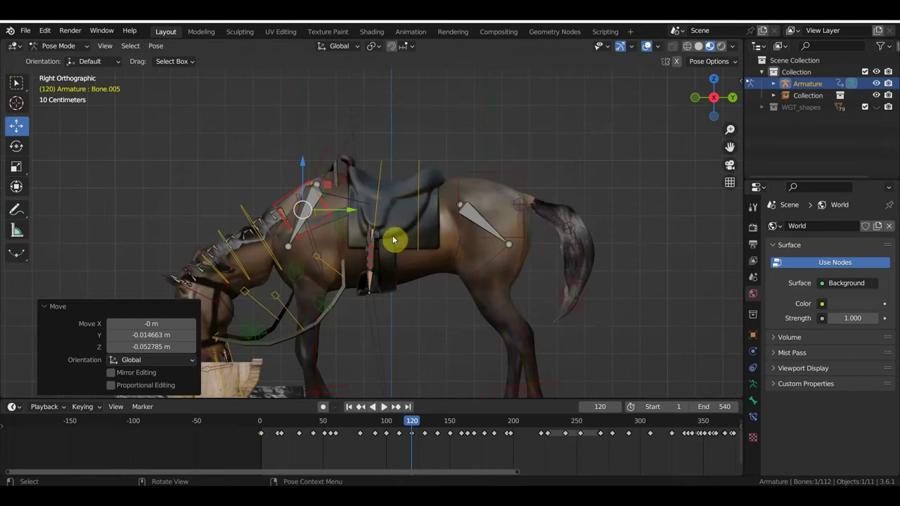
scroll(393, 242, "down", 3)
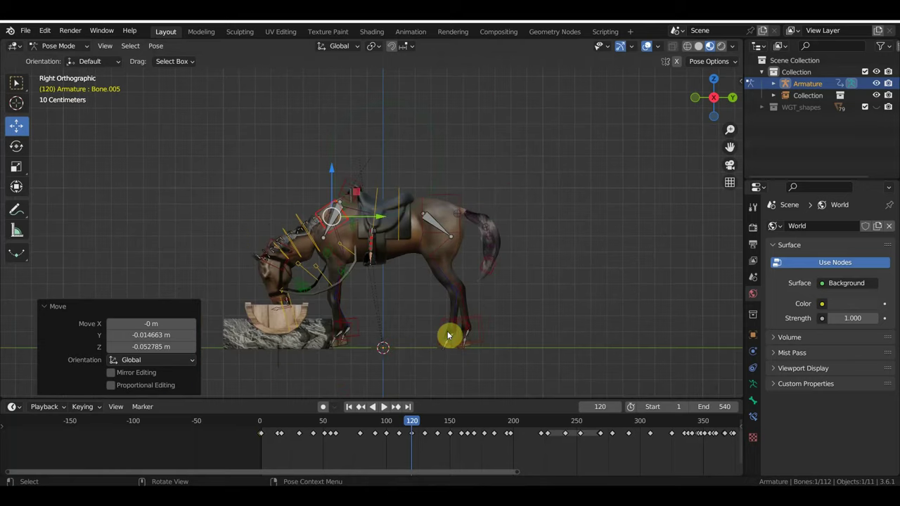
key("i")
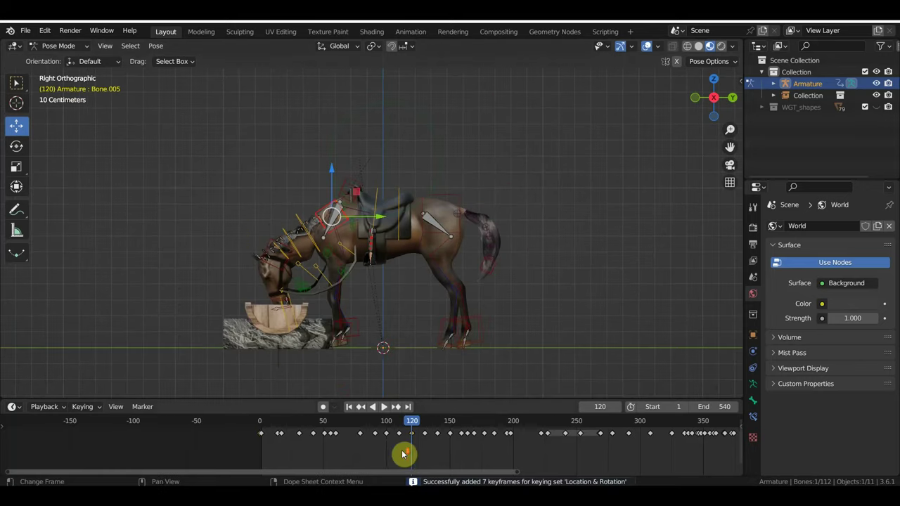
Play back the neck motion in perspective and stop at frame 141.
scroll(405, 455, "up", 1)
key("space")
key("space")
left_click(427, 432)
left_click_drag(480, 435, 478, 426)
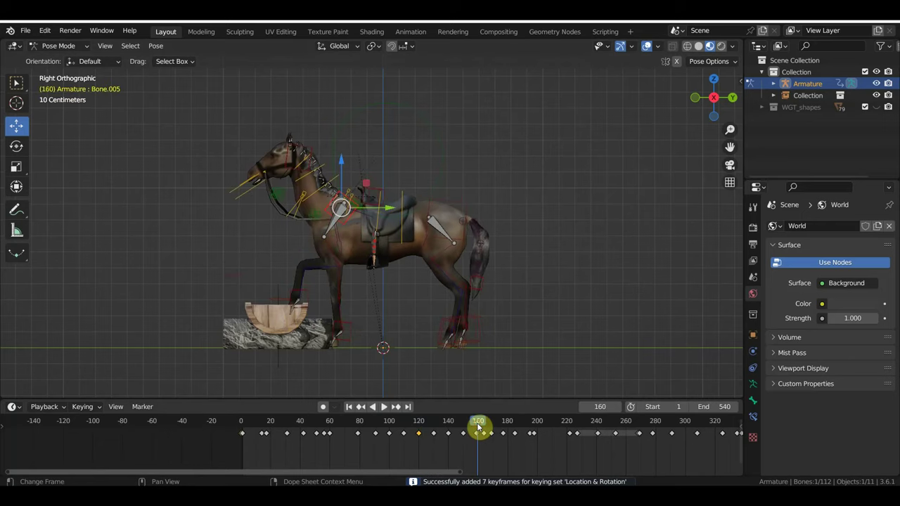
middle_click_drag(425, 317, 431, 305)
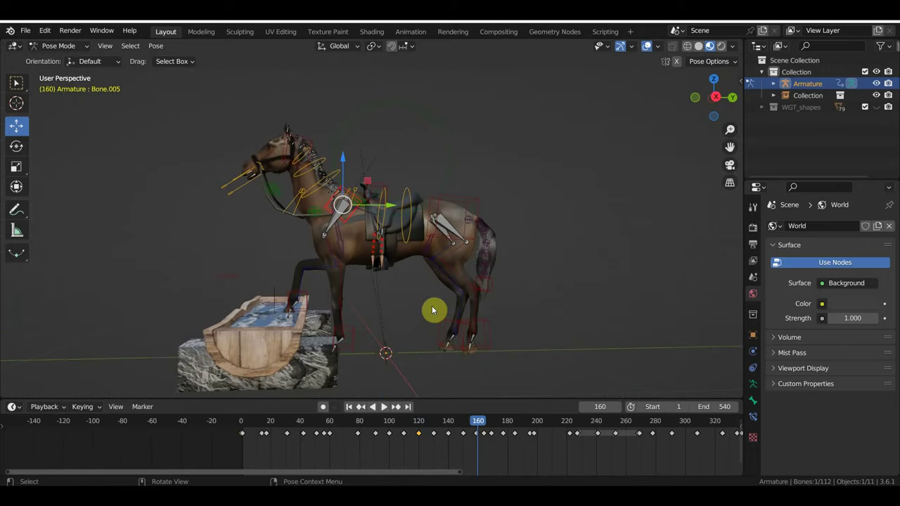
left_click(464, 427)
key("space")
left_click(451, 425)
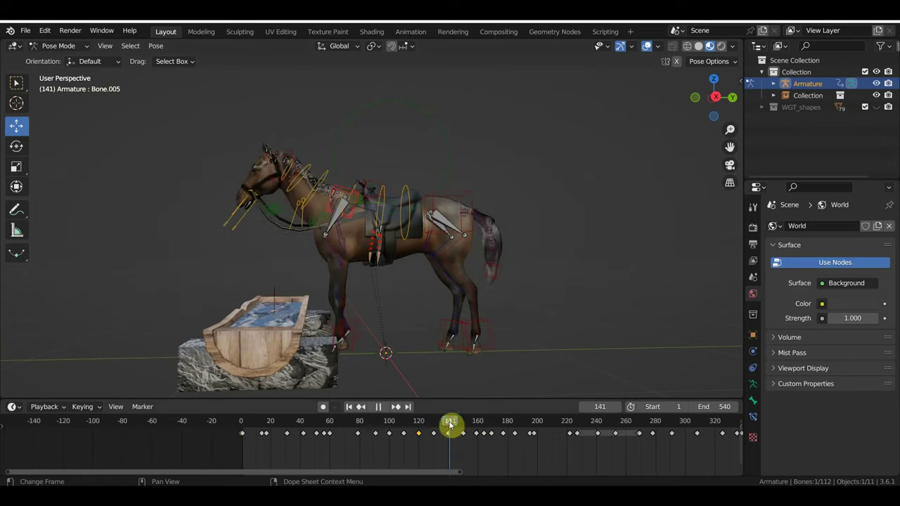
Play backwards toward frame 120 and rotate the head bone 18.8° in side view.
left_click_drag(451, 455, 429, 438)
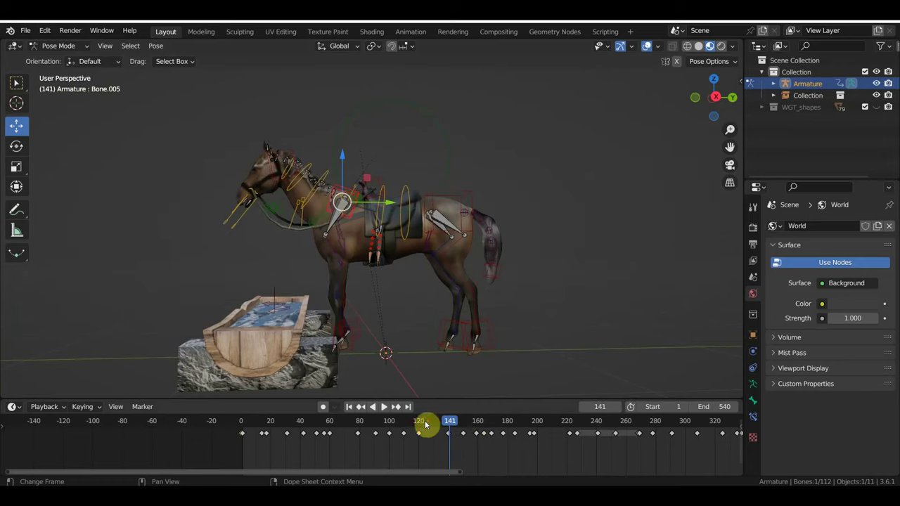
key("shift+ctrl+space")
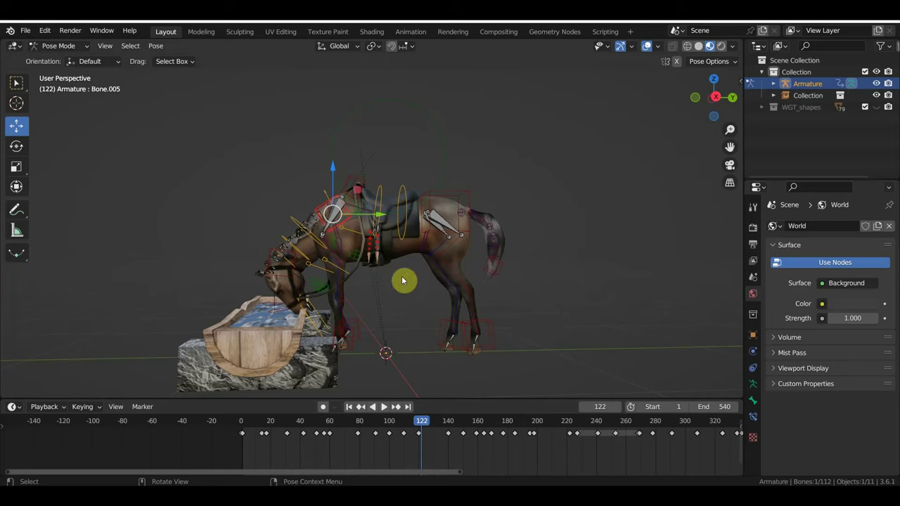
key("KP_3")
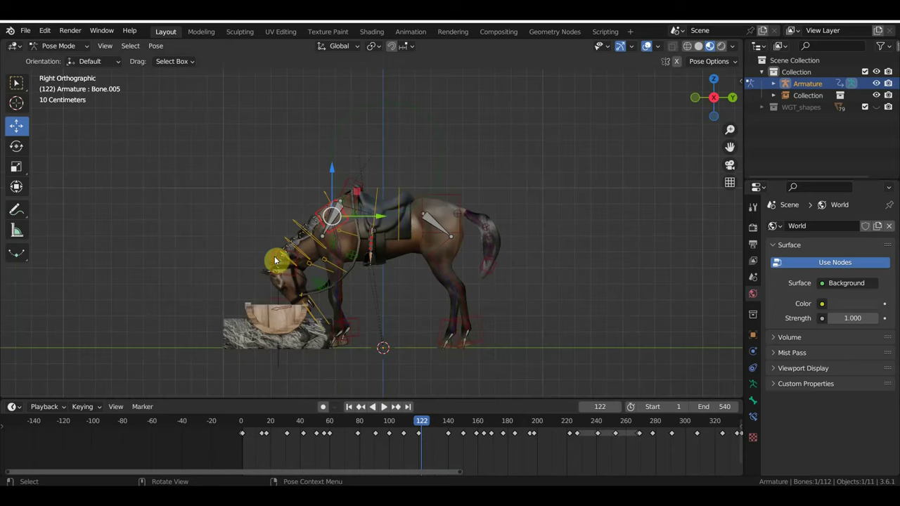
key("r")
left_click(414, 367)
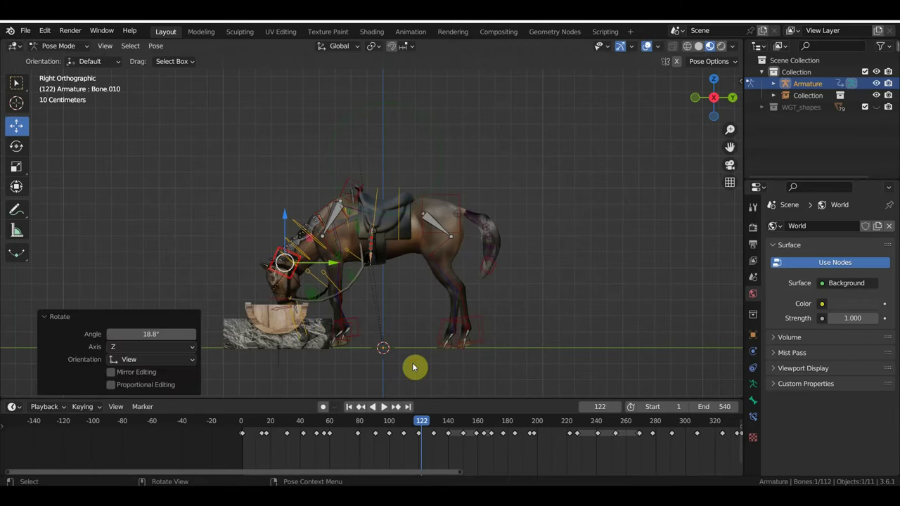
Select all rig bones and insert Location & Rotation keyframes for them.
middle_click_drag(453, 336, 494, 332)
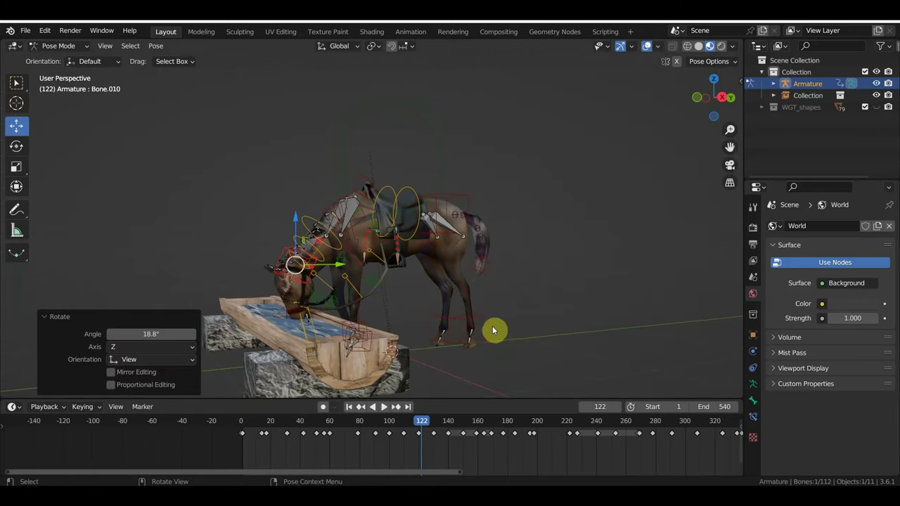
key("a")
key("i")
scroll(402, 445, "up", 2)
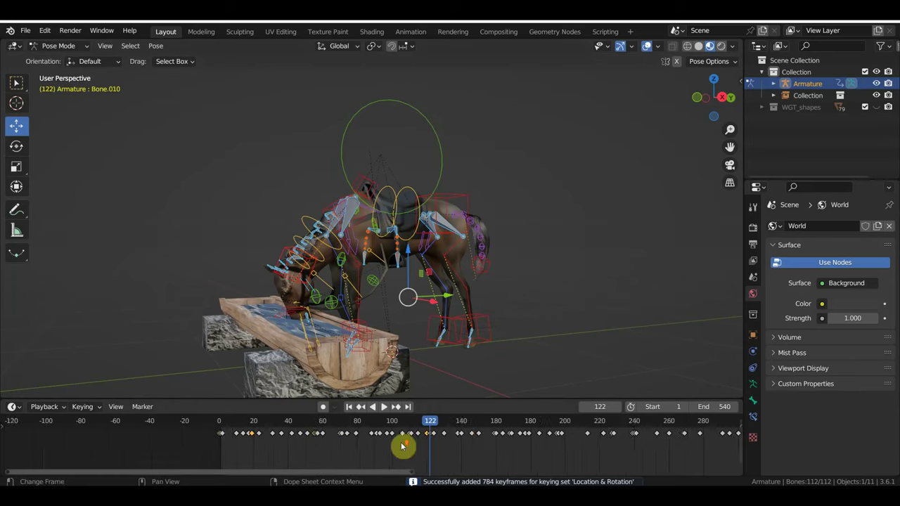
scroll(452, 458, "up", 3)
scroll(545, 444, "up", 2)
Replay the animation from frame 120, stop at frame 164, and select Bone.055.
left_click_drag(562, 425, 552, 428)
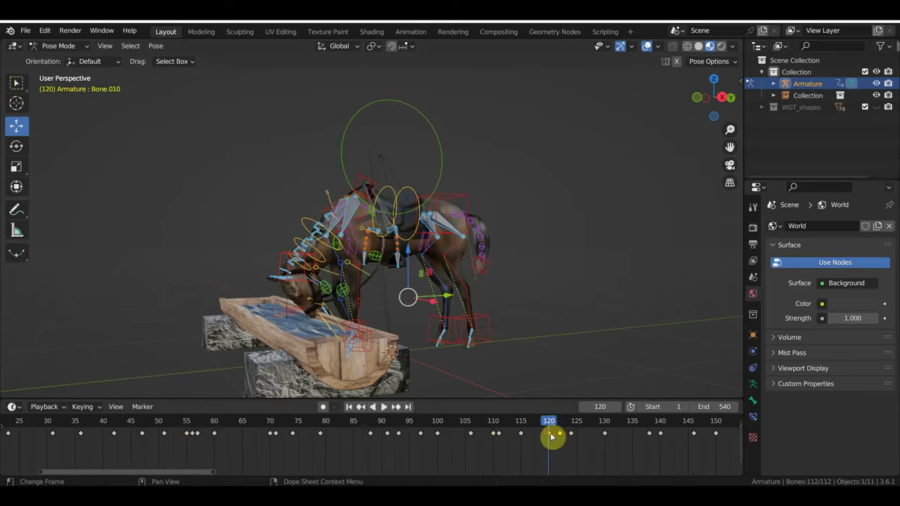
mouse_move(562, 437)
left_mouse_down()
mouse_move(522, 427)
mouse_move(558, 427)
left_mouse_up()
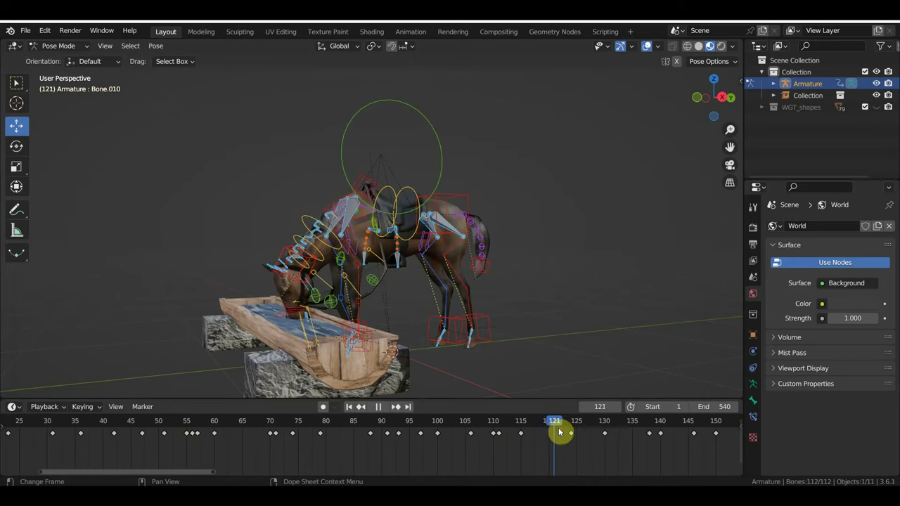
mouse_move(590, 351)
middle_mouse_down()
mouse_move(626, 259)
mouse_move(603, 291)
mouse_move(564, 307)
middle_mouse_up()
key("space")
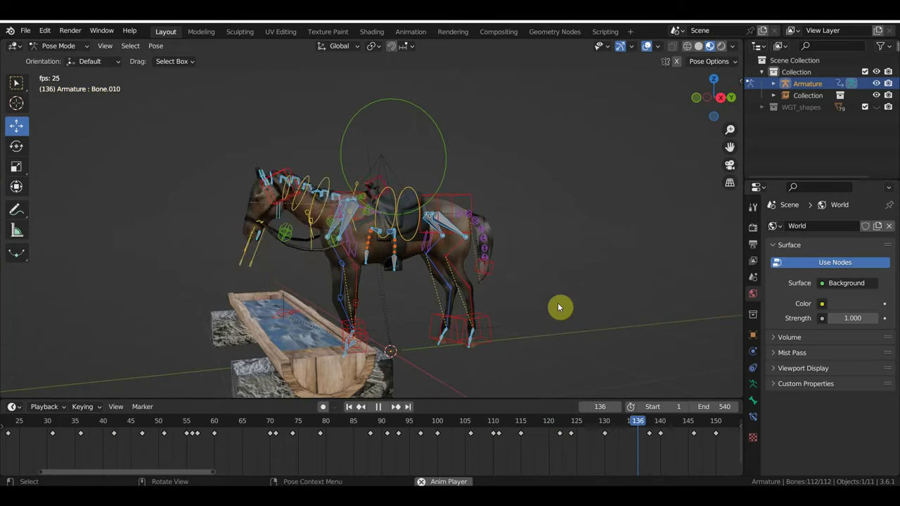
key("space")
mouse_move(556, 305)
middle_mouse_down()
mouse_move(500, 305)
mouse_move(512, 303)
middle_mouse_up()
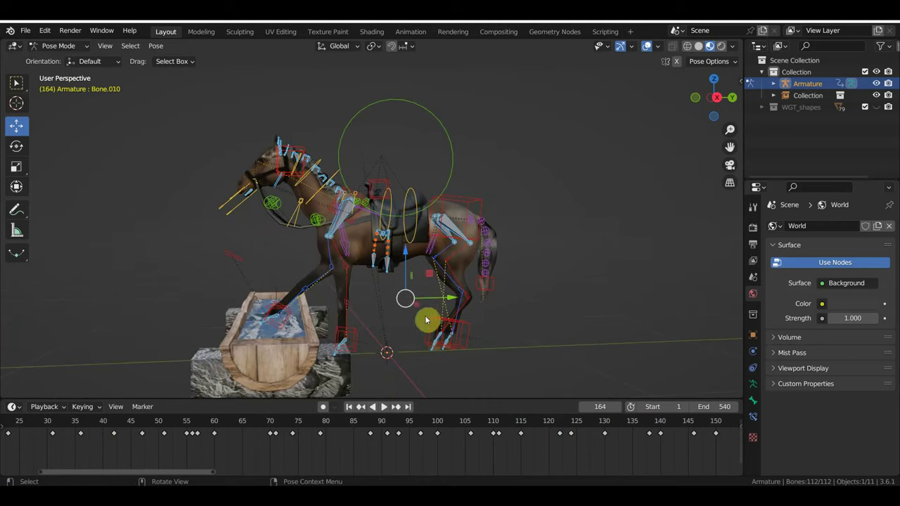
scroll(361, 309, "down", 1)
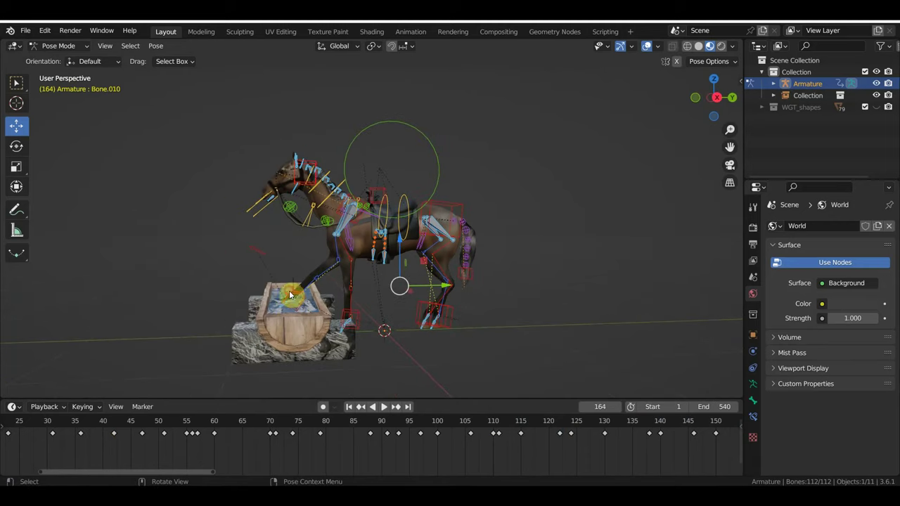
left_click(314, 305)
At frame 160 in right orthographic view, select all bones and clear their location.
key("KP_3")
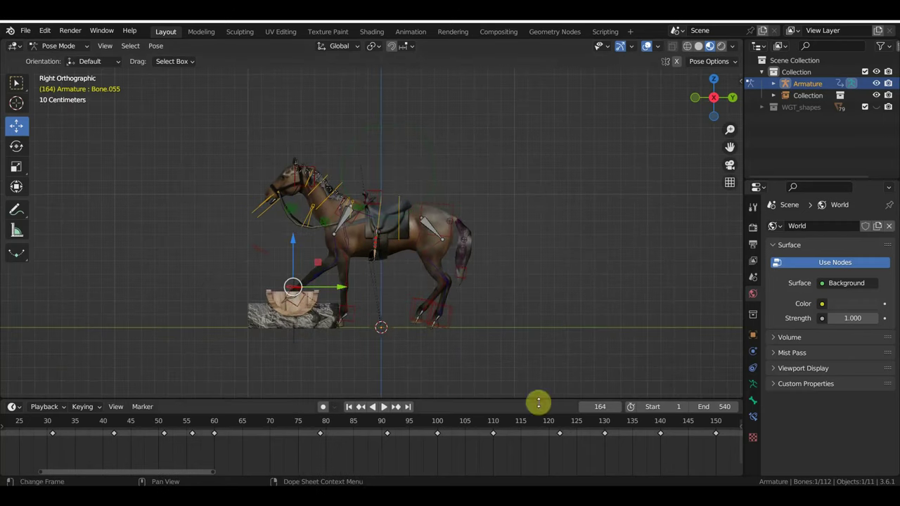
scroll(582, 434, "down", 3)
scroll(580, 442, "down", 3)
mouse_move(481, 438)
left_mouse_down()
mouse_move(483, 446)
mouse_move(468, 440)
mouse_move(477, 441)
left_mouse_up()
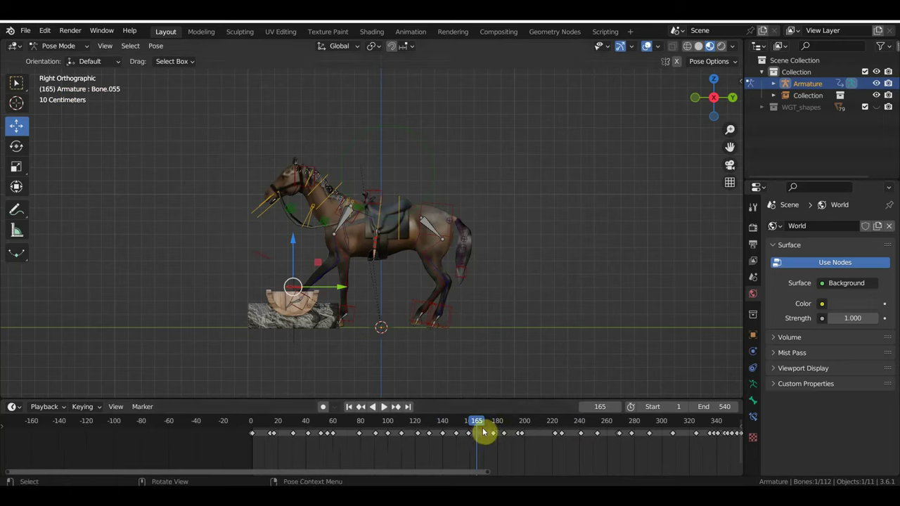
left_click_drag(494, 432, 468, 423)
key("a")
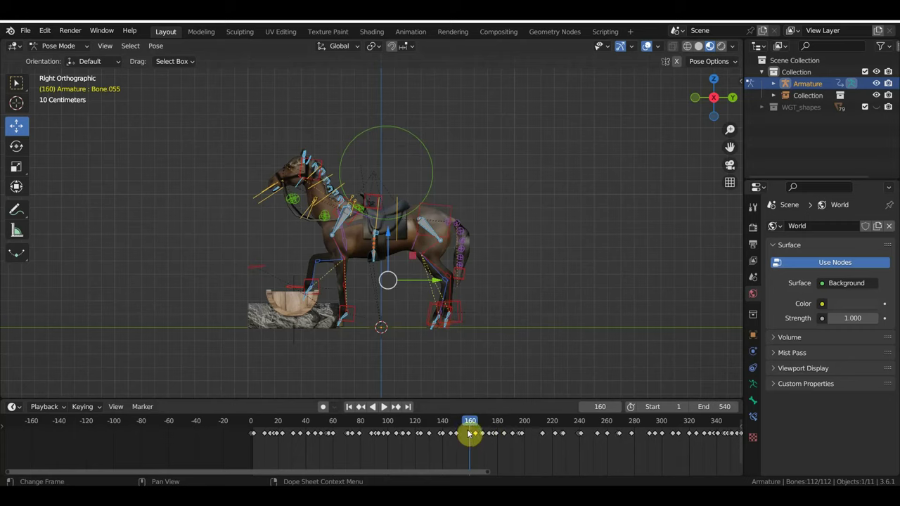
key("alt+g")
Play and scrub the animation, reviewing frames 111–126 and 200–280.
key("space")
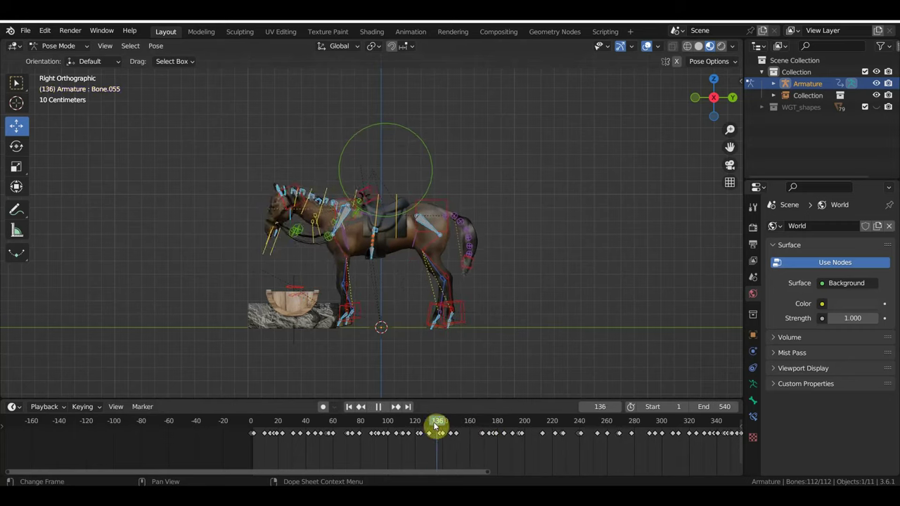
mouse_move(527, 440)
left_mouse_down()
mouse_move(635, 445)
mouse_move(316, 445)
mouse_move(532, 452)
mouse_move(392, 444)
mouse_move(434, 450)
mouse_move(420, 453)
left_mouse_up()
key("space")
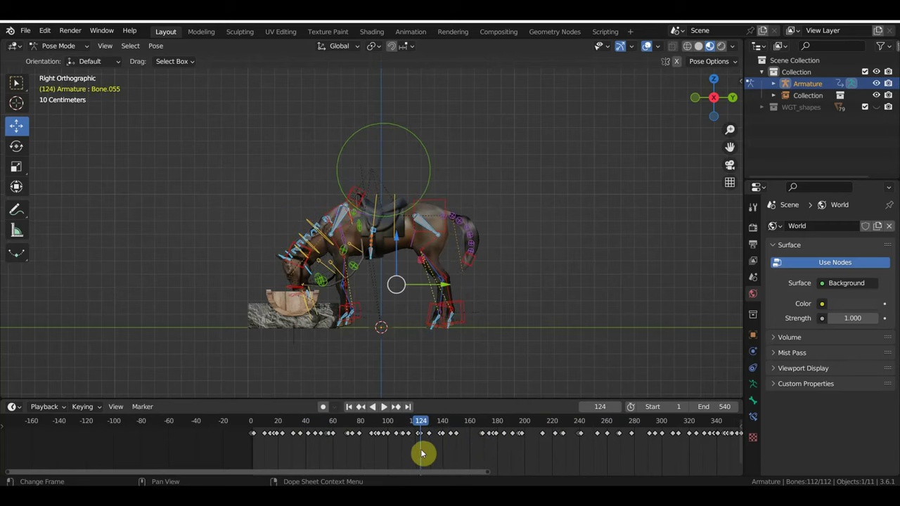
scroll(438, 354, "up", 3)
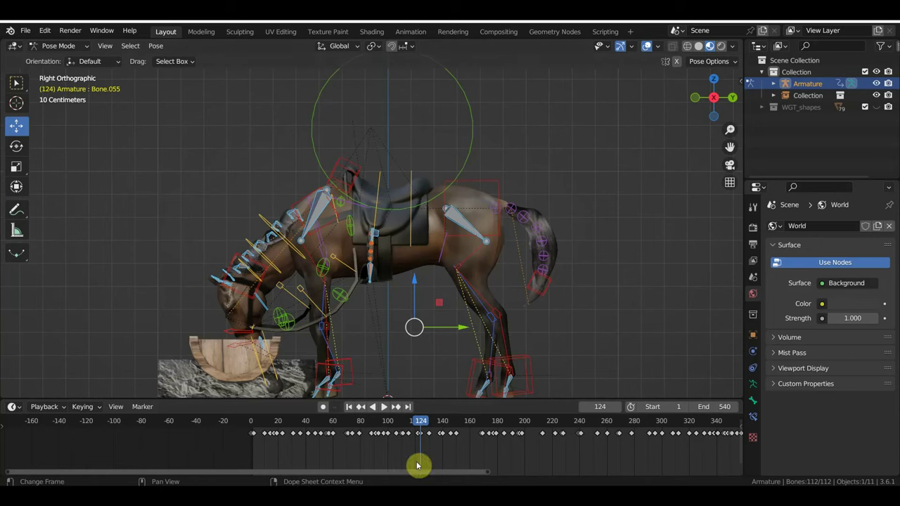
scroll(418, 465, "up", 3)
left_click(431, 432)
key("space")
mouse_move(431, 432)
left_mouse_down()
mouse_move(417, 428)
mouse_move(468, 452)
mouse_move(450, 457)
left_mouse_up()
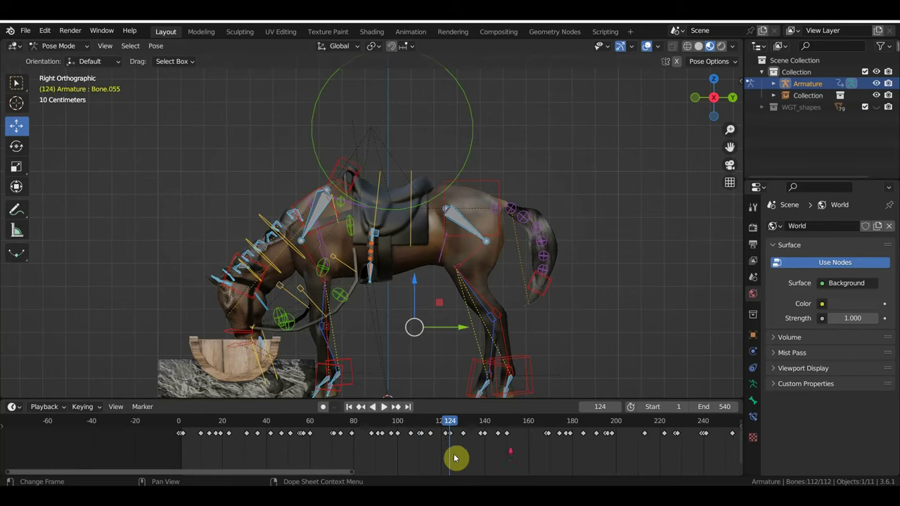
scroll(492, 458, "down", 3)
scroll(563, 456, "down", 3)
Box-select the later keyframes, push them about 60 frames later, and return to frame 169.
mouse_move(655, 459)
left_mouse_down()
mouse_move(392, 427)
mouse_move(429, 429)
left_mouse_up()
key("space")
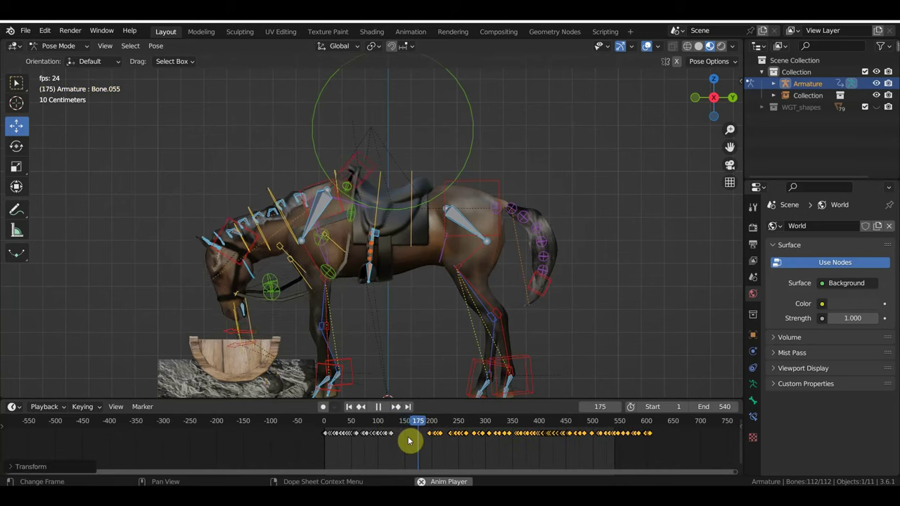
key("space")
scroll(402, 443, "up", 2)
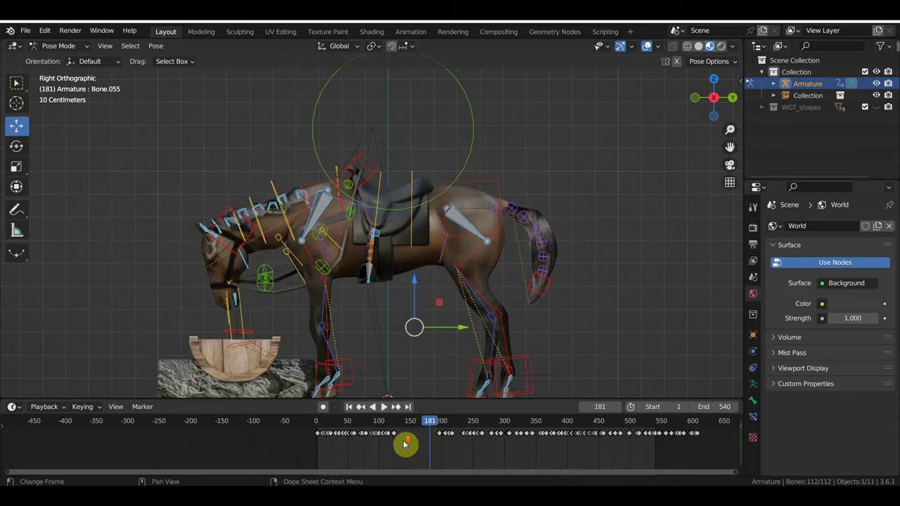
left_click_drag(431, 429, 423, 427)
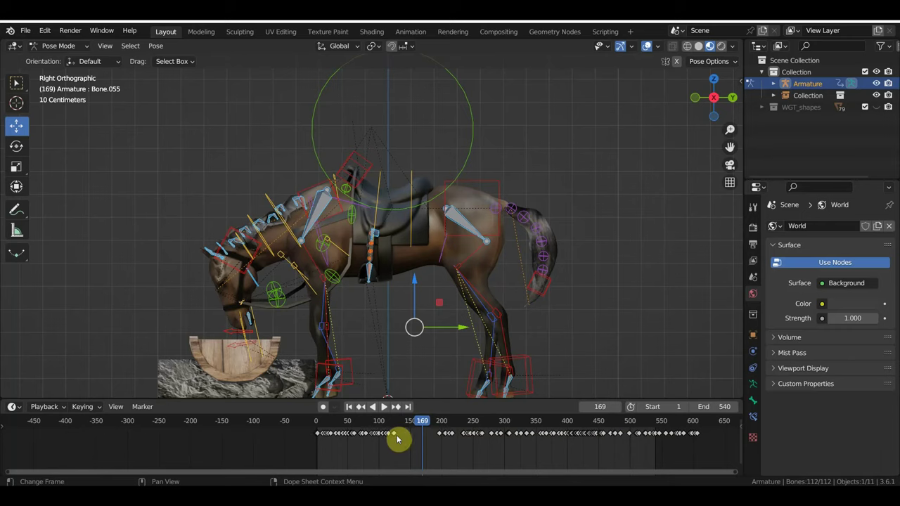
scroll(437, 450, "up", 4)
scroll(436, 450, "up", 3)
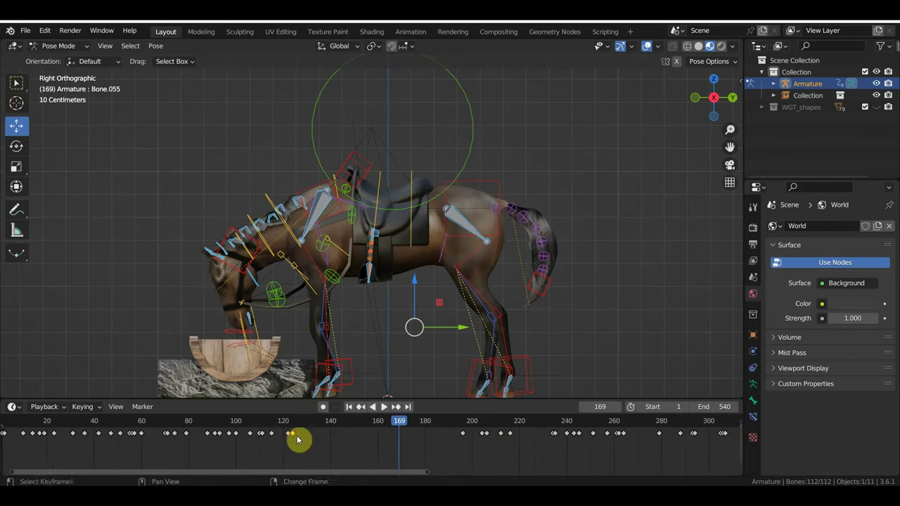
Copy the drinking keyframe to frame 169 and shift the keys from ~190 to 600 back 12 frames.
left_click_drag(297, 439, 321, 440)
left_click(408, 448)
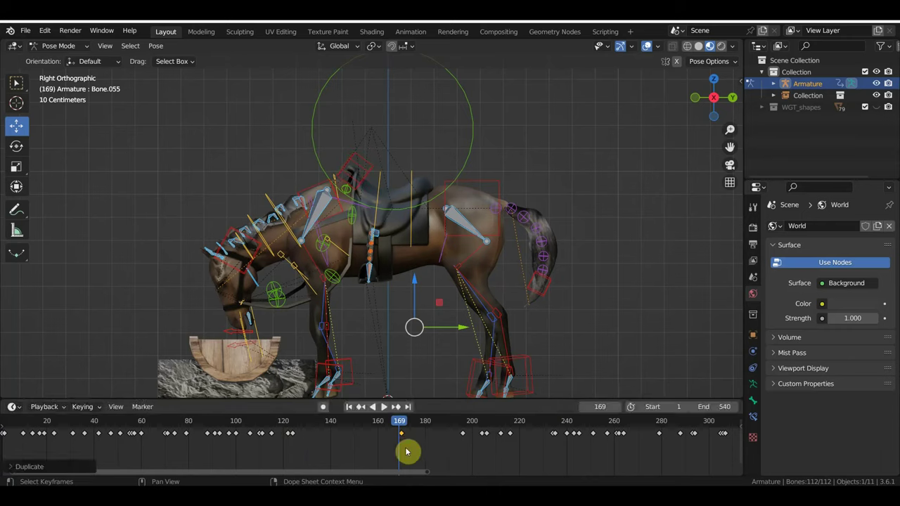
scroll(485, 458, "down", 2)
scroll(567, 460, "down", 3)
scroll(652, 454, "down", 2)
left_click_drag(653, 454, 392, 430)
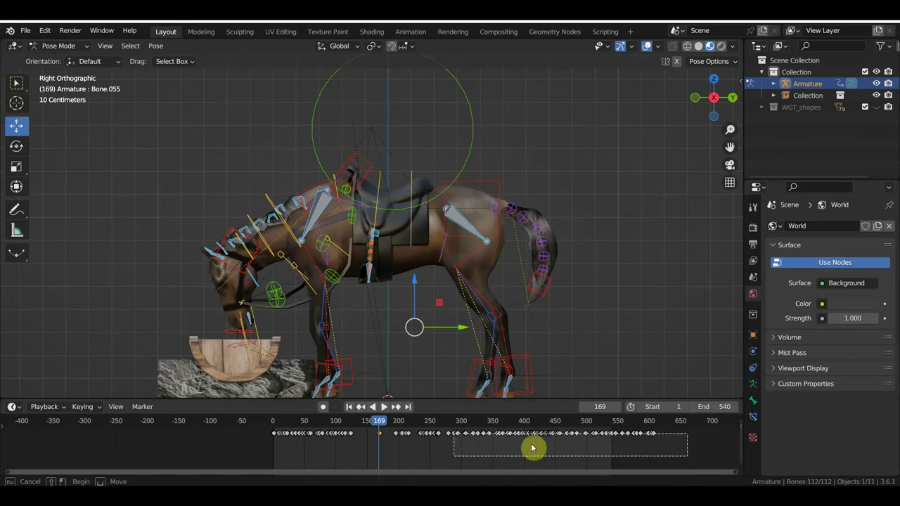
key("g")
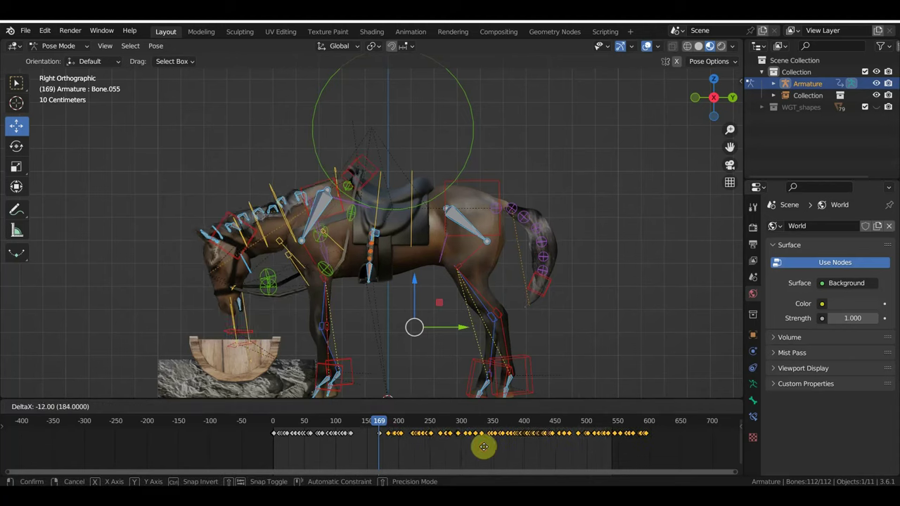
left_click(484, 450)
Play the edited animation from frame 123, then return to frame 181 in perspective.
left_click_drag(381, 427, 355, 426)
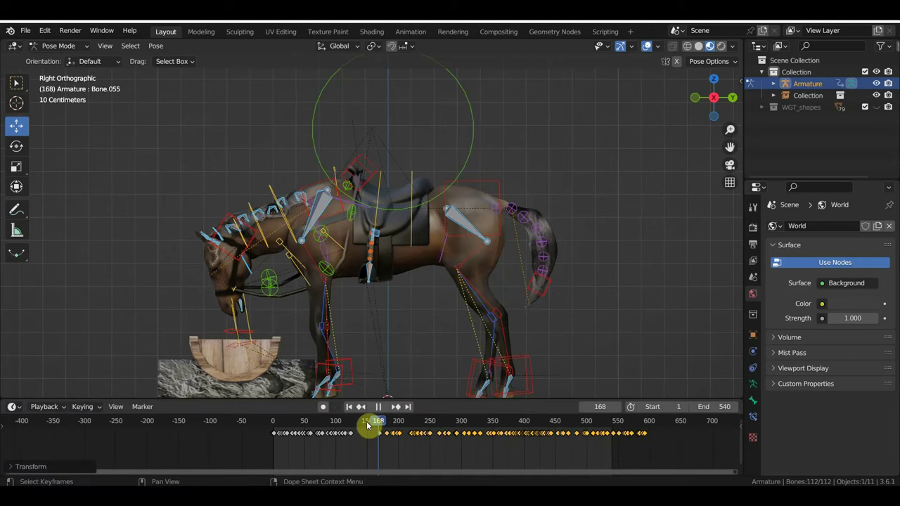
key("space")
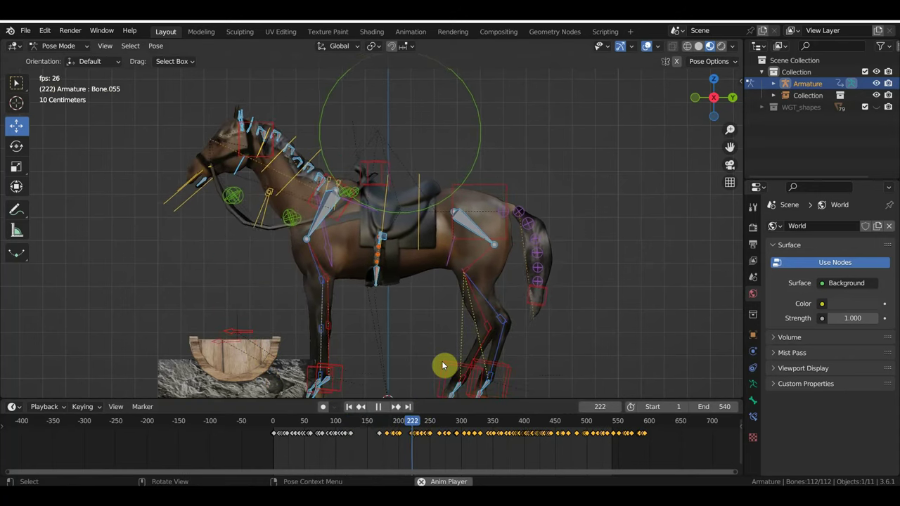
key("space")
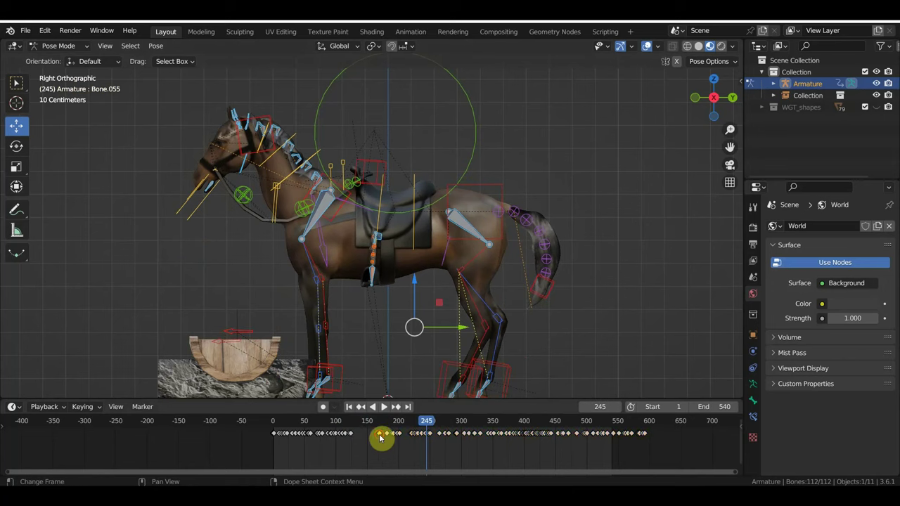
mouse_move(426, 425)
left_mouse_down()
mouse_move(366, 422)
mouse_move(387, 426)
mouse_move(360, 436)
mouse_move(401, 434)
mouse_move(377, 433)
left_mouse_up()
middle_click_drag(392, 355, 455, 338)
scroll(455, 338, "down", 3)
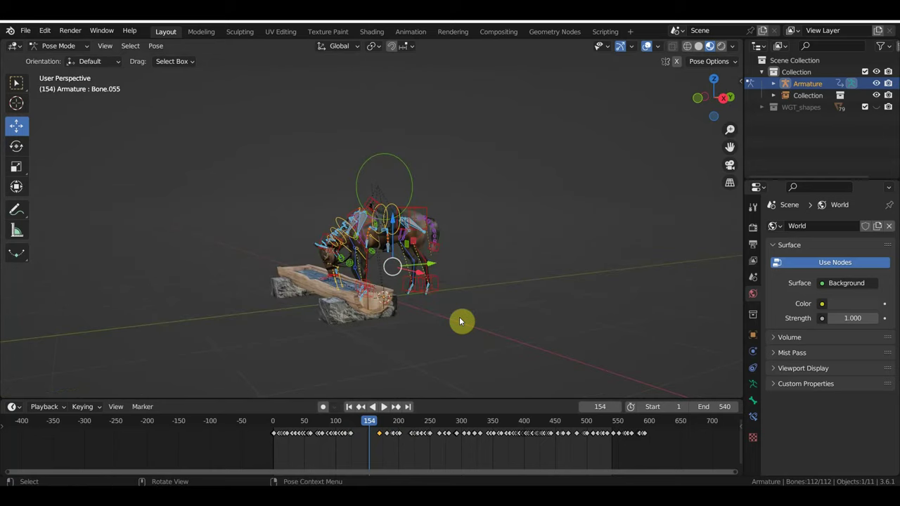
In Object Mode, add a mesh plane at the origin and scale it to 6.760.
left_click(60, 46)
left_click(57, 45)
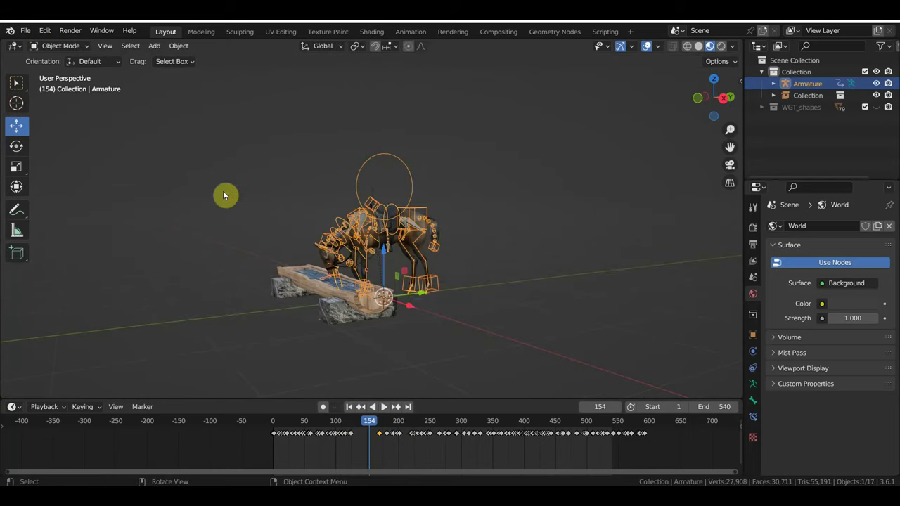
key("shift+a")
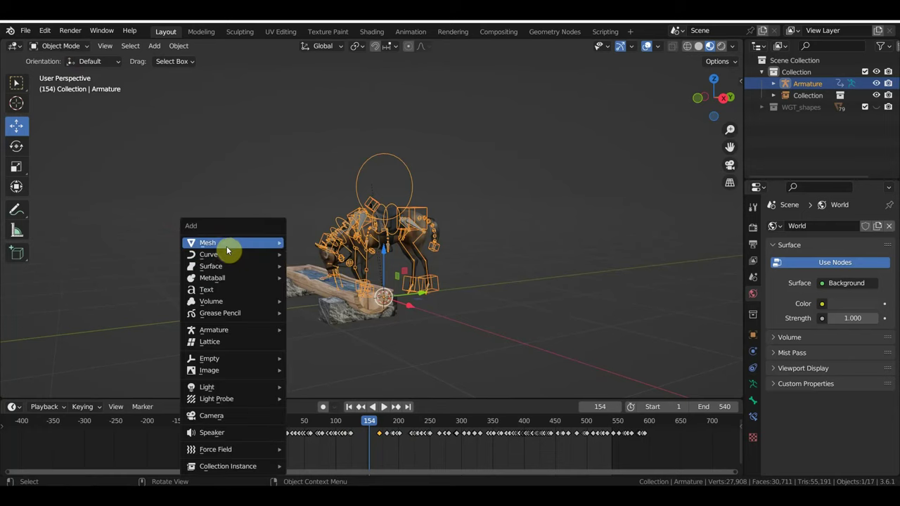
left_click(325, 241)
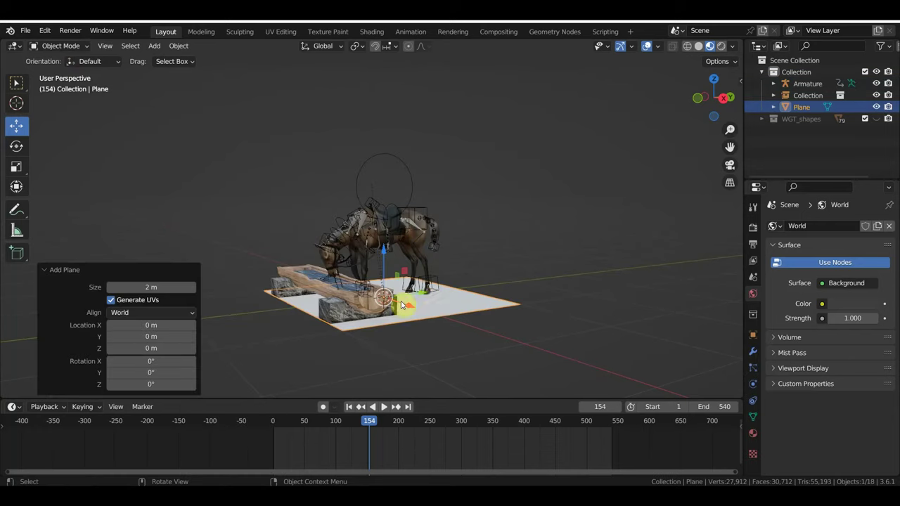
key("s")
left_click(591, 320)
Play the animation over the new ground, stop near frame 343, and select the trough.
mouse_move(592, 321)
middle_mouse_down()
mouse_move(498, 336)
mouse_move(603, 301)
mouse_move(654, 305)
mouse_move(12, 305)
mouse_move(160, 225)
mouse_move(435, 268)
mouse_move(292, 273)
middle_mouse_up()
key("space")
scroll(317, 271, "down", 5)
mouse_move(412, 297)
middle_mouse_down()
mouse_move(474, 278)
mouse_move(492, 283)
mouse_move(426, 284)
middle_mouse_up()
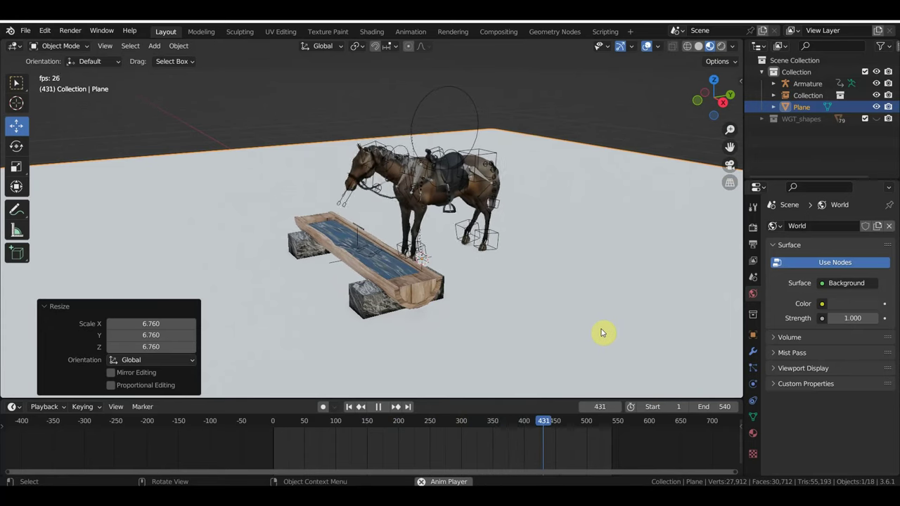
key("space")
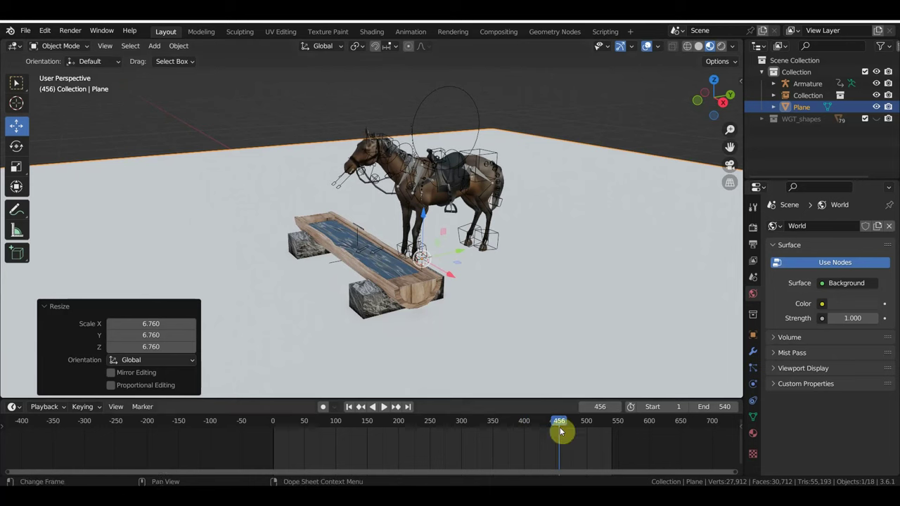
left_click_drag(560, 430, 485, 435)
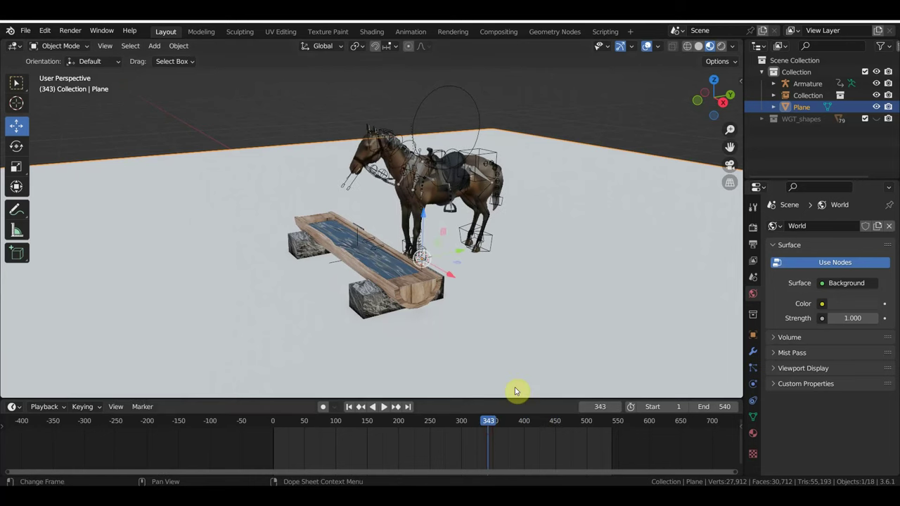
scroll(422, 230, "up", 5)
mouse_move(394, 235)
middle_mouse_down()
mouse_move(318, 283)
mouse_move(373, 312)
mouse_move(382, 302)
mouse_move(362, 317)
mouse_move(343, 310)
middle_mouse_up()
left_click(377, 300)
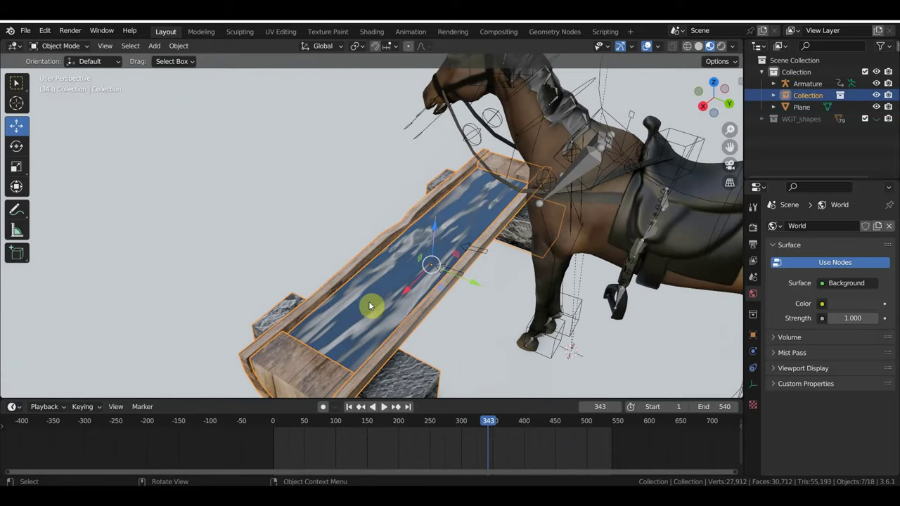